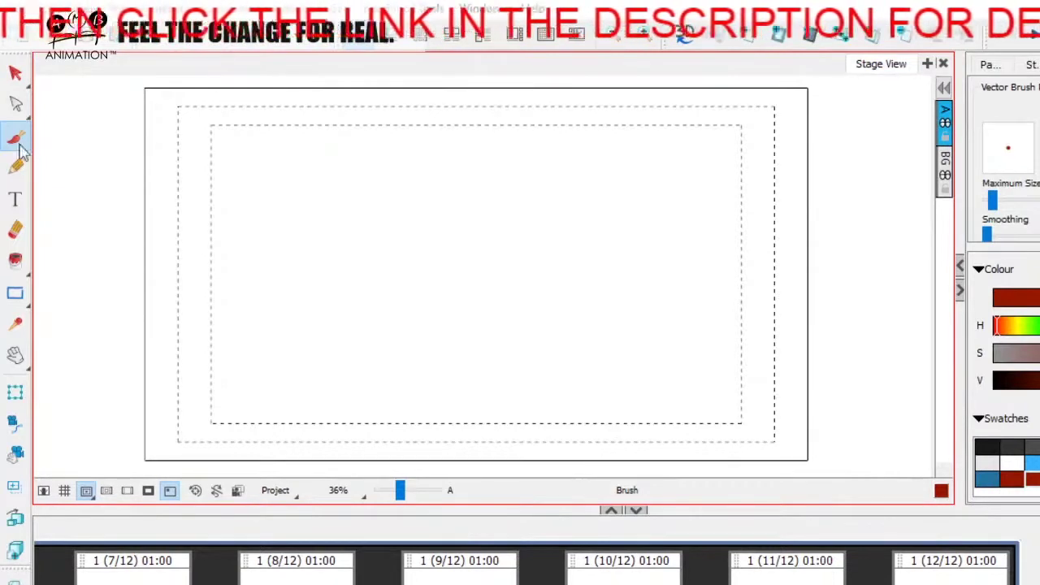
# - Hide the safe area guides and sketch the first character's hat crown and both brim ends in dark red
pyautogui.click(86, 492)
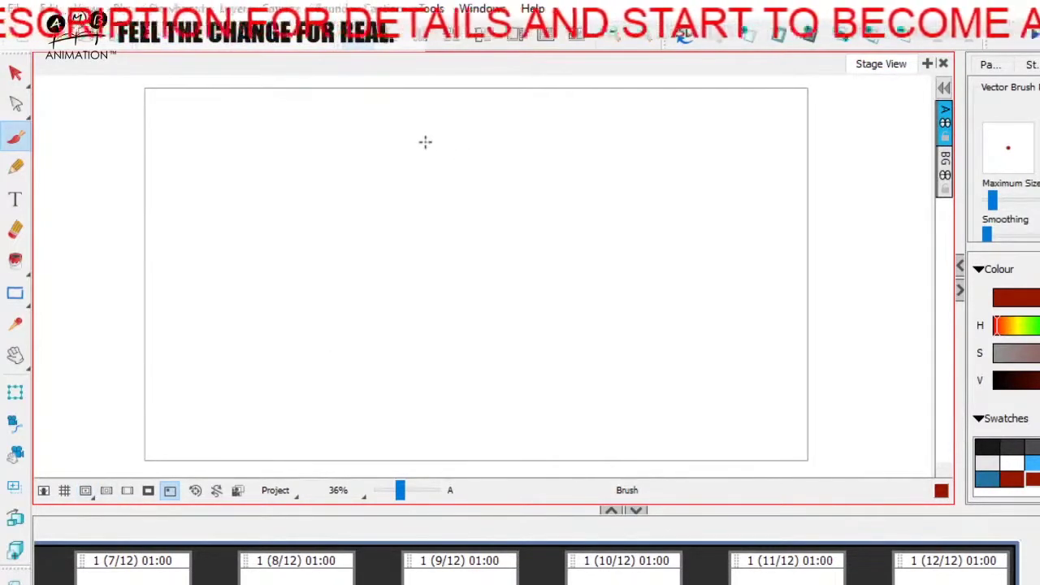
pyautogui.moveTo(451, 125); pyautogui.dragTo(543, 120)
pyautogui.moveTo(550, 130); pyautogui.dragTo(555, 155)
pyautogui.moveTo(441, 184)
pyautogui.mouseDown()
pyautogui.moveTo(394, 190)
pyautogui.moveTo(441, 185)
pyautogui.moveTo(434, 143)
pyautogui.moveTo(450, 126)
pyautogui.moveTo(529, 130)
pyautogui.moveTo(529, 115)
pyautogui.moveTo(545, 128)
pyautogui.moveTo(549, 178)
pyautogui.moveTo(589, 161)
pyautogui.moveTo(592, 193)
pyautogui.mouseUp()
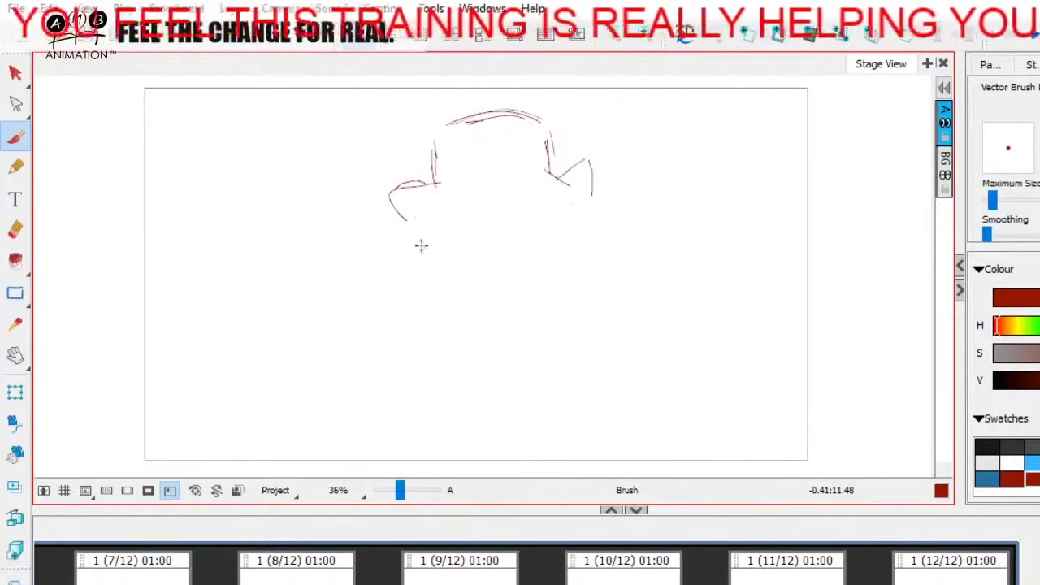
# - Sketch the first character's face edge and neck, the arm line extending left from them, and the rounded shape at the arm's end
pyautogui.moveTo(388, 200)
pyautogui.mouseDown()
pyautogui.moveTo(422, 242)
pyautogui.moveTo(405, 242)
pyautogui.moveTo(418, 256)
pyautogui.moveTo(417, 291)
pyautogui.moveTo(462, 332)
pyautogui.mouseUp()
pyautogui.moveTo(416, 249)
pyautogui.mouseDown()
pyautogui.moveTo(422, 296)
pyautogui.moveTo(460, 360)
pyautogui.moveTo(393, 388)
pyautogui.moveTo(352, 380)
pyautogui.moveTo(314, 391)
pyautogui.moveTo(368, 377)
pyautogui.moveTo(341, 385)
pyautogui.moveTo(332, 377)
pyautogui.moveTo(288, 403)
pyautogui.moveTo(293, 393)
pyautogui.moveTo(271, 399)
pyautogui.moveTo(241, 366)
pyautogui.moveTo(279, 361)
pyautogui.moveTo(205, 339)
pyautogui.moveTo(206, 318)
pyautogui.moveTo(207, 360)
pyautogui.mouseUp()
pyautogui.moveTo(215, 312); pyautogui.dragTo(199, 354)
pyautogui.moveTo(224, 389); pyautogui.dragTo(232, 402)
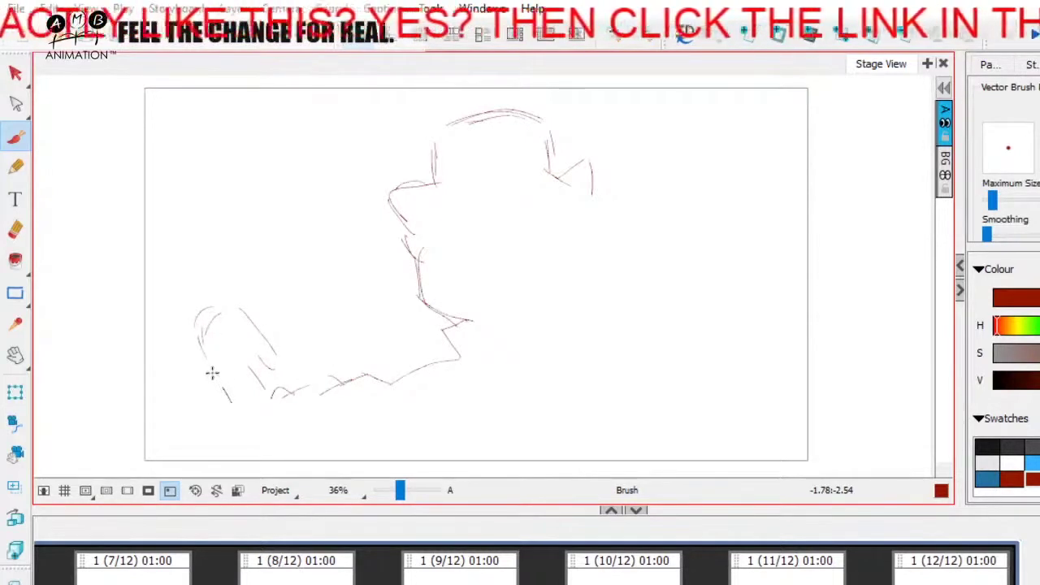
# - Add a long diagonal line above the outstretched arm, thicken the rounded shape's outline, and sketch a pointed spike below it
pyautogui.moveTo(357, 204)
pyautogui.mouseDown()
pyautogui.moveTo(154, 306)
pyautogui.moveTo(235, 295)
pyautogui.moveTo(264, 354)
pyautogui.mouseUp()
pyautogui.moveTo(168, 345)
pyautogui.mouseDown()
pyautogui.moveTo(179, 390)
pyautogui.moveTo(213, 413)
pyautogui.mouseUp()
pyautogui.moveTo(177, 327)
pyautogui.mouseDown()
pyautogui.moveTo(213, 397)
pyautogui.moveTo(114, 460)
pyautogui.mouseUp()
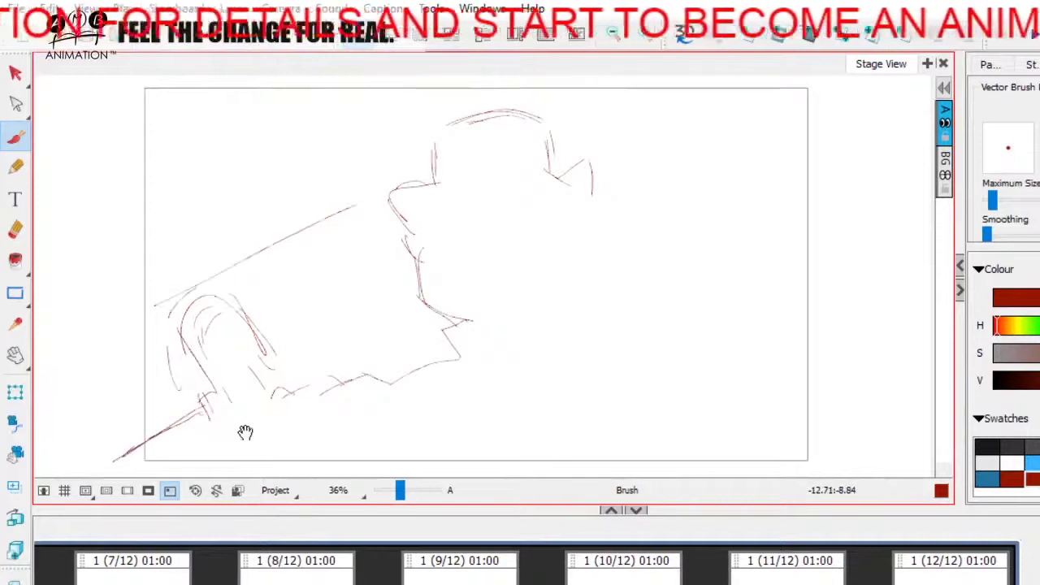
pyautogui.scroll(-1, 195, 404)
pyautogui.moveTo(196, 403)
pyautogui.mouseDown()
pyautogui.moveTo(128, 427)
pyautogui.moveTo(143, 426)
pyautogui.mouseUp()
pyautogui.moveTo(244, 364)
pyautogui.mouseDown()
pyautogui.moveTo(270, 357)
pyautogui.moveTo(287, 372)
pyautogui.moveTo(332, 350)
pyautogui.mouseUp()
pyautogui.press('space')
pyautogui.moveTo(377, 379); pyautogui.dragTo(333, 376)
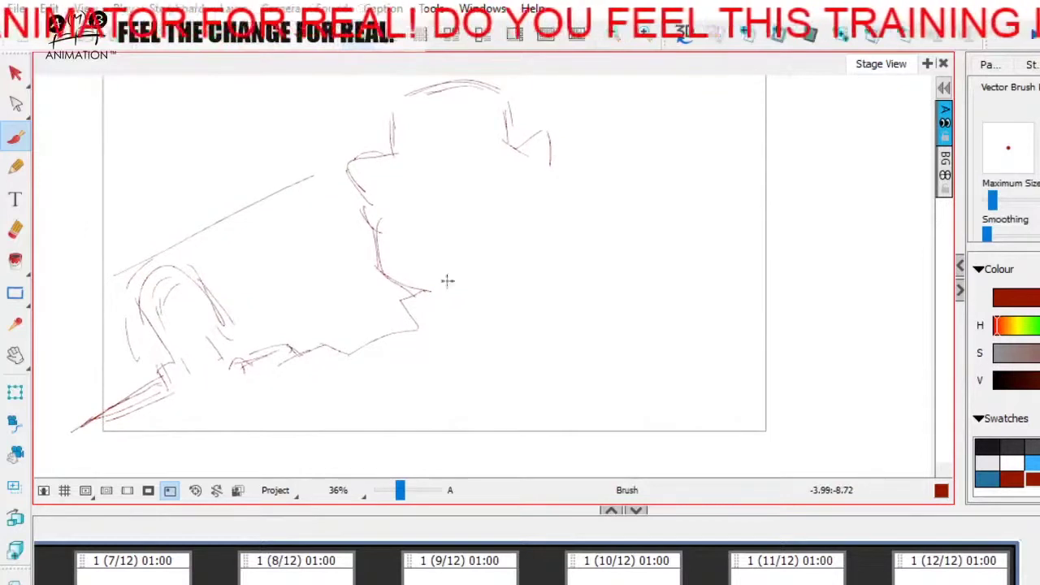
# - Sketch the right edge of the first character's face and the jagged fur strokes beneath it
pyautogui.moveTo(540, 192)
pyautogui.mouseDown()
pyautogui.moveTo(546, 225)
pyautogui.moveTo(520, 264)
pyautogui.mouseUp()
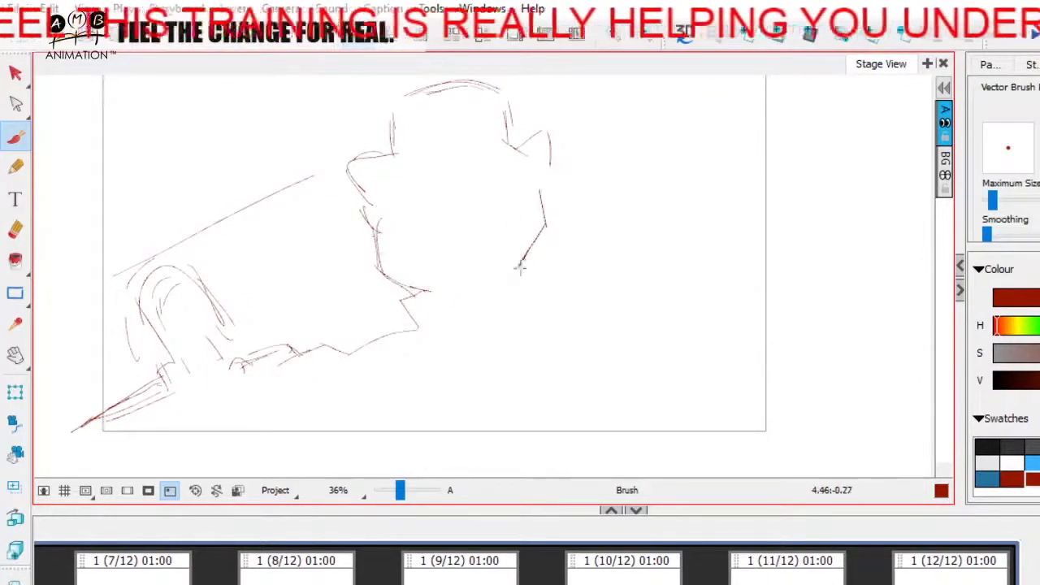
pyautogui.moveTo(533, 269); pyautogui.dragTo(536, 266)
pyautogui.moveTo(530, 282)
pyautogui.mouseDown()
pyautogui.moveTo(529, 312)
pyautogui.moveTo(569, 309)
pyautogui.moveTo(543, 271)
pyautogui.moveTo(551, 259)
pyautogui.mouseUp()
pyautogui.moveTo(555, 282); pyautogui.dragTo(570, 262)
pyautogui.moveTo(538, 298); pyautogui.dragTo(562, 276)
pyautogui.moveTo(546, 281); pyautogui.dragTo(578, 236)
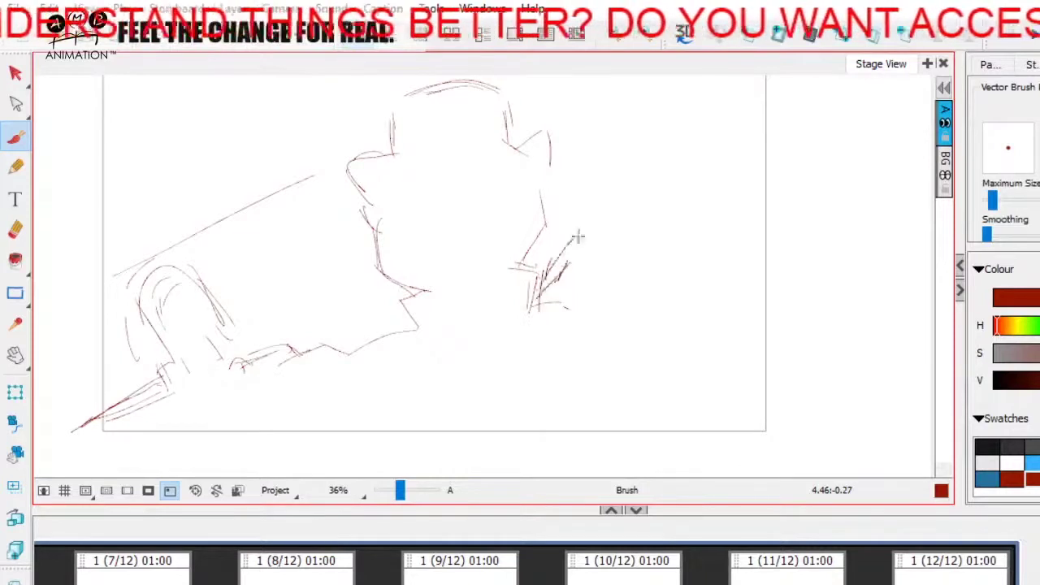
pyautogui.moveTo(524, 263)
pyautogui.mouseDown()
pyautogui.moveTo(574, 209)
pyautogui.moveTo(541, 195)
pyautogui.mouseUp()
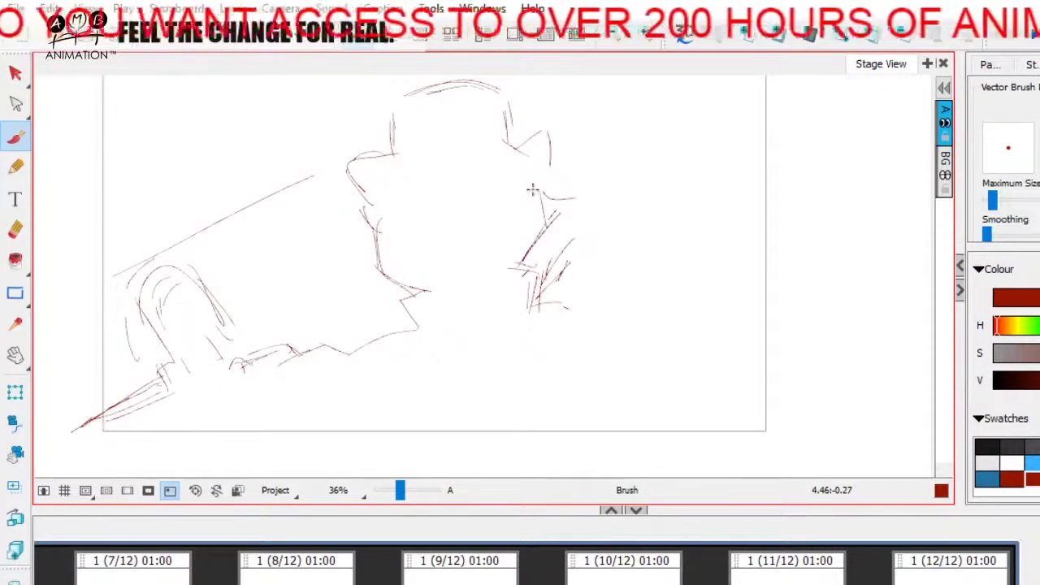
# - Sketch the second character's head outline with two pointed ears, a cheek tuft and the jaw on the right of the frame
pyautogui.moveTo(582, 187)
pyautogui.mouseDown()
pyautogui.moveTo(582, 132)
pyautogui.moveTo(622, 154)
pyautogui.moveTo(647, 146)
pyautogui.mouseUp()
pyautogui.moveTo(630, 152)
pyautogui.mouseDown()
pyautogui.moveTo(611, 123)
pyautogui.moveTo(691, 143)
pyautogui.moveTo(709, 167)
pyautogui.moveTo(704, 186)
pyautogui.moveTo(747, 157)
pyautogui.moveTo(741, 213)
pyautogui.mouseUp()
pyautogui.moveTo(750, 163)
pyautogui.mouseDown()
pyautogui.moveTo(728, 254)
pyautogui.moveTo(756, 257)
pyautogui.moveTo(729, 268)
pyautogui.moveTo(759, 280)
pyautogui.moveTo(767, 273)
pyautogui.moveTo(768, 317)
pyautogui.moveTo(696, 342)
pyautogui.mouseUp()
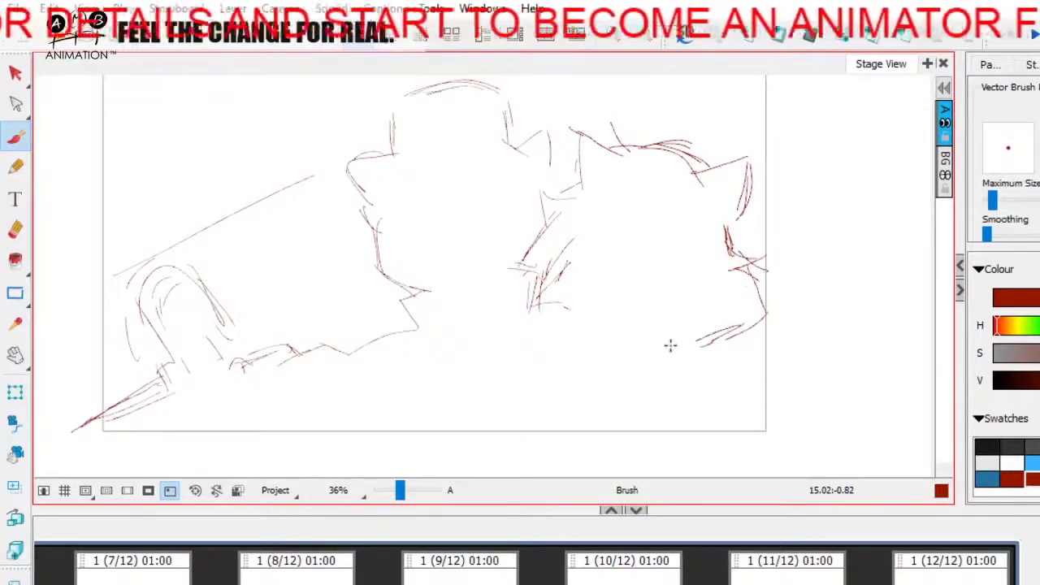
# - Sketch the diagonal jagged body edge below the second character's jaw and join it to the jawline
pyautogui.moveTo(638, 333)
pyautogui.mouseDown()
pyautogui.moveTo(672, 347)
pyautogui.moveTo(687, 381)
pyautogui.moveTo(720, 395)
pyautogui.moveTo(714, 386)
pyautogui.moveTo(724, 418)
pyautogui.mouseUp()
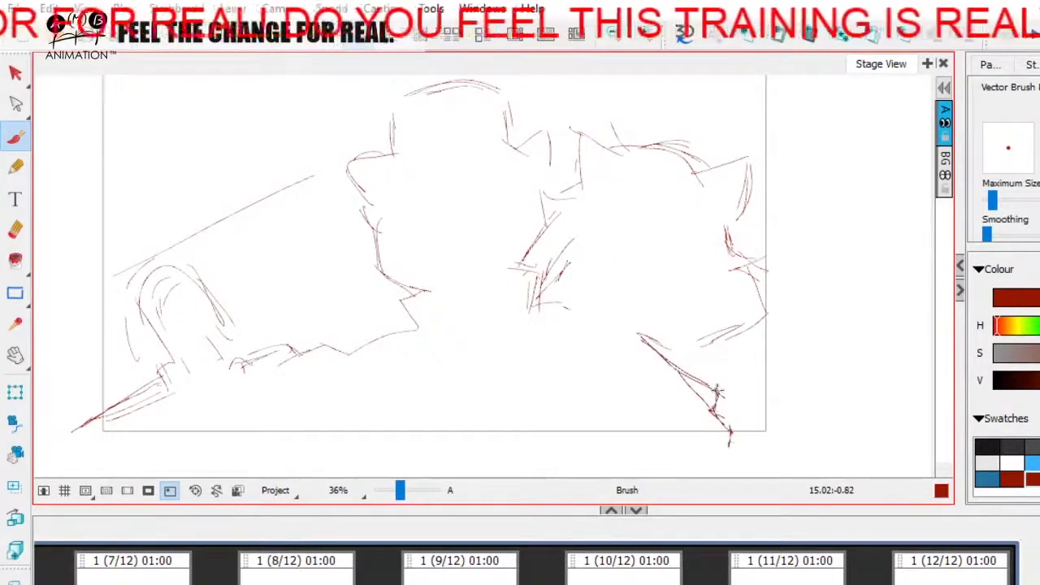
pyautogui.moveTo(689, 339)
pyautogui.mouseDown()
pyautogui.moveTo(704, 352)
pyautogui.moveTo(679, 369)
pyautogui.mouseUp()
pyautogui.press('space')
pyautogui.moveTo(527, 428); pyautogui.dragTo(539, 404)
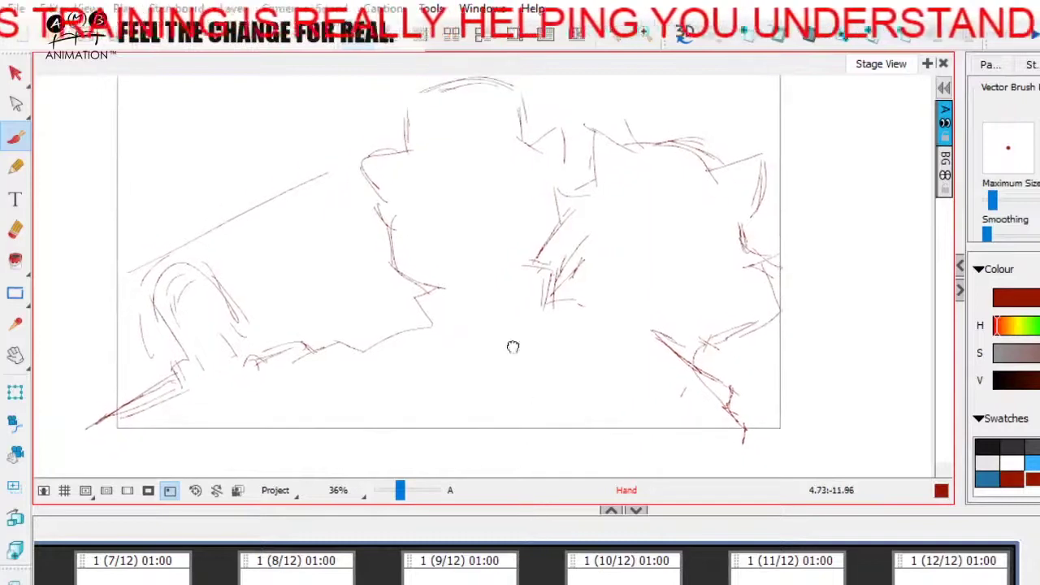
pyautogui.click(17, 74)
pyautogui.press('space')
pyautogui.moveTo(508, 275); pyautogui.dragTo(491, 349)
pyautogui.moveTo(548, 293); pyautogui.dragTo(541, 272)
pyautogui.click(832, 275)
pyautogui.moveTo(811, 357); pyautogui.dragTo(824, 301)
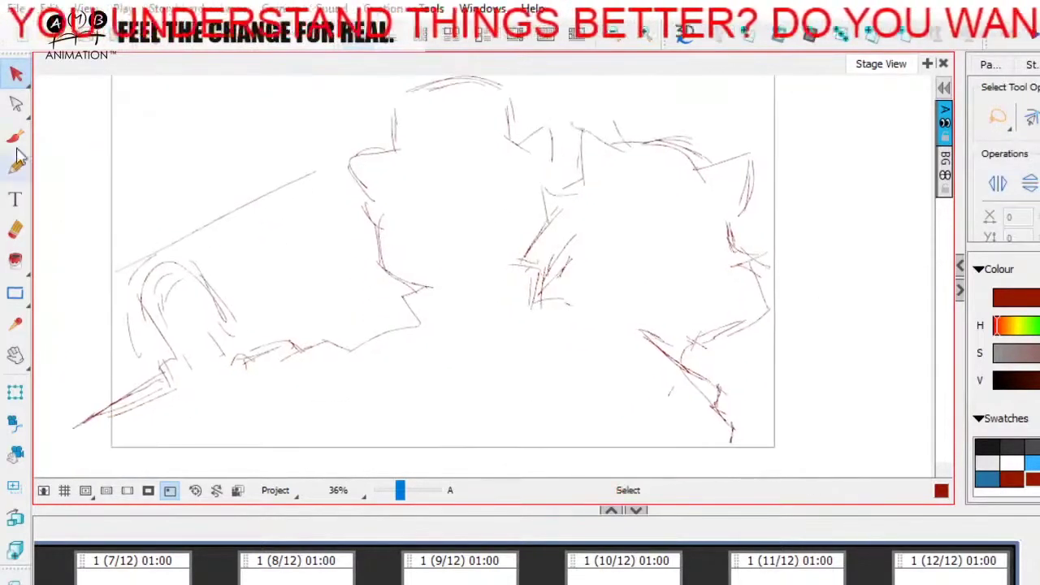
# - Sketch the foreground hand with raised fingers along the lower edge of the frame, below the two heads
pyautogui.hotkey('alt', 'b')
pyautogui.moveTo(634, 438)
pyautogui.mouseDown()
pyautogui.moveTo(586, 410)
pyautogui.moveTo(617, 434)
pyautogui.moveTo(600, 422)
pyautogui.moveTo(594, 373)
pyautogui.mouseUp()
pyautogui.moveTo(576, 409)
pyautogui.mouseDown()
pyautogui.moveTo(583, 388)
pyautogui.moveTo(541, 367)
pyautogui.moveTo(525, 406)
pyautogui.moveTo(491, 387)
pyautogui.moveTo(514, 444)
pyautogui.mouseUp()
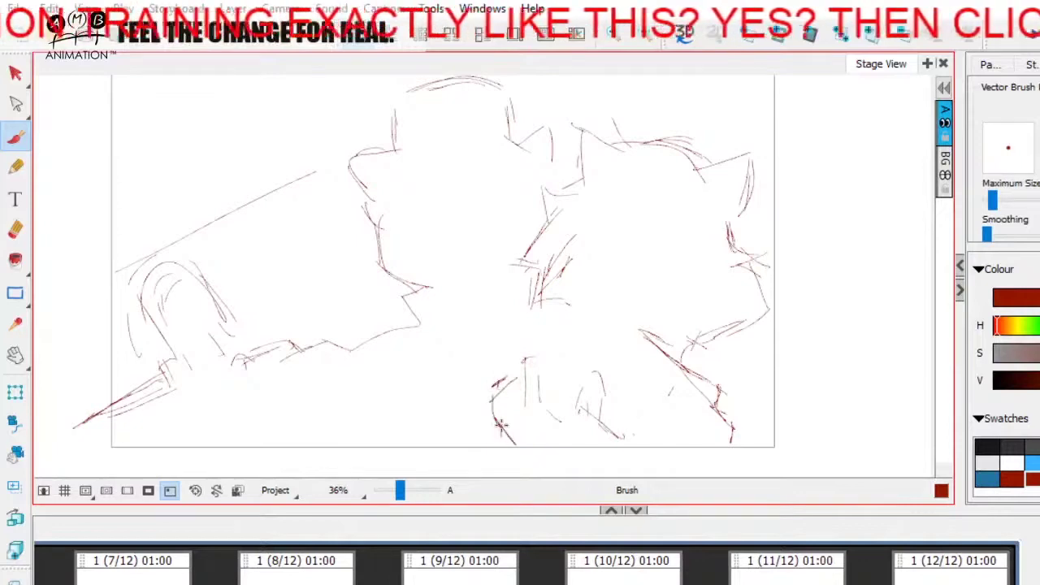
pyautogui.press('space')
pyautogui.moveTo(506, 440); pyautogui.dragTo(487, 431)
pyautogui.moveTo(520, 448); pyautogui.dragTo(486, 429)
pyautogui.moveTo(529, 347)
pyautogui.mouseDown()
pyautogui.moveTo(534, 386)
pyautogui.moveTo(564, 377)
pyautogui.moveTo(619, 432)
pyautogui.moveTo(608, 444)
pyautogui.moveTo(663, 430)
pyautogui.moveTo(693, 405)
pyautogui.moveTo(746, 410)
pyautogui.mouseUp()
pyautogui.moveTo(676, 386); pyautogui.dragTo(675, 398)
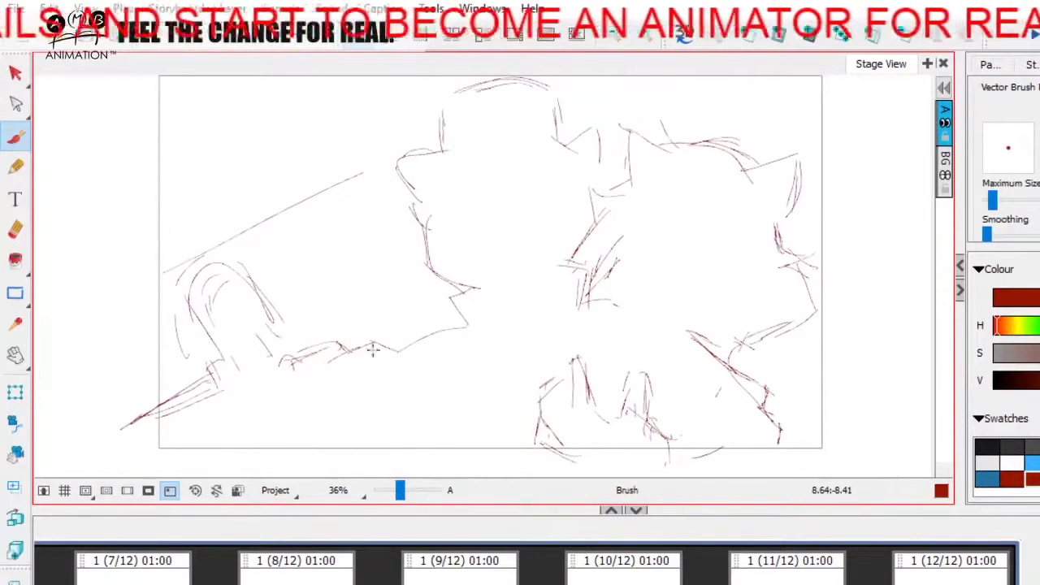
# - Add short diagonal lines below the left arm and reinforce the left contours of the first character's face, brim and hat
pyautogui.moveTo(376, 339); pyautogui.dragTo(400, 369)
pyautogui.moveTo(404, 348); pyautogui.dragTo(434, 380)
pyautogui.moveTo(558, 376); pyautogui.dragTo(497, 397)
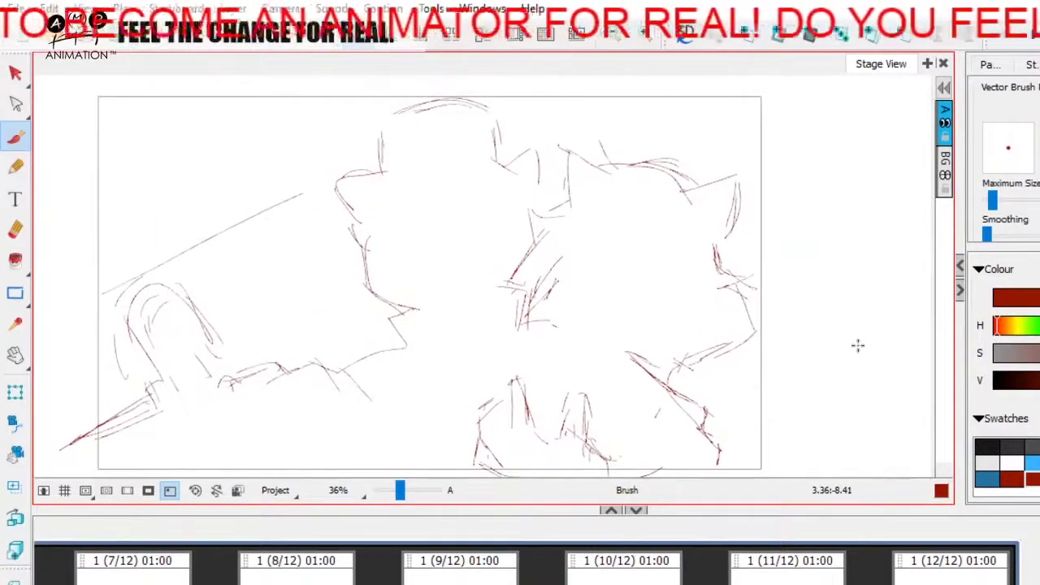
pyautogui.moveTo(409, 309); pyautogui.dragTo(369, 303)
pyautogui.moveTo(365, 251)
pyautogui.mouseDown()
pyautogui.moveTo(328, 183)
pyautogui.moveTo(370, 170)
pyautogui.mouseUp()
pyautogui.moveTo(388, 169)
pyautogui.mouseDown()
pyautogui.moveTo(369, 160)
pyautogui.moveTo(379, 124)
pyautogui.mouseUp()
pyautogui.moveTo(388, 106); pyautogui.dragTo(424, 94)
# - Turn on the camera mask to hide the parts of the sketch outside the camera frame
pyautogui.moveTo(719, 349); pyautogui.dragTo(717, 314)
pyautogui.moveTo(638, 260); pyautogui.dragTo(659, 300)
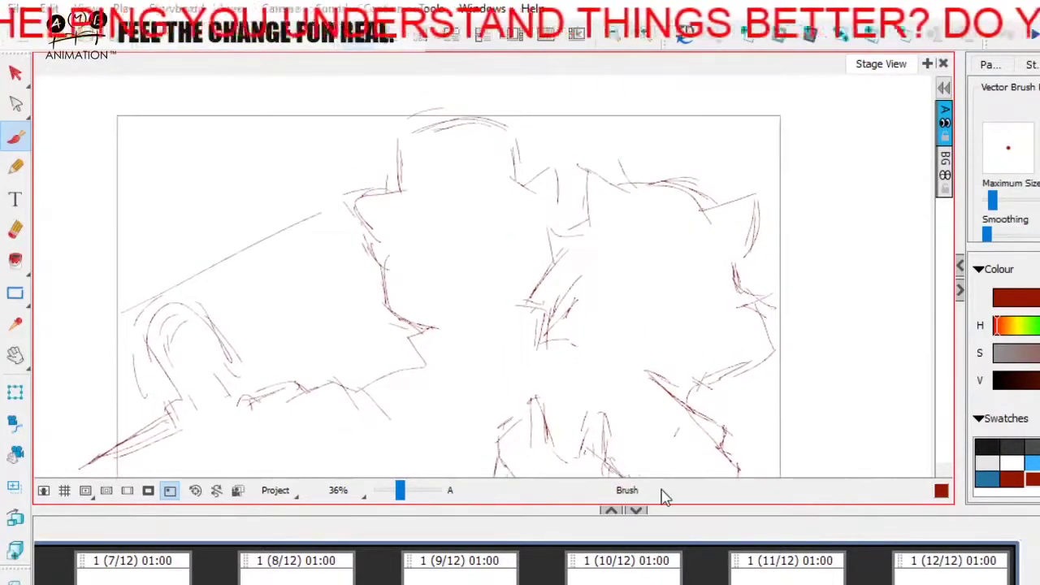
pyautogui.moveTo(615, 346); pyautogui.dragTo(599, 373)
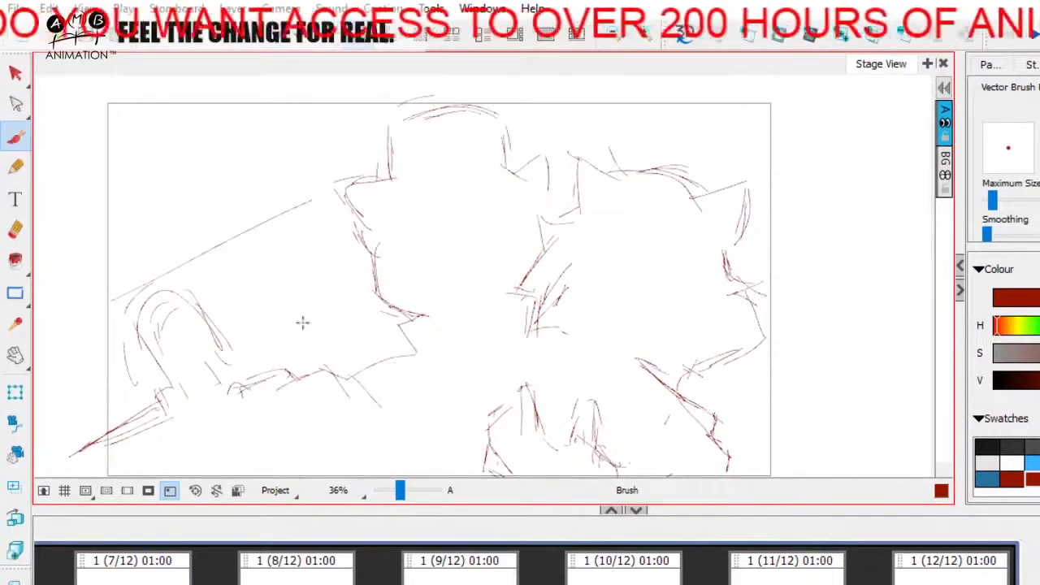
pyautogui.moveTo(573, 365); pyautogui.dragTo(576, 355)
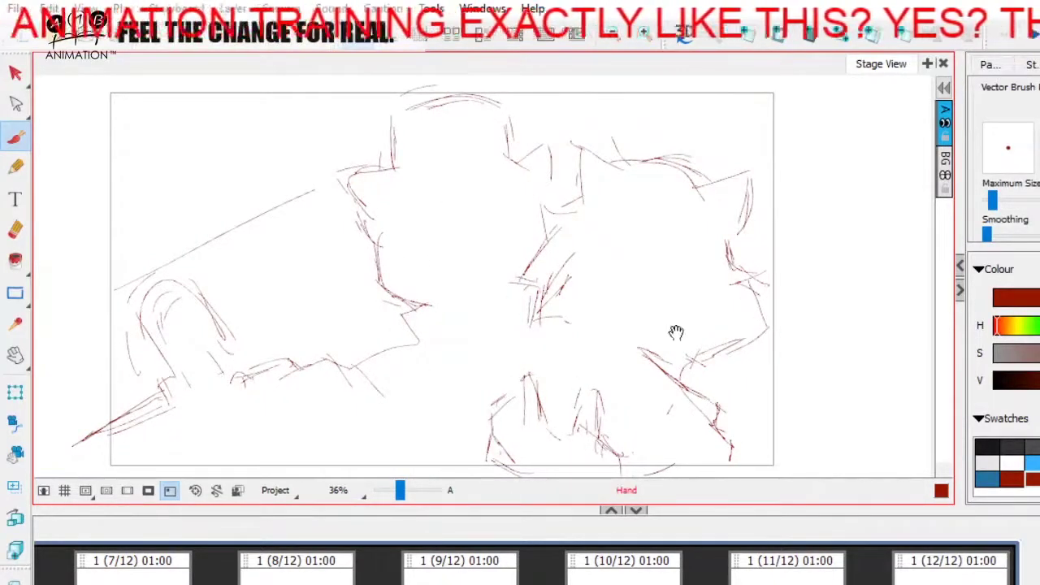
pyautogui.moveTo(674, 333); pyautogui.dragTo(689, 342)
pyautogui.click(148, 491)
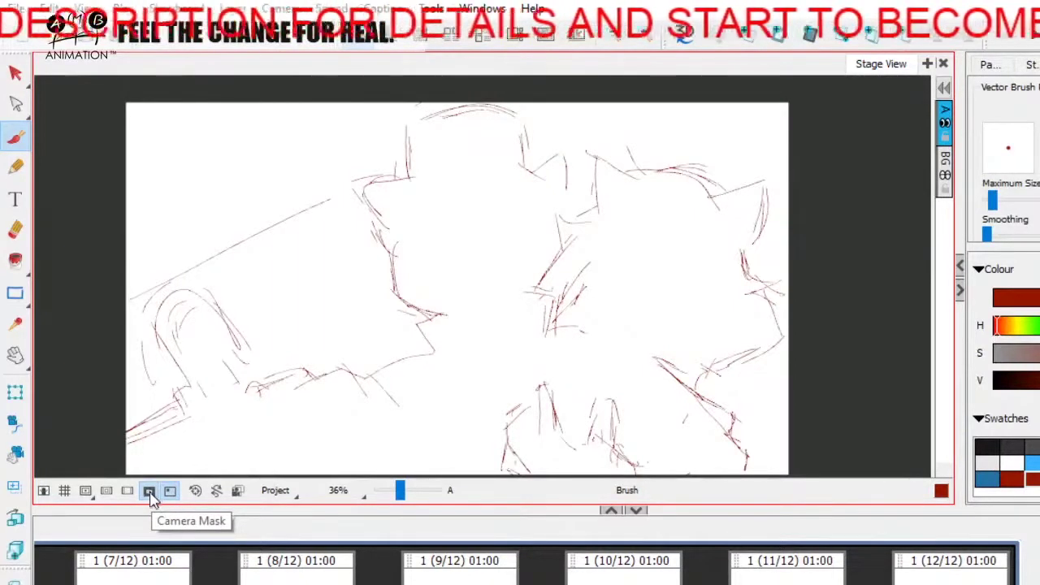
pyautogui.click(149, 492)
pyautogui.click(149, 491)
pyautogui.click(150, 491)
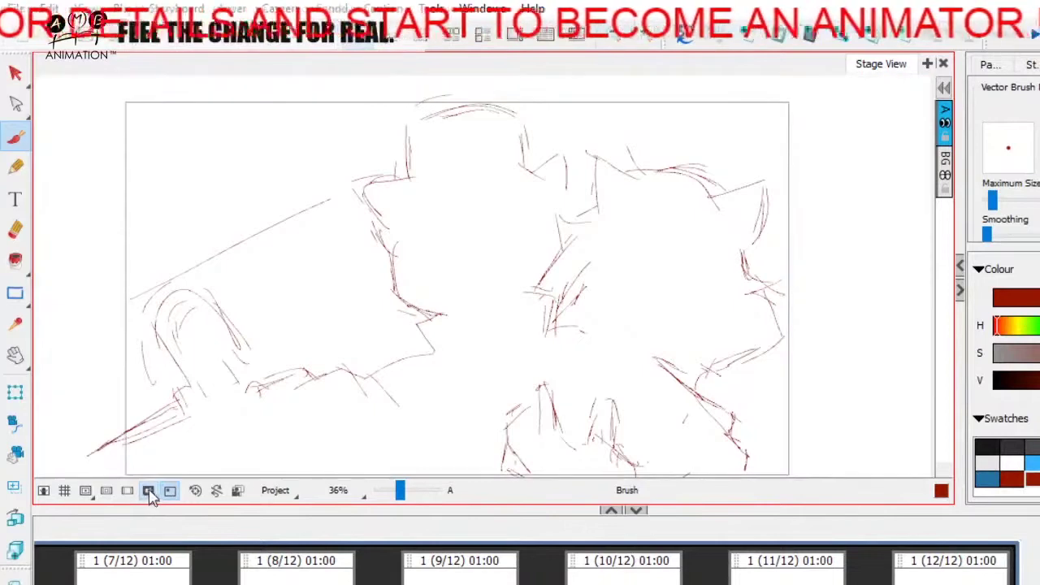
pyautogui.click(150, 492)
pyautogui.moveTo(336, 122); pyautogui.dragTo(368, 221)
pyautogui.moveTo(400, 273)
pyautogui.mouseDown()
pyautogui.moveTo(439, 351)
pyautogui.moveTo(268, 381)
pyautogui.moveTo(145, 313)
pyautogui.moveTo(130, 381)
pyautogui.moveTo(102, 203)
pyautogui.moveTo(269, 211)
pyautogui.moveTo(279, 341)
pyautogui.moveTo(435, 311)
pyautogui.moveTo(405, 370)
pyautogui.moveTo(365, 162)
pyautogui.moveTo(438, 101)
pyautogui.moveTo(577, 218)
pyautogui.moveTo(596, 151)
pyautogui.moveTo(648, 189)
pyautogui.moveTo(561, 163)
pyautogui.moveTo(520, 113)
pyautogui.moveTo(414, 134)
pyautogui.mouseUp()
pyautogui.hotkey('ctrl', 'z')
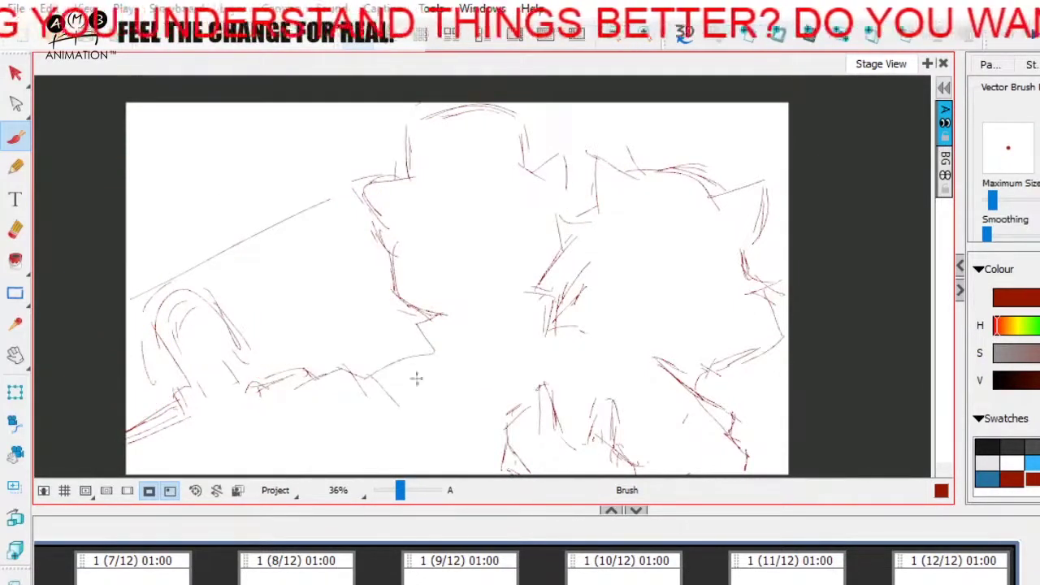
# - Sketch the curved lower hat brim and the rounded face outline of the first character beneath it
pyautogui.moveTo(578, 149); pyautogui.dragTo(618, 138)
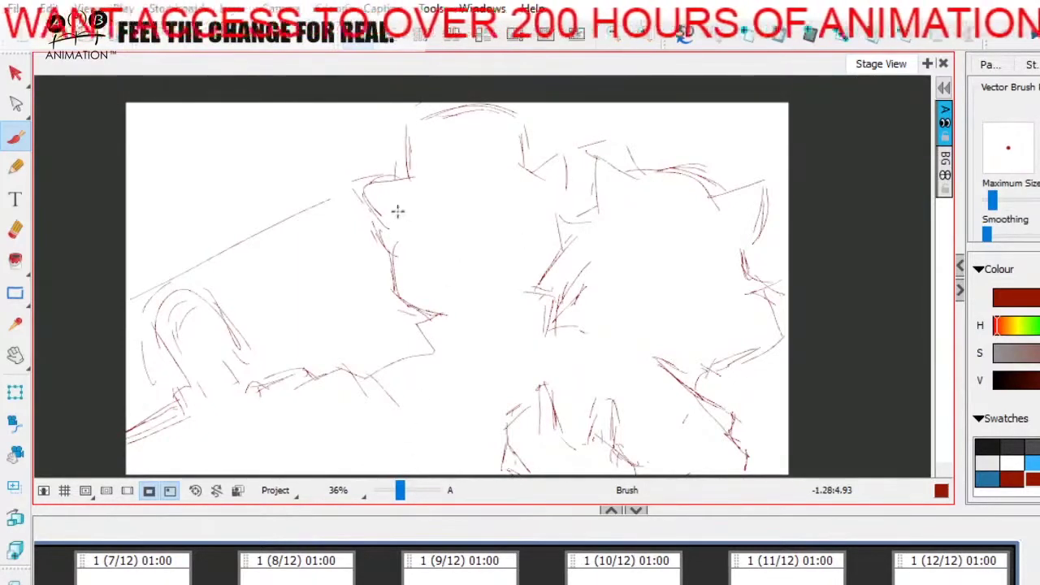
pyautogui.moveTo(399, 223)
pyautogui.mouseDown()
pyautogui.moveTo(485, 186)
pyautogui.moveTo(514, 193)
pyautogui.mouseUp()
pyautogui.moveTo(413, 206)
pyautogui.mouseDown()
pyautogui.moveTo(479, 198)
pyautogui.moveTo(563, 154)
pyautogui.moveTo(561, 218)
pyautogui.mouseUp()
pyautogui.moveTo(500, 188)
pyautogui.mouseDown()
pyautogui.moveTo(402, 215)
pyautogui.moveTo(397, 299)
pyautogui.moveTo(486, 303)
pyautogui.mouseUp()
pyautogui.moveTo(561, 248)
pyautogui.mouseDown()
pyautogui.moveTo(560, 267)
pyautogui.moveTo(523, 306)
pyautogui.mouseUp()
pyautogui.moveTo(392, 289); pyautogui.dragTo(437, 318)
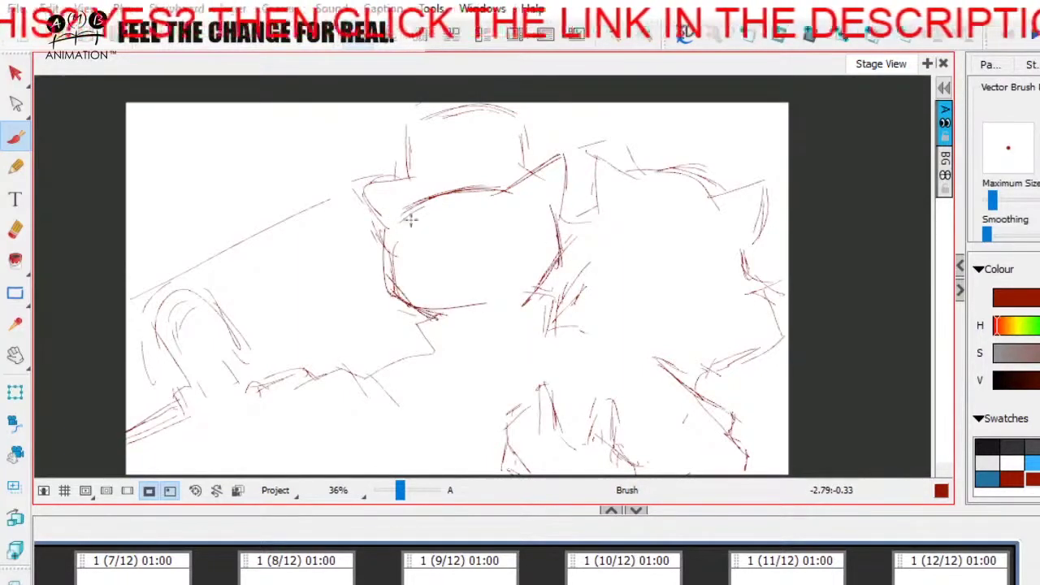
pyautogui.moveTo(372, 233); pyautogui.dragTo(528, 179)
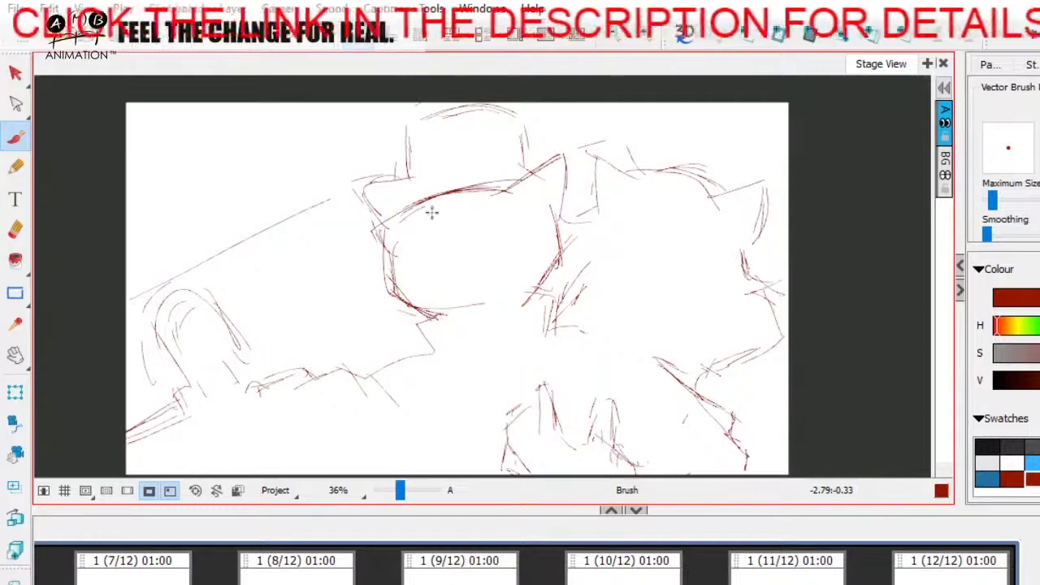
# - Draw the first character's eye with its pupil and the round nose at the face's left edge
pyautogui.moveTo(460, 220)
pyautogui.mouseDown()
pyautogui.moveTo(408, 236)
pyautogui.moveTo(493, 205)
pyautogui.mouseUp()
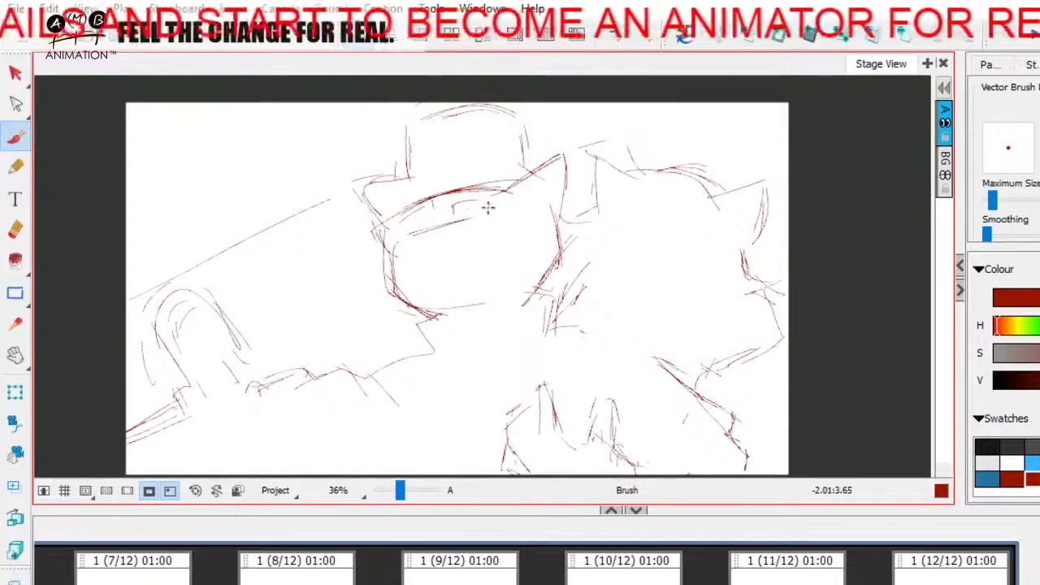
pyautogui.moveTo(485, 205); pyautogui.dragTo(469, 213)
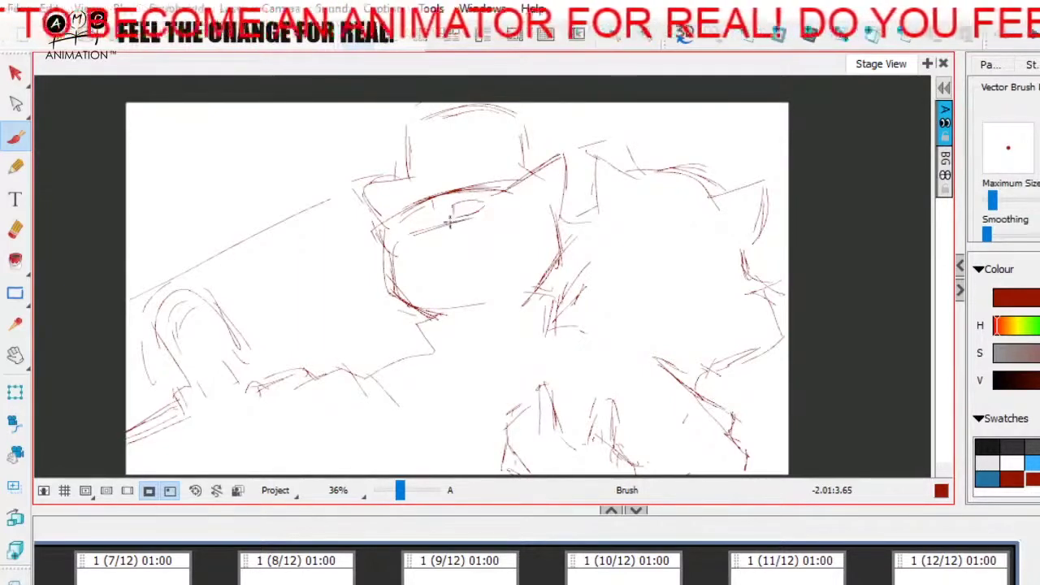
pyautogui.moveTo(462, 210); pyautogui.dragTo(464, 204)
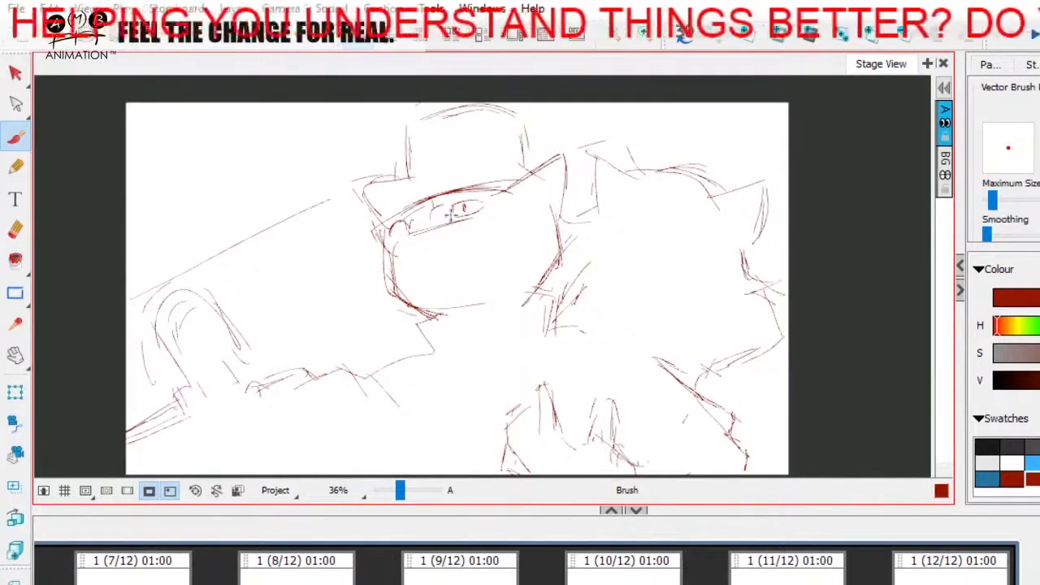
pyautogui.moveTo(455, 215)
pyautogui.mouseDown()
pyautogui.moveTo(483, 203)
pyautogui.moveTo(488, 211)
pyautogui.mouseUp()
pyautogui.moveTo(410, 229)
pyautogui.mouseDown()
pyautogui.moveTo(384, 242)
pyautogui.moveTo(396, 255)
pyautogui.moveTo(415, 230)
pyautogui.moveTo(397, 255)
pyautogui.moveTo(401, 235)
pyautogui.mouseUp()
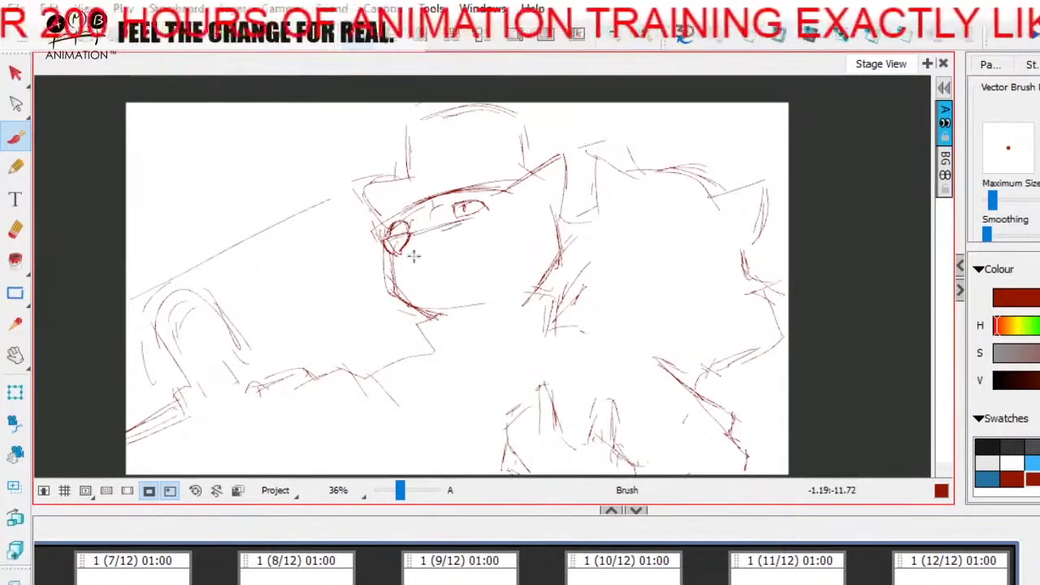
# - Sketch the first character's mouth and muzzle edge, and round out the chin and cheek contour
pyautogui.moveTo(391, 235); pyautogui.dragTo(387, 291)
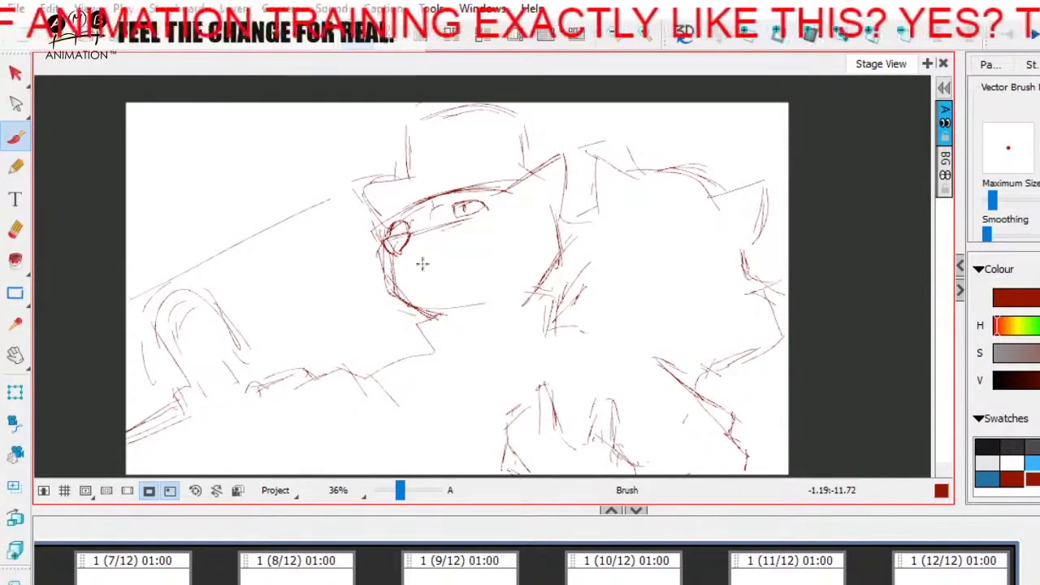
pyautogui.moveTo(378, 233)
pyautogui.mouseDown()
pyautogui.moveTo(521, 213)
pyautogui.moveTo(450, 290)
pyautogui.moveTo(370, 254)
pyautogui.moveTo(443, 289)
pyautogui.moveTo(516, 215)
pyautogui.moveTo(368, 248)
pyautogui.mouseUp()
pyautogui.hotkey('ctrl', 'z')
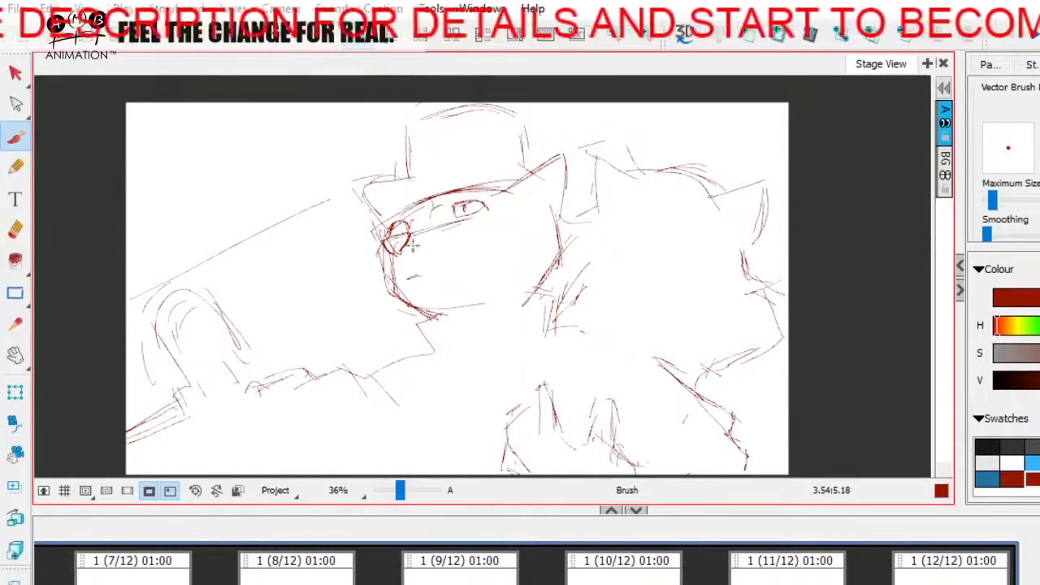
pyautogui.moveTo(403, 254)
pyautogui.mouseDown()
pyautogui.moveTo(417, 288)
pyautogui.moveTo(400, 281)
pyautogui.moveTo(412, 269)
pyautogui.moveTo(459, 281)
pyautogui.mouseUp()
pyautogui.moveTo(388, 243)
pyautogui.mouseDown()
pyautogui.moveTo(377, 266)
pyautogui.moveTo(396, 289)
pyautogui.mouseUp()
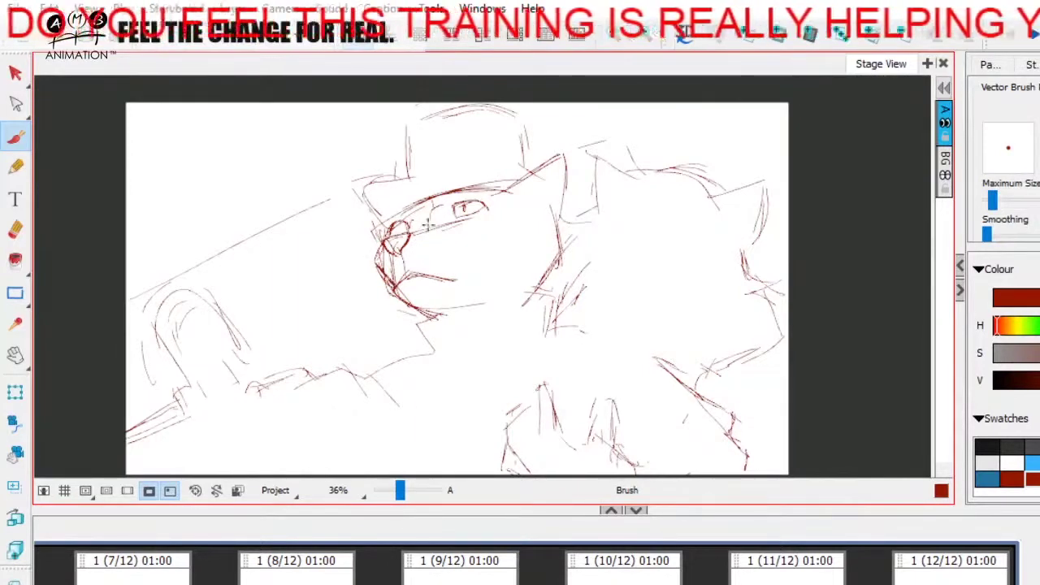
pyautogui.moveTo(394, 278)
pyautogui.mouseDown()
pyautogui.moveTo(408, 309)
pyautogui.moveTo(452, 317)
pyautogui.moveTo(486, 304)
pyautogui.mouseUp()
pyautogui.moveTo(447, 224)
pyautogui.mouseDown()
pyautogui.moveTo(502, 223)
pyautogui.moveTo(520, 264)
pyautogui.moveTo(455, 317)
pyautogui.mouseUp()
pyautogui.moveTo(477, 193)
pyautogui.mouseDown()
pyautogui.moveTo(506, 222)
pyautogui.moveTo(435, 279)
pyautogui.mouseUp()
pyautogui.moveTo(505, 226)
pyautogui.mouseDown()
pyautogui.moveTo(426, 282)
pyautogui.moveTo(373, 245)
pyautogui.moveTo(408, 210)
pyautogui.moveTo(462, 195)
pyautogui.moveTo(512, 227)
pyautogui.mouseUp()
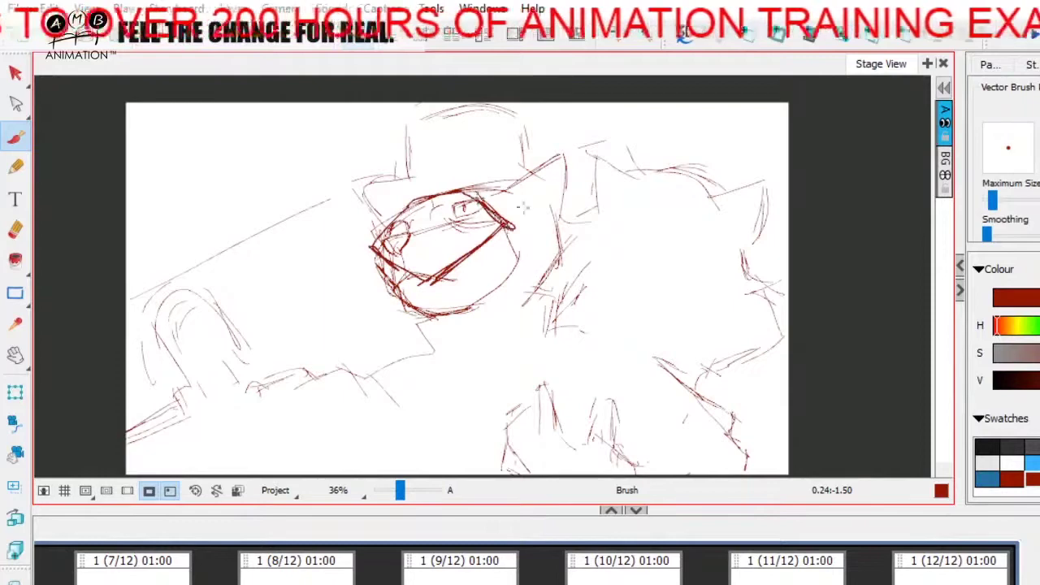
pyautogui.hotkey('ctrl', 'z')
pyautogui.hotkey('ctrl', 'z')
pyautogui.hotkey('ctrl', 'z')
pyautogui.hotkey('ctrl', 'z')
pyautogui.hotkey('ctrl', 'z')
pyautogui.hotkey('ctrl', 'z')
# - Strengthen the cheek curve running from the first character's eye to the chin, and the line under the eye
pyautogui.moveTo(485, 194); pyautogui.dragTo(506, 216)
pyautogui.moveTo(484, 195); pyautogui.dragTo(504, 213)
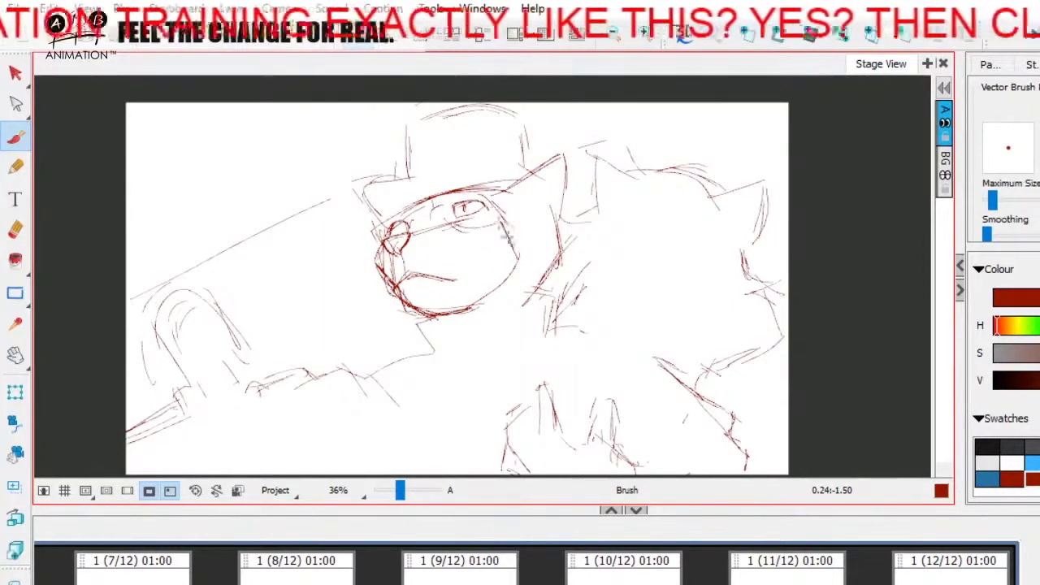
pyautogui.moveTo(484, 203)
pyautogui.mouseDown()
pyautogui.moveTo(523, 253)
pyautogui.moveTo(477, 299)
pyautogui.mouseUp()
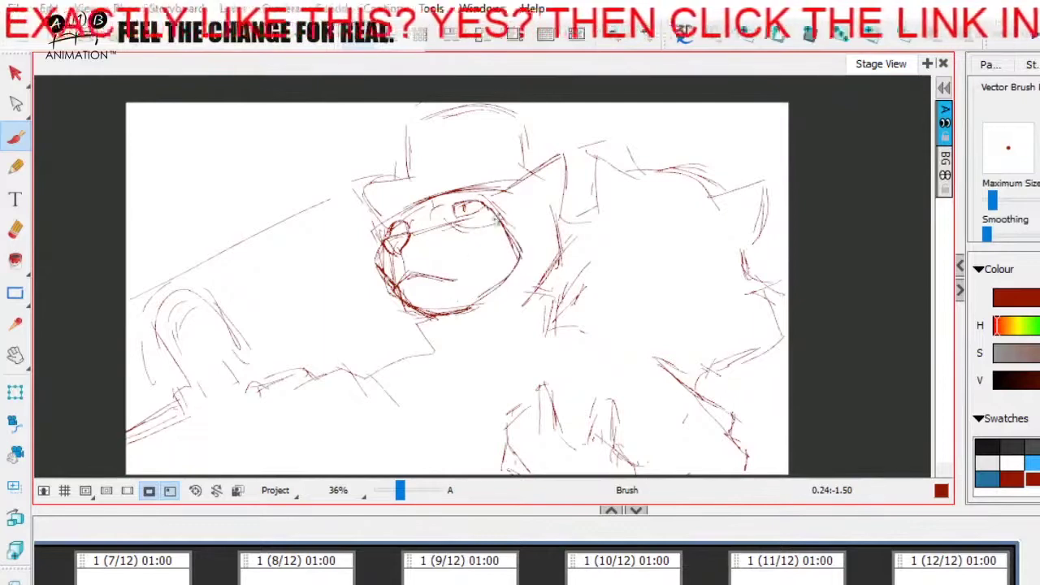
pyautogui.moveTo(495, 211)
pyautogui.mouseDown()
pyautogui.moveTo(460, 226)
pyautogui.moveTo(506, 223)
pyautogui.mouseUp()
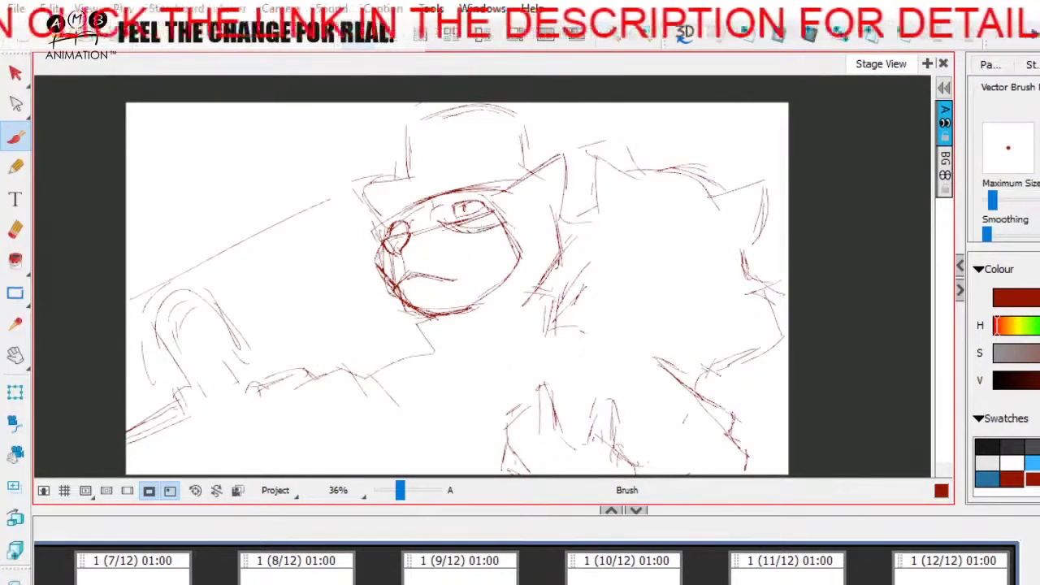
# - Strengthen the first character's brow line between nose and eye, and add the front neck line below the chin
pyautogui.moveTo(405, 227); pyautogui.dragTo(452, 214)
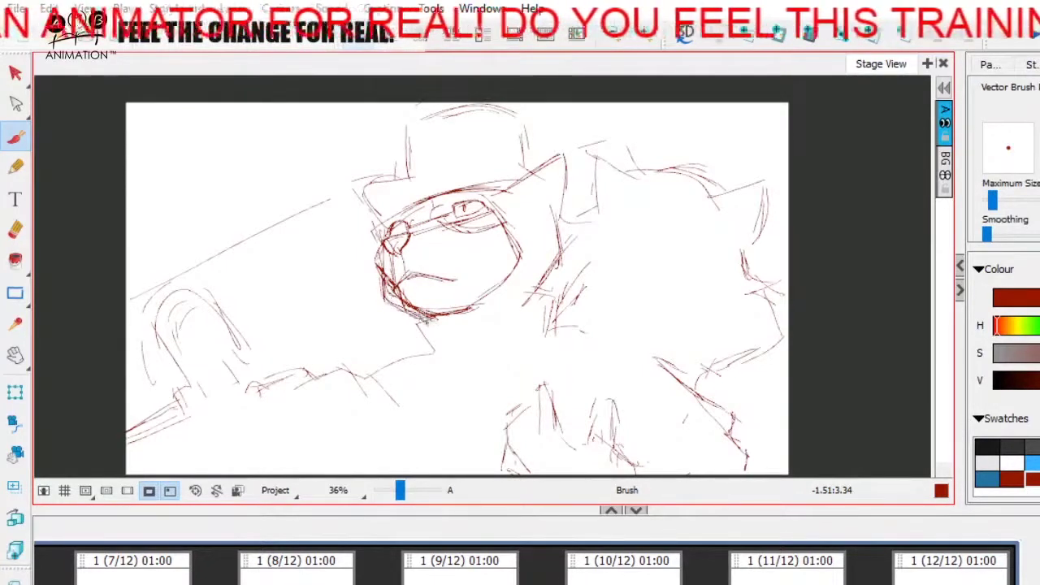
pyautogui.moveTo(432, 318)
pyautogui.mouseDown()
pyautogui.moveTo(386, 294)
pyautogui.moveTo(454, 343)
pyautogui.mouseUp()
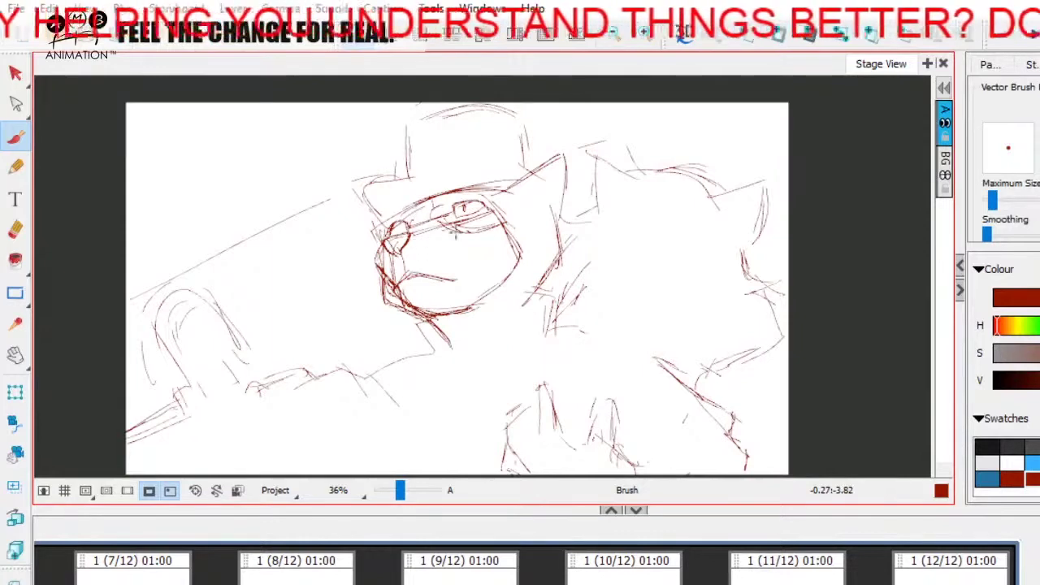
pyautogui.moveTo(412, 220)
pyautogui.mouseDown()
pyautogui.moveTo(454, 197)
pyautogui.moveTo(397, 217)
pyautogui.moveTo(398, 209)
pyautogui.moveTo(501, 194)
pyautogui.mouseUp()
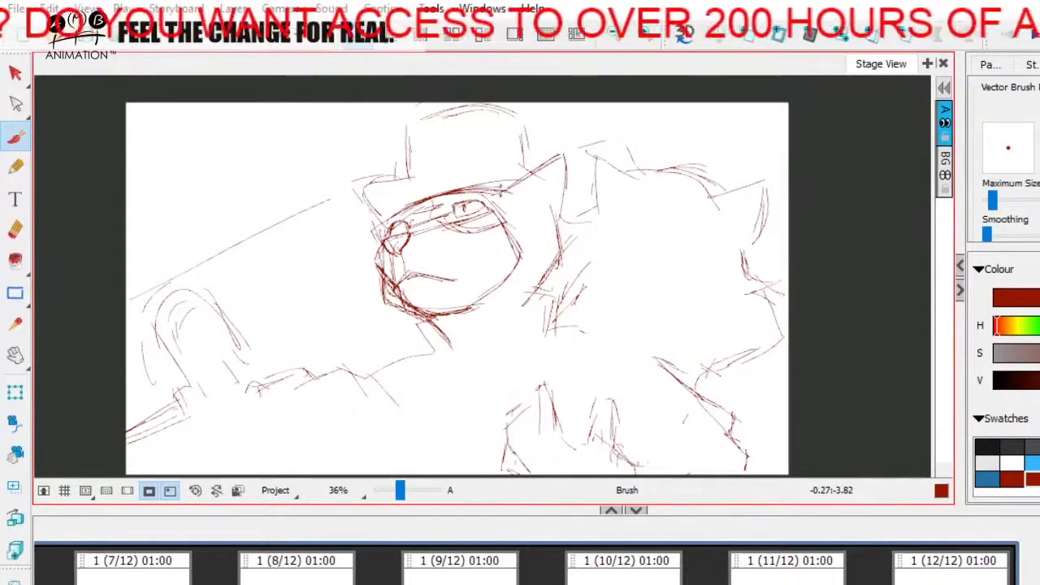
# - Draw the pointed rear tip of the first character's hat brim and the back edge of the head beneath it
pyautogui.moveTo(530, 192)
pyautogui.mouseDown()
pyautogui.moveTo(553, 273)
pyautogui.moveTo(531, 188)
pyautogui.moveTo(545, 209)
pyautogui.moveTo(497, 326)
pyautogui.mouseUp()
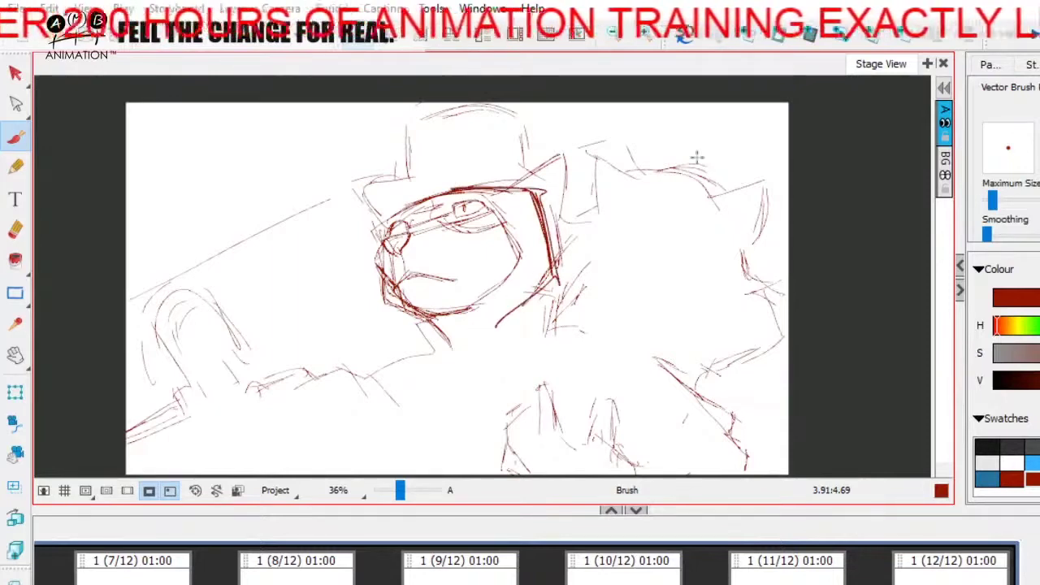
pyautogui.hotkey('ctrl', 'z')
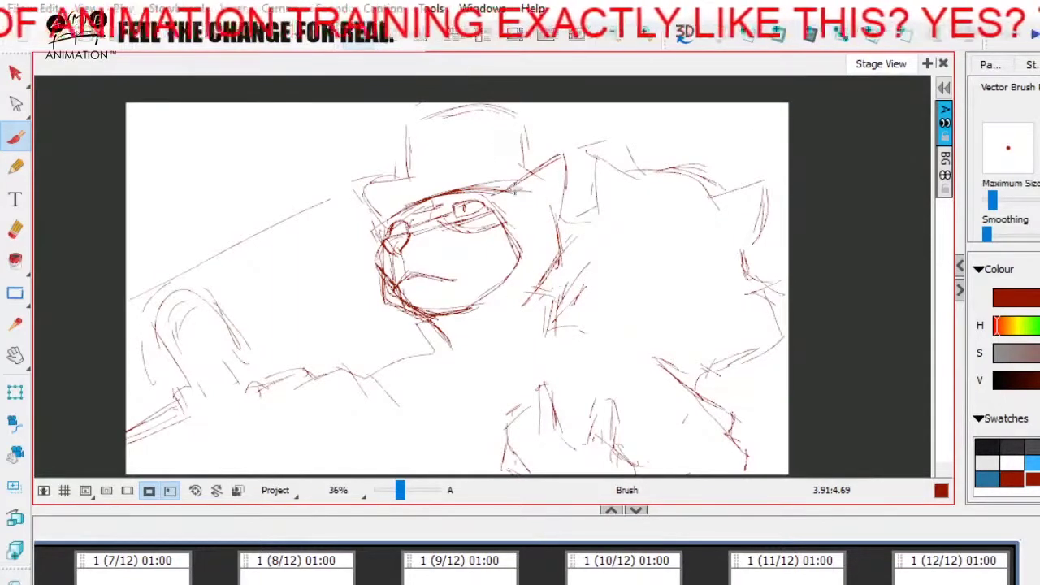
pyautogui.moveTo(511, 191); pyautogui.dragTo(538, 195)
pyautogui.moveTo(554, 272)
pyautogui.mouseDown()
pyautogui.moveTo(538, 196)
pyautogui.moveTo(558, 268)
pyautogui.mouseUp()
pyautogui.moveTo(491, 192)
pyautogui.mouseDown()
pyautogui.moveTo(563, 154)
pyautogui.moveTo(560, 202)
pyautogui.moveTo(551, 234)
pyautogui.moveTo(542, 229)
pyautogui.mouseUp()
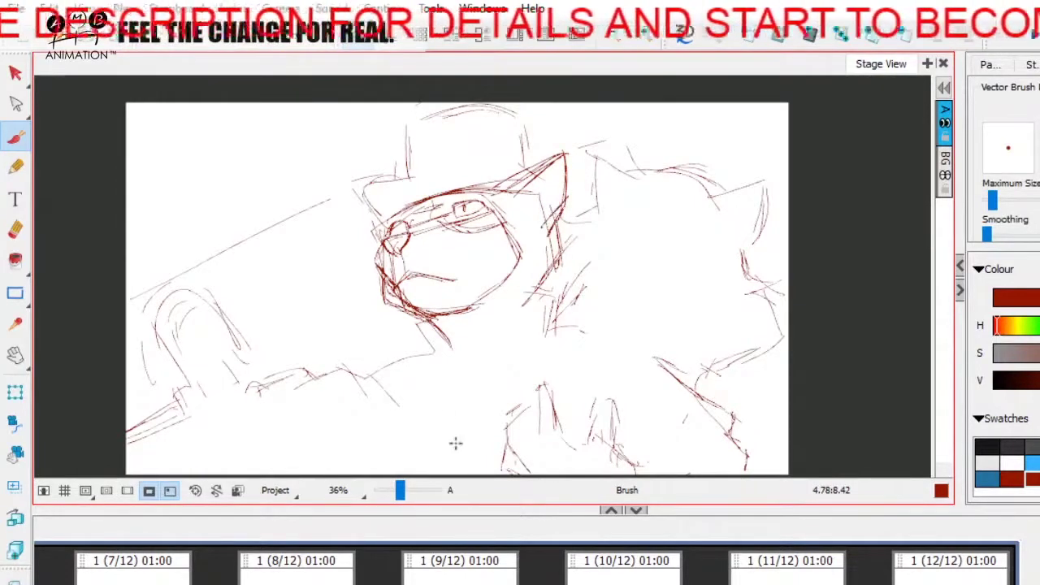
# - Rework the line under the brim's rear tip where it turns down into the back of the first character's head
pyautogui.moveTo(518, 192); pyautogui.dragTo(550, 190)
pyautogui.moveTo(551, 191)
pyautogui.mouseDown()
pyautogui.moveTo(560, 258)
pyautogui.moveTo(554, 231)
pyautogui.mouseUp()
pyautogui.moveTo(524, 193); pyautogui.dragTo(547, 196)
pyautogui.moveTo(543, 199)
pyautogui.mouseDown()
pyautogui.moveTo(557, 265)
pyautogui.moveTo(548, 258)
pyautogui.mouseUp()
pyautogui.hotkey('ctrl', 'z')
pyautogui.hotkey('ctrl', 'z')
pyautogui.hotkey('ctrl', 'z')
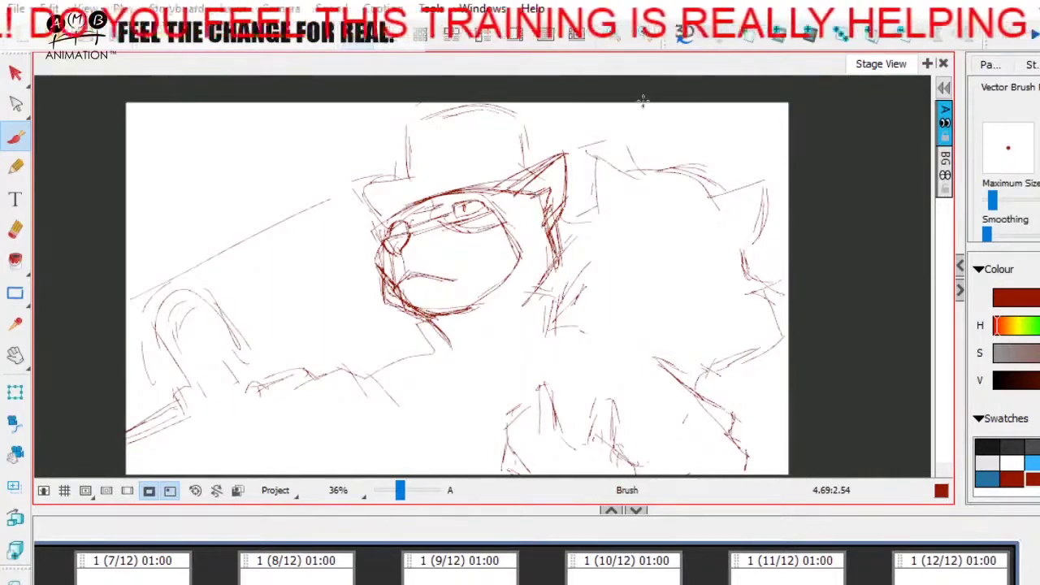
# - Draw the front corner of the hat brim beside the nose and its upper edge rising toward the middle of the crown
pyautogui.press('space')
pyautogui.moveTo(538, 310); pyautogui.dragTo(548, 321)
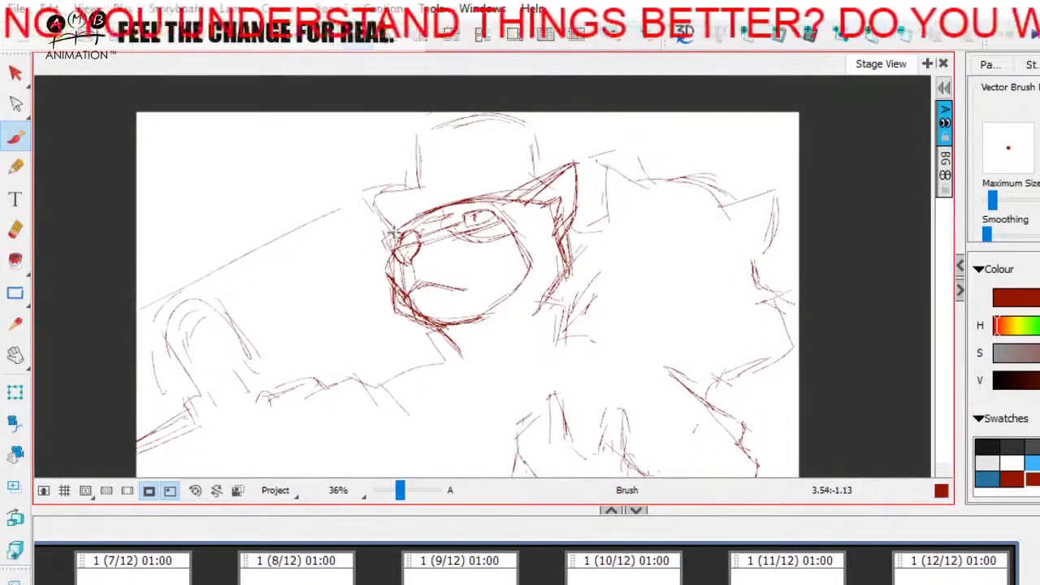
pyautogui.moveTo(396, 236)
pyautogui.mouseDown()
pyautogui.moveTo(380, 225)
pyautogui.moveTo(391, 251)
pyautogui.moveTo(398, 236)
pyautogui.moveTo(377, 214)
pyautogui.mouseUp()
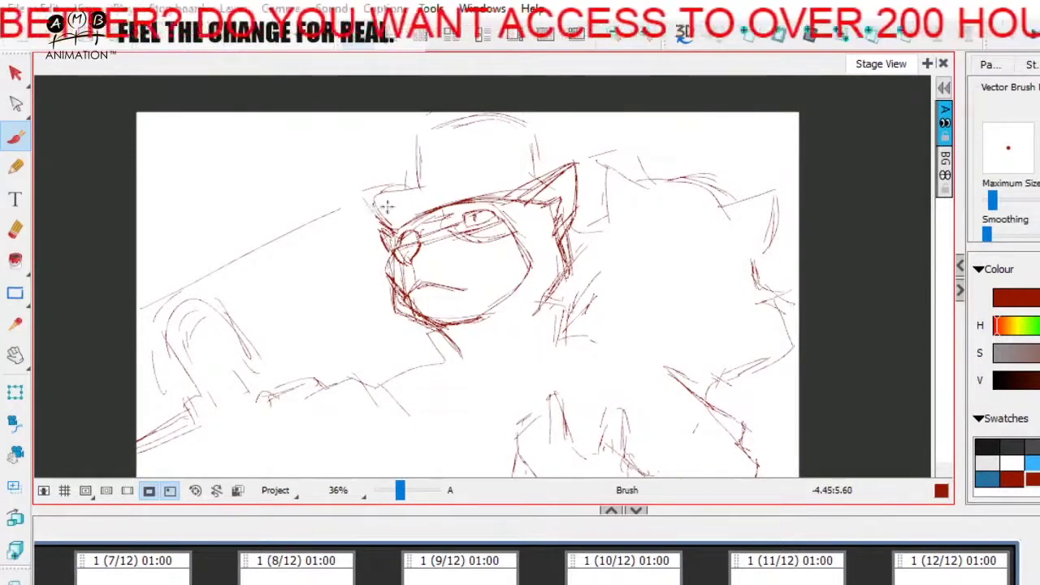
pyautogui.moveTo(364, 199)
pyautogui.mouseDown()
pyautogui.moveTo(475, 167)
pyautogui.moveTo(460, 172)
pyautogui.mouseUp()
pyautogui.moveTo(345, 213); pyautogui.dragTo(492, 159)
pyautogui.moveTo(395, 195); pyautogui.dragTo(421, 184)
pyautogui.hotkey('ctrl', 'z')
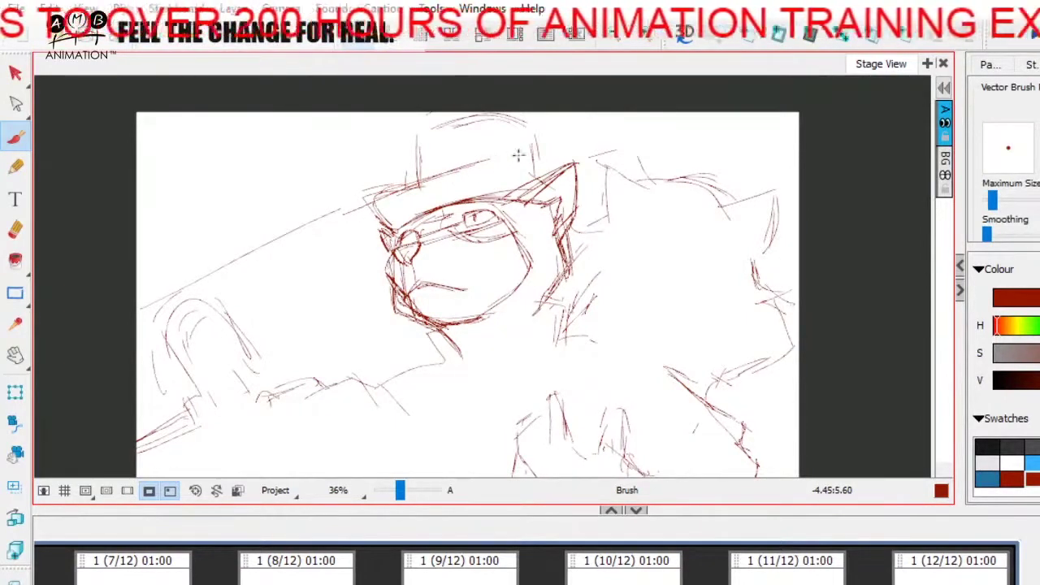
# - Sketch a short fold line at the brim's peak and the upper rear edge sloping down past the brim's back tip
pyautogui.moveTo(492, 159); pyautogui.dragTo(496, 193)
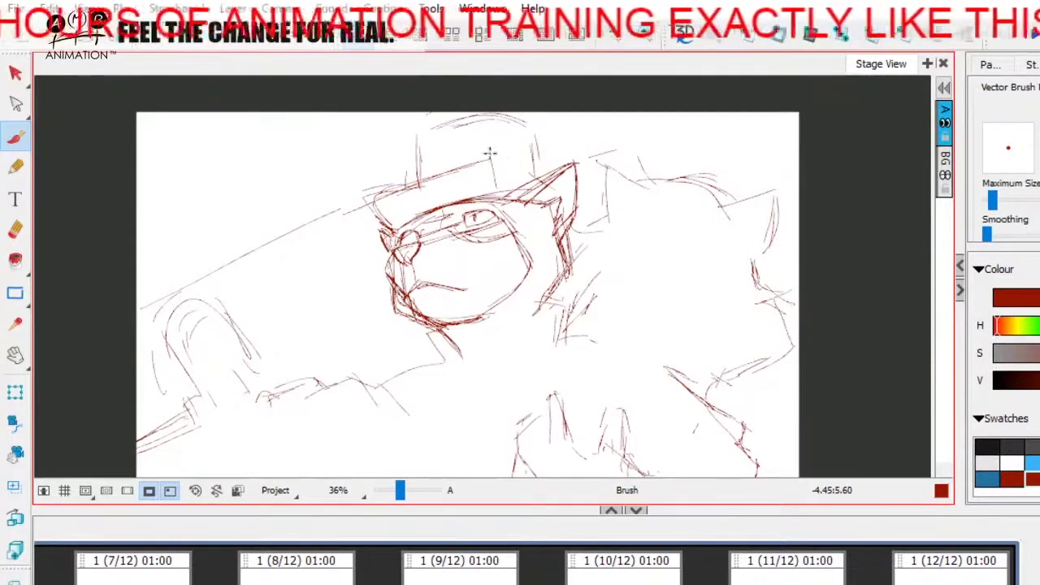
pyautogui.moveTo(504, 157); pyautogui.dragTo(595, 205)
pyautogui.moveTo(539, 174); pyautogui.dragTo(578, 221)
pyautogui.hotkey('ctrl', 'z')
# - Strengthen the brim's full upper edge with an arched peak at mid-crown, and darken the brim's front corner
pyautogui.moveTo(453, 177)
pyautogui.mouseDown()
pyautogui.moveTo(497, 156)
pyautogui.moveTo(411, 204)
pyautogui.moveTo(365, 203)
pyautogui.mouseUp()
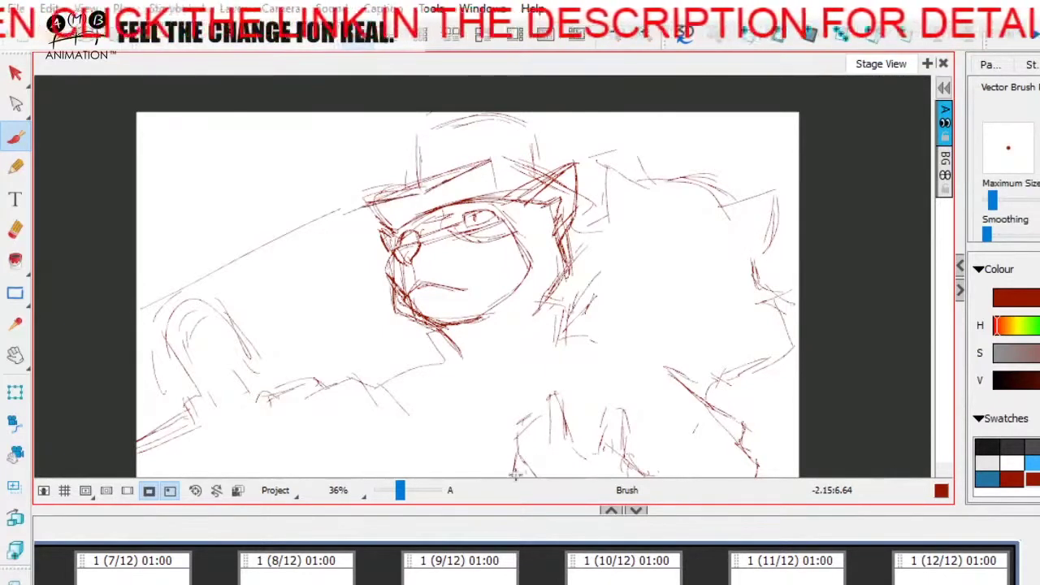
pyautogui.moveTo(370, 197)
pyautogui.mouseDown()
pyautogui.moveTo(426, 188)
pyautogui.moveTo(491, 155)
pyautogui.moveTo(542, 178)
pyautogui.mouseUp()
pyautogui.moveTo(483, 153); pyautogui.dragTo(548, 170)
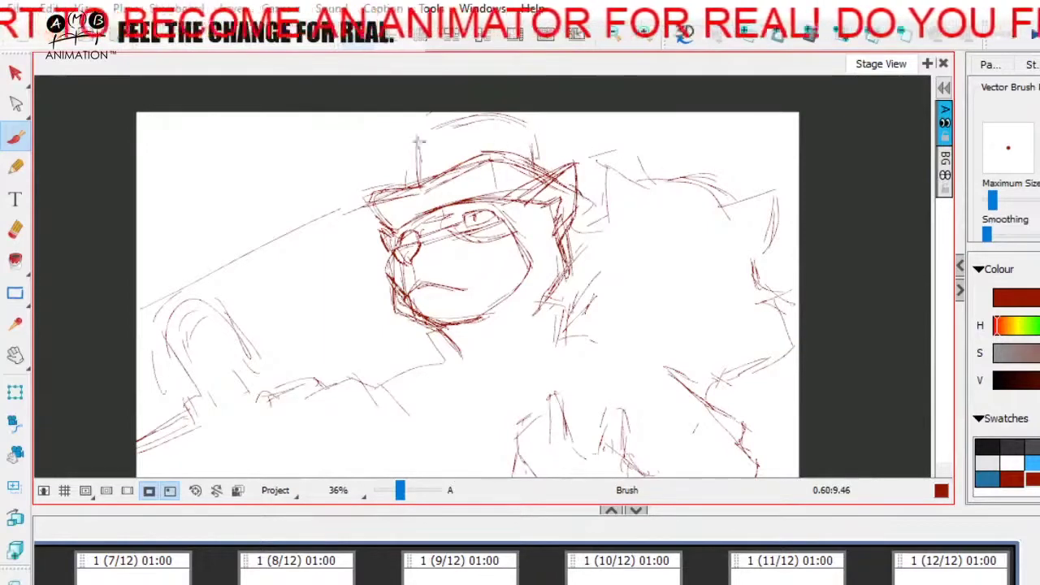
pyautogui.moveTo(370, 202); pyautogui.dragTo(398, 232)
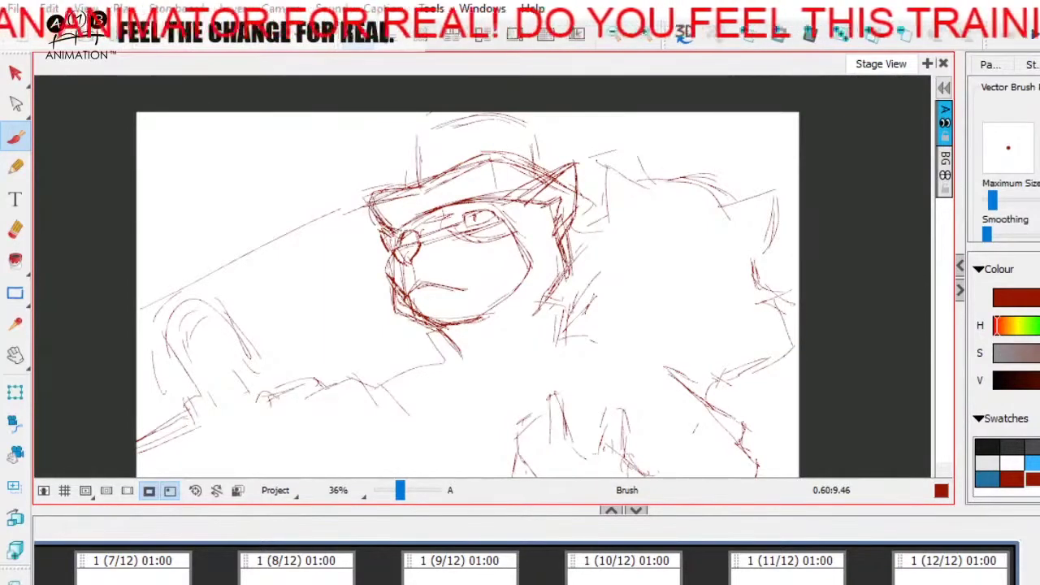
pyautogui.moveTo(374, 197); pyautogui.dragTo(489, 159)
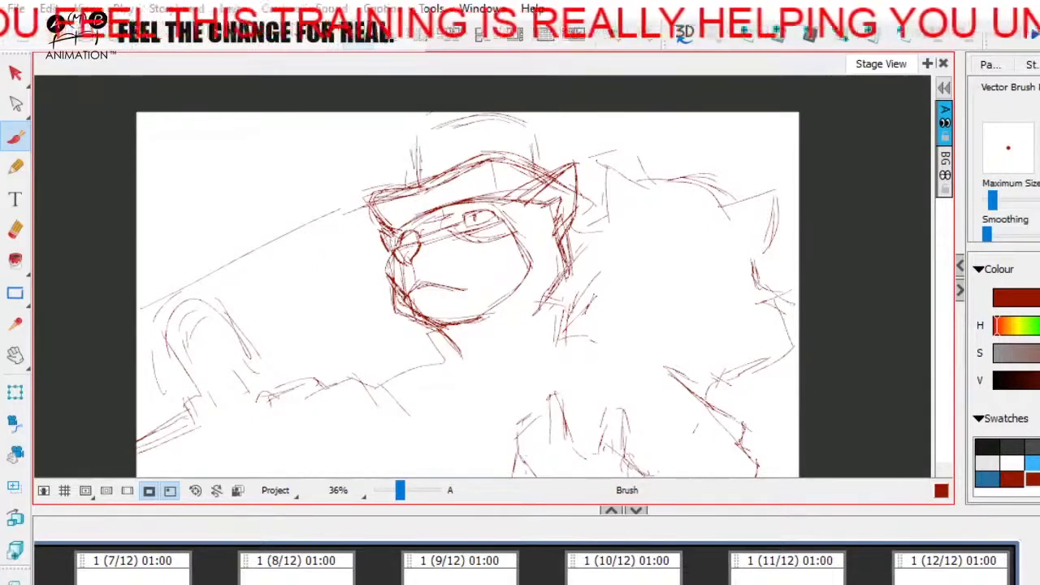
# - Turn off the camera mask and outline the hat's domed crown with its front side, rounded top and rear side
pyautogui.moveTo(414, 138); pyautogui.dragTo(415, 178)
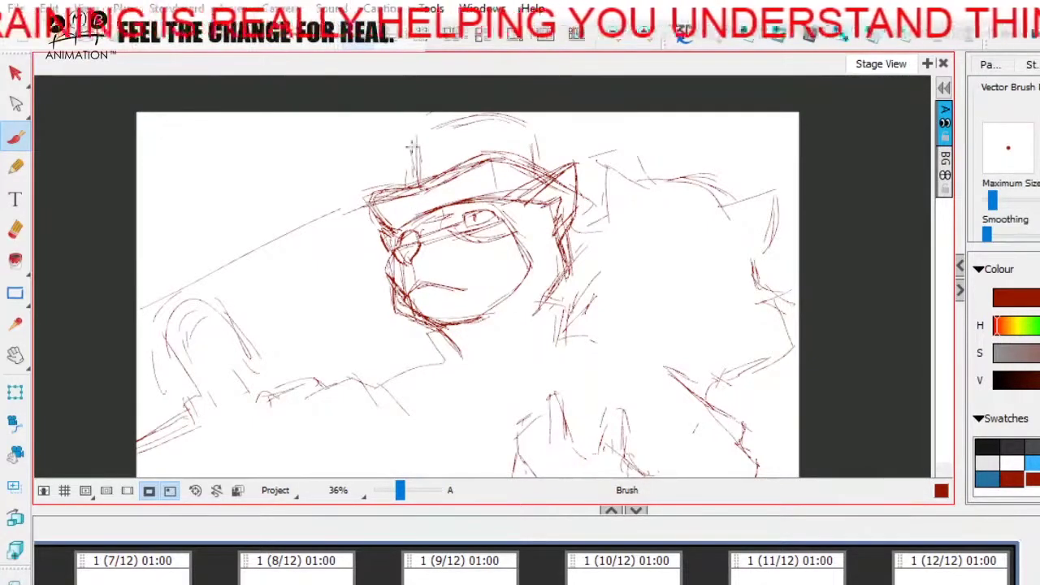
pyautogui.click(149, 490)
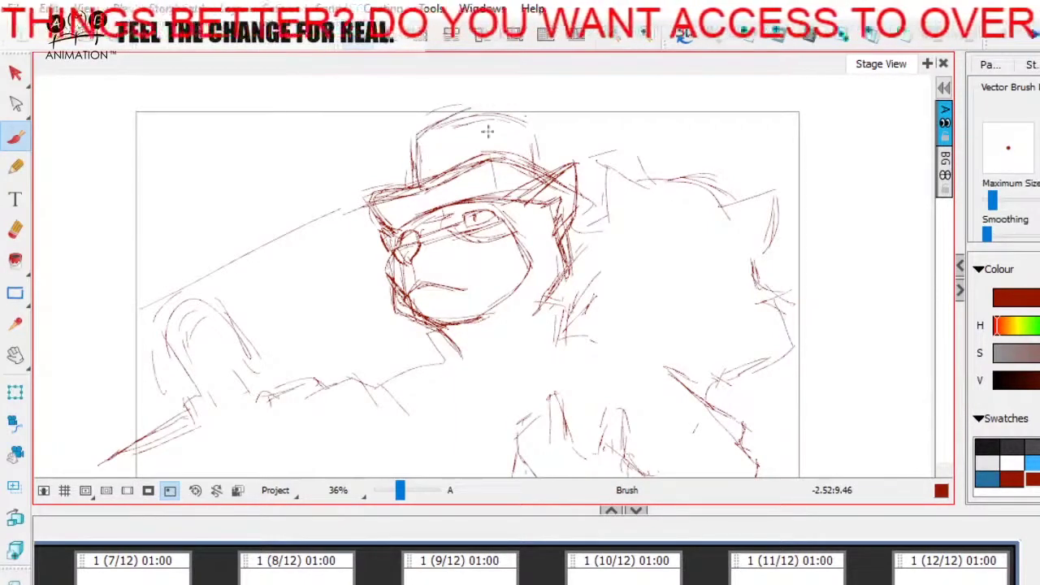
pyautogui.moveTo(488, 106)
pyautogui.mouseDown()
pyautogui.moveTo(493, 195)
pyautogui.moveTo(468, 102)
pyautogui.moveTo(472, 193)
pyautogui.moveTo(471, 118)
pyautogui.mouseUp()
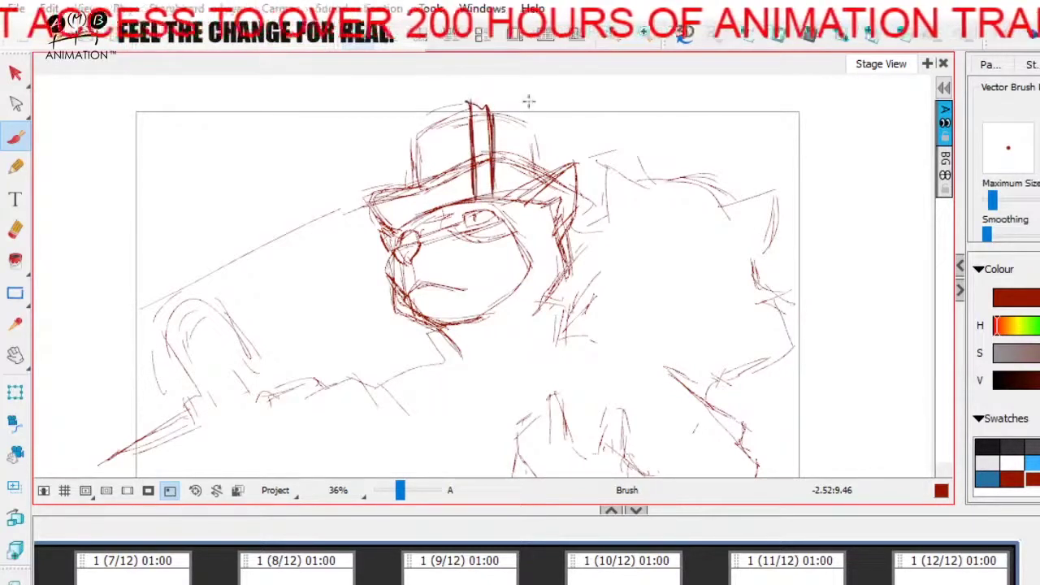
pyautogui.hotkey('ctrl', 'z')
pyautogui.moveTo(420, 136)
pyautogui.mouseDown()
pyautogui.moveTo(486, 113)
pyautogui.moveTo(533, 130)
pyautogui.mouseUp()
pyautogui.moveTo(481, 105)
pyautogui.mouseDown()
pyautogui.moveTo(539, 143)
pyautogui.moveTo(543, 172)
pyautogui.moveTo(543, 152)
pyautogui.mouseUp()
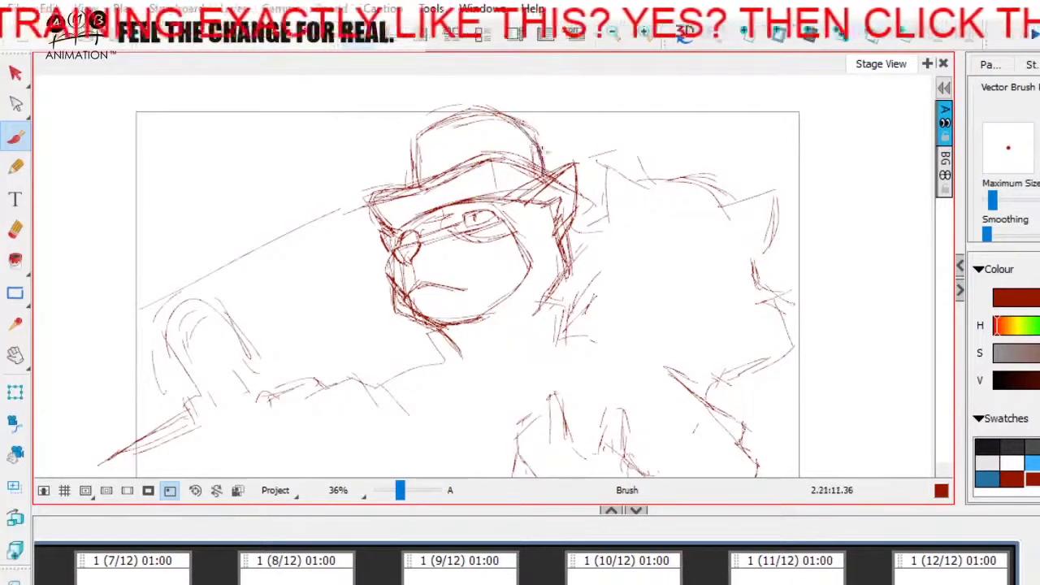
# - Draw the front collar flap below the first character's chin and the collar line rising from the throat to the jaw
pyautogui.press('space')
pyautogui.moveTo(624, 390)
pyautogui.mouseDown()
pyautogui.moveTo(643, 338)
pyautogui.moveTo(640, 353)
pyautogui.mouseUp()
pyautogui.press('space')
pyautogui.moveTo(604, 299); pyautogui.dragTo(589, 331)
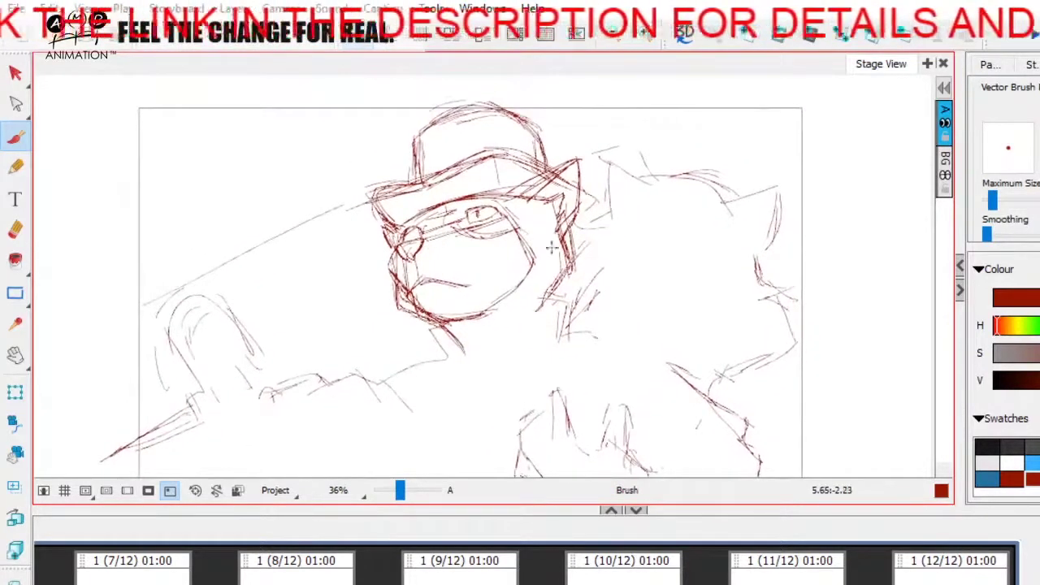
pyautogui.press('space')
pyautogui.moveTo(537, 315); pyautogui.dragTo(524, 277)
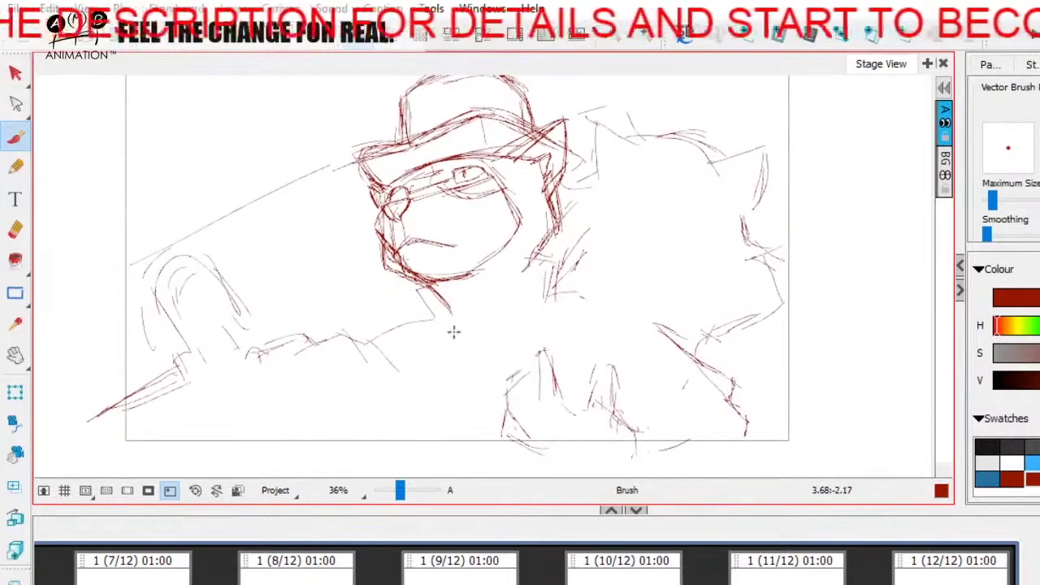
pyautogui.moveTo(433, 286)
pyautogui.mouseDown()
pyautogui.moveTo(403, 296)
pyautogui.moveTo(455, 331)
pyautogui.mouseUp()
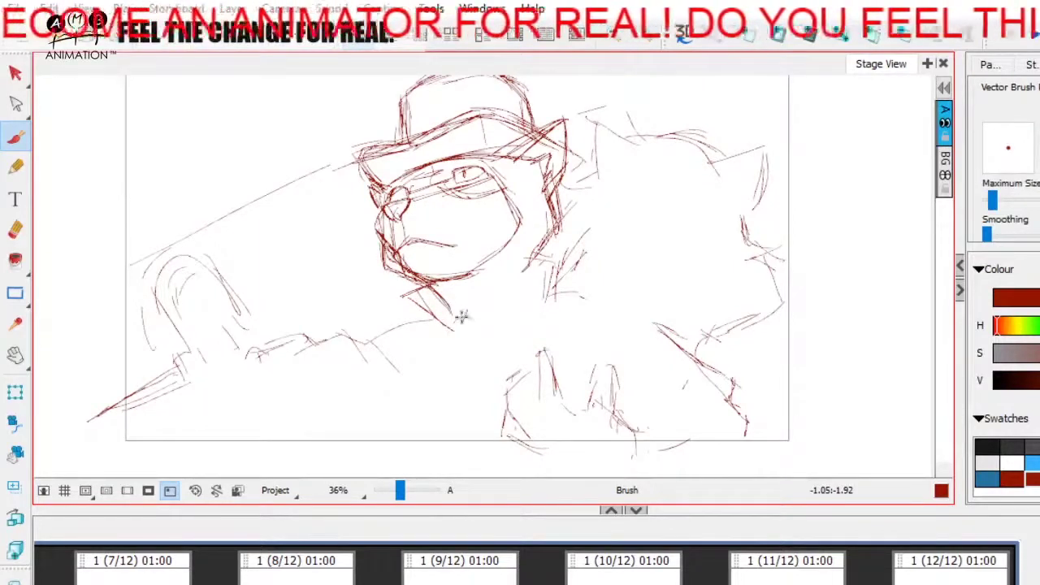
pyautogui.moveTo(464, 316)
pyautogui.mouseDown()
pyautogui.moveTo(485, 259)
pyautogui.moveTo(555, 263)
pyautogui.mouseUp()
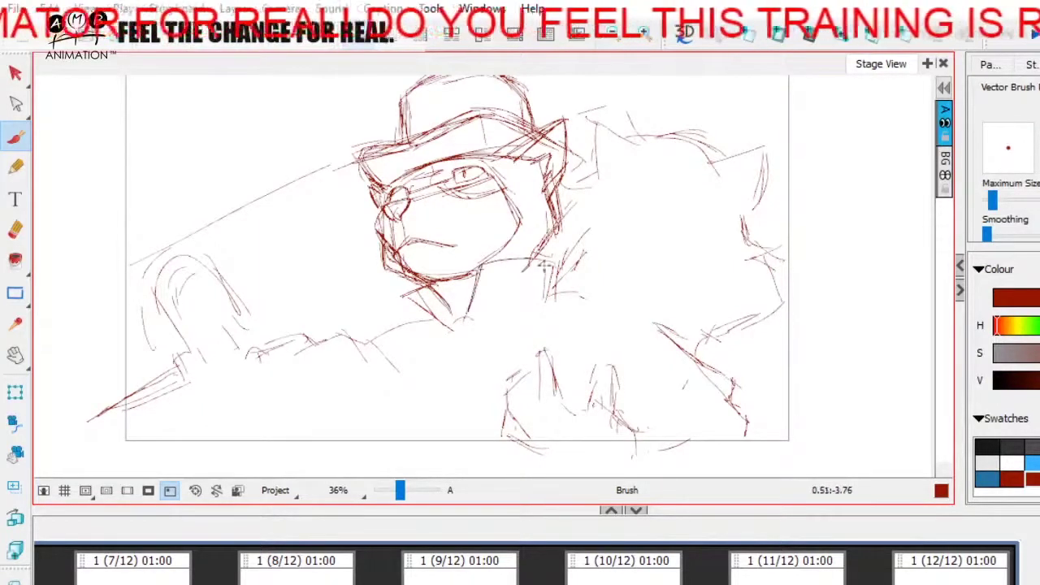
# - Sketch the collar's upper edge along the jaw toward the back of the head and darken the back of the neck
pyautogui.moveTo(434, 278); pyautogui.dragTo(558, 254)
pyautogui.moveTo(459, 271)
pyautogui.mouseDown()
pyautogui.moveTo(573, 261)
pyautogui.moveTo(542, 306)
pyautogui.mouseUp()
pyautogui.moveTo(553, 261); pyautogui.dragTo(542, 304)
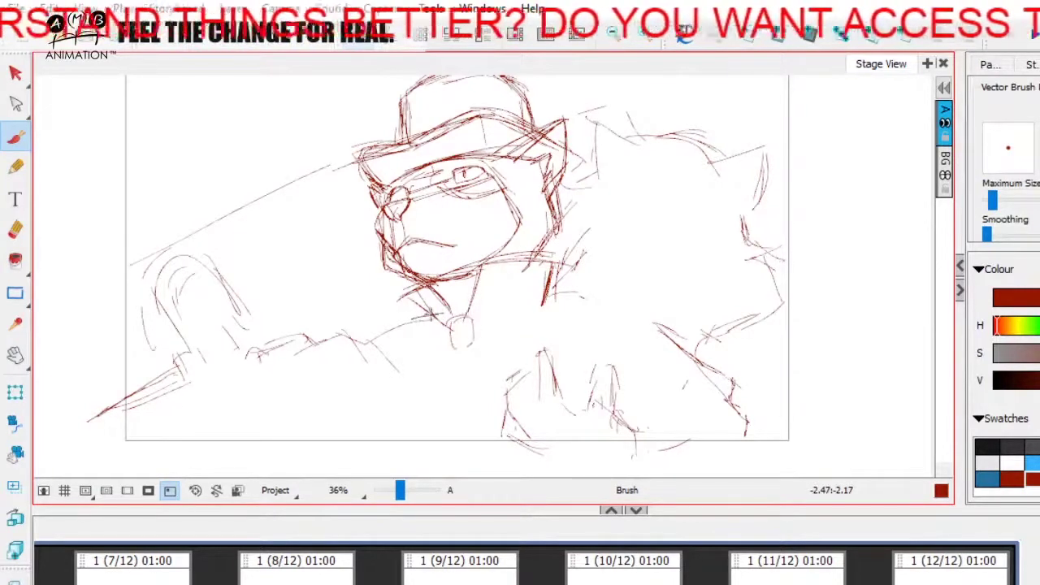
# - Draw a bow tie at the first character's throat with a round knot, two flared wings and crease lines
pyautogui.moveTo(419, 315)
pyautogui.mouseDown()
pyautogui.moveTo(423, 367)
pyautogui.moveTo(517, 352)
pyautogui.mouseUp()
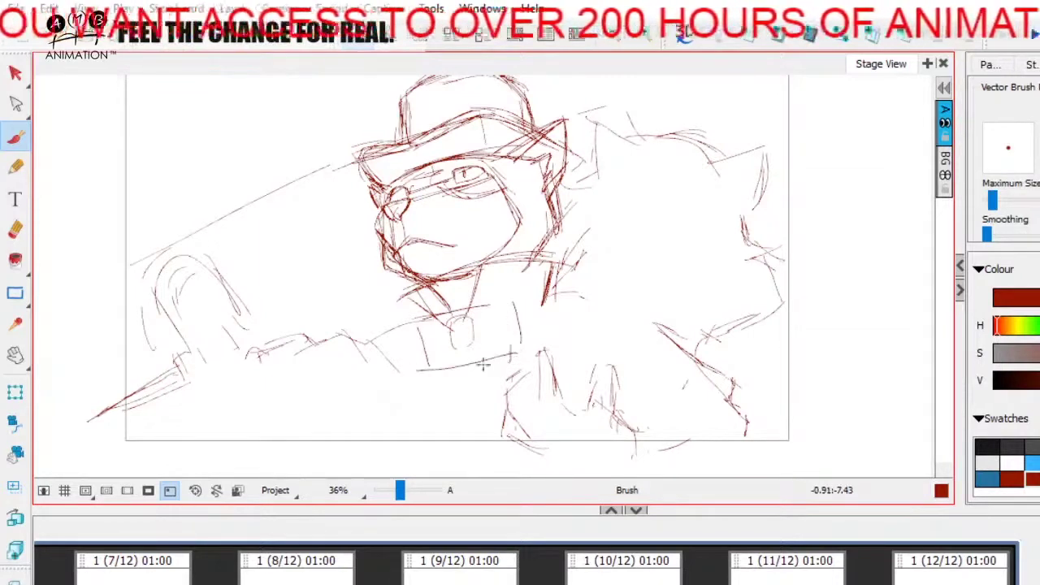
pyautogui.moveTo(409, 319); pyautogui.dragTo(418, 362)
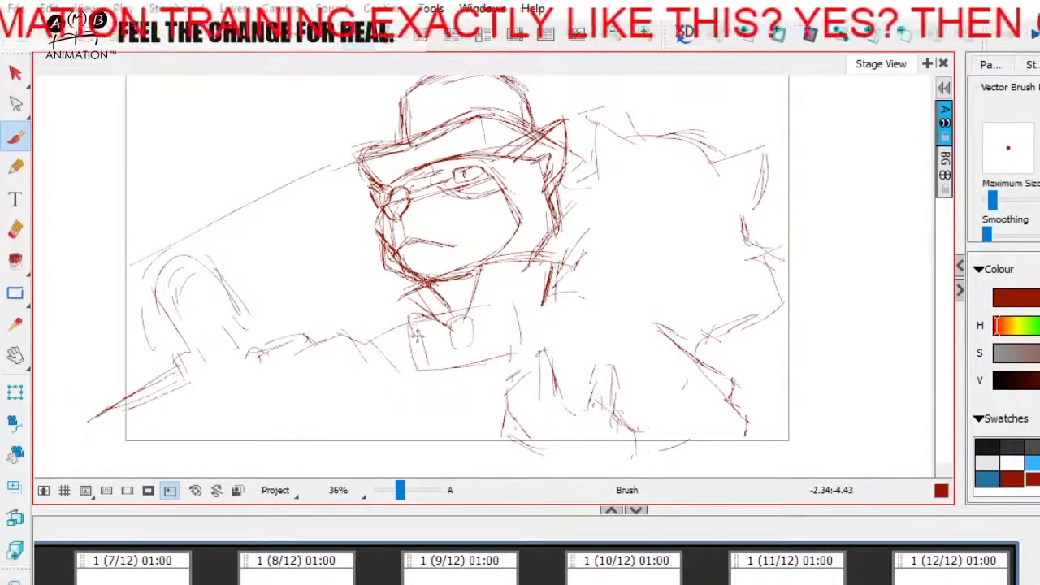
pyautogui.moveTo(416, 348)
pyautogui.mouseDown()
pyautogui.moveTo(427, 373)
pyautogui.moveTo(441, 352)
pyautogui.mouseUp()
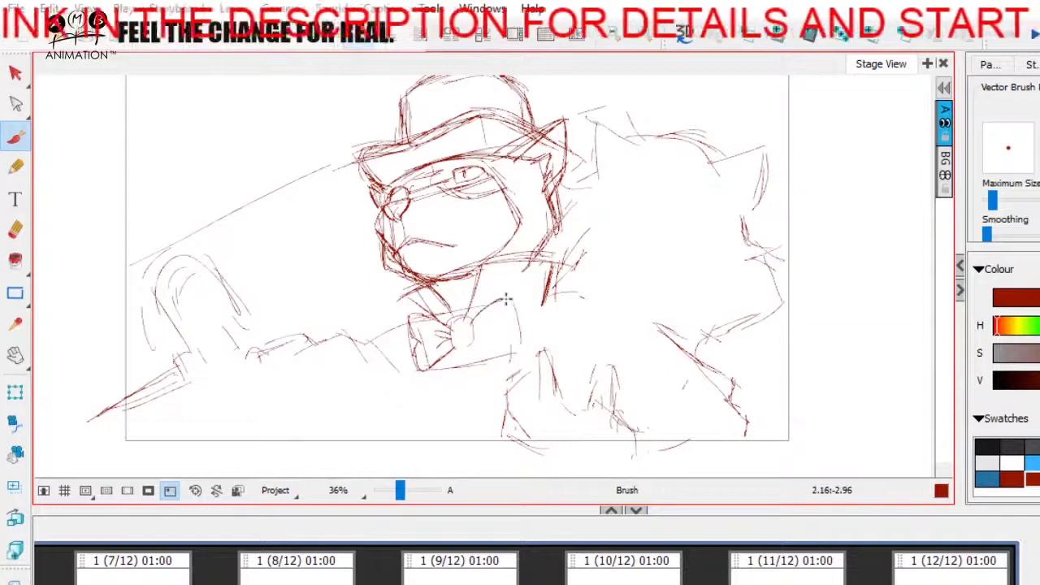
pyautogui.moveTo(507, 299); pyautogui.dragTo(511, 351)
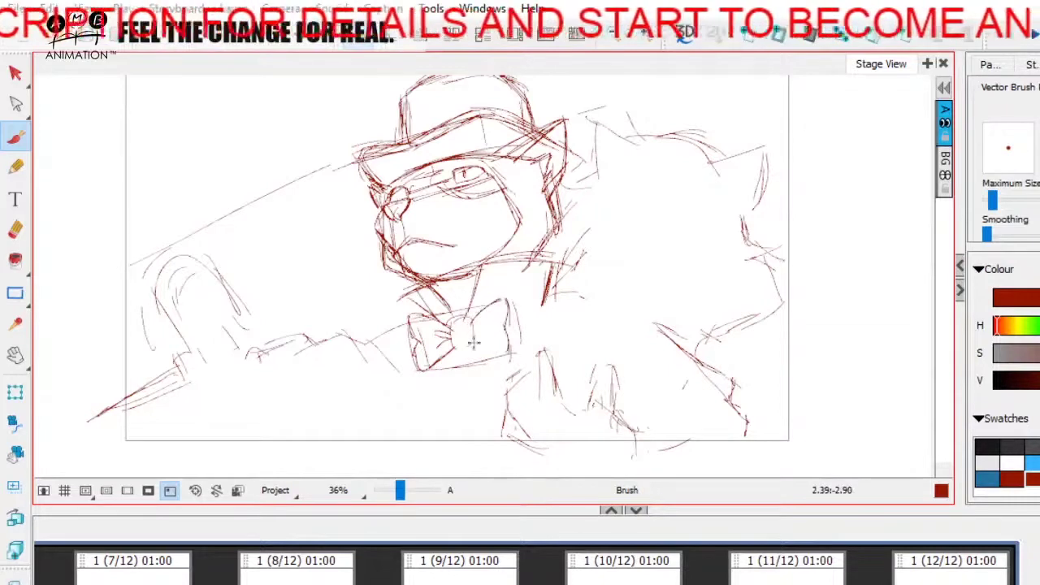
pyautogui.moveTo(474, 334)
pyautogui.mouseDown()
pyautogui.moveTo(491, 324)
pyautogui.moveTo(512, 351)
pyautogui.moveTo(451, 346)
pyautogui.moveTo(463, 345)
pyautogui.mouseUp()
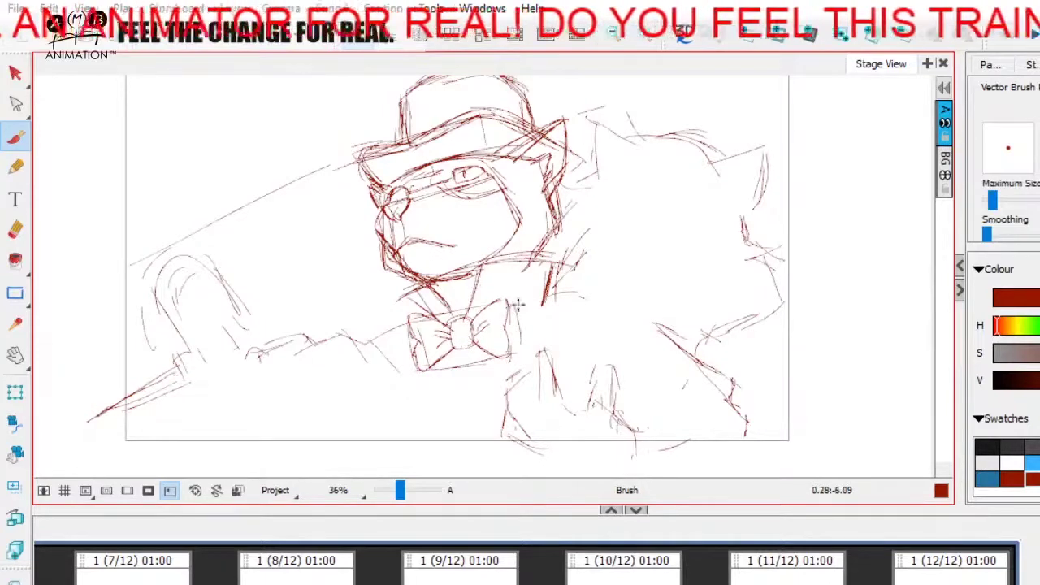
# - Add a short vertical shirt line below the bow tie and darken the shoulder line leading up to the tie
pyautogui.moveTo(499, 385)
pyautogui.mouseDown()
pyautogui.moveTo(515, 400)
pyautogui.moveTo(532, 386)
pyautogui.mouseUp()
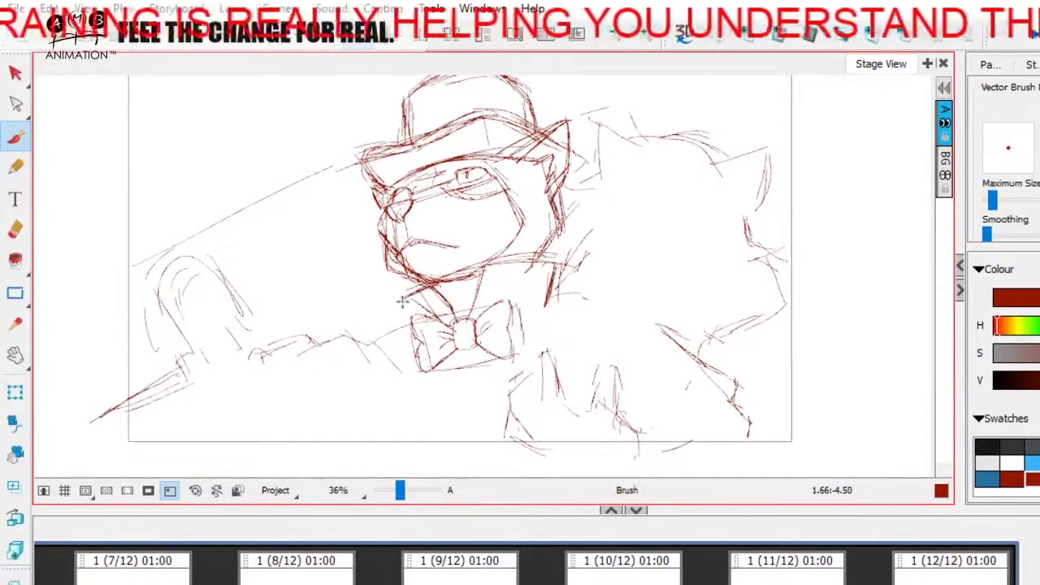
pyautogui.moveTo(500, 323); pyautogui.dragTo(486, 313)
pyautogui.moveTo(419, 358); pyautogui.dragTo(418, 384)
pyautogui.moveTo(499, 370); pyautogui.dragTo(505, 374)
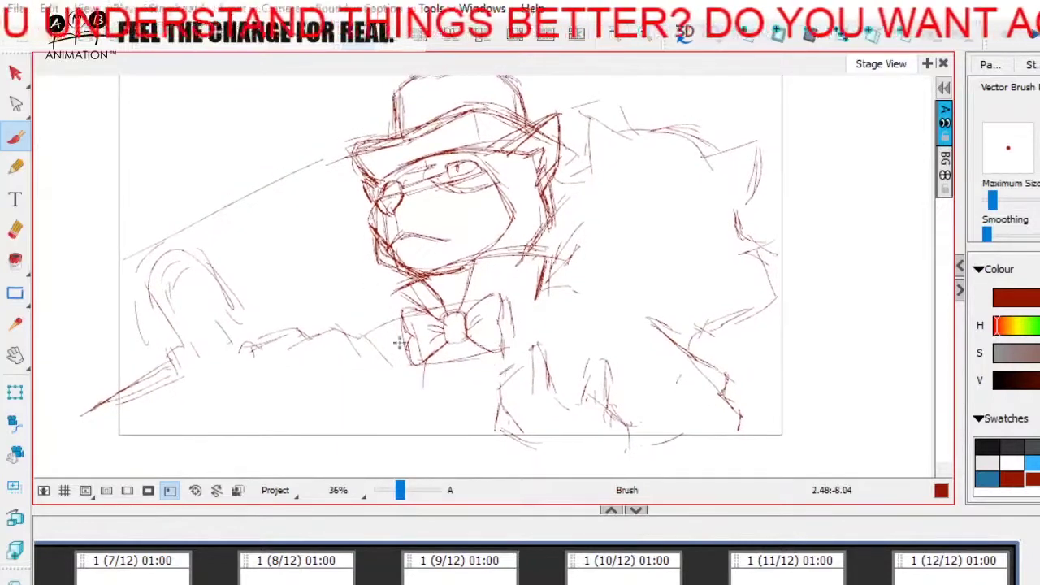
pyautogui.moveTo(499, 335); pyautogui.dragTo(468, 365)
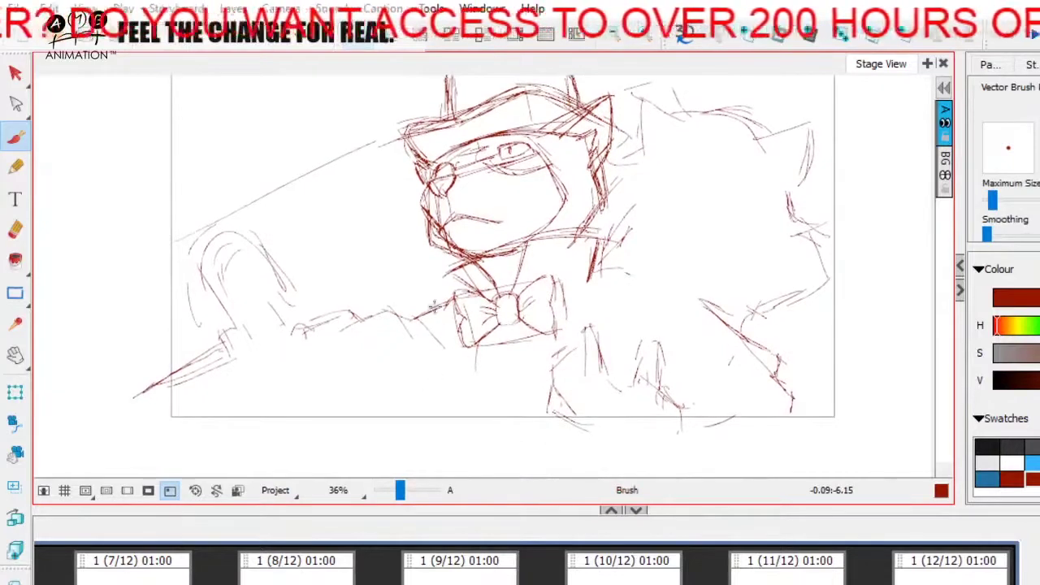
# - Draw the diagonal jacket lines running down from the first character's shoulder toward the frame's lower edge, doubling the outer one
pyautogui.moveTo(421, 320); pyautogui.dragTo(481, 380)
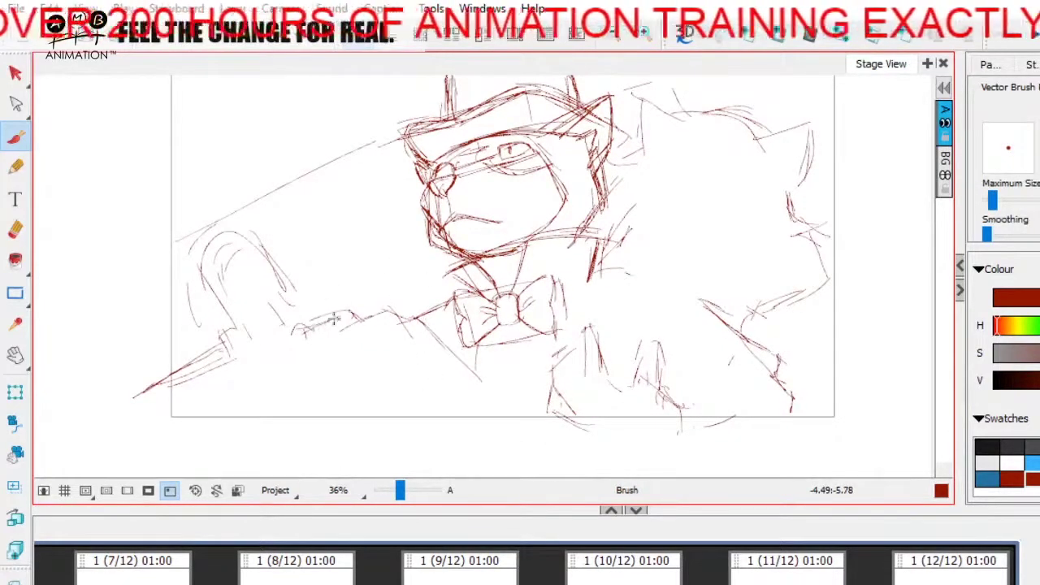
pyautogui.moveTo(364, 311); pyautogui.dragTo(457, 390)
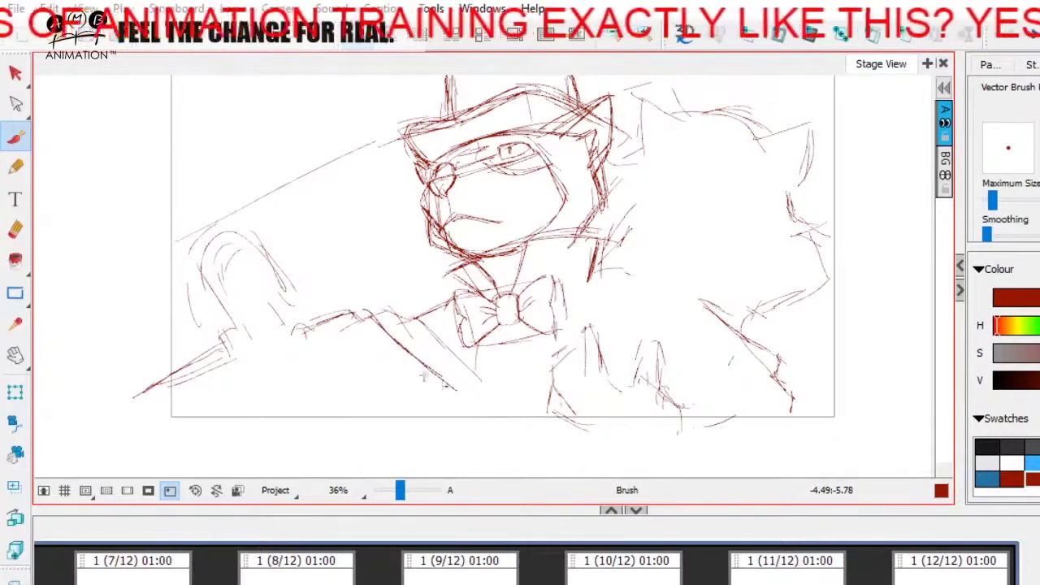
pyautogui.moveTo(371, 323); pyautogui.dragTo(445, 393)
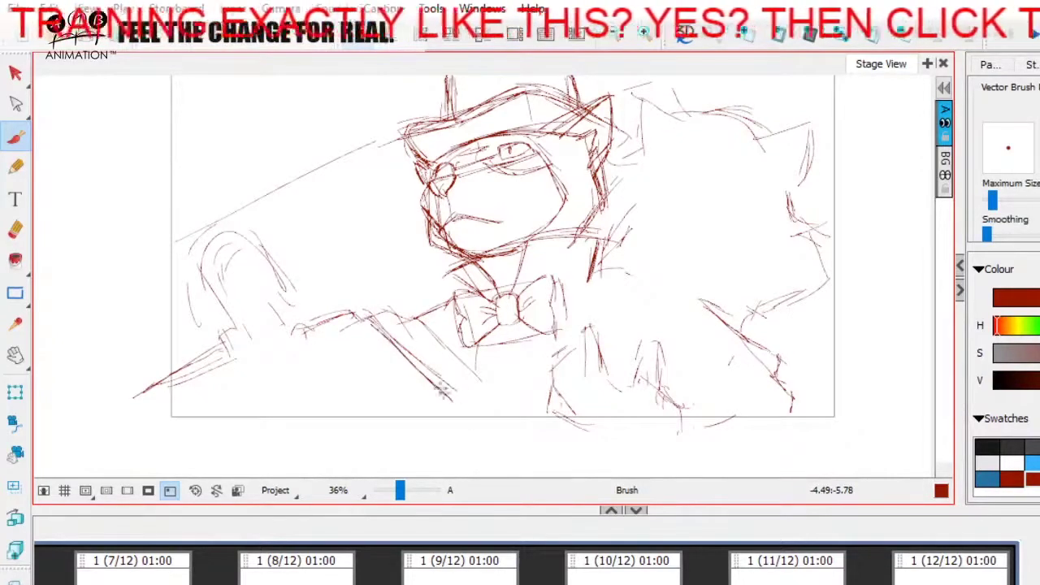
# - Darken the first character's shoulder line and the diagonal jacket line running down from it
pyautogui.moveTo(312, 320)
pyautogui.mouseDown()
pyautogui.moveTo(424, 366)
pyautogui.moveTo(406, 311)
pyautogui.moveTo(476, 377)
pyautogui.mouseUp()
pyautogui.moveTo(327, 408); pyautogui.dragTo(325, 415)
pyautogui.moveTo(291, 378); pyautogui.dragTo(324, 358)
pyautogui.moveTo(385, 294)
pyautogui.mouseDown()
pyautogui.moveTo(340, 310)
pyautogui.moveTo(456, 355)
pyautogui.mouseUp()
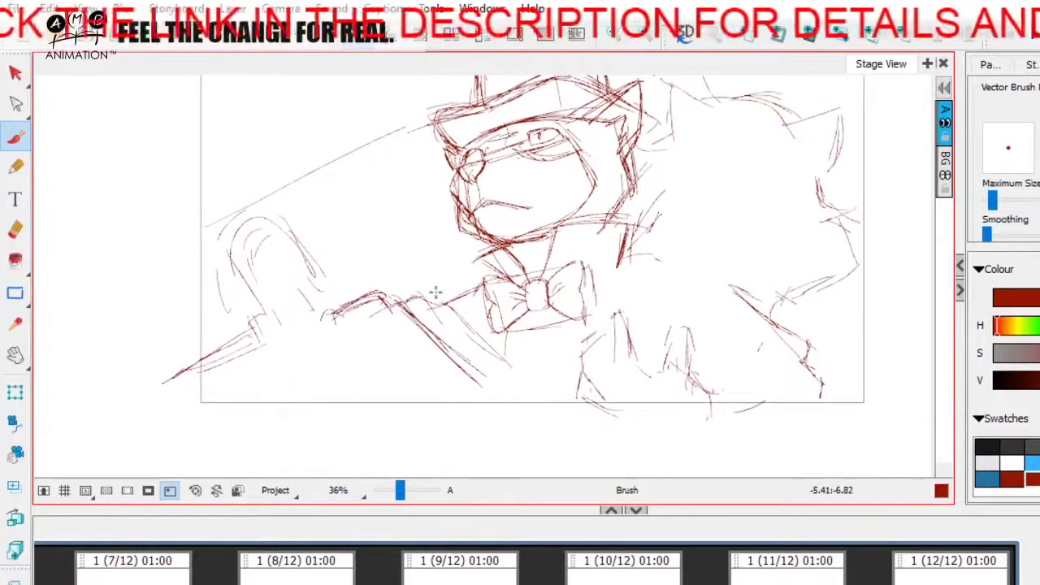
# - Outline the back of the first character's hand below the cane handle with a peaked top and sloping sides, undoing the last stroke
pyautogui.moveTo(560, 396); pyautogui.dragTo(599, 386)
pyautogui.moveTo(423, 335); pyautogui.dragTo(427, 333)
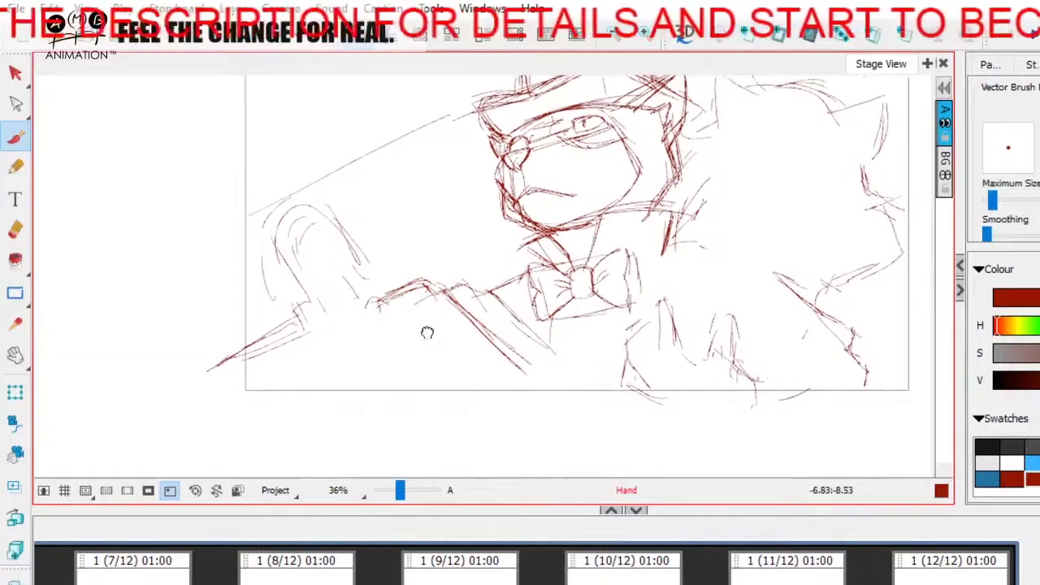
pyautogui.moveTo(308, 354); pyautogui.dragTo(315, 328)
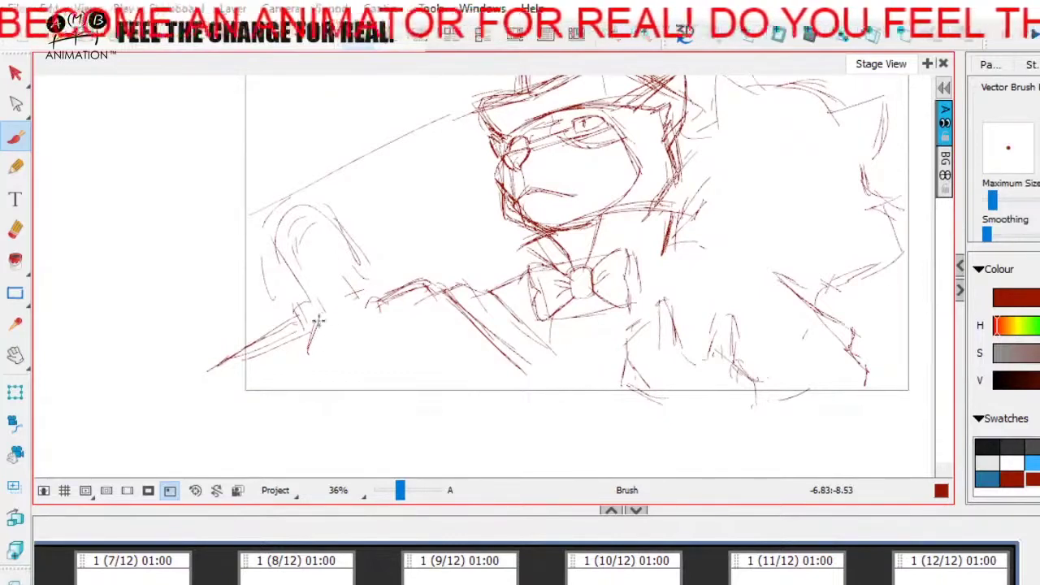
pyautogui.moveTo(350, 288)
pyautogui.mouseDown()
pyautogui.moveTo(315, 326)
pyautogui.moveTo(348, 289)
pyautogui.mouseUp()
pyautogui.moveTo(365, 299)
pyautogui.mouseDown()
pyautogui.moveTo(386, 309)
pyautogui.moveTo(419, 376)
pyautogui.moveTo(409, 351)
pyautogui.moveTo(307, 331)
pyautogui.mouseUp()
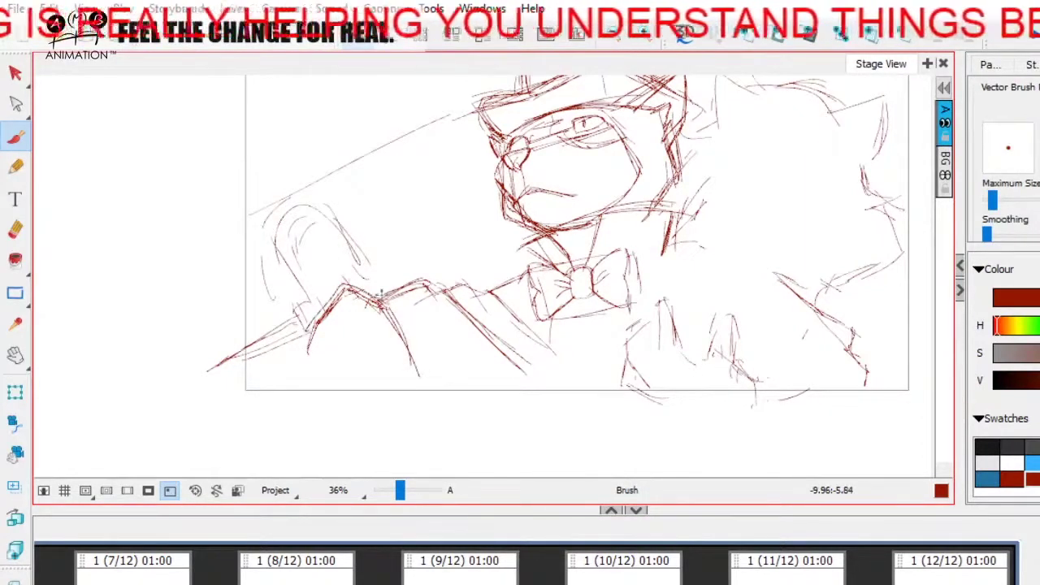
pyautogui.hotkey('ctrl', 'z')
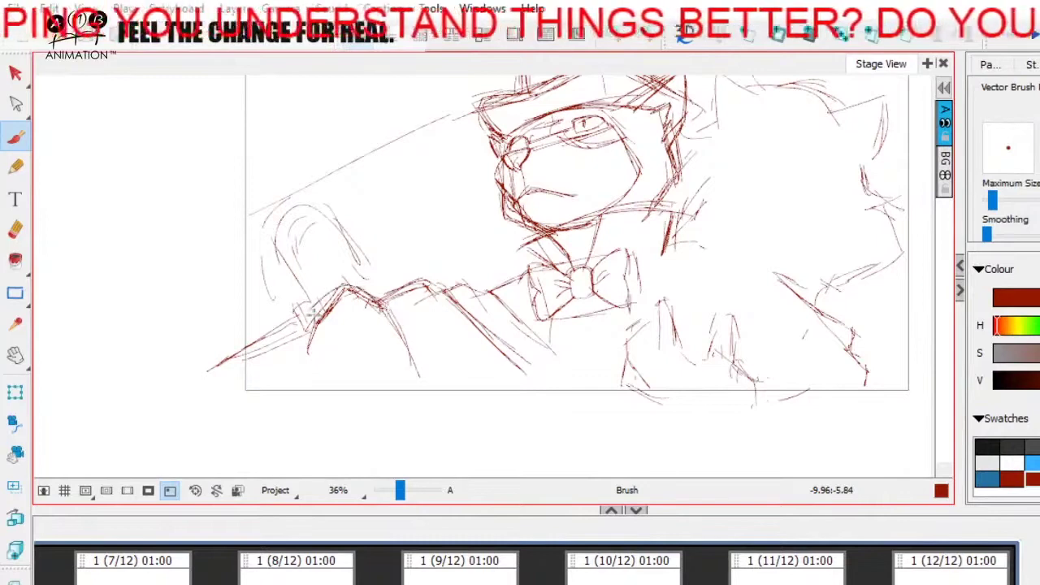
# - Draw the hand's palm edge, wrist lines and lower edge, and add the lines that divide the fingers
pyautogui.moveTo(321, 325); pyautogui.dragTo(356, 383)
pyautogui.moveTo(393, 314); pyautogui.dragTo(422, 372)
pyautogui.moveTo(314, 329); pyautogui.dragTo(339, 402)
pyautogui.moveTo(313, 333); pyautogui.dragTo(331, 397)
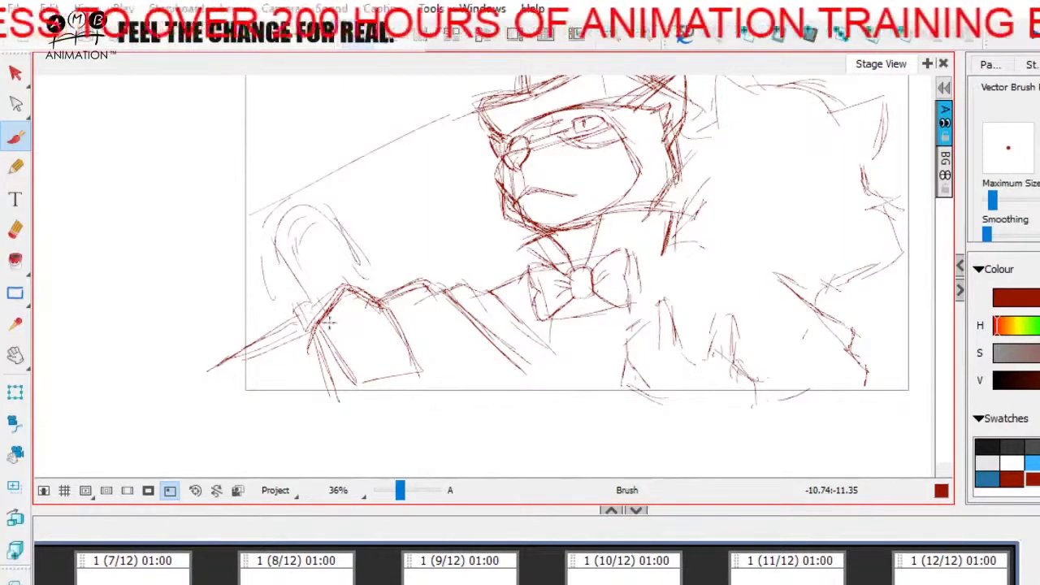
pyautogui.moveTo(342, 327); pyautogui.dragTo(385, 311)
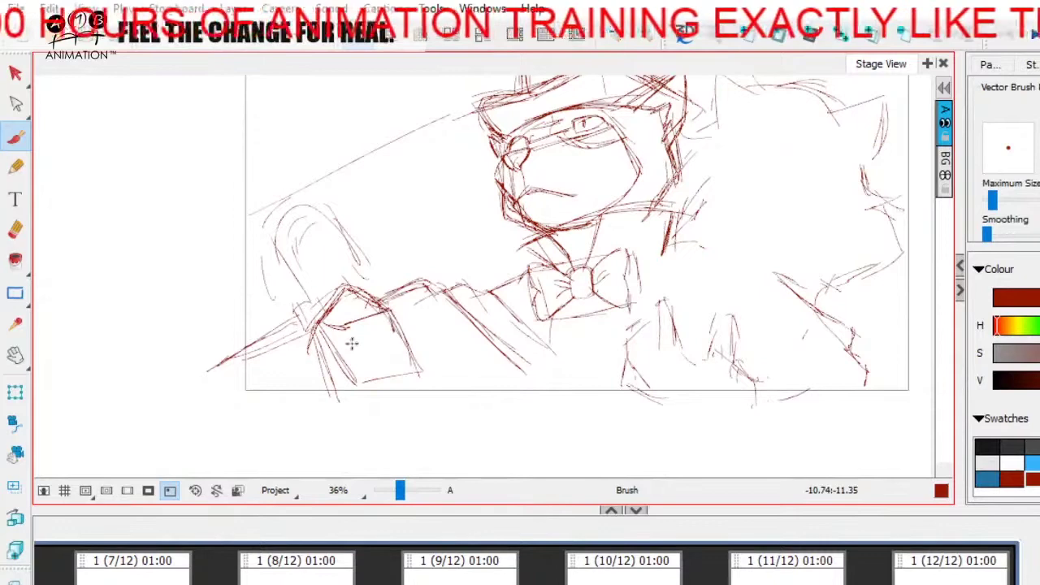
pyautogui.moveTo(352, 343)
pyautogui.mouseDown()
pyautogui.moveTo(400, 330)
pyautogui.moveTo(347, 342)
pyautogui.moveTo(384, 362)
pyautogui.moveTo(413, 353)
pyautogui.mouseUp()
pyautogui.moveTo(320, 322); pyautogui.dragTo(380, 374)
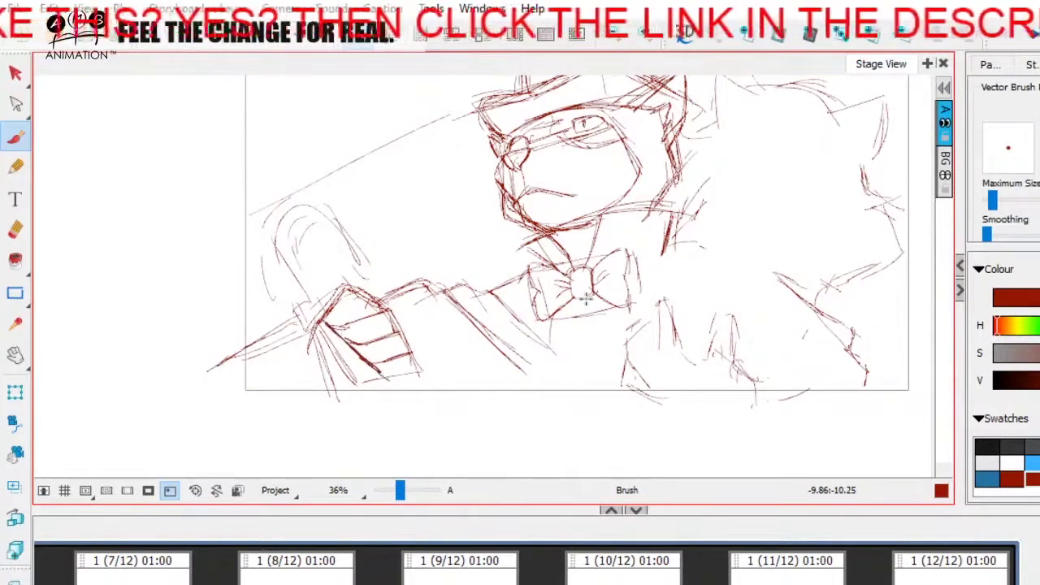
pyautogui.moveTo(328, 317); pyautogui.dragTo(364, 382)
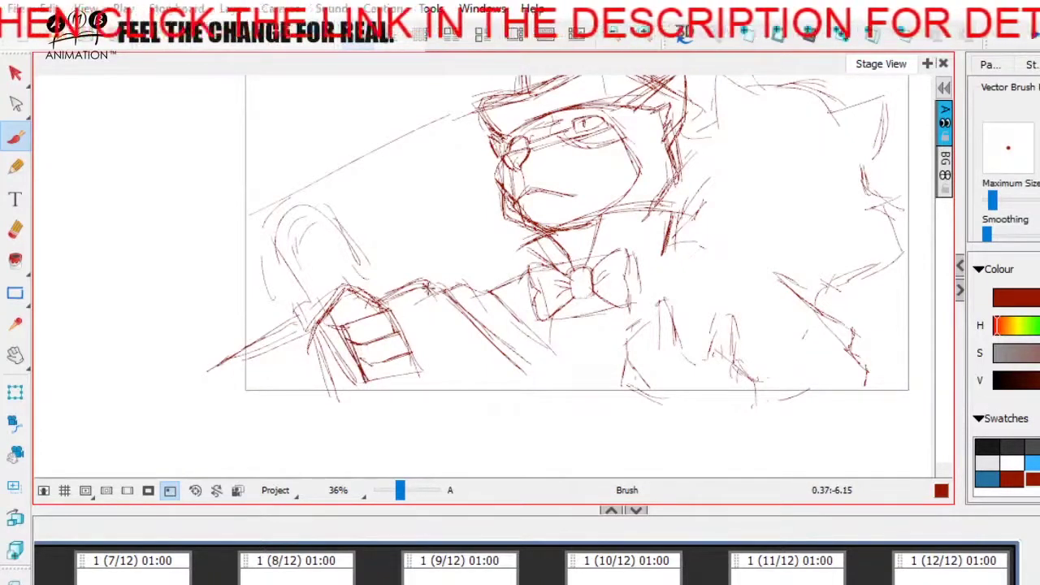
pyautogui.hotkey('ctrl', 'z')
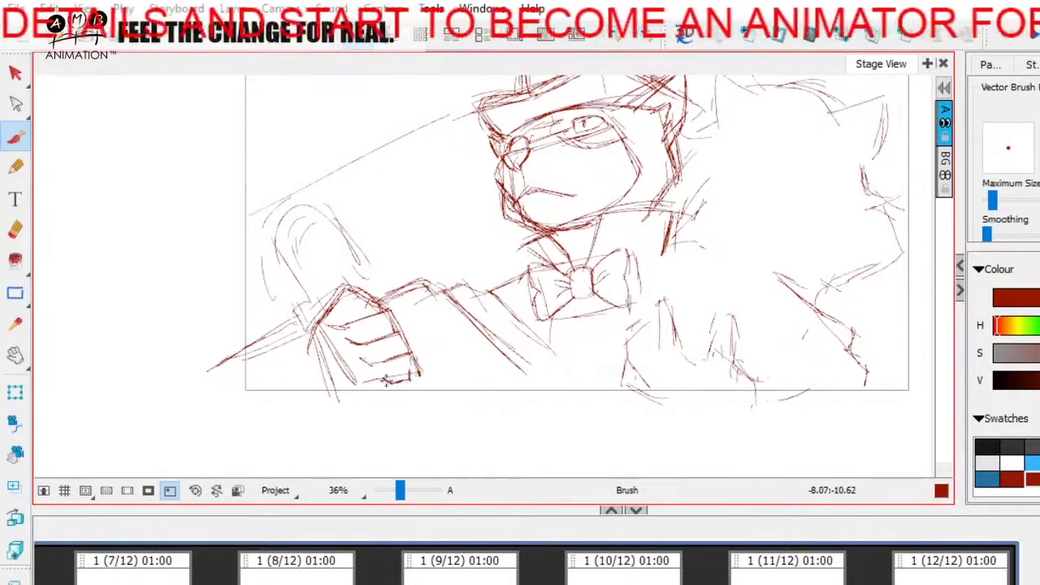
# - Draw the cane's shaft as paired diagonal lines emerging below the fist and rising above it toward the curved handle
pyautogui.moveTo(391, 391)
pyautogui.mouseDown()
pyautogui.moveTo(395, 404)
pyautogui.moveTo(434, 410)
pyautogui.moveTo(415, 418)
pyautogui.mouseUp()
pyautogui.moveTo(287, 261)
pyautogui.mouseDown()
pyautogui.moveTo(339, 328)
pyautogui.moveTo(329, 304)
pyautogui.mouseUp()
pyautogui.moveTo(390, 382); pyautogui.dragTo(448, 430)
pyautogui.moveTo(285, 229)
pyautogui.mouseDown()
pyautogui.moveTo(346, 308)
pyautogui.moveTo(315, 294)
pyautogui.mouseUp()
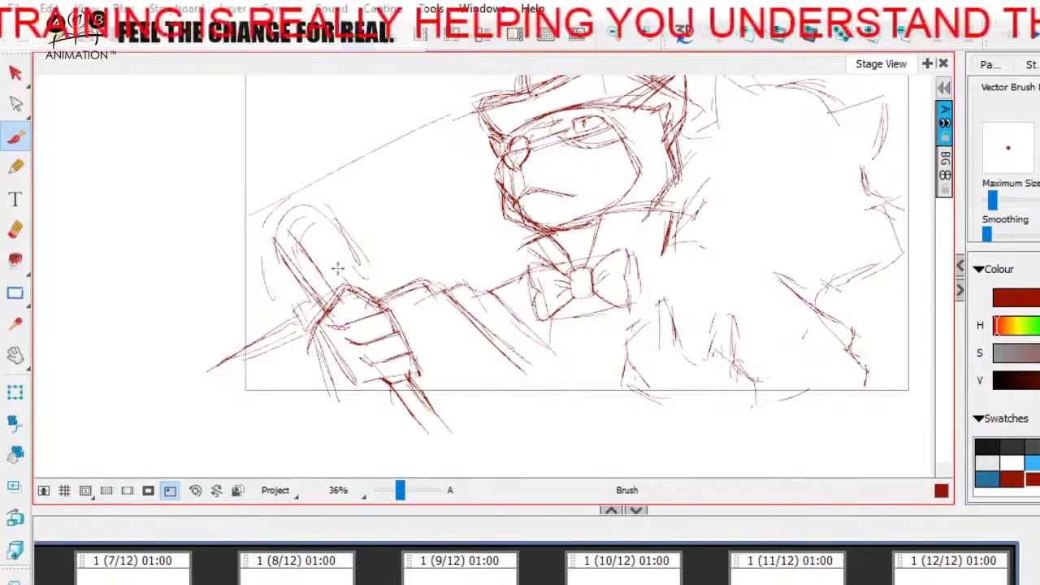
# - Sketch the thumb against the cane shaft, darken the outer wrist edge and reinforce the top finger line
pyautogui.press('space')
pyautogui.moveTo(598, 372)
pyautogui.mouseDown()
pyautogui.moveTo(596, 402)
pyautogui.moveTo(606, 398)
pyautogui.moveTo(592, 349)
pyautogui.mouseUp()
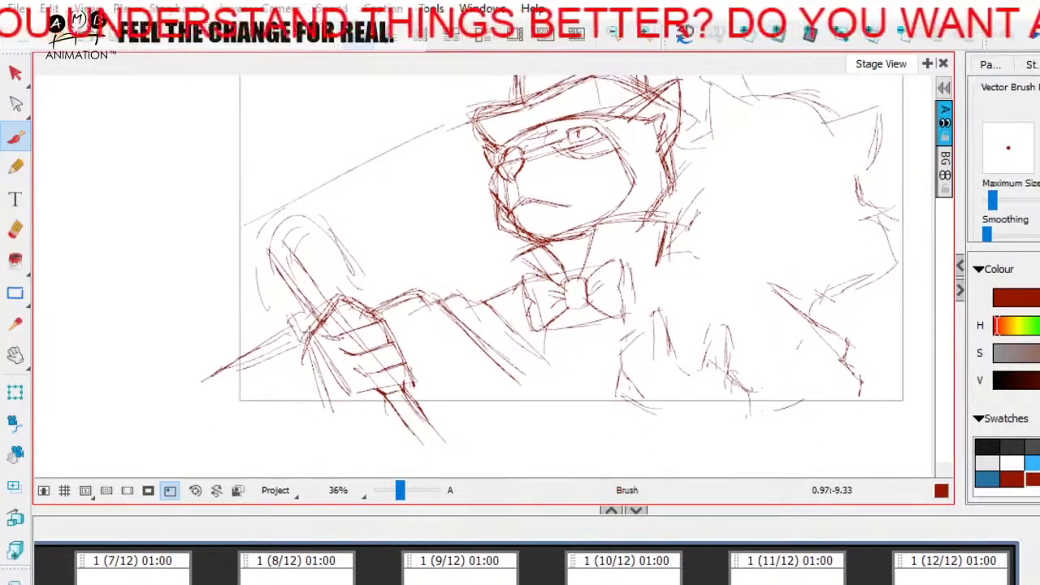
pyautogui.moveTo(288, 278)
pyautogui.mouseDown()
pyautogui.moveTo(316, 317)
pyautogui.moveTo(298, 312)
pyautogui.moveTo(310, 358)
pyautogui.moveTo(290, 287)
pyautogui.moveTo(311, 379)
pyautogui.mouseUp()
pyautogui.moveTo(306, 351); pyautogui.dragTo(328, 423)
pyautogui.press('space')
pyautogui.moveTo(500, 353); pyautogui.dragTo(482, 386)
pyautogui.moveTo(610, 352)
pyautogui.mouseDown()
pyautogui.moveTo(587, 383)
pyautogui.moveTo(635, 320)
pyautogui.mouseUp()
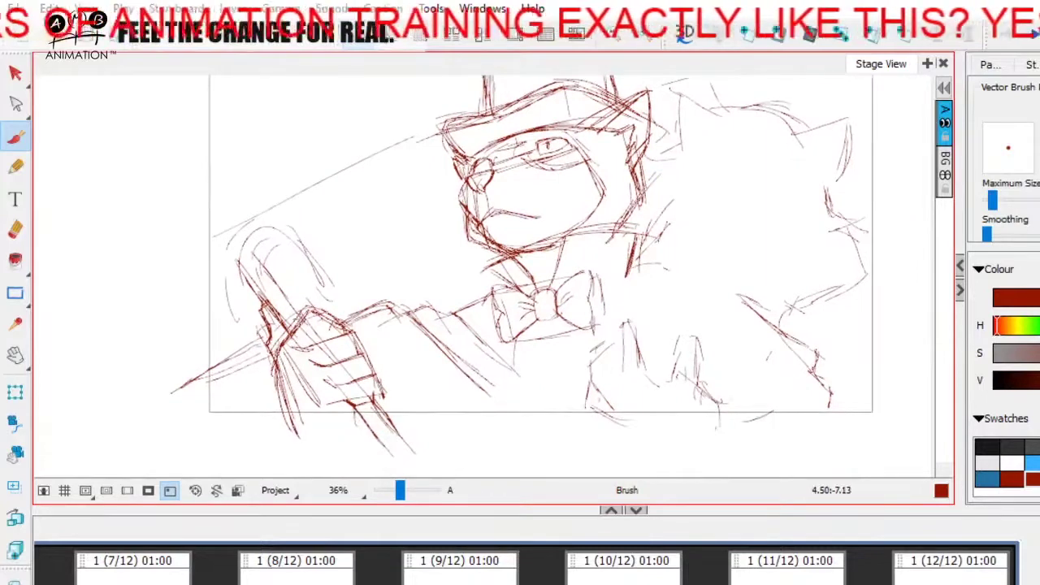
pyautogui.moveTo(324, 348); pyautogui.dragTo(381, 330)
# - Darken the cane handle's outer arch, draw its inner curve and close its short end above the hand
pyautogui.press('space')
pyautogui.moveTo(542, 377); pyautogui.dragTo(542, 378)
pyautogui.moveTo(323, 297)
pyautogui.mouseDown()
pyautogui.moveTo(304, 263)
pyautogui.moveTo(309, 231)
pyautogui.moveTo(331, 213)
pyautogui.moveTo(351, 225)
pyautogui.moveTo(291, 221)
pyautogui.moveTo(286, 242)
pyautogui.moveTo(317, 213)
pyautogui.moveTo(367, 244)
pyautogui.moveTo(292, 232)
pyautogui.moveTo(342, 203)
pyautogui.moveTo(355, 232)
pyautogui.mouseUp()
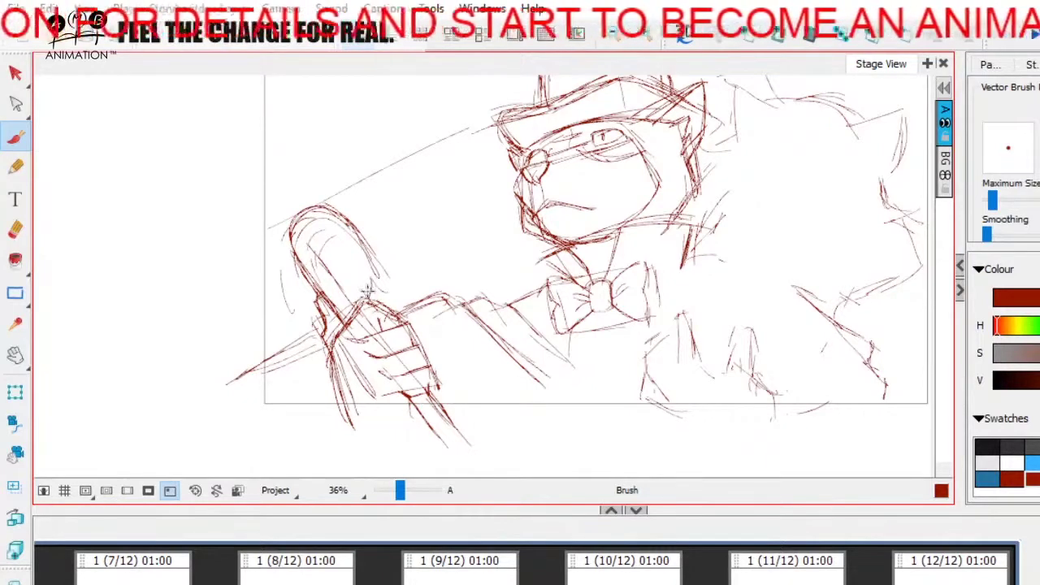
pyautogui.moveTo(375, 266); pyautogui.dragTo(372, 301)
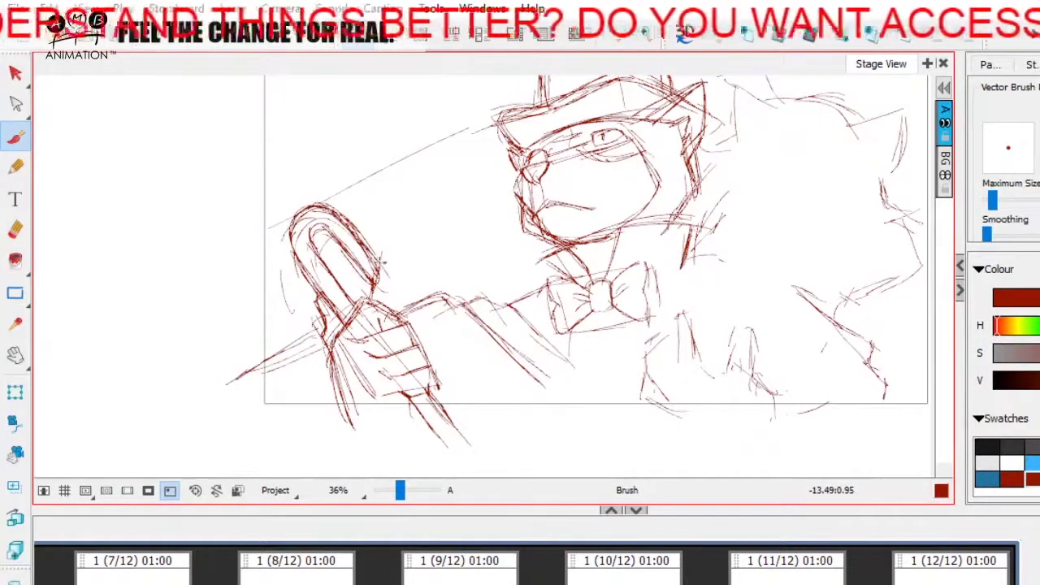
# - Draw the forearm sleeve lines behind the cane hand, with doubled upper edges on both sides and a lower edge beneath the wrist
pyautogui.press('space')
pyautogui.moveTo(508, 318); pyautogui.dragTo(506, 353)
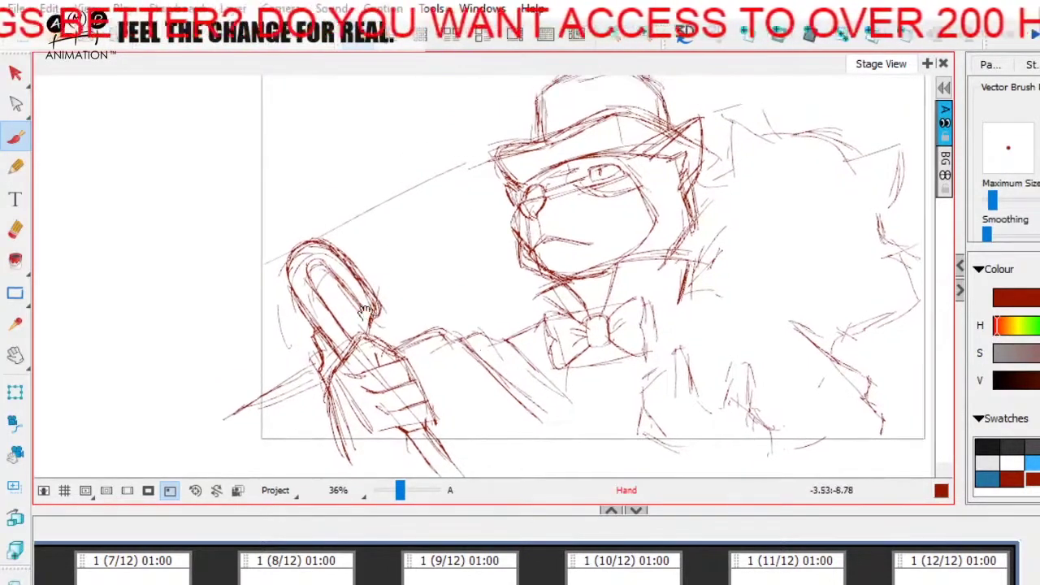
pyautogui.moveTo(672, 367)
pyautogui.mouseDown()
pyautogui.moveTo(686, 356)
pyautogui.moveTo(704, 290)
pyautogui.mouseUp()
pyautogui.moveTo(463, 256); pyautogui.dragTo(409, 279)
pyautogui.moveTo(301, 337); pyautogui.dragTo(353, 306)
pyautogui.moveTo(278, 357)
pyautogui.mouseDown()
pyautogui.moveTo(351, 305)
pyautogui.moveTo(355, 358)
pyautogui.mouseUp()
pyautogui.moveTo(351, 317)
pyautogui.mouseDown()
pyautogui.moveTo(366, 369)
pyautogui.moveTo(278, 351)
pyautogui.moveTo(255, 367)
pyautogui.mouseUp()
pyautogui.moveTo(410, 369); pyautogui.dragTo(411, 371)
pyautogui.moveTo(353, 307); pyautogui.dragTo(258, 372)
pyautogui.moveTo(310, 405); pyautogui.dragTo(376, 377)
# - Draw the sleeve's underside rising from the cane hand and darken the jacket fold lines below the bow tie
pyautogui.moveTo(486, 311)
pyautogui.mouseDown()
pyautogui.moveTo(461, 332)
pyautogui.moveTo(476, 364)
pyautogui.moveTo(531, 369)
pyautogui.moveTo(419, 378)
pyautogui.mouseUp()
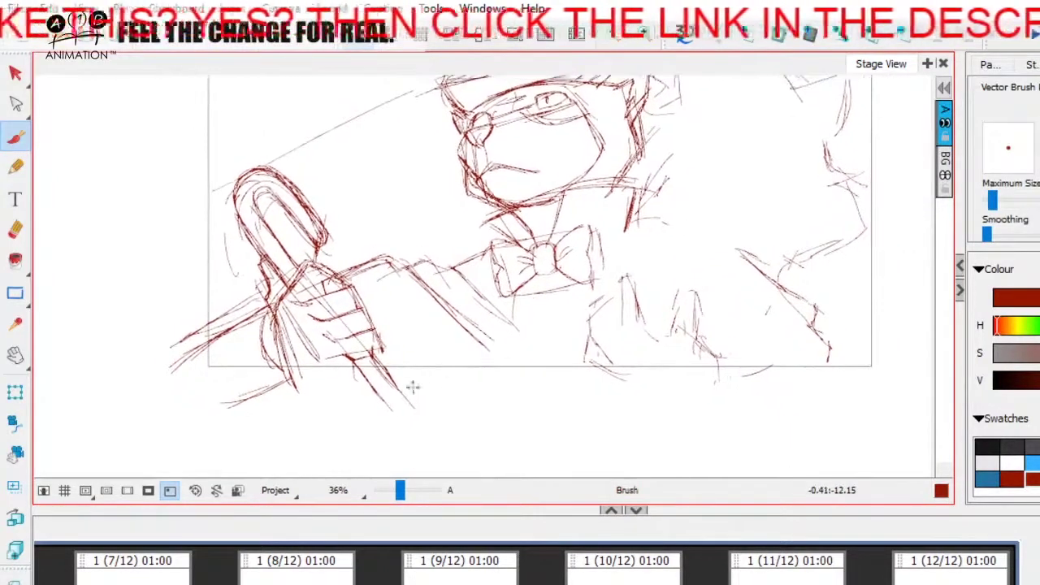
pyautogui.moveTo(383, 349)
pyautogui.mouseDown()
pyautogui.moveTo(395, 378)
pyautogui.moveTo(452, 312)
pyautogui.moveTo(561, 335)
pyautogui.mouseUp()
pyautogui.moveTo(471, 301)
pyautogui.mouseDown()
pyautogui.moveTo(538, 323)
pyautogui.moveTo(483, 316)
pyautogui.moveTo(504, 345)
pyautogui.mouseUp()
pyautogui.moveTo(455, 319)
pyautogui.mouseDown()
pyautogui.moveTo(507, 348)
pyautogui.moveTo(543, 318)
pyautogui.moveTo(496, 344)
pyautogui.moveTo(563, 350)
pyautogui.moveTo(554, 376)
pyautogui.mouseUp()
# - Sketch the rounded folds beside the bow tie and draw the doubled diagonal edge running down from them past the frame
pyautogui.moveTo(654, 258); pyautogui.dragTo(636, 249)
pyautogui.click(615, 269)
pyautogui.moveTo(569, 315); pyautogui.dragTo(532, 355)
pyautogui.moveTo(567, 318); pyautogui.dragTo(550, 332)
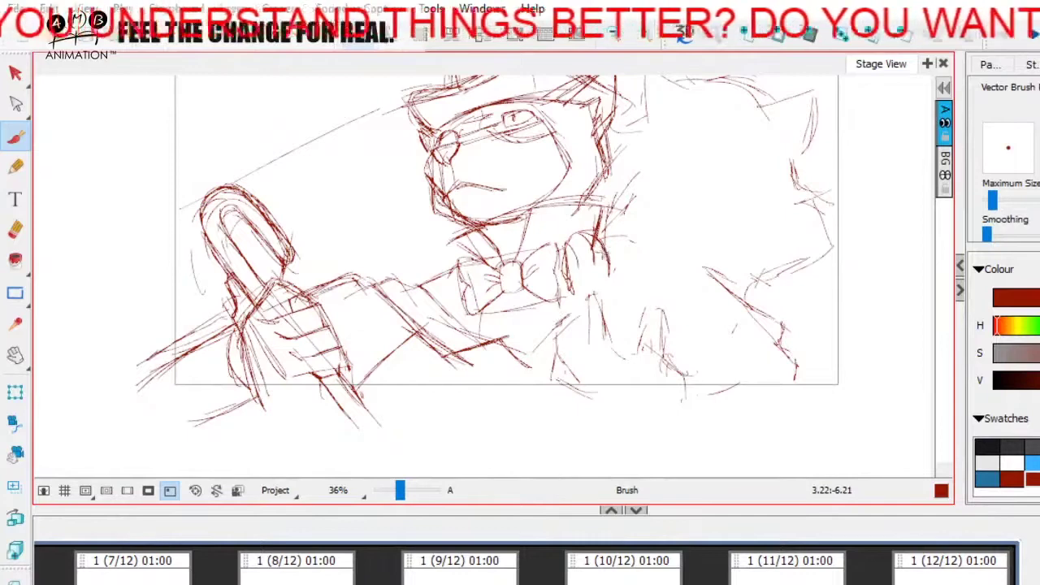
pyautogui.moveTo(568, 275)
pyautogui.mouseDown()
pyautogui.moveTo(561, 319)
pyautogui.moveTo(512, 372)
pyautogui.moveTo(499, 406)
pyautogui.mouseUp()
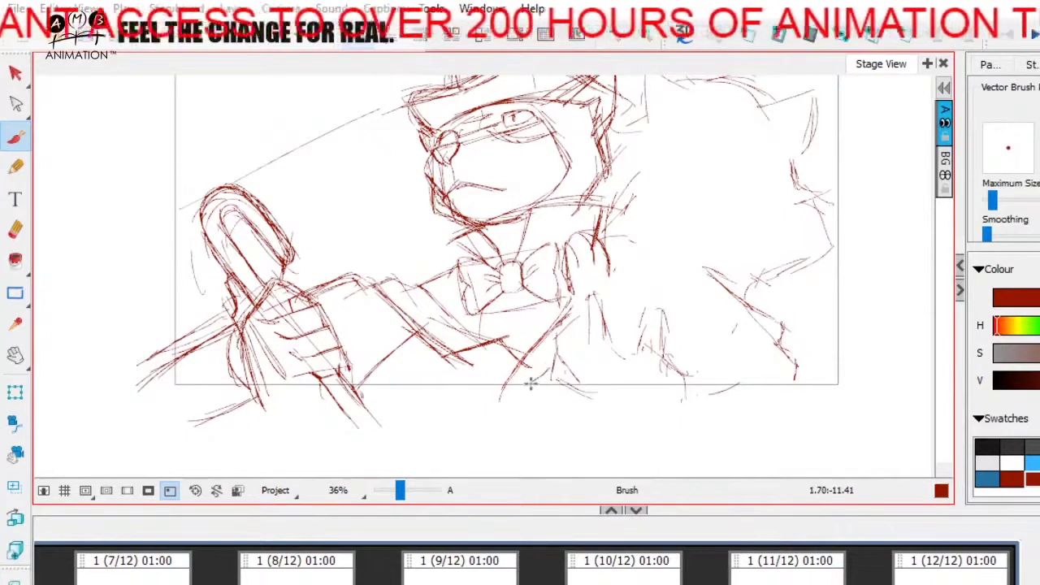
pyautogui.moveTo(521, 399); pyautogui.dragTo(549, 363)
# - Darken the folds beside the bow tie and draw the near sleeve's curved lower end and long diagonal underside
pyautogui.moveTo(551, 357); pyautogui.dragTo(541, 364)
pyautogui.moveTo(591, 312); pyautogui.dragTo(601, 273)
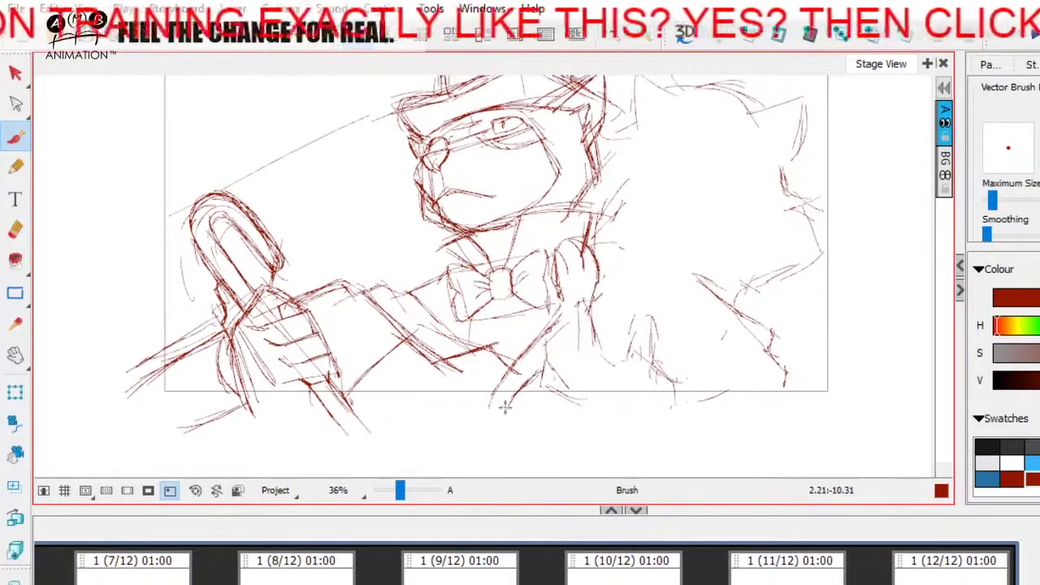
pyautogui.moveTo(523, 436); pyautogui.dragTo(549, 422)
pyautogui.moveTo(501, 453); pyautogui.dragTo(572, 424)
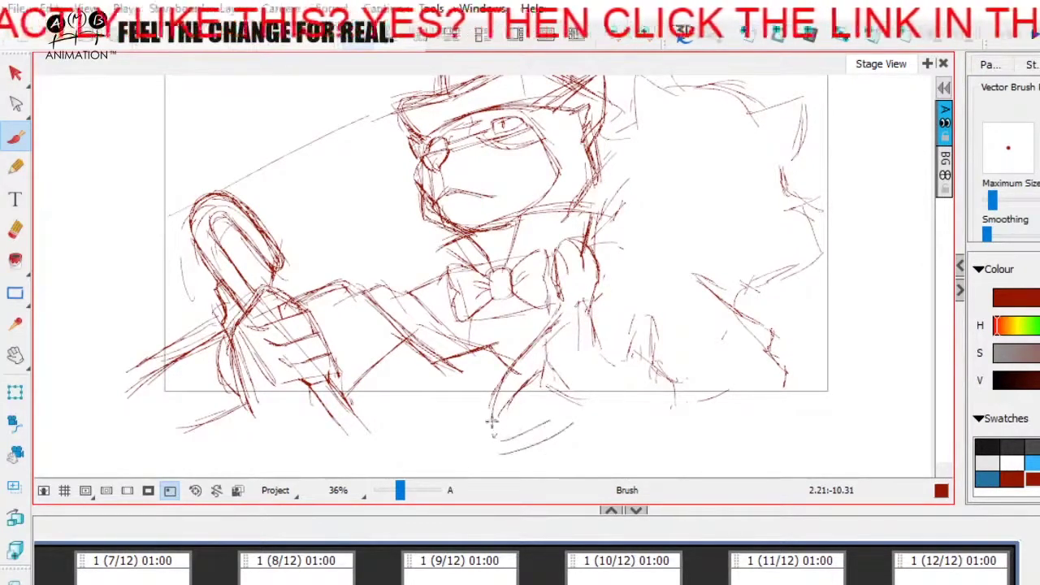
pyautogui.moveTo(530, 451); pyautogui.dragTo(646, 360)
# - Draw a large rounded arch at the top of the near sleeve and join it to the reinforced diagonal edges
pyautogui.moveTo(685, 315); pyautogui.dragTo(655, 260)
pyautogui.moveTo(587, 316); pyautogui.dragTo(698, 302)
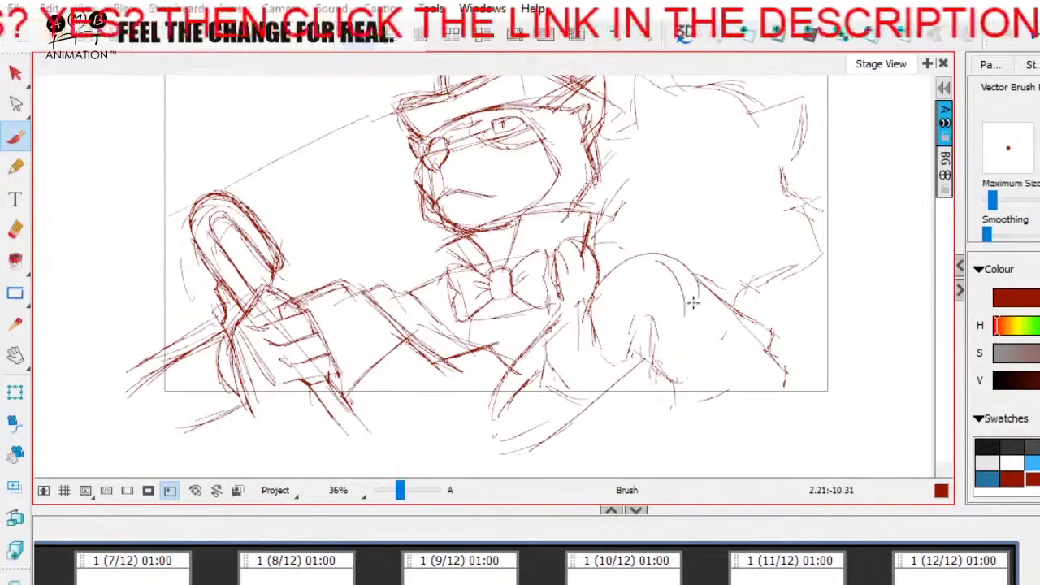
pyautogui.moveTo(691, 310); pyautogui.dragTo(579, 427)
pyautogui.moveTo(584, 297)
pyautogui.mouseDown()
pyautogui.moveTo(552, 367)
pyautogui.moveTo(487, 420)
pyautogui.mouseUp()
pyautogui.moveTo(571, 324)
pyautogui.mouseDown()
pyautogui.moveTo(696, 310)
pyautogui.moveTo(566, 434)
pyautogui.mouseUp()
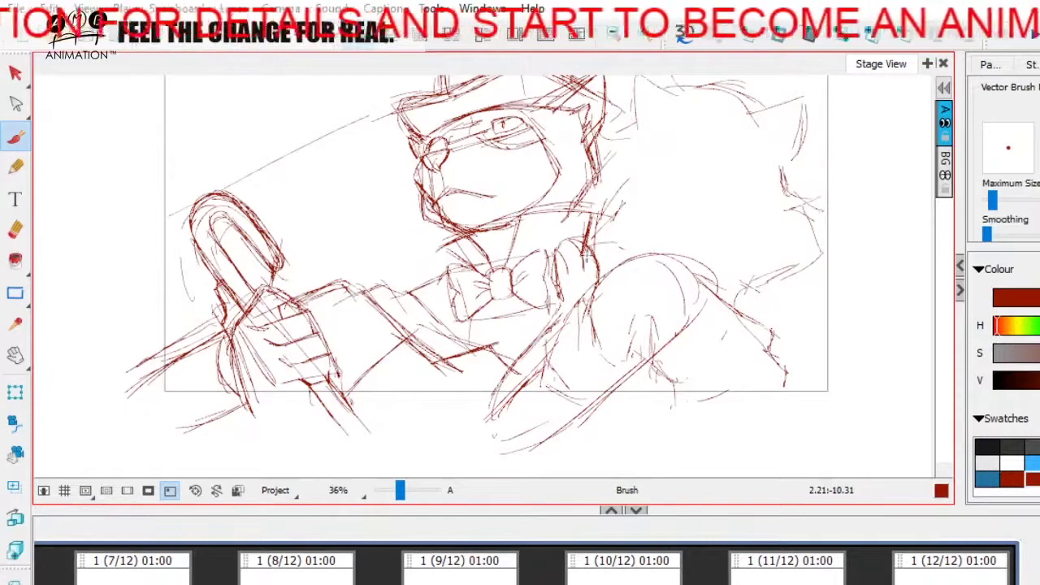
# - Draw the shoulder line from the collar across the rounded sleeve top and darken the sleeve's outer and inner curves
pyautogui.moveTo(583, 241)
pyautogui.mouseDown()
pyautogui.moveTo(680, 240)
pyautogui.moveTo(638, 240)
pyautogui.moveTo(689, 268)
pyautogui.moveTo(679, 337)
pyautogui.mouseUp()
pyautogui.moveTo(689, 249)
pyautogui.mouseDown()
pyautogui.moveTo(600, 286)
pyautogui.moveTo(684, 340)
pyautogui.mouseUp()
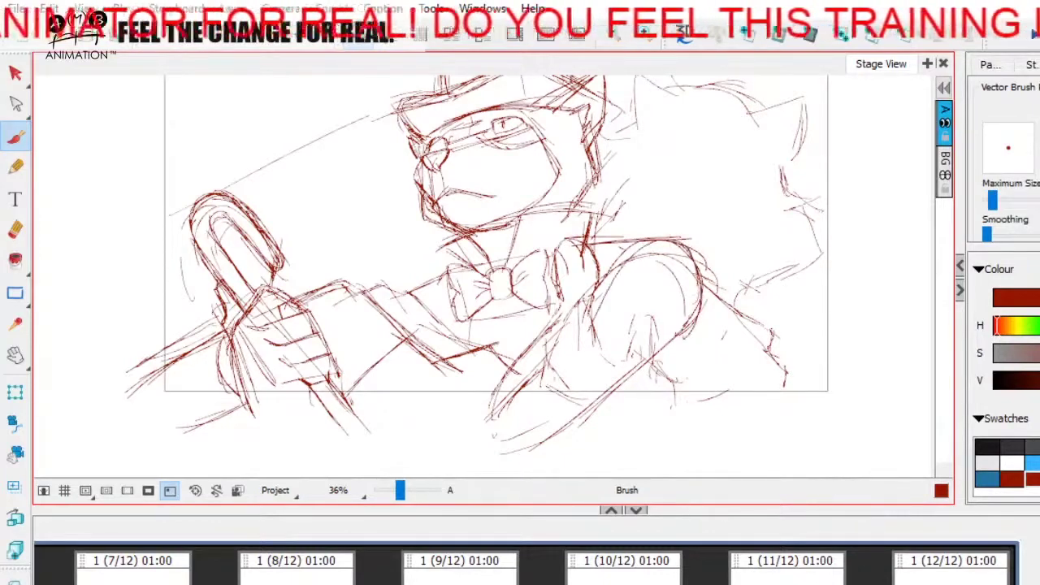
pyautogui.moveTo(602, 291)
pyautogui.mouseDown()
pyautogui.moveTo(667, 239)
pyautogui.moveTo(705, 277)
pyautogui.mouseUp()
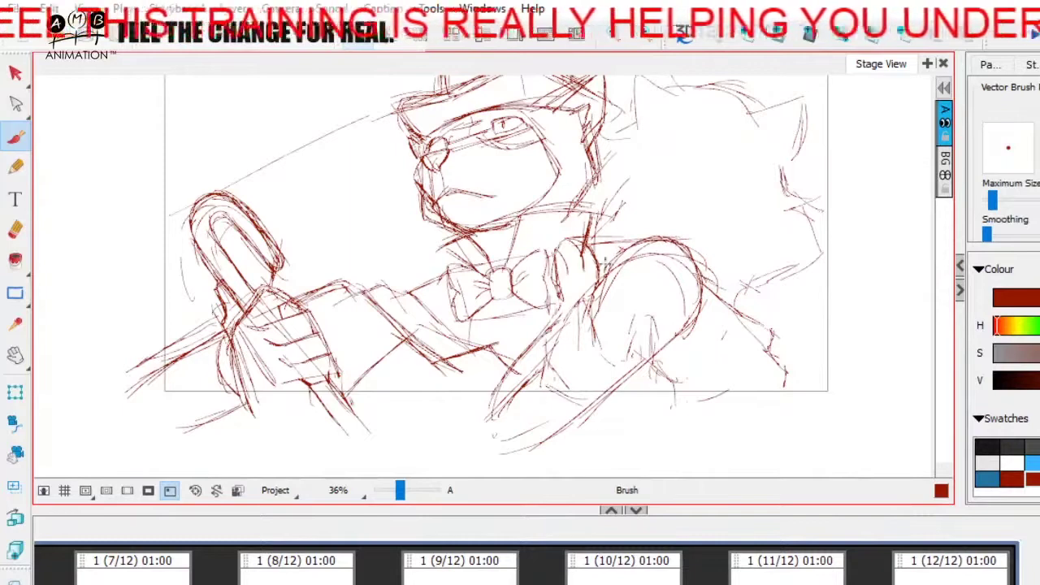
pyautogui.moveTo(600, 313)
pyautogui.mouseDown()
pyautogui.moveTo(602, 274)
pyautogui.moveTo(661, 235)
pyautogui.moveTo(696, 299)
pyautogui.mouseUp()
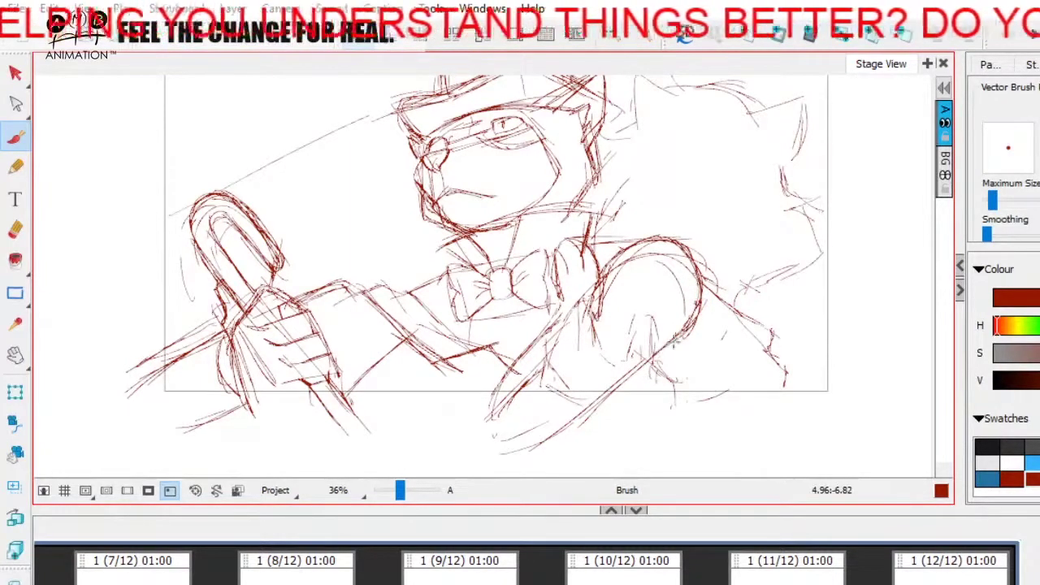
pyautogui.moveTo(728, 358)
pyautogui.mouseDown()
pyautogui.moveTo(712, 401)
pyautogui.moveTo(710, 387)
pyautogui.mouseUp()
pyautogui.moveTo(587, 309)
pyautogui.mouseDown()
pyautogui.moveTo(668, 267)
pyautogui.moveTo(630, 382)
pyautogui.mouseUp()
# - Draw a second rounded form below and behind the sleeve's arch, with a heavy outer curve closing at the frame's lower edge
pyautogui.press('space')
pyautogui.moveTo(680, 417); pyautogui.dragTo(685, 372)
pyautogui.moveTo(668, 246)
pyautogui.mouseDown()
pyautogui.moveTo(715, 313)
pyautogui.moveTo(714, 352)
pyautogui.moveTo(639, 402)
pyautogui.mouseUp()
pyautogui.moveTo(713, 317)
pyautogui.mouseDown()
pyautogui.moveTo(683, 390)
pyautogui.moveTo(632, 385)
pyautogui.moveTo(706, 328)
pyautogui.mouseUp()
pyautogui.moveTo(677, 265)
pyautogui.mouseDown()
pyautogui.moveTo(714, 327)
pyautogui.moveTo(647, 399)
pyautogui.mouseUp()
pyautogui.moveTo(700, 378); pyautogui.dragTo(663, 415)
pyautogui.moveTo(728, 343)
pyautogui.mouseDown()
pyautogui.moveTo(753, 362)
pyautogui.moveTo(729, 351)
pyautogui.mouseUp()
pyautogui.moveTo(651, 258)
pyautogui.mouseDown()
pyautogui.moveTo(711, 343)
pyautogui.moveTo(717, 327)
pyautogui.mouseUp()
pyautogui.moveTo(715, 377); pyautogui.dragTo(692, 361)
pyautogui.moveTo(625, 353); pyautogui.dragTo(642, 374)
# - Draw the long diagonal back line from the rounded shoulder down to the frame's lower-right corner and darken it
pyautogui.moveTo(687, 273); pyautogui.dragTo(745, 346)
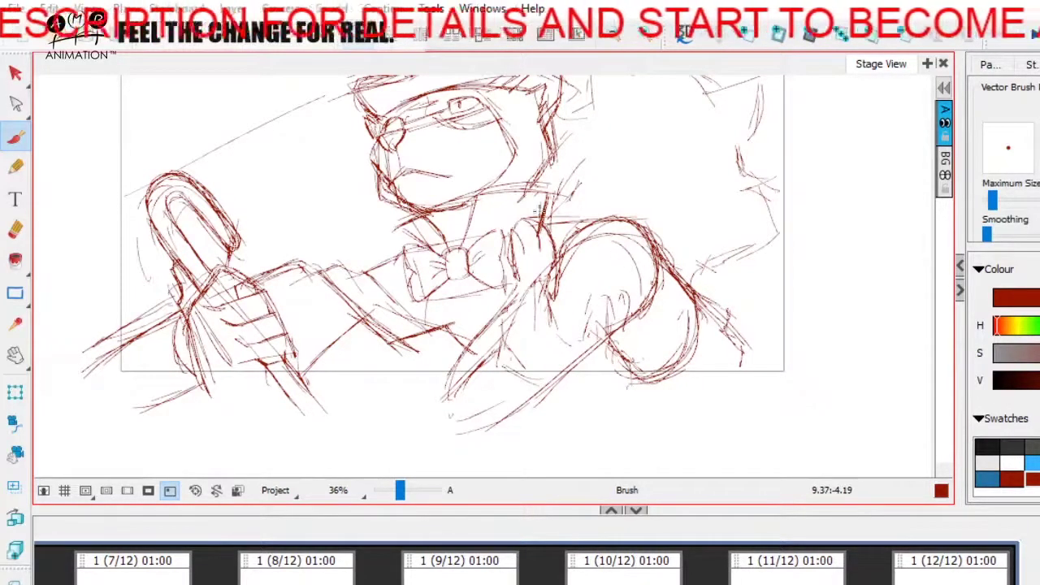
pyautogui.moveTo(644, 232); pyautogui.dragTo(776, 376)
pyautogui.moveTo(671, 262); pyautogui.dragTo(782, 374)
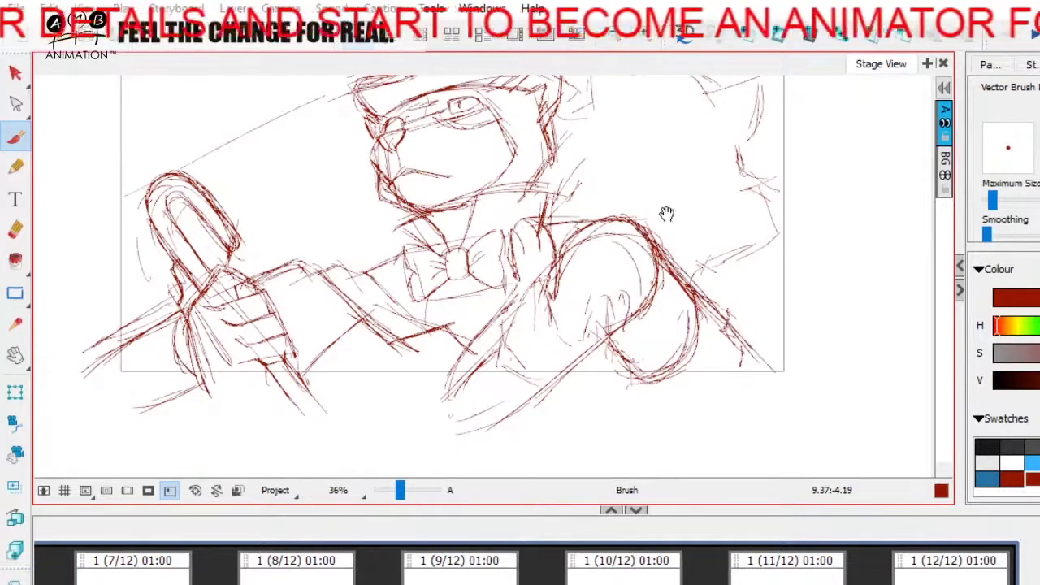
pyautogui.press('space')
pyautogui.moveTo(766, 213); pyautogui.dragTo(746, 219)
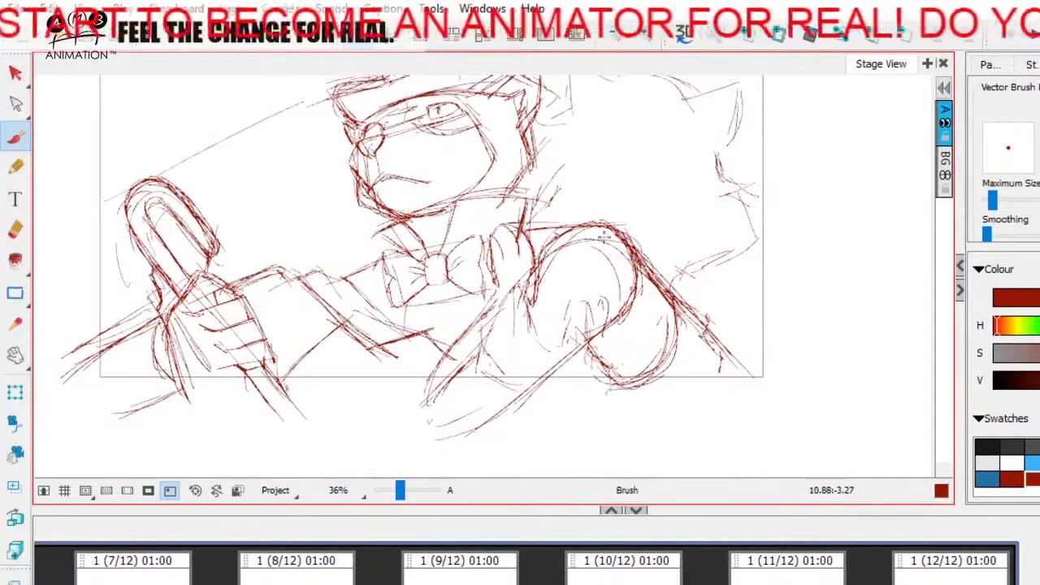
pyautogui.moveTo(636, 228); pyautogui.dragTo(759, 389)
pyautogui.moveTo(715, 330); pyautogui.dragTo(738, 358)
# - Add an inner line alongside the lower part of the diagonal back line and short crossing strokes at its end
pyautogui.press('space')
pyautogui.moveTo(776, 402); pyautogui.dragTo(773, 391)
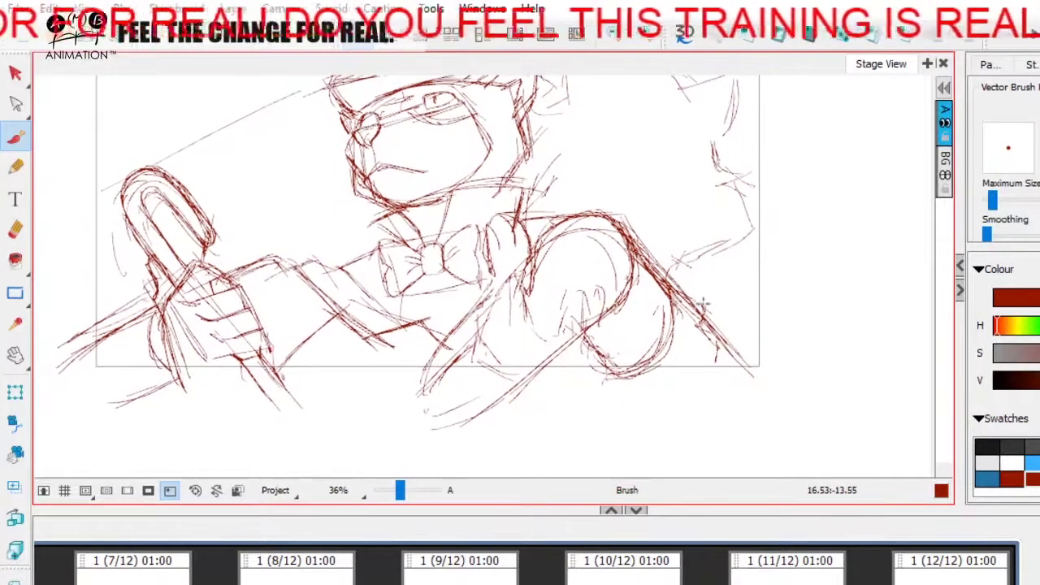
pyautogui.moveTo(689, 296)
pyautogui.mouseDown()
pyautogui.moveTo(760, 359)
pyautogui.moveTo(733, 387)
pyautogui.mouseUp()
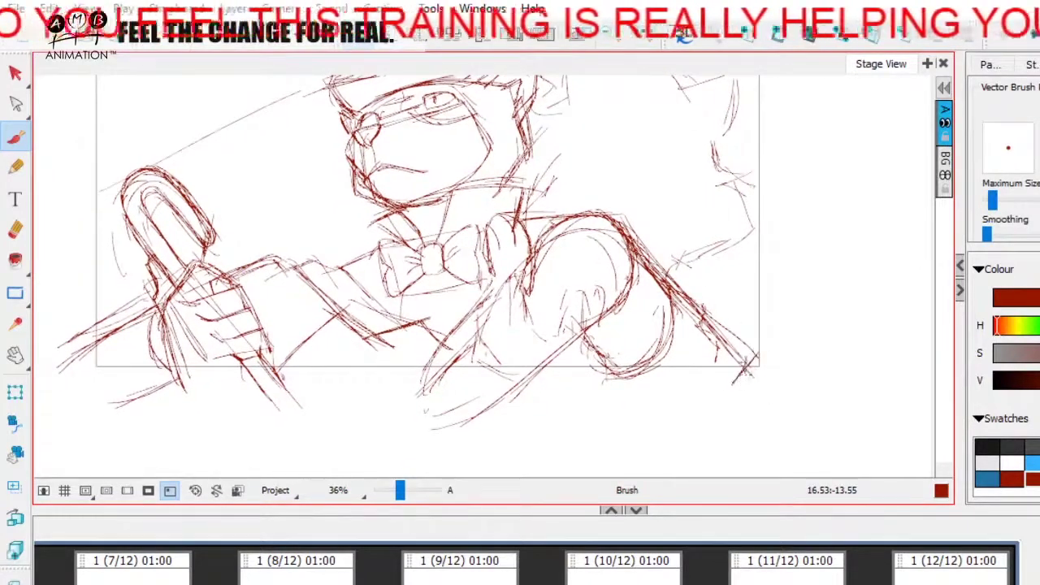
pyautogui.moveTo(738, 350); pyautogui.dragTo(770, 384)
# - Draw the form below the second rounded shape with a creased upper edge, curved sides and a long horizontal bottom line
pyautogui.moveTo(740, 420)
pyautogui.mouseDown()
pyautogui.moveTo(761, 386)
pyautogui.moveTo(746, 411)
pyautogui.mouseUp()
pyautogui.press('space')
pyautogui.moveTo(739, 366)
pyautogui.mouseDown()
pyautogui.moveTo(738, 412)
pyautogui.moveTo(693, 431)
pyautogui.mouseUp()
pyautogui.moveTo(654, 367); pyautogui.dragTo(612, 375)
pyautogui.moveTo(719, 362)
pyautogui.mouseDown()
pyautogui.moveTo(591, 375)
pyautogui.moveTo(573, 365)
pyautogui.moveTo(595, 429)
pyautogui.mouseUp()
pyautogui.moveTo(603, 376)
pyautogui.mouseDown()
pyautogui.moveTo(615, 404)
pyautogui.moveTo(597, 447)
pyautogui.moveTo(614, 402)
pyautogui.mouseUp()
pyautogui.moveTo(708, 354)
pyautogui.mouseDown()
pyautogui.moveTo(735, 363)
pyautogui.moveTo(734, 432)
pyautogui.mouseUp()
pyautogui.moveTo(583, 441); pyautogui.dragTo(746, 446)
pyautogui.moveTo(763, 379); pyautogui.dragTo(748, 429)
# - Sketch small dark folds at the near corner of the form below the second rounded shape
pyautogui.press('space')
pyautogui.moveTo(745, 344)
pyautogui.mouseDown()
pyautogui.moveTo(672, 375)
pyautogui.moveTo(684, 356)
pyautogui.moveTo(736, 366)
pyautogui.mouseUp()
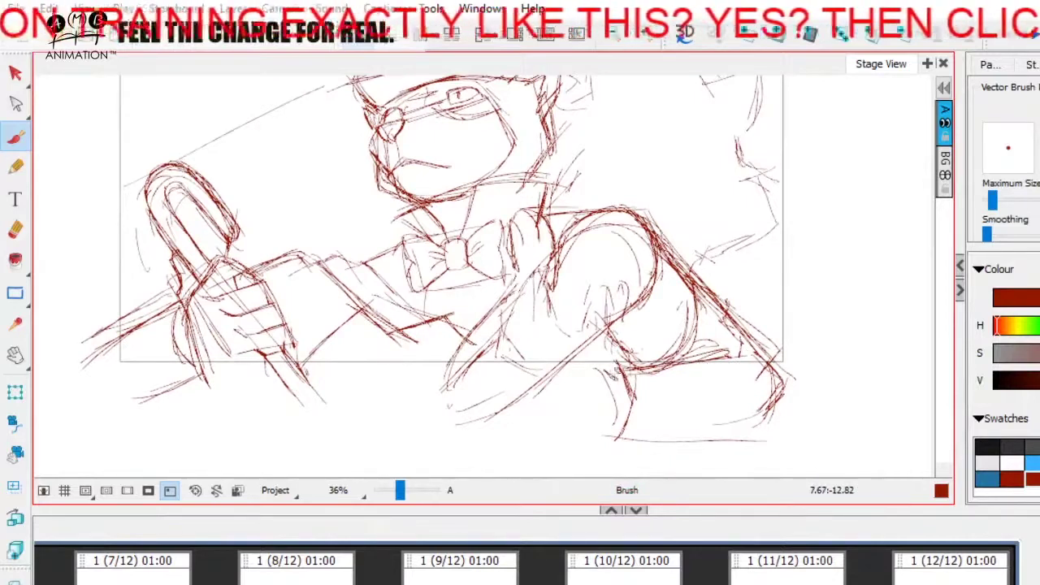
pyautogui.moveTo(613, 371)
pyautogui.mouseDown()
pyautogui.moveTo(607, 397)
pyautogui.moveTo(584, 417)
pyautogui.mouseUp()
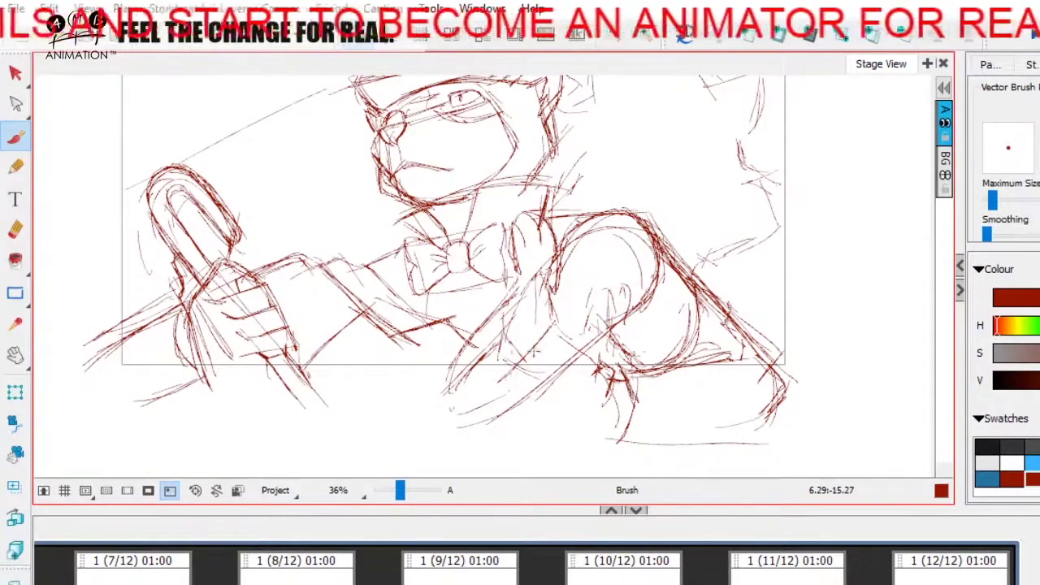
# - Draw the angled end edges below the near sleeve and extend their lower line across to the adjoining form
pyautogui.moveTo(503, 389); pyautogui.dragTo(572, 421)
pyautogui.moveTo(503, 388)
pyautogui.mouseDown()
pyautogui.moveTo(577, 422)
pyautogui.moveTo(545, 412)
pyautogui.moveTo(611, 404)
pyautogui.moveTo(562, 405)
pyautogui.moveTo(543, 430)
pyautogui.mouseUp()
pyautogui.press('space')
pyautogui.moveTo(507, 404)
pyautogui.mouseDown()
pyautogui.moveTo(558, 352)
pyautogui.moveTo(599, 388)
pyautogui.mouseUp()
pyautogui.press('space')
pyautogui.moveTo(657, 407); pyautogui.dragTo(662, 395)
pyautogui.moveTo(578, 433); pyautogui.dragTo(642, 431)
# - Strengthen the small finger-like loops inside the rounded sleeve and undo the last stroke
pyautogui.press('space')
pyautogui.moveTo(679, 392); pyautogui.dragTo(683, 410)
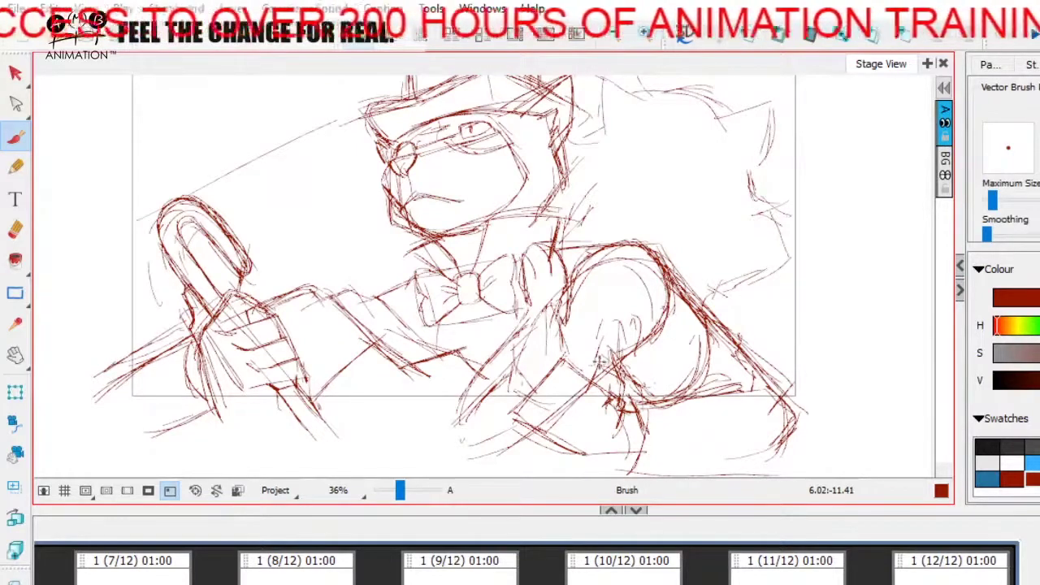
pyautogui.moveTo(595, 348); pyautogui.dragTo(611, 317)
pyautogui.moveTo(598, 370)
pyautogui.mouseDown()
pyautogui.moveTo(601, 339)
pyautogui.moveTo(630, 325)
pyautogui.moveTo(606, 345)
pyautogui.mouseUp()
pyautogui.moveTo(592, 362); pyautogui.dragTo(620, 298)
pyautogui.hotkey('ctrl', 'z')
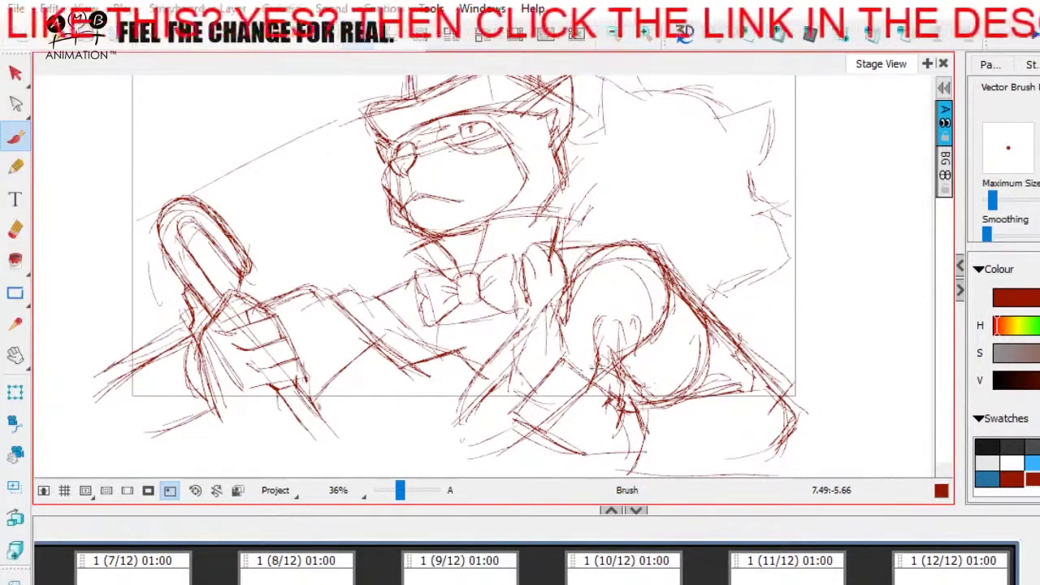
# - Darken the outline of the first finger-like loop inside the rounded sleeve and carry it down to the wrist folds
pyautogui.moveTo(595, 343); pyautogui.dragTo(608, 320)
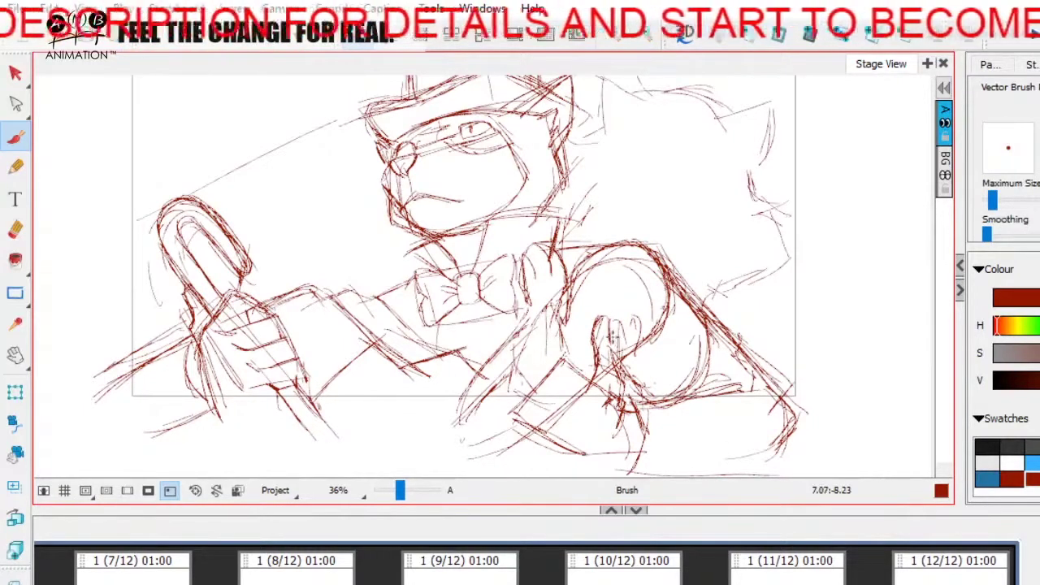
pyautogui.moveTo(610, 320); pyautogui.dragTo(625, 385)
pyautogui.press('space')
pyautogui.moveTo(683, 411); pyautogui.dragTo(695, 389)
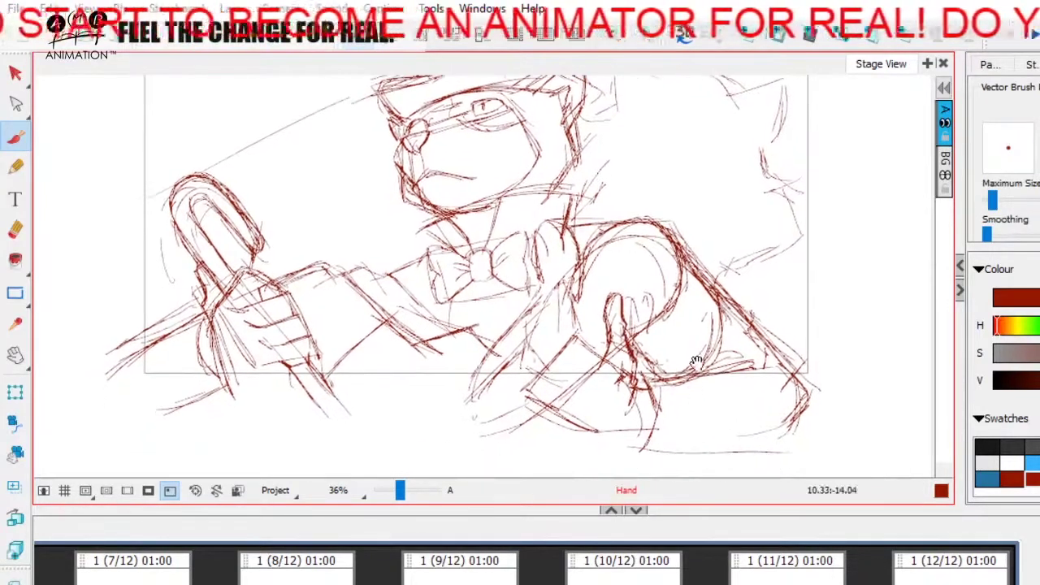
pyautogui.press('space')
pyautogui.moveTo(607, 339); pyautogui.dragTo(609, 342)
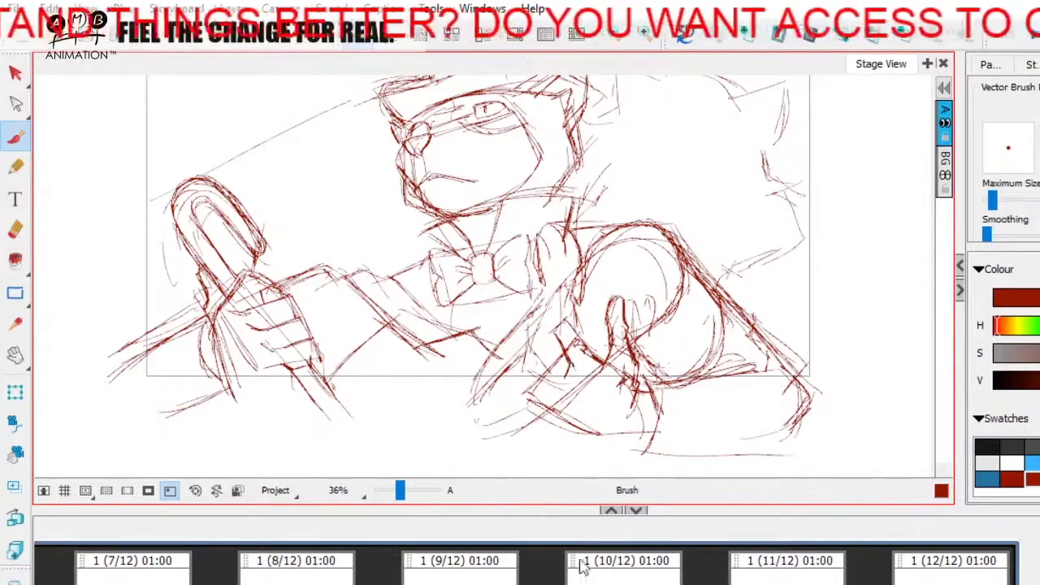
# - Sketch the bent fingers and knuckles of the hand beside the rounded sleeve, with short dark strokes running up its outer edge
pyautogui.moveTo(555, 357); pyautogui.dragTo(567, 365)
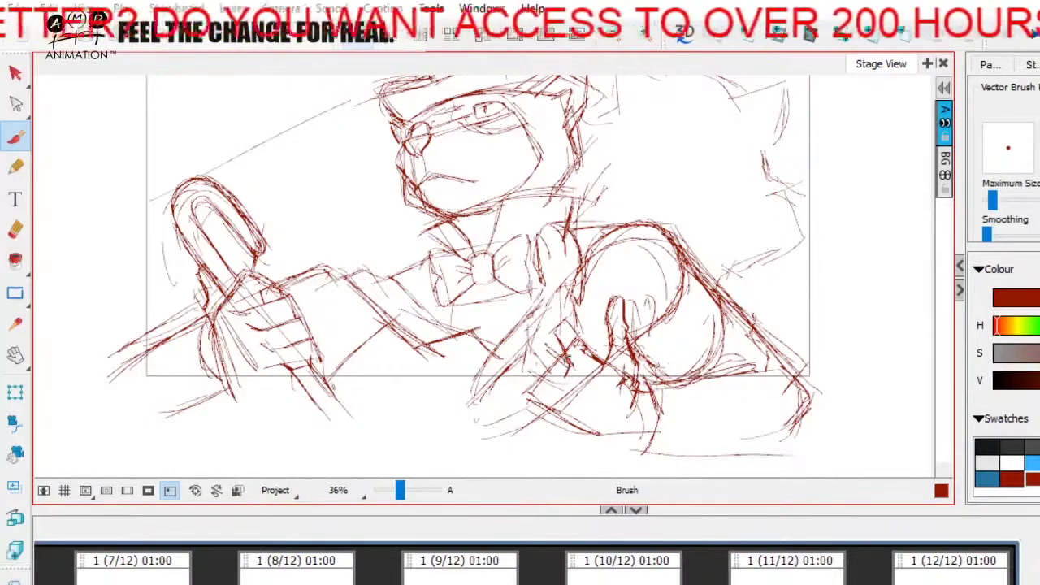
pyautogui.moveTo(546, 341)
pyautogui.mouseDown()
pyautogui.moveTo(521, 392)
pyautogui.moveTo(573, 368)
pyautogui.mouseUp()
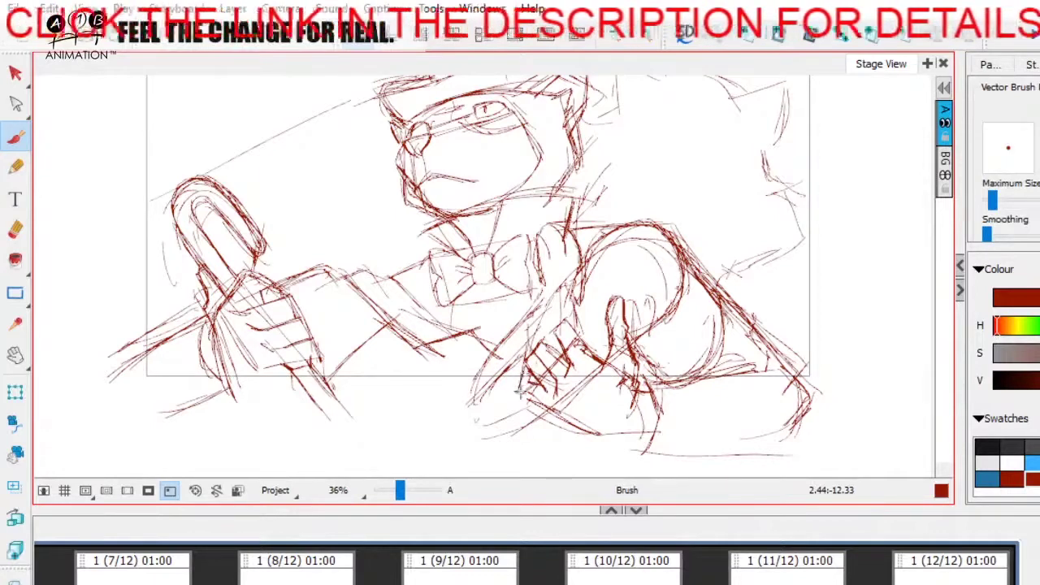
pyautogui.press('space')
pyautogui.moveTo(615, 411); pyautogui.dragTo(608, 427)
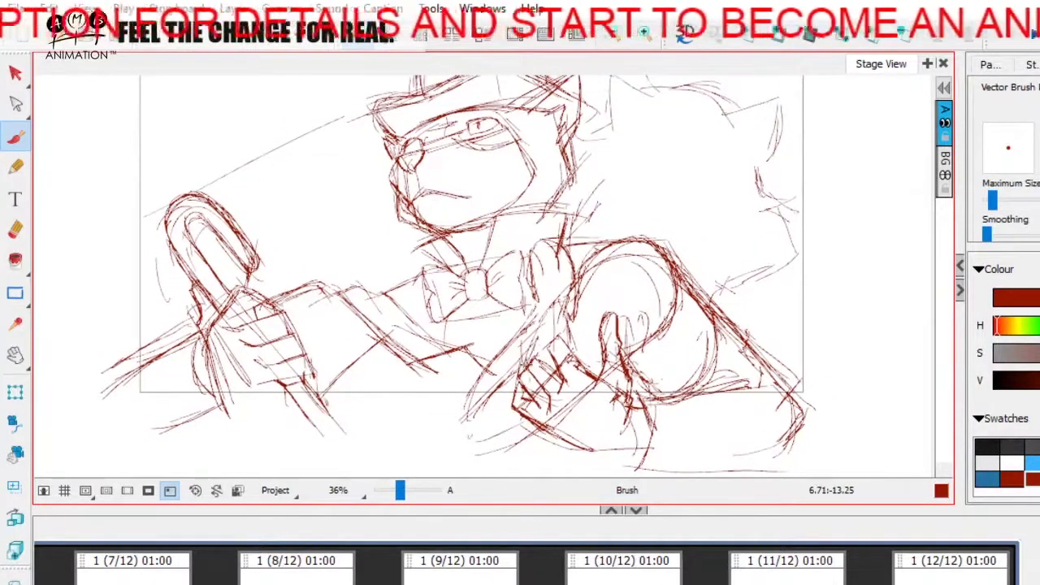
pyautogui.moveTo(525, 360); pyautogui.dragTo(518, 380)
pyautogui.moveTo(532, 340); pyautogui.dragTo(519, 379)
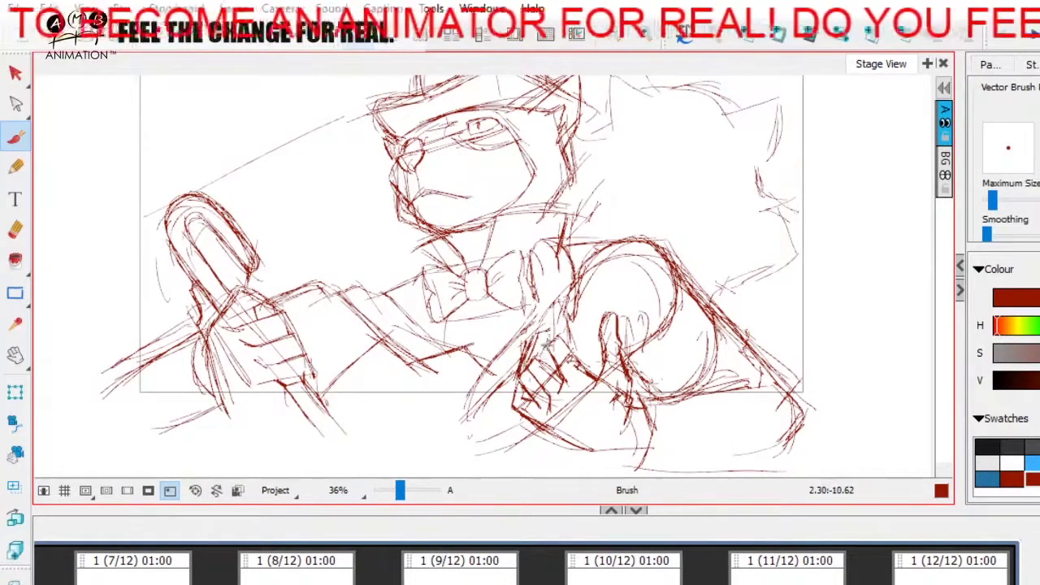
pyautogui.moveTo(558, 323); pyautogui.dragTo(543, 356)
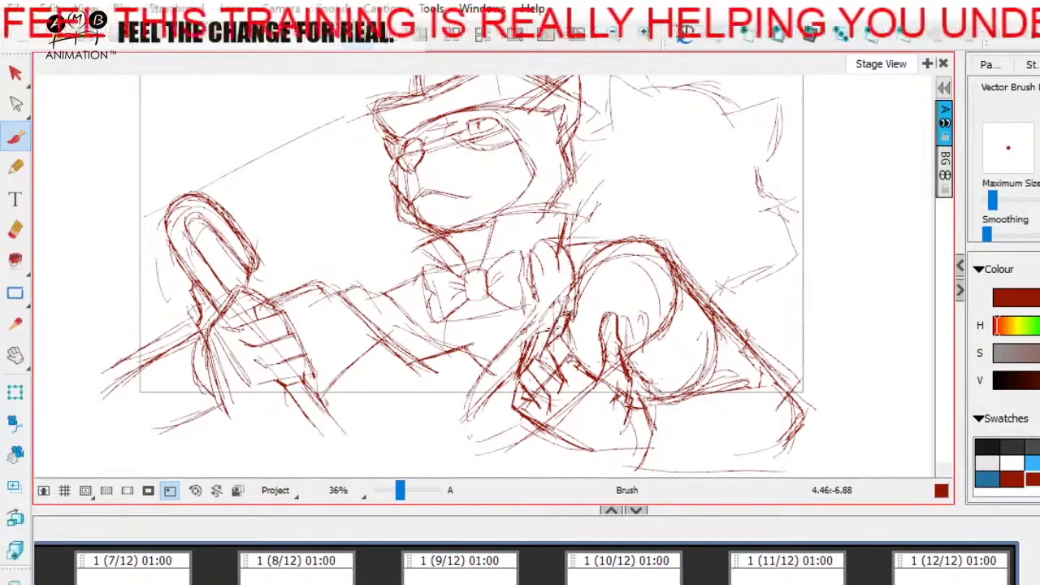
# - Add angled lapel lines around the lower part of the bow tie
pyautogui.press('space')
pyautogui.moveTo(673, 392); pyautogui.dragTo(705, 372)
pyautogui.moveTo(740, 303); pyautogui.dragTo(721, 281)
pyautogui.press('space')
pyautogui.moveTo(596, 327)
pyautogui.mouseDown()
pyautogui.moveTo(767, 388)
pyautogui.moveTo(747, 361)
pyautogui.mouseUp()
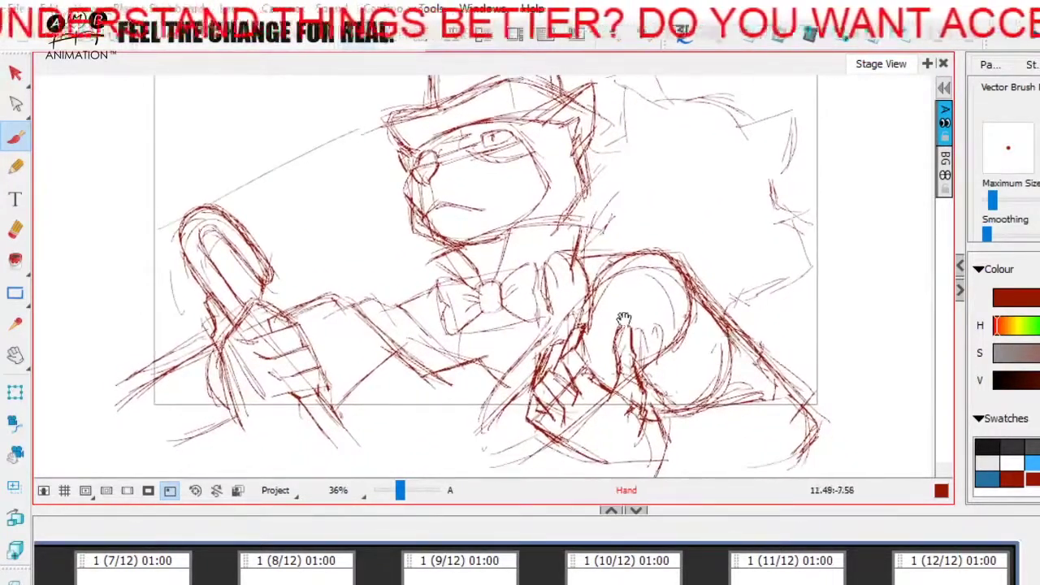
pyautogui.press('space')
pyautogui.moveTo(539, 299); pyautogui.dragTo(537, 308)
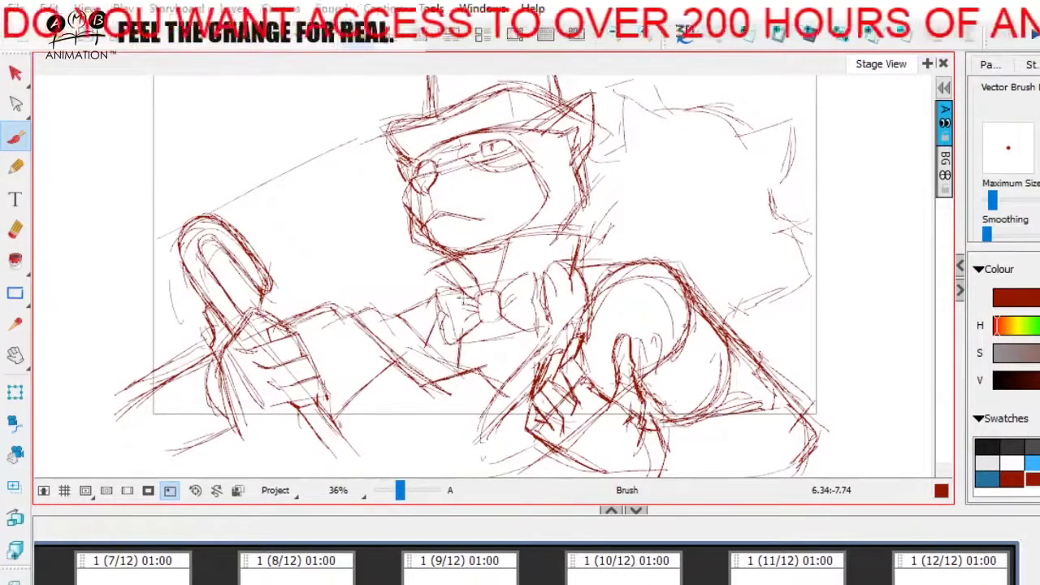
pyautogui.moveTo(576, 295); pyautogui.dragTo(558, 323)
# - Draw a pointed corner on the second character's shoulder behind the rounded sleeve
pyautogui.moveTo(659, 353); pyautogui.dragTo(619, 377)
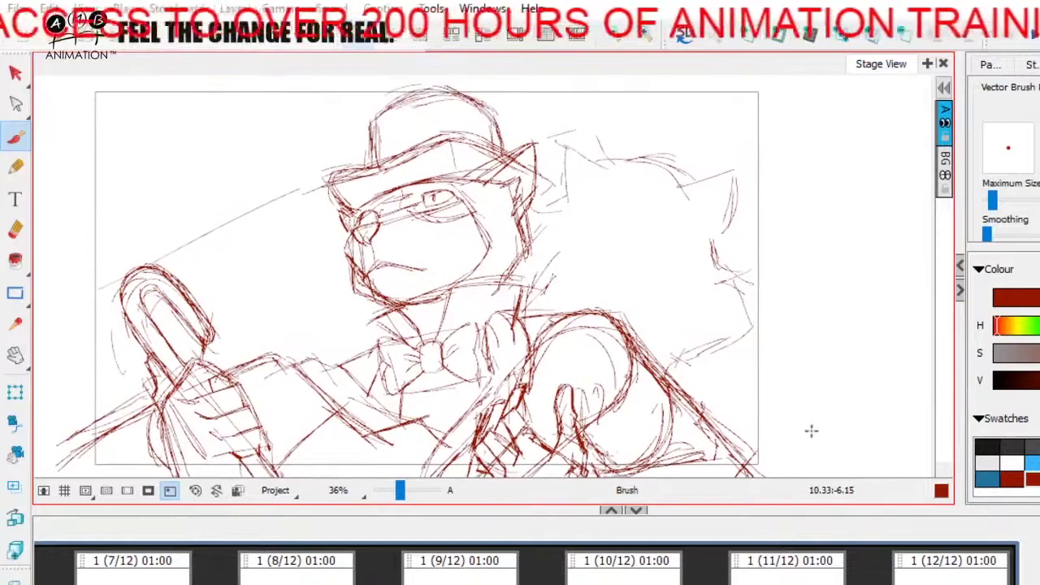
pyautogui.moveTo(671, 345); pyautogui.dragTo(657, 351)
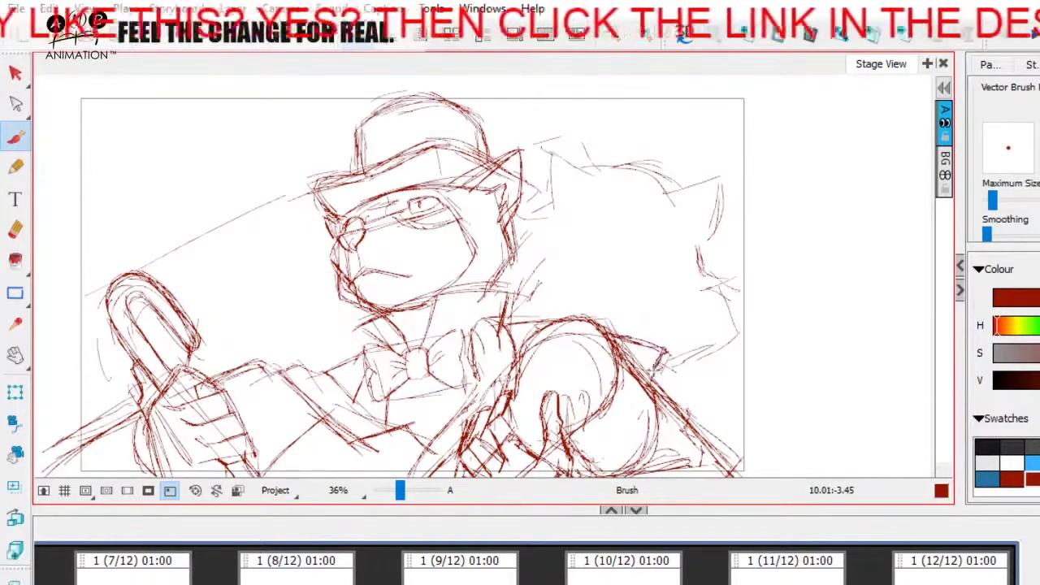
pyautogui.moveTo(637, 334); pyautogui.dragTo(634, 346)
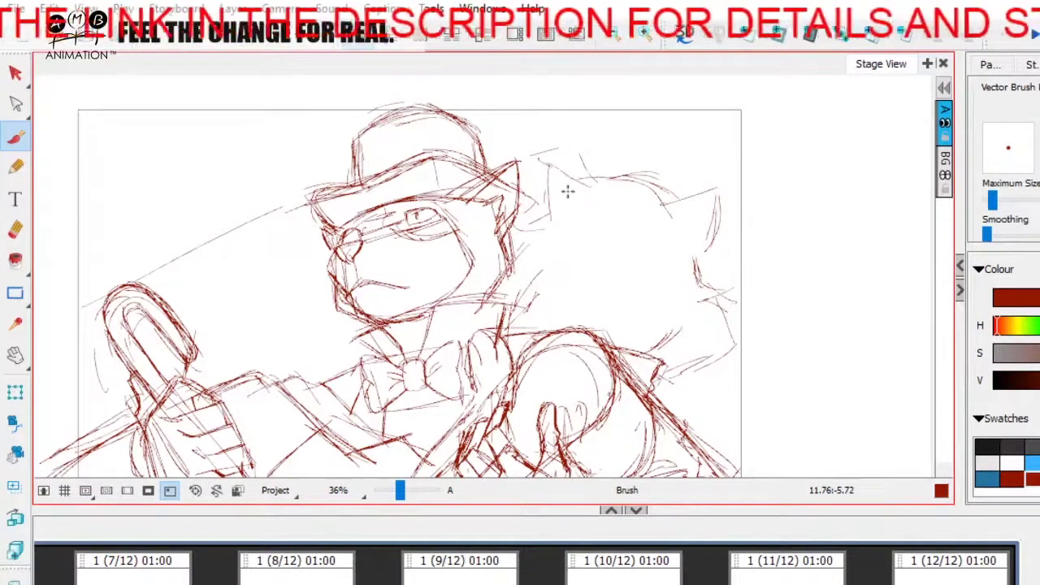
# - Draw the second character's large oval head above the rounded sleeve
pyautogui.moveTo(576, 183); pyautogui.dragTo(536, 256)
pyautogui.moveTo(554, 217)
pyautogui.mouseDown()
pyautogui.moveTo(533, 274)
pyautogui.moveTo(534, 324)
pyautogui.mouseUp()
pyautogui.moveTo(536, 269)
pyautogui.mouseDown()
pyautogui.moveTo(546, 330)
pyautogui.moveTo(528, 276)
pyautogui.moveTo(544, 234)
pyautogui.moveTo(638, 173)
pyautogui.moveTo(627, 182)
pyautogui.moveTo(655, 172)
pyautogui.moveTo(676, 196)
pyautogui.moveTo(692, 252)
pyautogui.mouseUp()
pyautogui.moveTo(681, 195); pyautogui.dragTo(696, 263)
pyautogui.moveTo(687, 223)
pyautogui.mouseDown()
pyautogui.moveTo(692, 298)
pyautogui.moveTo(679, 334)
pyautogui.mouseUp()
pyautogui.moveTo(695, 290); pyautogui.dragTo(653, 353)
pyautogui.moveTo(648, 315); pyautogui.dragTo(656, 317)
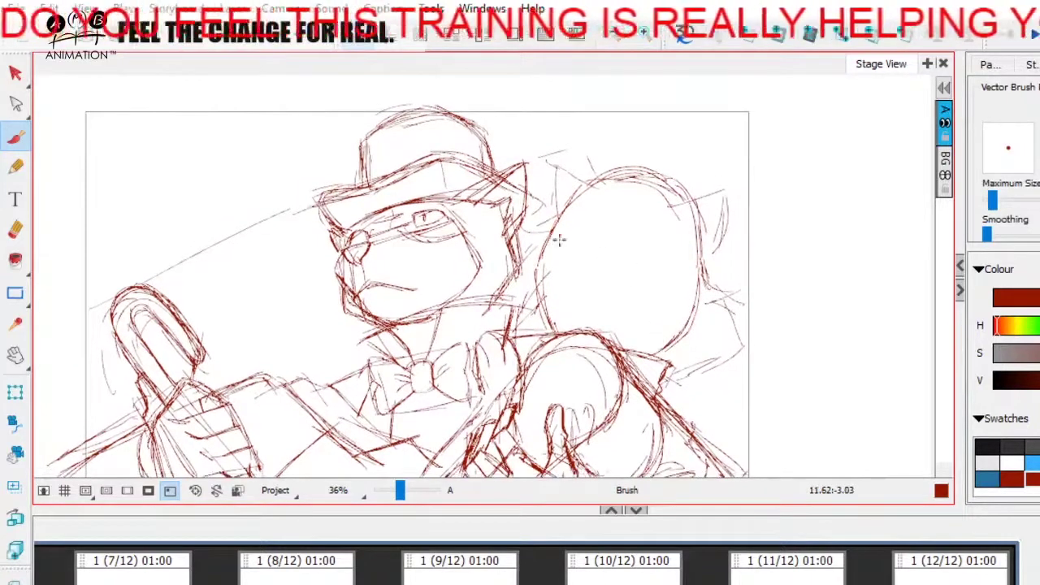
# - Lay in the second character's face guides with a slanted cross line, short centre marks, brow curves and a V-shaped muzzle
pyautogui.moveTo(565, 248); pyautogui.dragTo(700, 289)
pyautogui.moveTo(624, 209); pyautogui.dragTo(617, 235)
pyautogui.moveTo(596, 307); pyautogui.dragTo(591, 324)
pyautogui.moveTo(559, 239)
pyautogui.mouseDown()
pyautogui.moveTo(638, 192)
pyautogui.moveTo(672, 276)
pyautogui.mouseUp()
pyautogui.moveTo(665, 237); pyautogui.dragTo(678, 281)
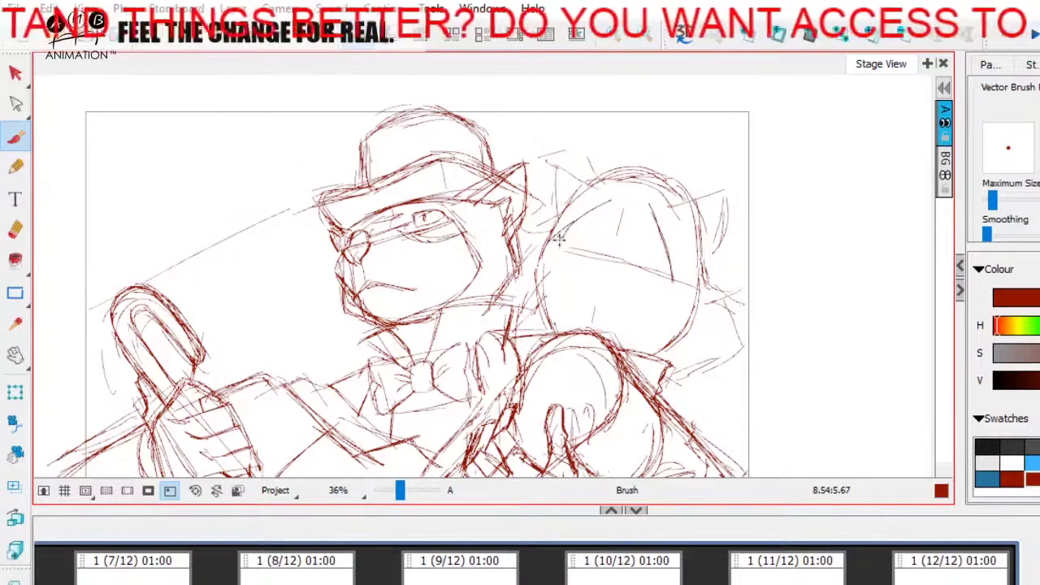
pyautogui.moveTo(559, 247); pyautogui.dragTo(594, 306)
pyautogui.moveTo(570, 264)
pyautogui.mouseDown()
pyautogui.moveTo(601, 304)
pyautogui.moveTo(673, 281)
pyautogui.mouseUp()
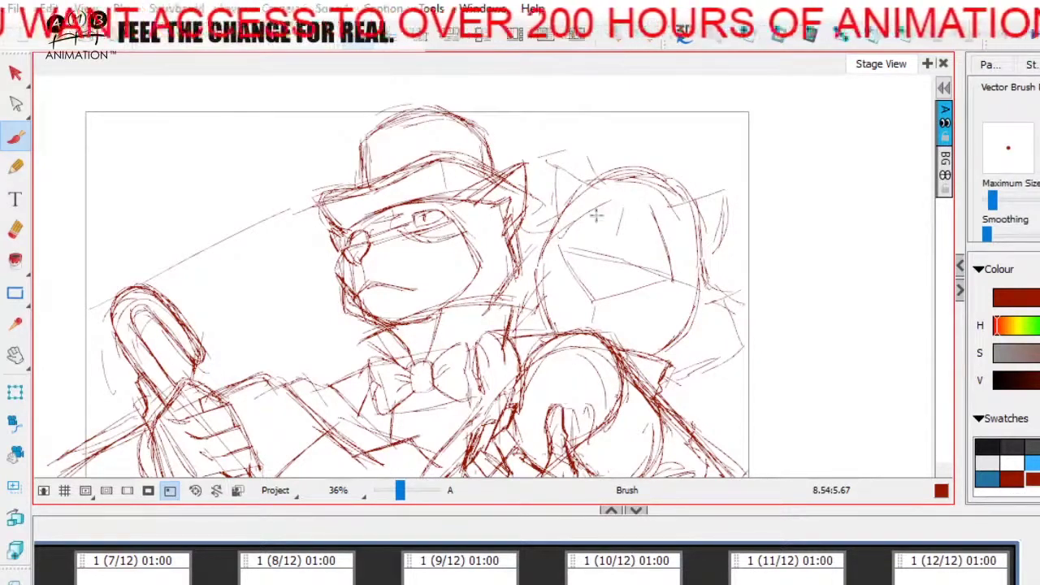
# - Arch the second character's eye shapes above the slanted guide and strengthen the upper edges of the face
pyautogui.moveTo(563, 245)
pyautogui.mouseDown()
pyautogui.moveTo(583, 224)
pyautogui.moveTo(590, 249)
pyautogui.moveTo(568, 231)
pyautogui.moveTo(610, 250)
pyautogui.moveTo(596, 247)
pyautogui.moveTo(630, 244)
pyautogui.moveTo(635, 264)
pyautogui.moveTo(670, 269)
pyautogui.mouseUp()
pyautogui.hotkey('ctrl', 'z')
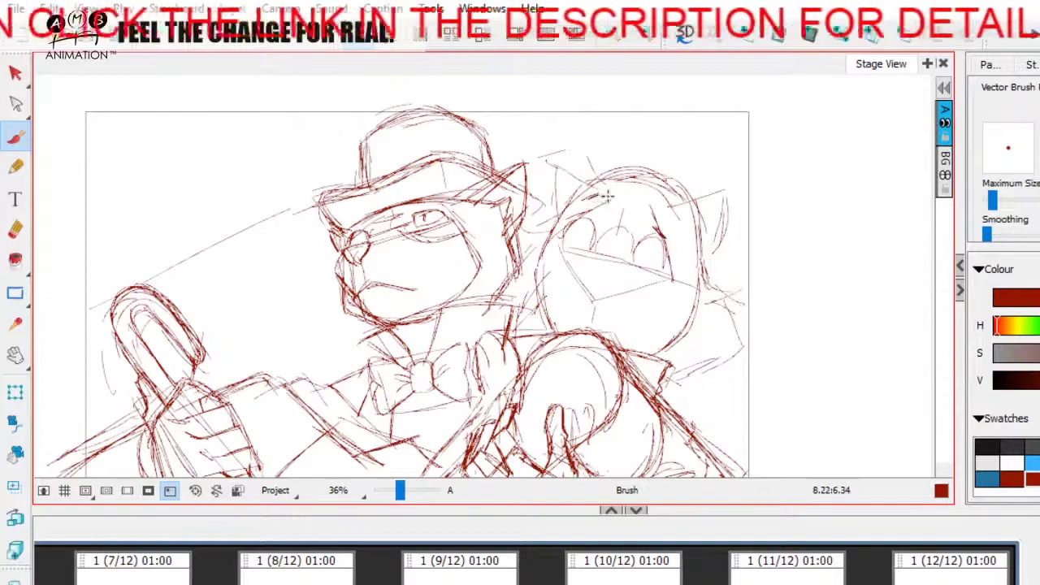
pyautogui.moveTo(653, 204)
pyautogui.mouseDown()
pyautogui.moveTo(670, 214)
pyautogui.moveTo(673, 254)
pyautogui.moveTo(655, 204)
pyautogui.mouseUp()
pyautogui.moveTo(567, 217)
pyautogui.mouseDown()
pyautogui.moveTo(634, 195)
pyautogui.moveTo(673, 282)
pyautogui.mouseUp()
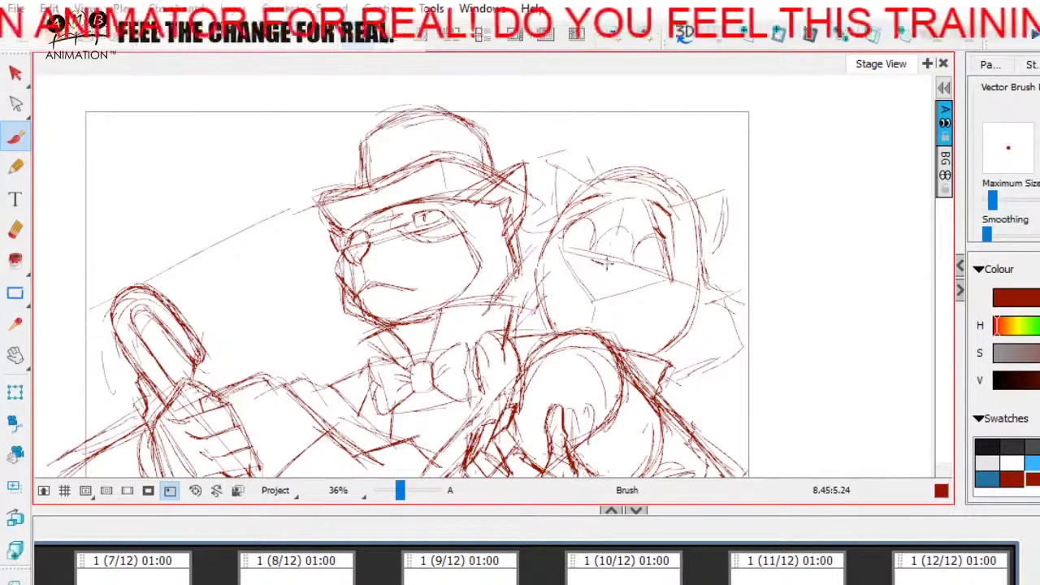
# - Draw the second character's small pointed nose, oval pupils and round open mouth along the face's centre line
pyautogui.moveTo(622, 214); pyautogui.dragTo(595, 317)
pyautogui.moveTo(591, 261)
pyautogui.mouseDown()
pyautogui.moveTo(597, 277)
pyautogui.moveTo(605, 269)
pyautogui.moveTo(591, 262)
pyautogui.moveTo(608, 262)
pyautogui.moveTo(600, 275)
pyautogui.mouseUp()
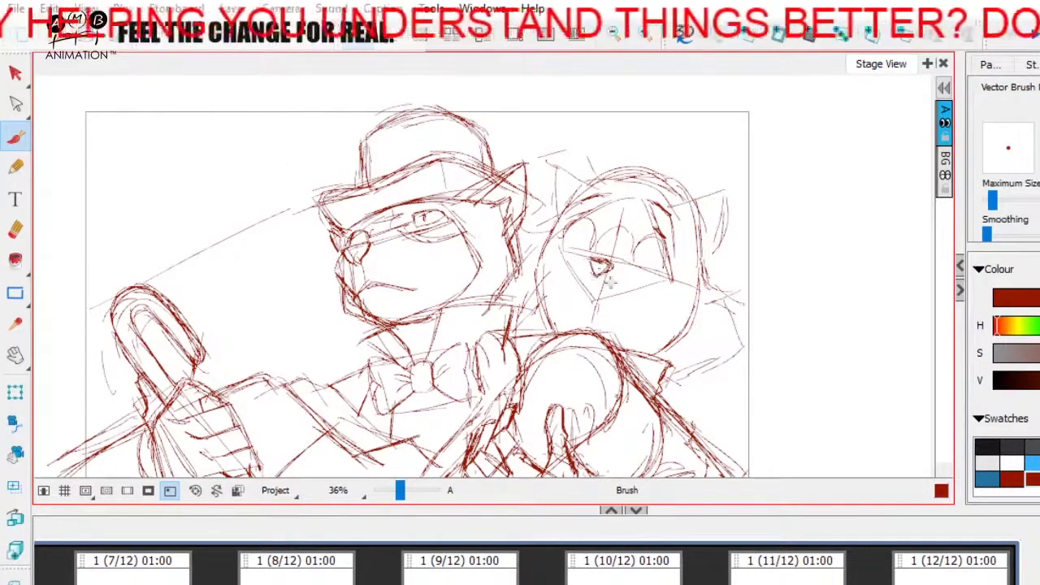
pyautogui.moveTo(572, 248)
pyautogui.mouseDown()
pyautogui.moveTo(590, 235)
pyautogui.moveTo(590, 247)
pyautogui.moveTo(655, 244)
pyautogui.moveTo(639, 268)
pyautogui.mouseUp()
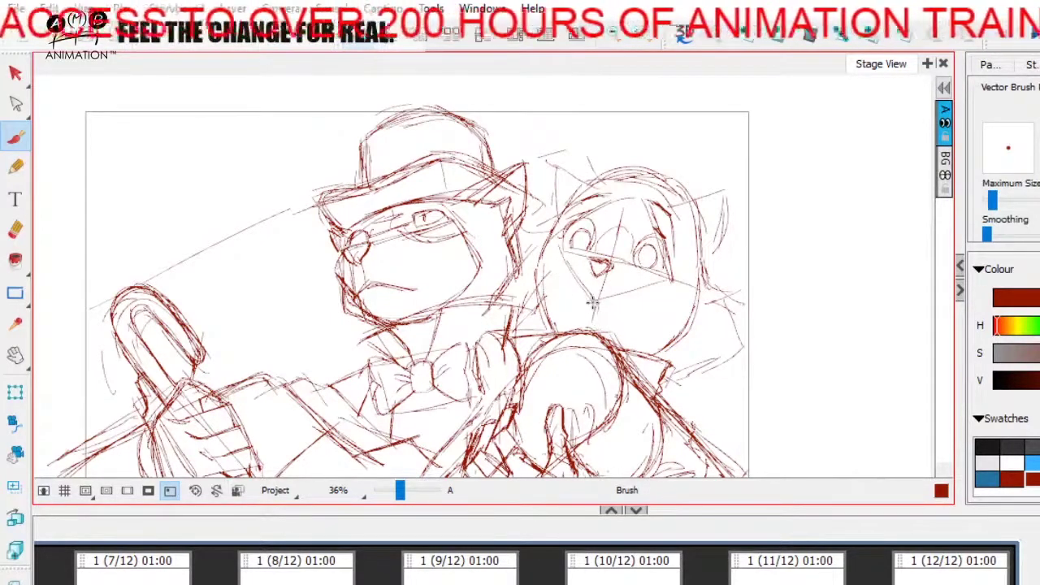
pyautogui.moveTo(588, 306); pyautogui.dragTo(613, 314)
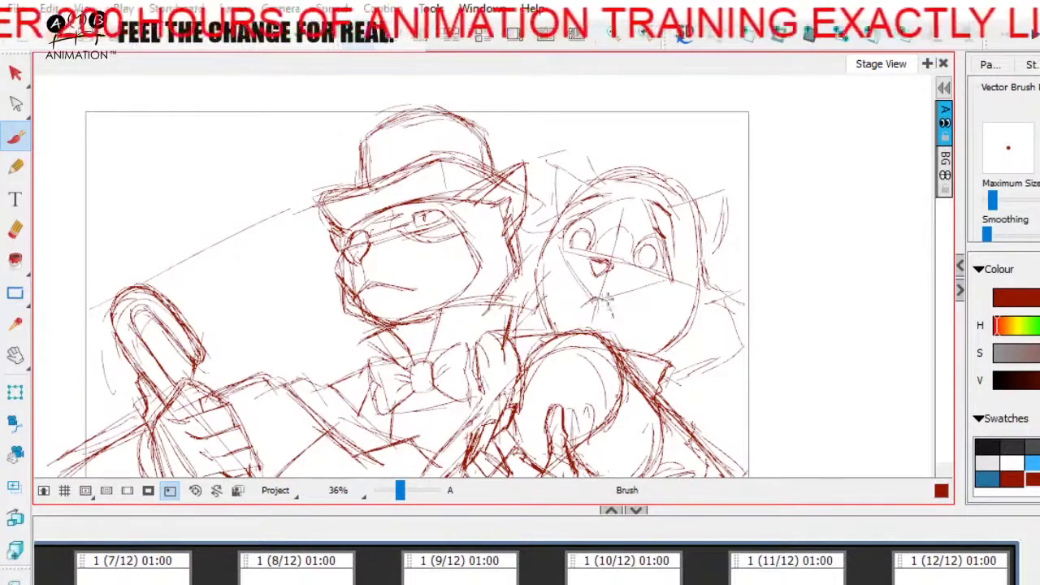
pyautogui.moveTo(585, 305)
pyautogui.mouseDown()
pyautogui.moveTo(578, 320)
pyautogui.moveTo(615, 320)
pyautogui.moveTo(614, 331)
pyautogui.moveTo(575, 319)
pyautogui.moveTo(616, 333)
pyautogui.moveTo(605, 308)
pyautogui.moveTo(578, 322)
pyautogui.moveTo(610, 333)
pyautogui.mouseUp()
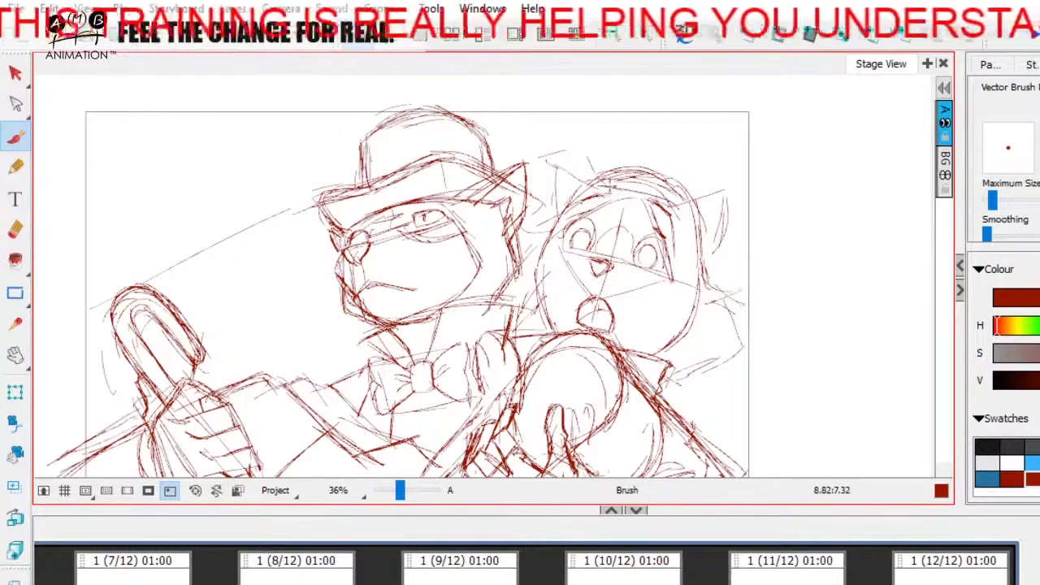
# - Frame the second character's face with long curved hair lines down both sides of the head
pyautogui.moveTo(674, 212); pyautogui.dragTo(685, 353)
pyautogui.moveTo(678, 279); pyautogui.dragTo(686, 350)
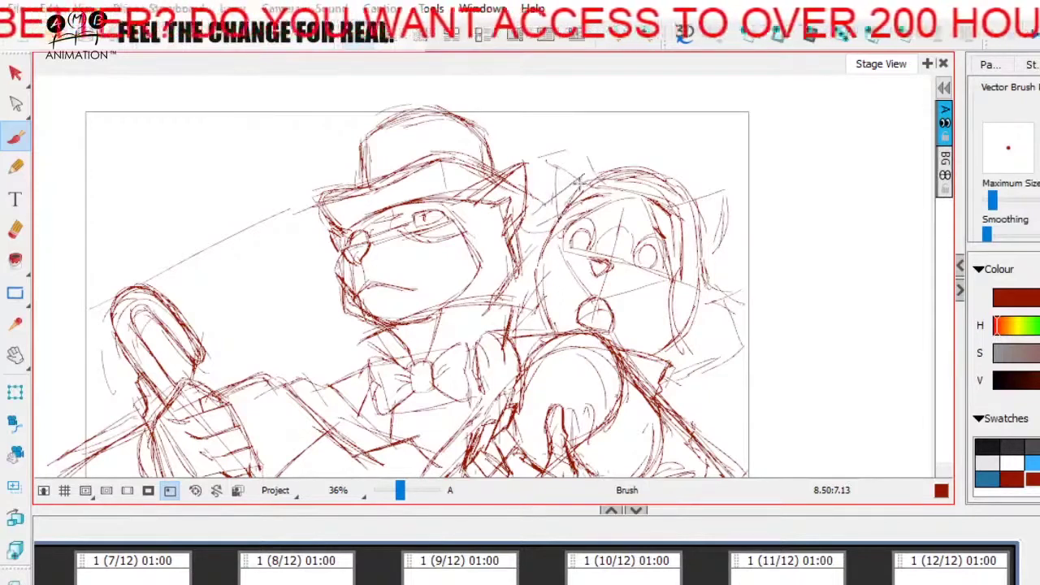
pyautogui.moveTo(527, 209); pyautogui.dragTo(528, 299)
pyautogui.moveTo(525, 247); pyautogui.dragTo(541, 336)
pyautogui.moveTo(521, 304)
pyautogui.mouseDown()
pyautogui.moveTo(522, 214)
pyautogui.moveTo(555, 197)
pyautogui.moveTo(535, 339)
pyautogui.mouseUp()
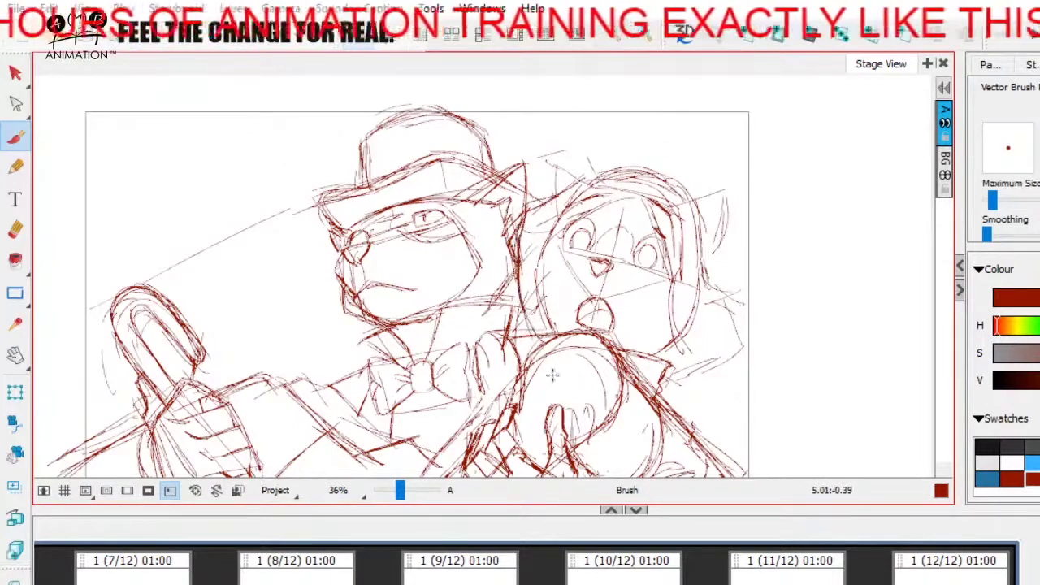
# - Outline the second character's outer pointed ear and add a wide arc over the top of the head
pyautogui.moveTo(559, 196)
pyautogui.mouseDown()
pyautogui.moveTo(609, 164)
pyautogui.moveTo(650, 160)
pyautogui.moveTo(684, 183)
pyautogui.moveTo(696, 213)
pyautogui.moveTo(735, 186)
pyautogui.mouseUp()
pyautogui.moveTo(706, 252); pyautogui.dragTo(735, 194)
pyautogui.moveTo(637, 165); pyautogui.dragTo(572, 149)
pyautogui.moveTo(559, 198); pyautogui.dragTo(534, 152)
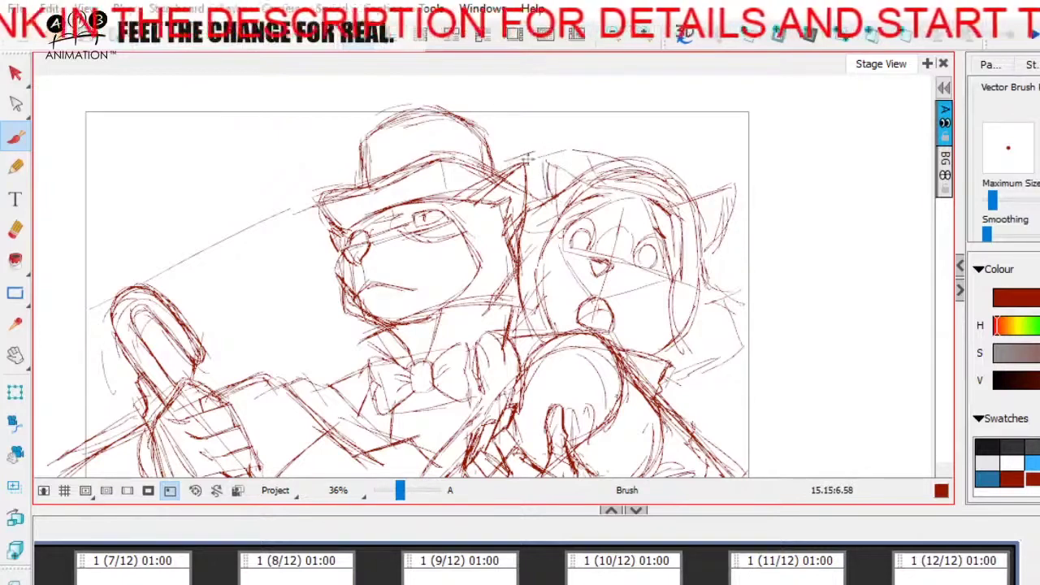
# - Darken the second character's pointed ear nearest the hat and undo the last stroke on the outer ear
pyautogui.moveTo(543, 204)
pyautogui.mouseDown()
pyautogui.moveTo(551, 153)
pyautogui.moveTo(590, 178)
pyautogui.mouseUp()
pyautogui.moveTo(549, 149)
pyautogui.mouseDown()
pyautogui.moveTo(556, 200)
pyautogui.moveTo(583, 174)
pyautogui.mouseUp()
pyautogui.moveTo(687, 199); pyautogui.dragTo(736, 186)
pyautogui.hotkey('ctrl', 'z')
pyautogui.moveTo(742, 275)
pyautogui.mouseDown()
pyautogui.moveTo(738, 246)
pyautogui.moveTo(735, 266)
pyautogui.mouseUp()
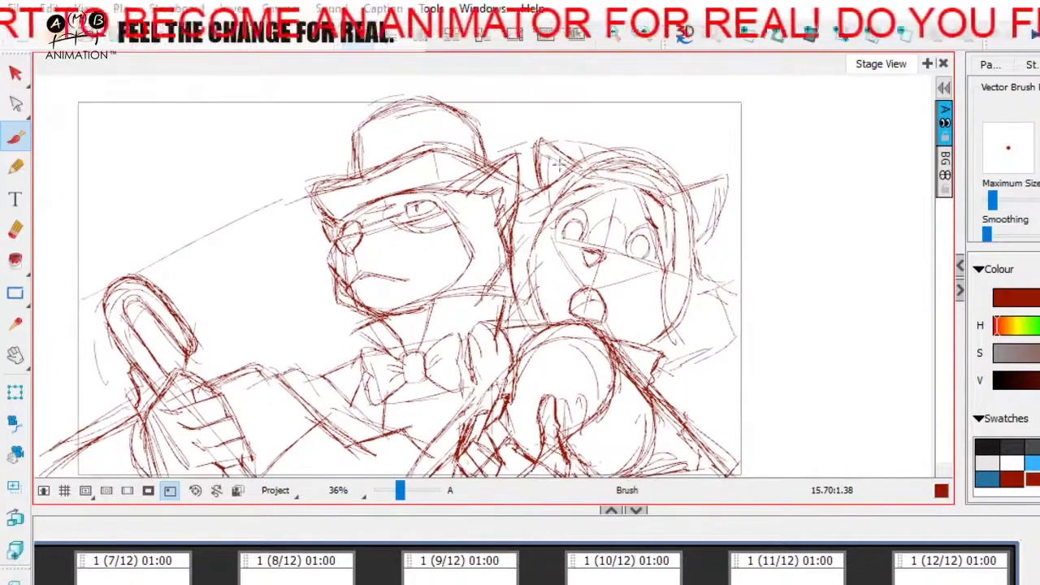
pyautogui.moveTo(739, 181)
pyautogui.mouseDown()
pyautogui.moveTo(720, 195)
pyautogui.moveTo(754, 262)
pyautogui.mouseUp()
pyautogui.moveTo(740, 316); pyautogui.dragTo(746, 330)
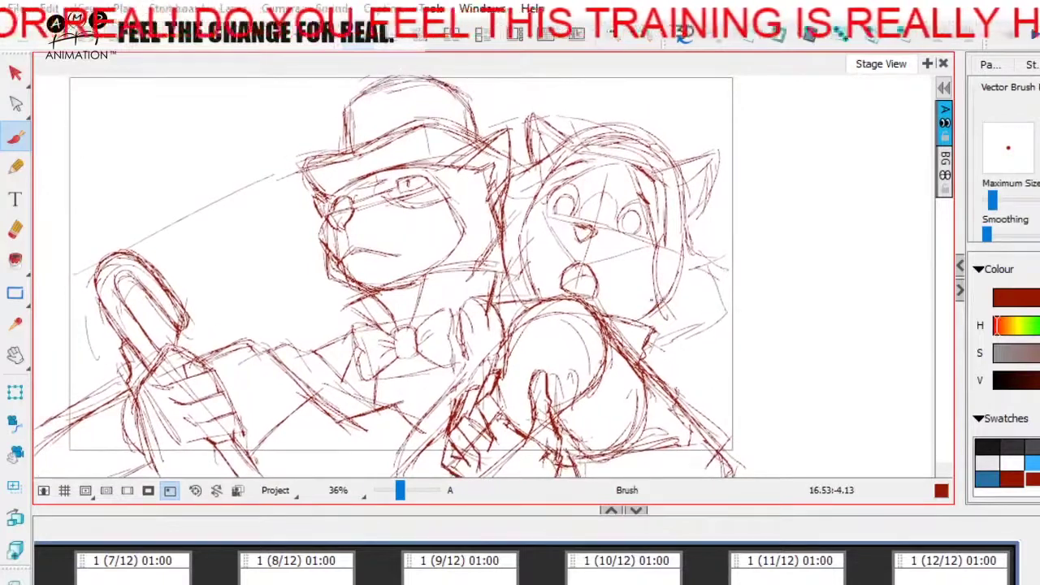
pyautogui.moveTo(593, 280); pyautogui.dragTo(695, 252)
# - Select the entire rough sketch and recolour it bright yellow
pyautogui.click(21, 79)
pyautogui.moveTo(617, 342); pyautogui.dragTo(577, 366)
pyautogui.hotkey('ctrl', 'a')
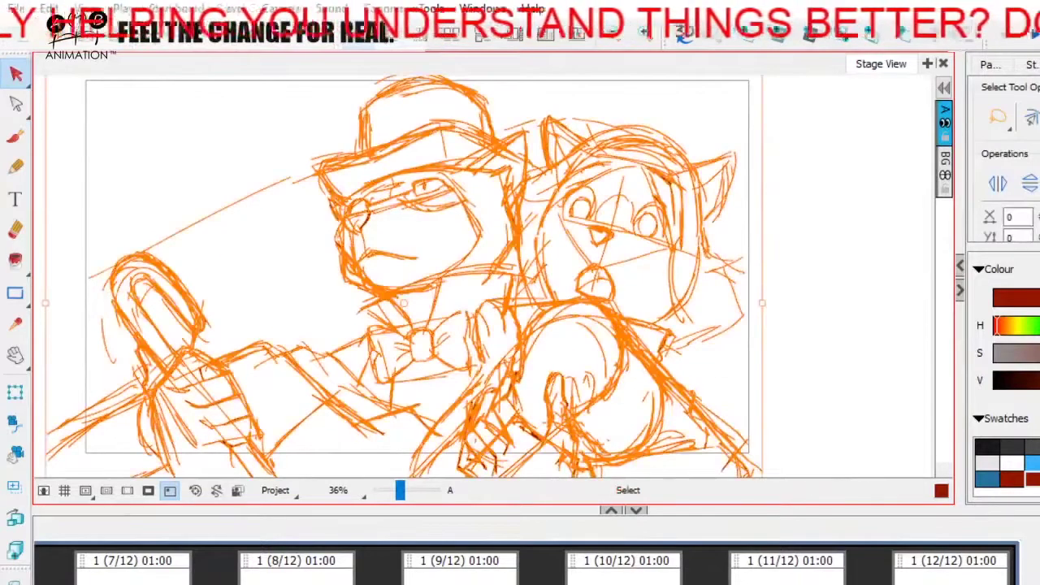
pyautogui.click(1038, 460)
pyautogui.click(838, 298)
# - With a black brush, ink the upper lid and corner lashes of the second character's eye nearest the hat-wearing character
pyautogui.click(17, 138)
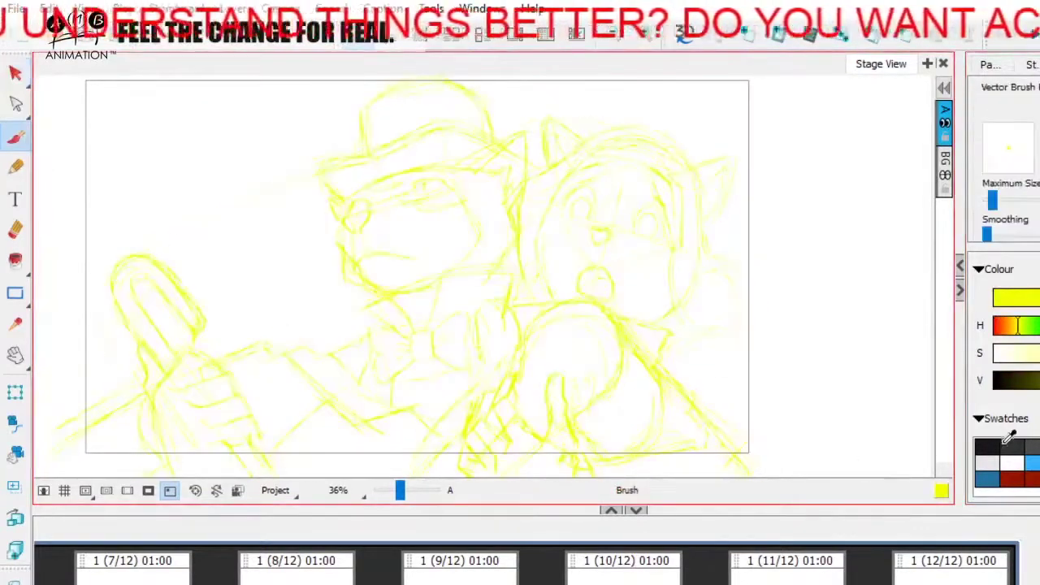
pyautogui.click(988, 446)
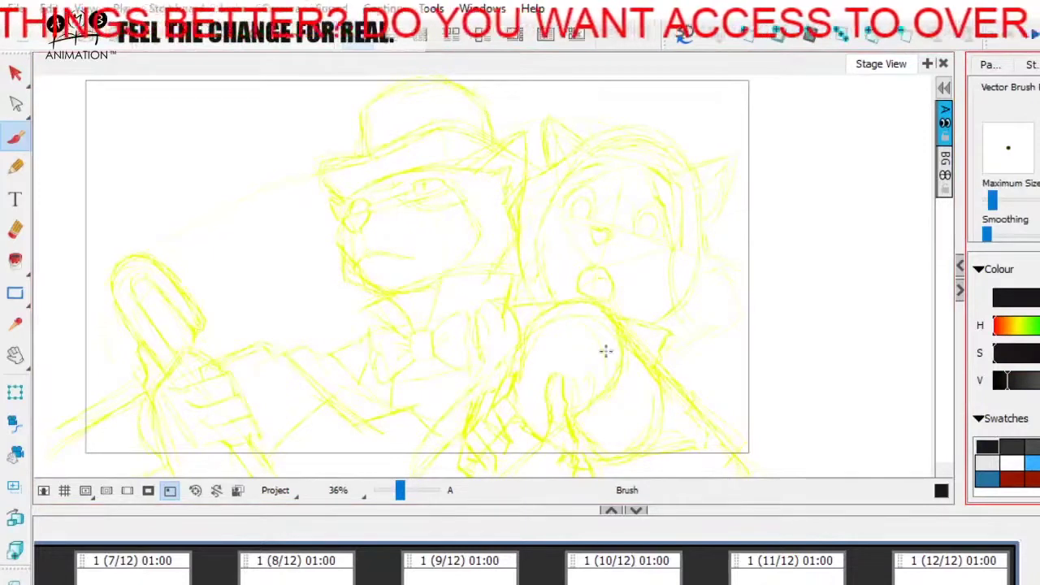
pyautogui.moveTo(401, 490); pyautogui.dragTo(404, 491)
pyautogui.press('space')
pyautogui.moveTo(556, 355); pyautogui.dragTo(449, 415)
pyautogui.press('space')
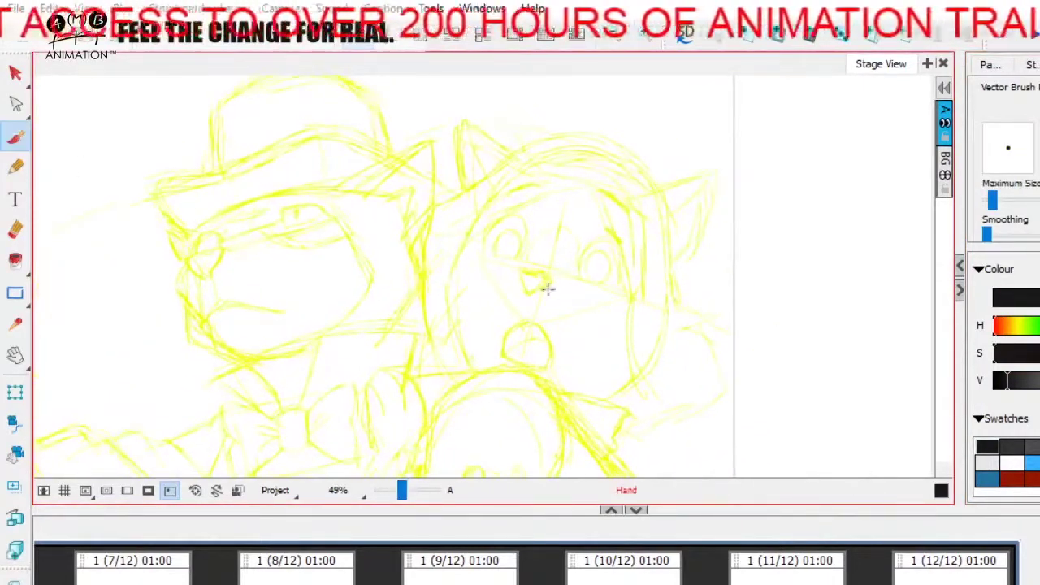
pyautogui.moveTo(539, 283); pyautogui.dragTo(570, 302)
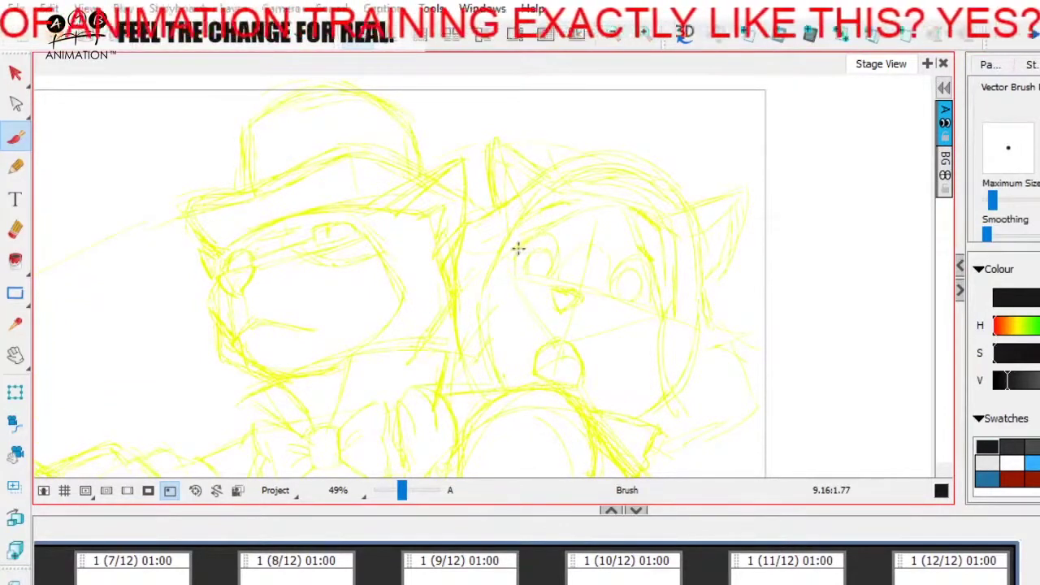
pyautogui.moveTo(518, 247)
pyautogui.mouseDown()
pyautogui.moveTo(545, 236)
pyautogui.moveTo(557, 246)
pyautogui.moveTo(517, 245)
pyautogui.moveTo(548, 234)
pyautogui.moveTo(537, 237)
pyautogui.moveTo(560, 241)
pyautogui.moveTo(520, 246)
pyautogui.mouseUp()
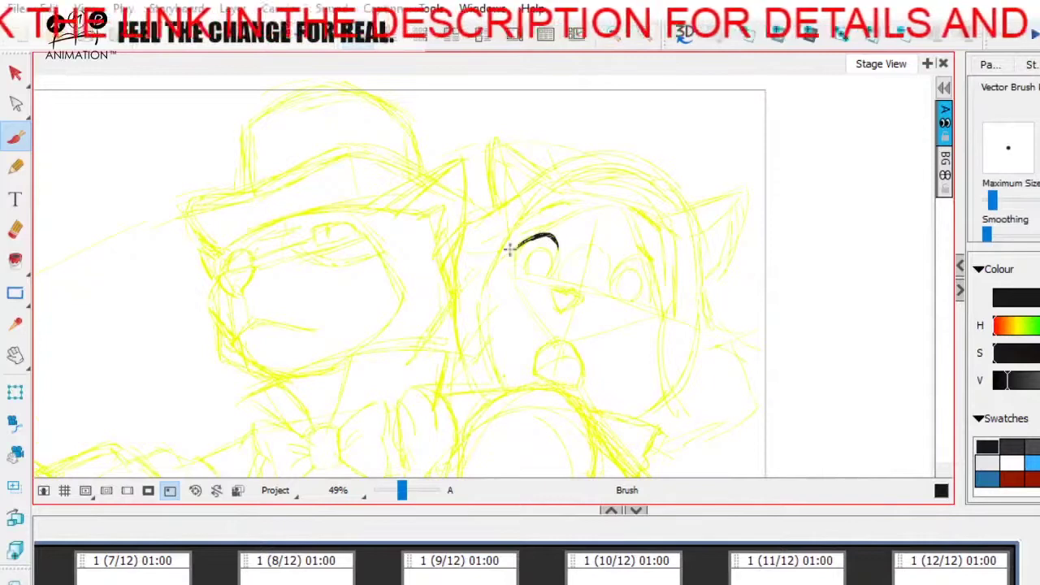
pyautogui.moveTo(515, 243); pyautogui.dragTo(524, 242)
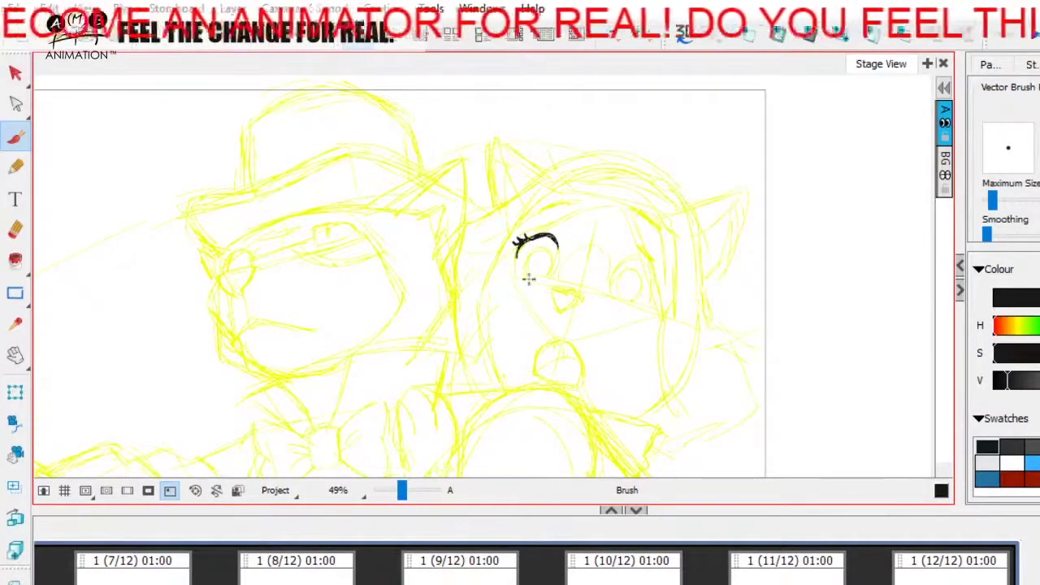
# - Close the outline of that eye in black and draw its iris with a shaded pupil and a highlight
pyautogui.moveTo(560, 249); pyautogui.dragTo(553, 280)
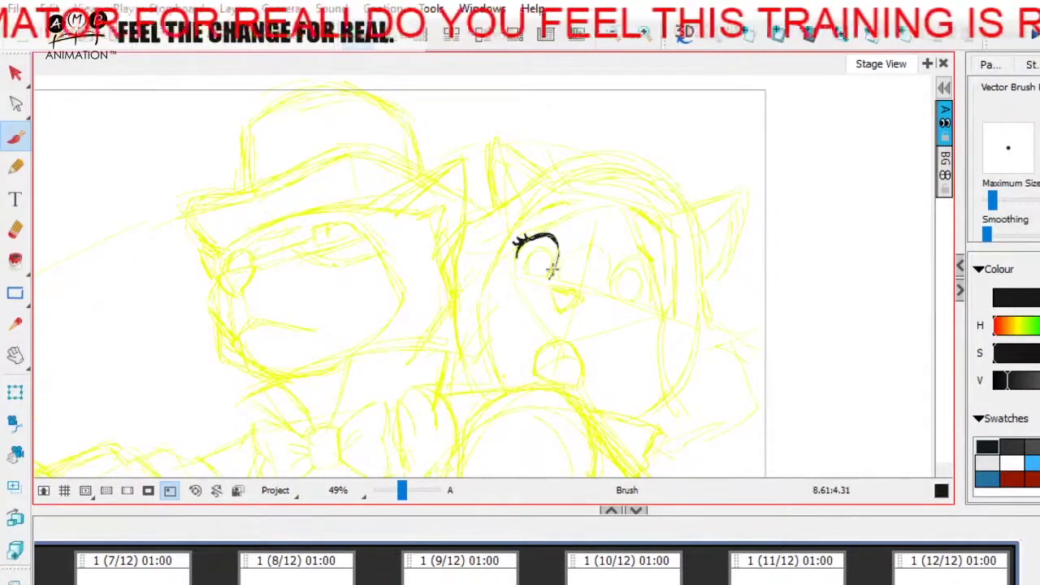
pyautogui.moveTo(517, 245); pyautogui.dragTo(519, 271)
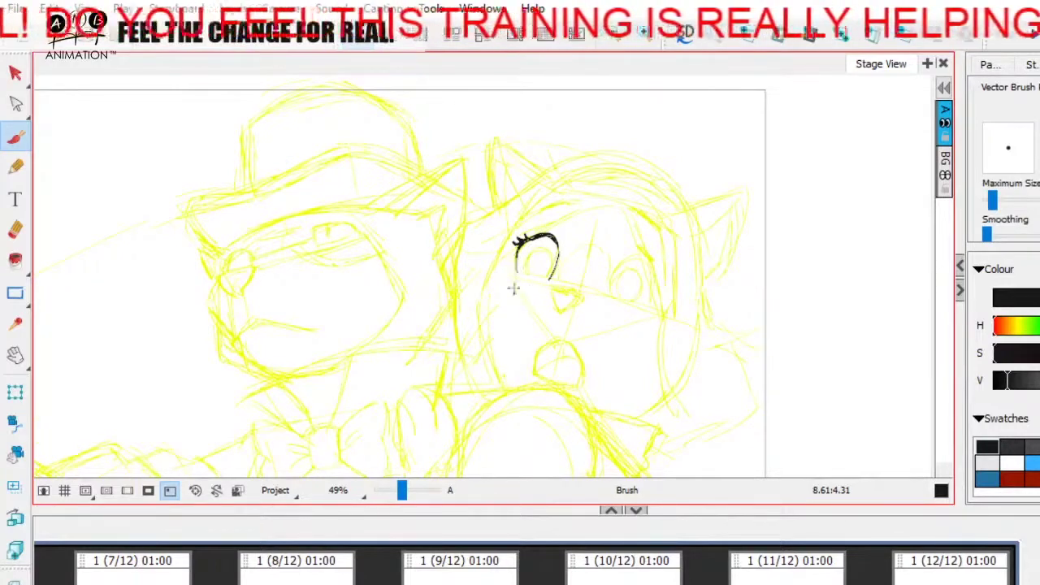
pyautogui.moveTo(517, 274); pyautogui.dragTo(556, 278)
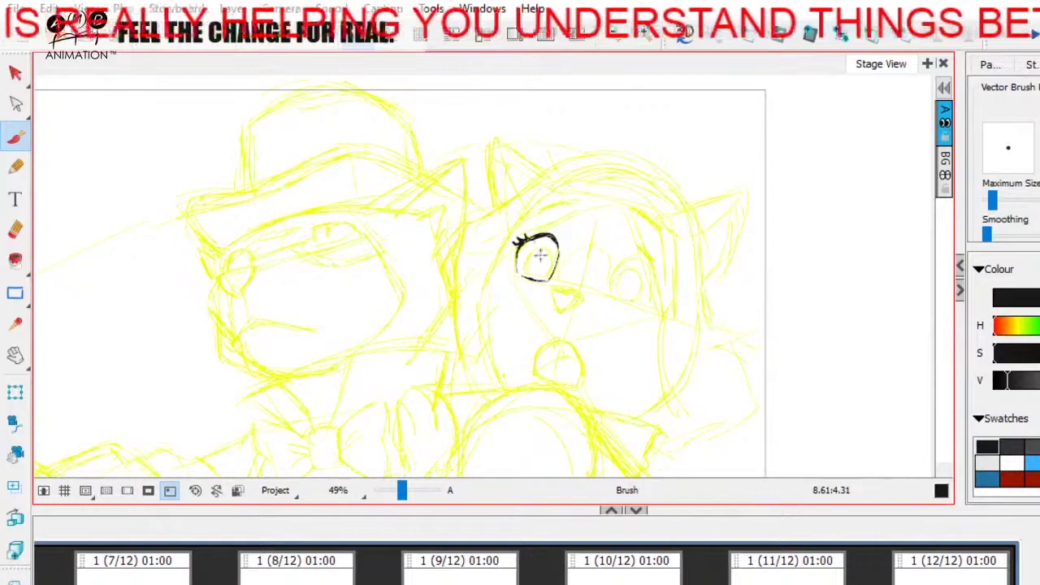
pyautogui.moveTo(542, 247); pyautogui.dragTo(531, 277)
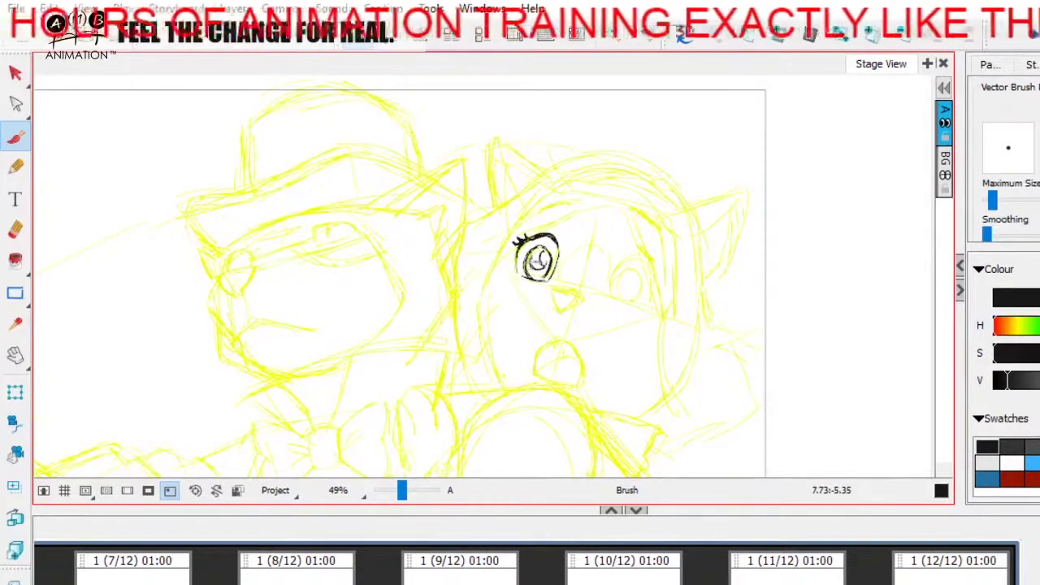
pyautogui.moveTo(540, 251); pyautogui.dragTo(532, 263)
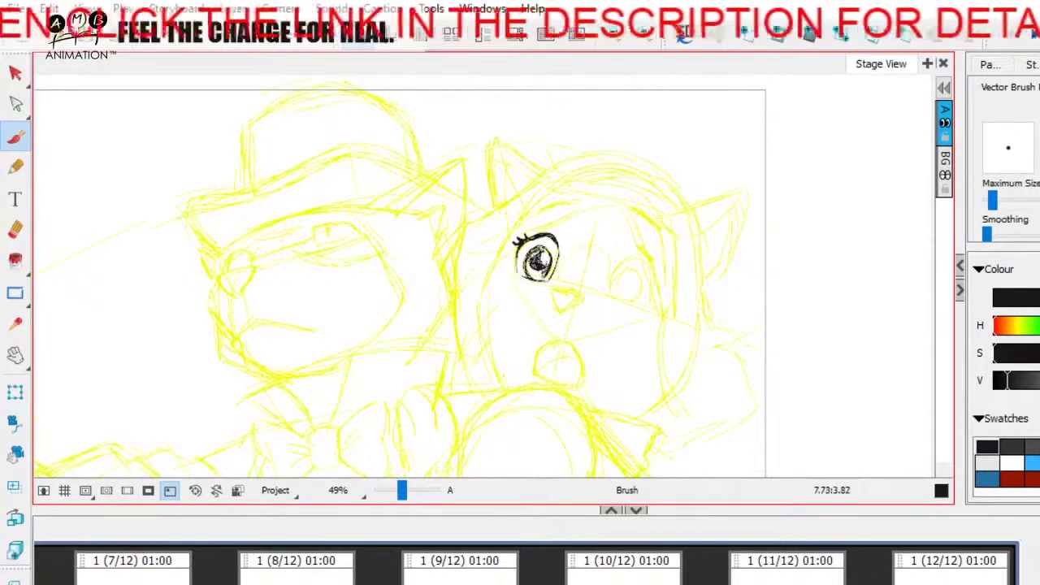
# - Ink the second character's outer eye with a thick upper lid, lashes, lower outline, shaded pupil and a lid crease
pyautogui.moveTo(707, 332); pyautogui.dragTo(679, 323)
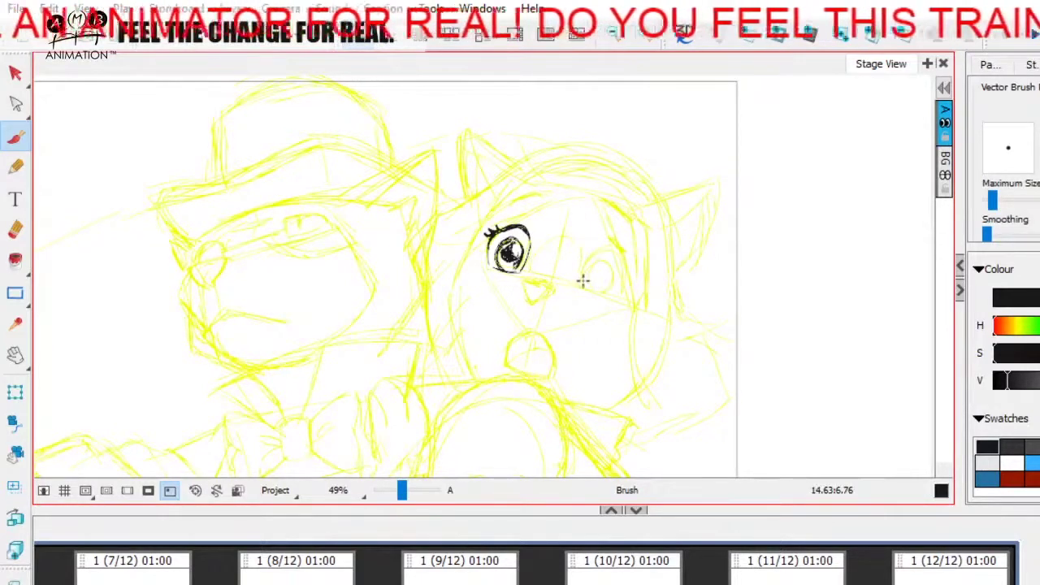
pyautogui.moveTo(578, 282)
pyautogui.mouseDown()
pyautogui.moveTo(604, 244)
pyautogui.moveTo(626, 278)
pyautogui.moveTo(622, 267)
pyautogui.mouseUp()
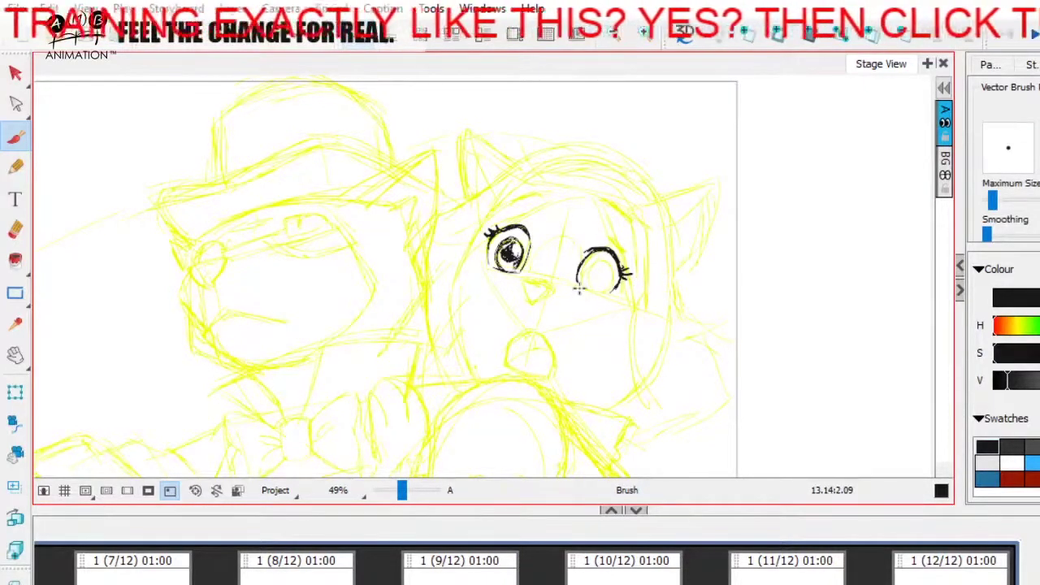
pyautogui.moveTo(584, 286); pyautogui.dragTo(615, 292)
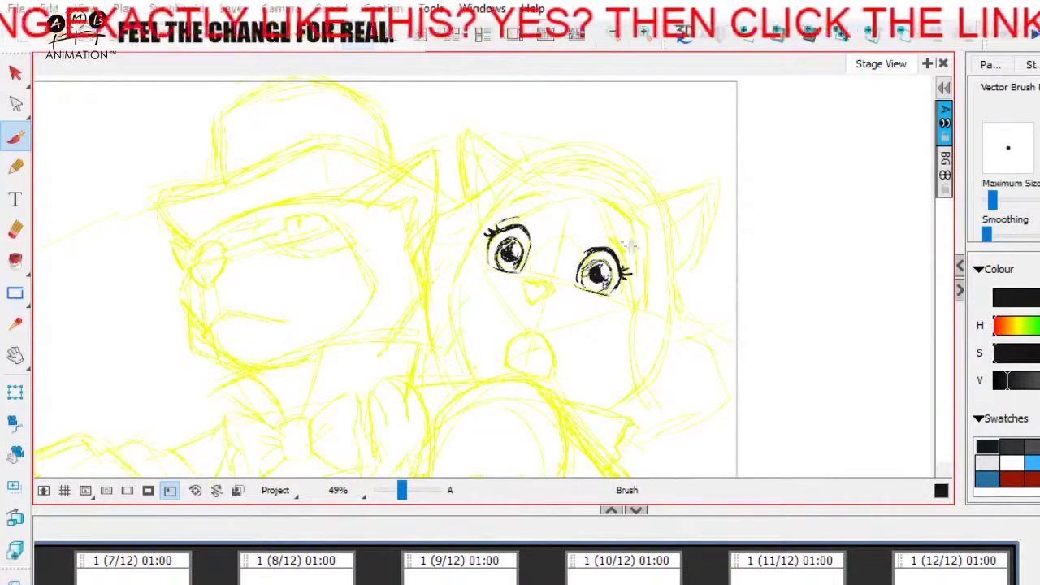
pyautogui.moveTo(608, 240); pyautogui.dragTo(626, 262)
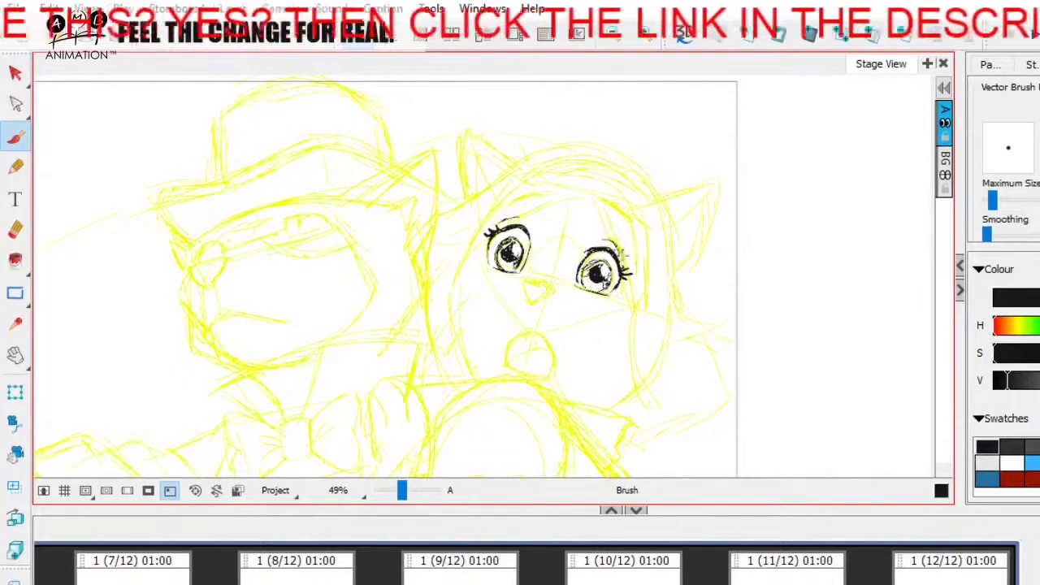
# - Ink a short, thick arched eyebrow above each of the second character's eyes
pyautogui.moveTo(698, 340); pyautogui.dragTo(683, 328)
pyautogui.moveTo(549, 290); pyautogui.dragTo(559, 314)
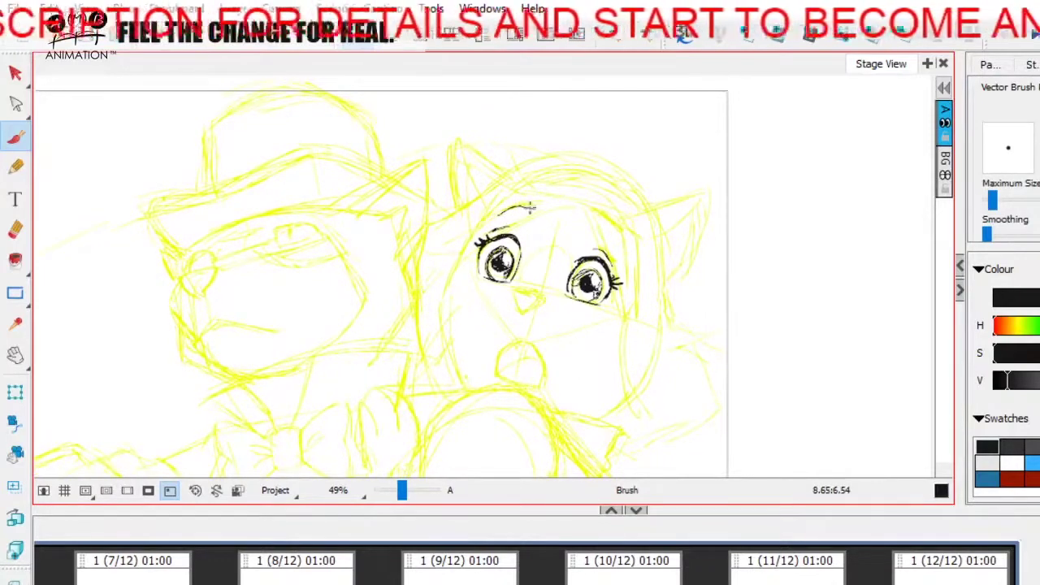
pyautogui.moveTo(529, 207)
pyautogui.mouseDown()
pyautogui.moveTo(516, 204)
pyautogui.moveTo(528, 208)
pyautogui.mouseUp()
pyautogui.press('space')
pyautogui.moveTo(615, 236)
pyautogui.mouseDown()
pyautogui.moveTo(627, 238)
pyautogui.moveTo(618, 227)
pyautogui.moveTo(631, 245)
pyautogui.moveTo(630, 236)
pyautogui.mouseUp()
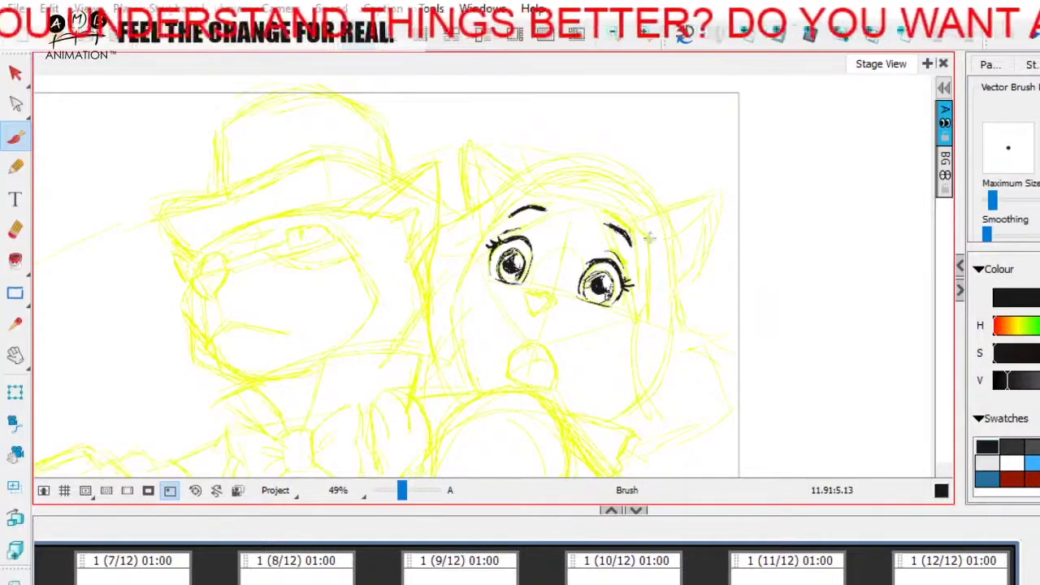
# - Ink the second character's small rounded triangular nose between the eyes
pyautogui.press('space')
pyautogui.moveTo(677, 307); pyautogui.dragTo(662, 304)
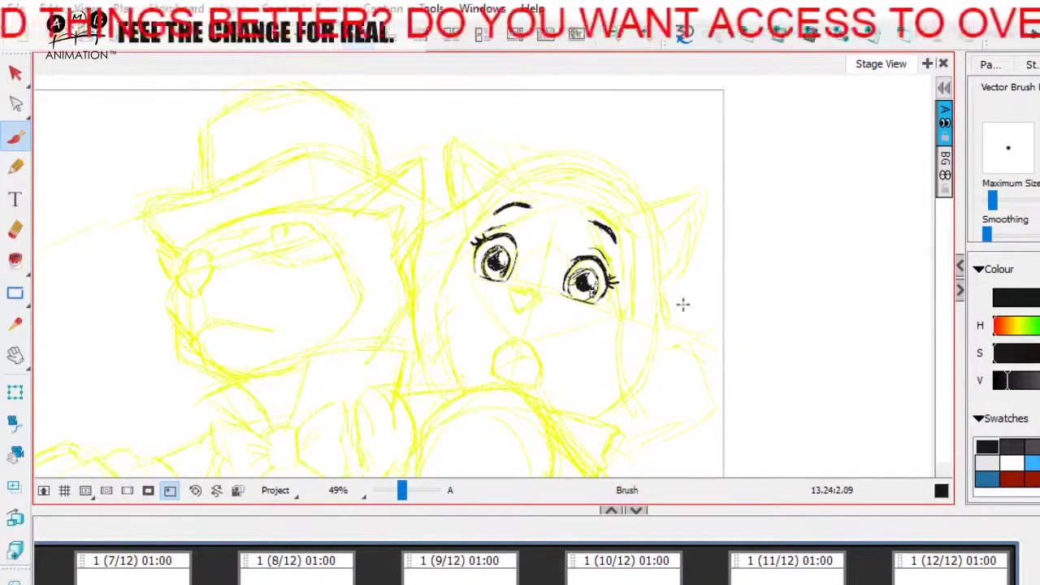
pyautogui.moveTo(579, 281); pyautogui.dragTo(571, 294)
pyautogui.press('space')
pyautogui.moveTo(604, 331); pyautogui.dragTo(601, 336)
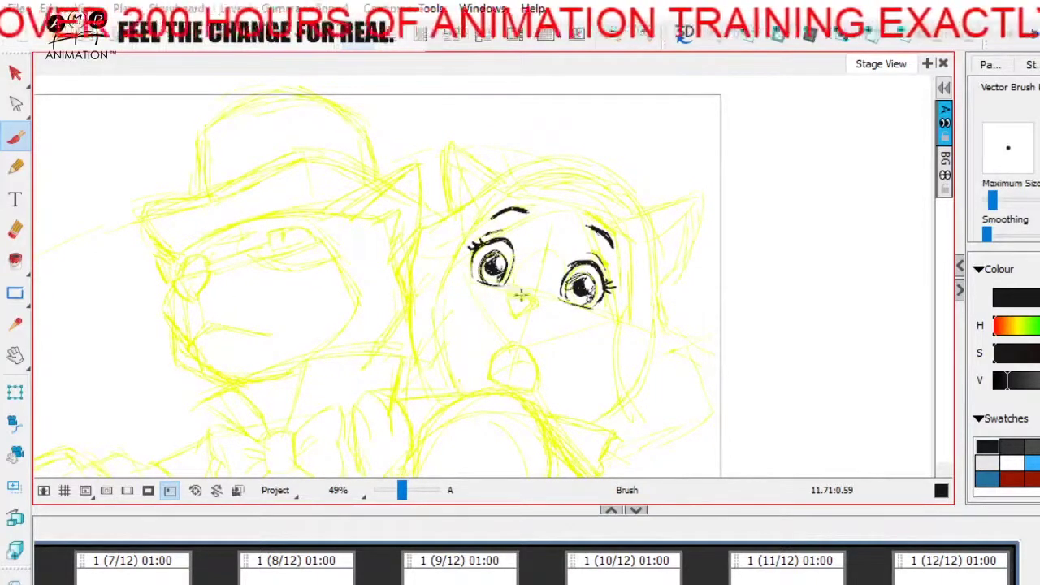
pyautogui.moveTo(514, 294)
pyautogui.mouseDown()
pyautogui.moveTo(512, 311)
pyautogui.moveTo(538, 300)
pyautogui.mouseUp()
# - Ink the second character's open mouth with a curved tongue line and hatch the area above it
pyautogui.press('space')
pyautogui.moveTo(579, 339); pyautogui.dragTo(581, 311)
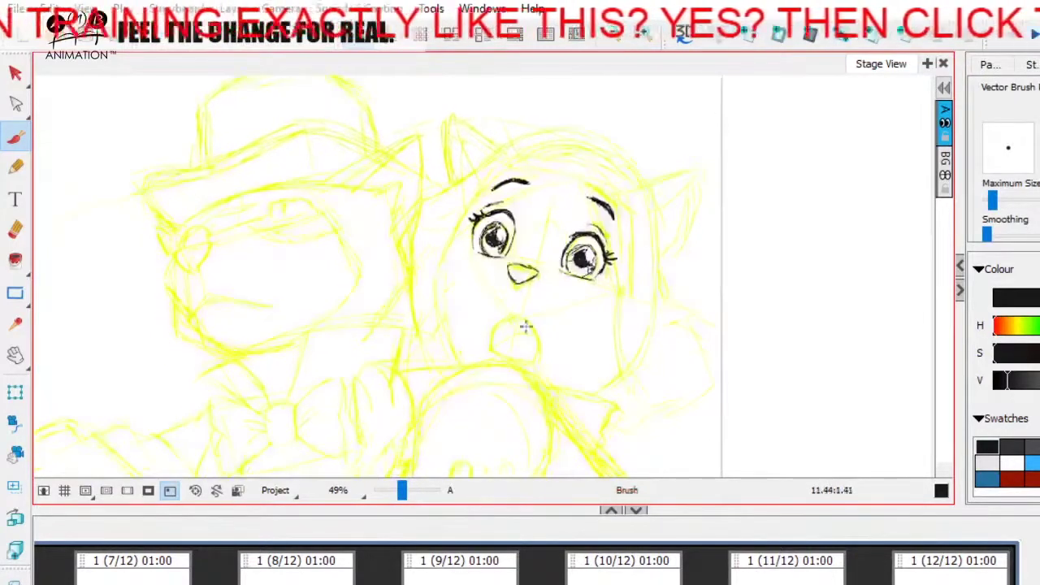
pyautogui.moveTo(499, 321); pyautogui.dragTo(520, 317)
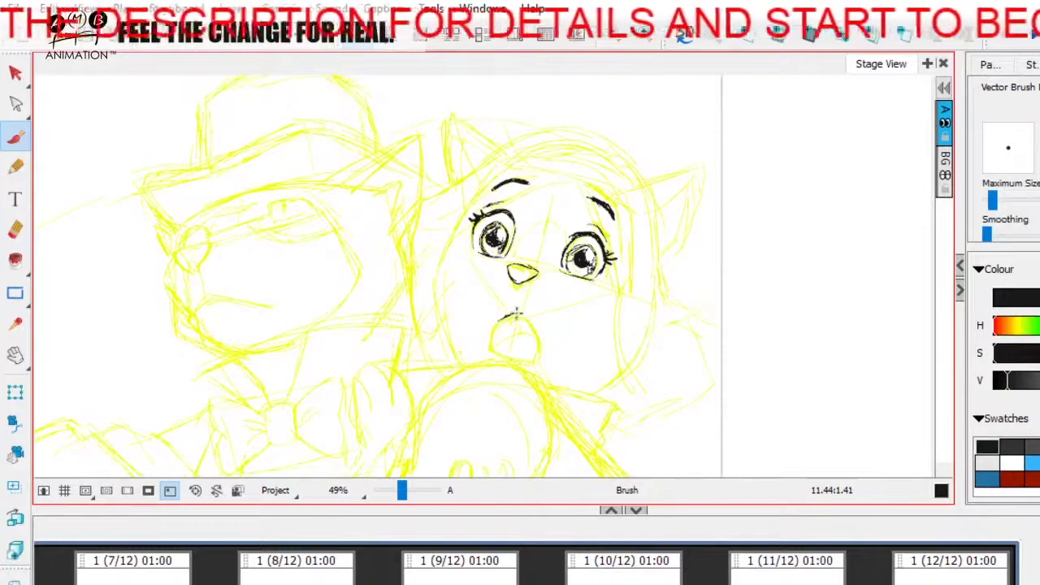
pyautogui.moveTo(521, 313); pyautogui.dragTo(537, 330)
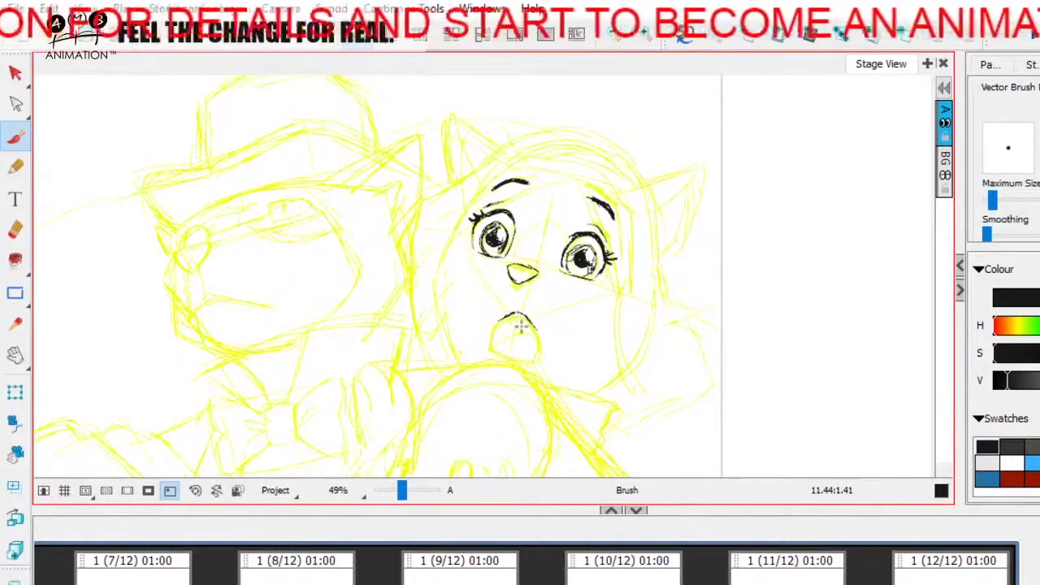
pyautogui.moveTo(494, 320)
pyautogui.mouseDown()
pyautogui.moveTo(504, 363)
pyautogui.moveTo(494, 337)
pyautogui.moveTo(513, 359)
pyautogui.moveTo(536, 334)
pyautogui.moveTo(533, 358)
pyautogui.mouseUp()
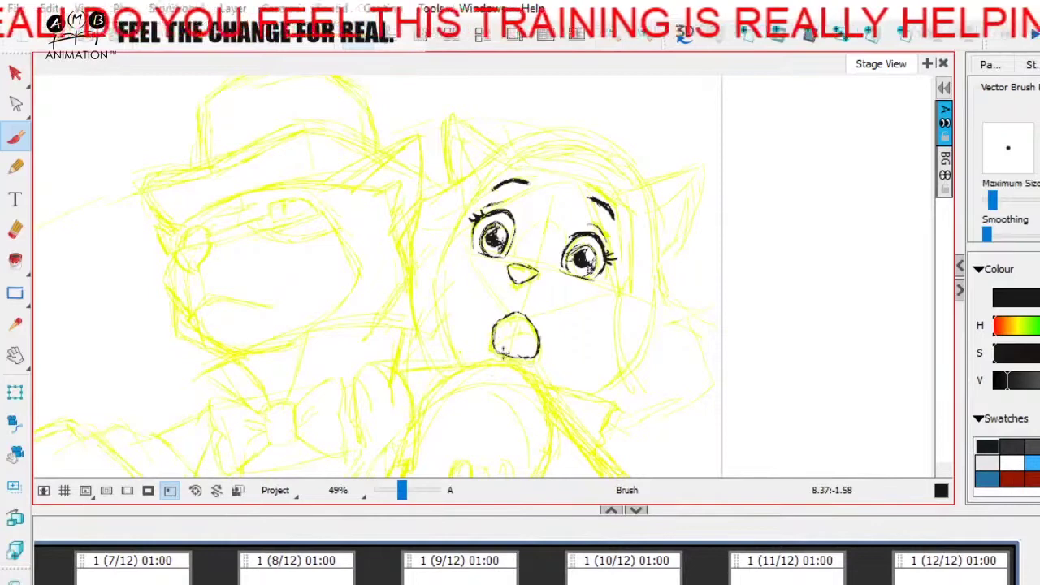
pyautogui.moveTo(495, 344); pyautogui.dragTo(538, 333)
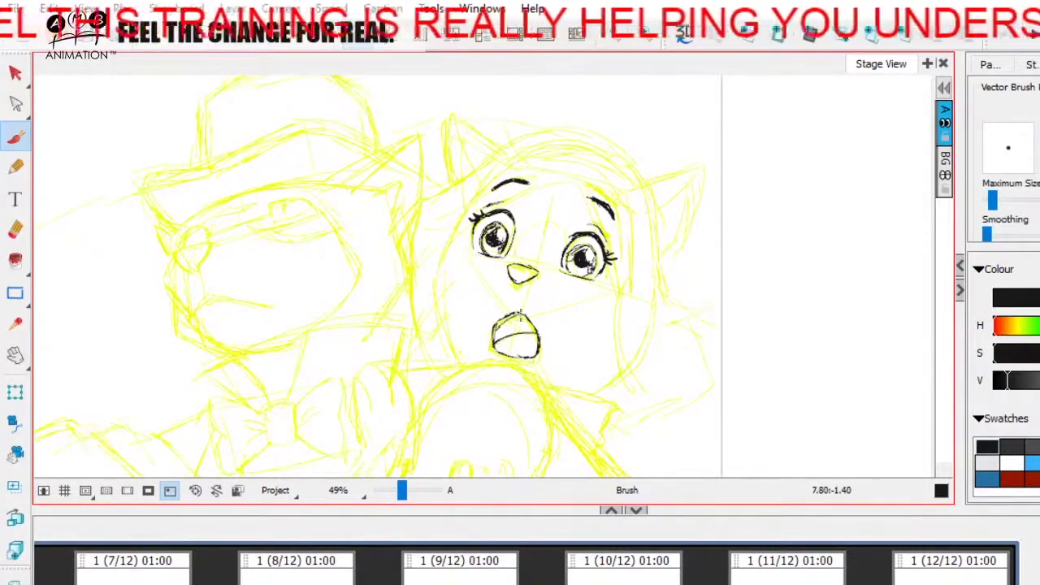
pyautogui.moveTo(520, 330)
pyautogui.mouseDown()
pyautogui.moveTo(540, 325)
pyautogui.moveTo(501, 341)
pyautogui.moveTo(491, 333)
pyautogui.moveTo(491, 351)
pyautogui.mouseUp()
# - Ink the second character's face contour on the side nearest the hat-wearing character, from the forehead down to the jaw
pyautogui.press('space')
pyautogui.moveTo(659, 329)
pyautogui.mouseDown()
pyautogui.moveTo(657, 338)
pyautogui.moveTo(648, 330)
pyautogui.mouseUp()
pyautogui.press('space')
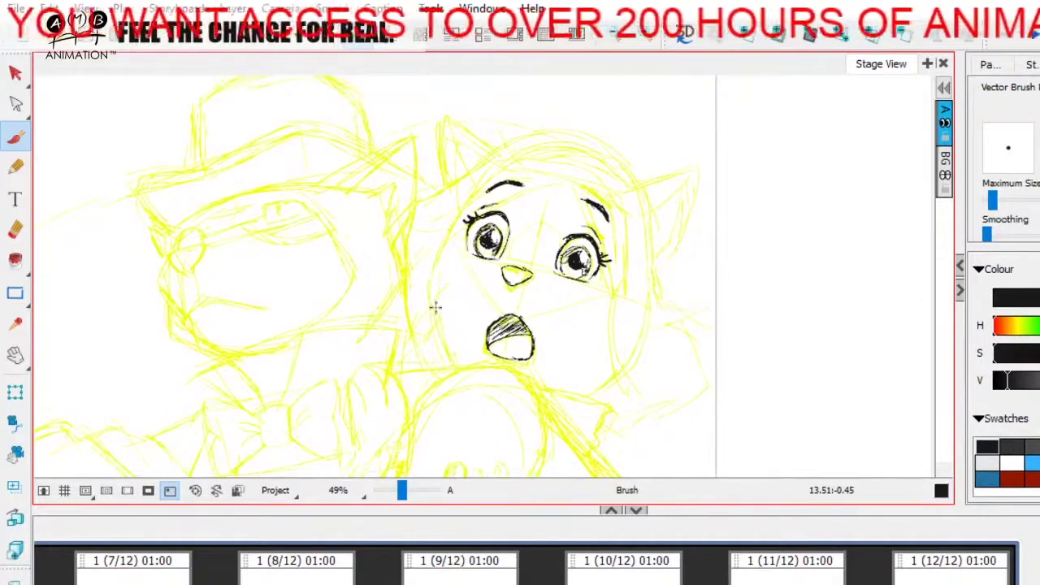
pyautogui.moveTo(450, 356)
pyautogui.mouseDown()
pyautogui.moveTo(434, 318)
pyautogui.moveTo(439, 272)
pyautogui.mouseUp()
pyautogui.moveTo(437, 315); pyautogui.dragTo(452, 233)
pyautogui.press('space')
pyautogui.moveTo(491, 190); pyautogui.dragTo(494, 195)
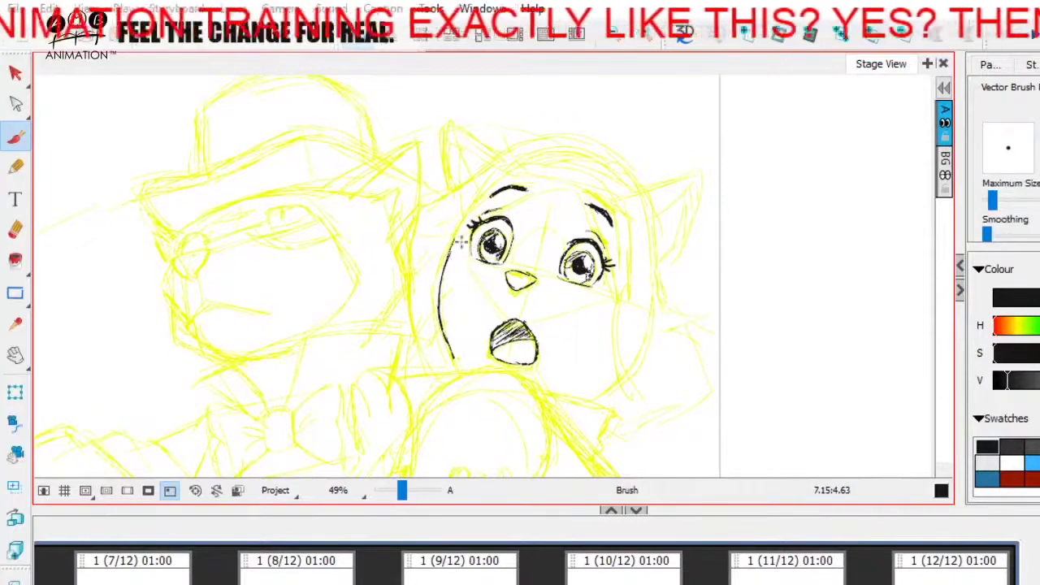
pyautogui.moveTo(447, 258); pyautogui.dragTo(502, 179)
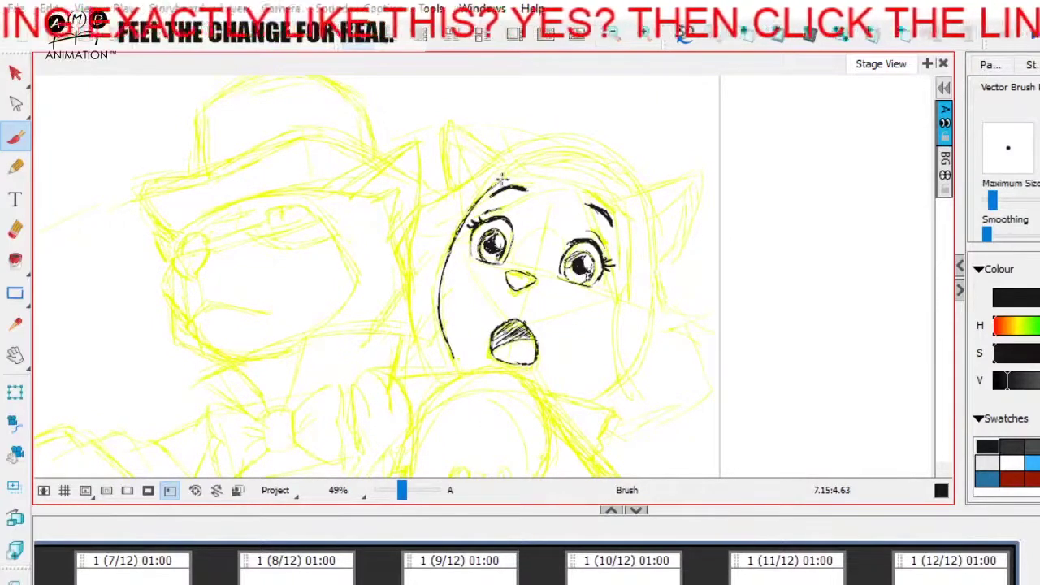
pyautogui.press('space')
pyautogui.moveTo(542, 353); pyautogui.dragTo(529, 342)
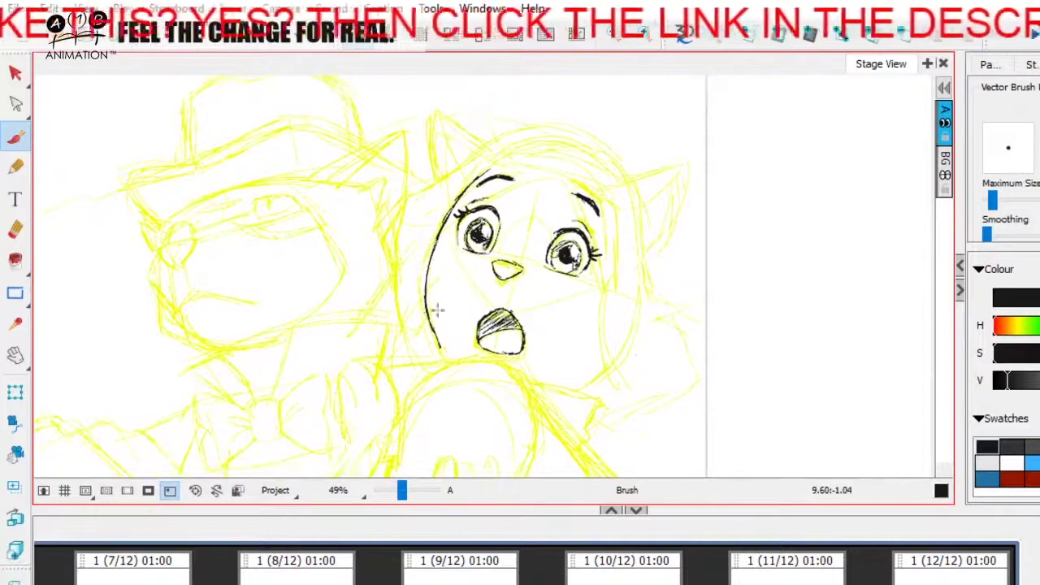
pyautogui.moveTo(434, 335); pyautogui.dragTo(447, 355)
# - Ink a short curve along the second character's outer lower jaw
pyautogui.press('space')
pyautogui.moveTo(595, 362); pyautogui.dragTo(595, 369)
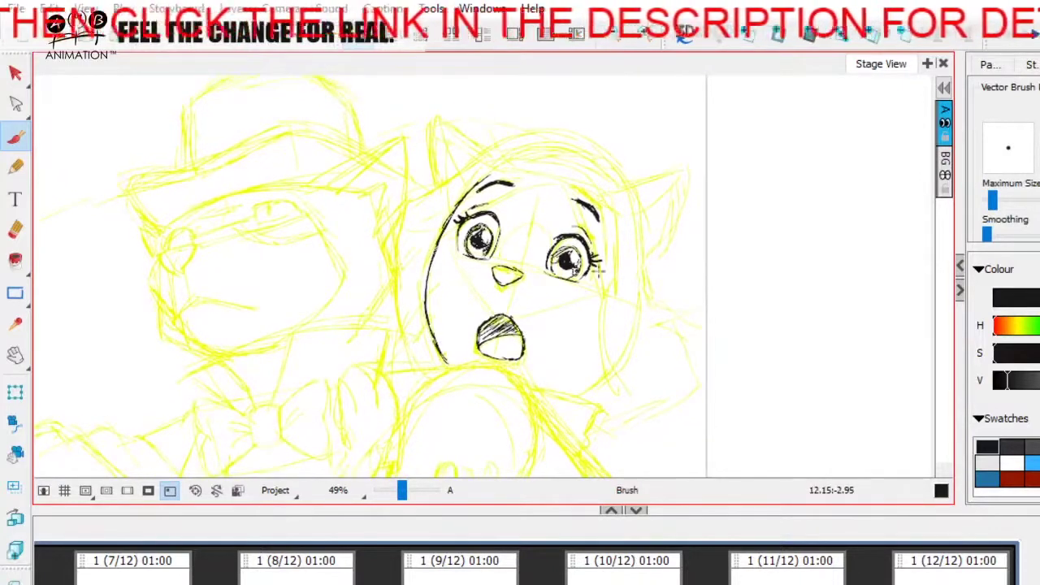
pyautogui.moveTo(606, 365)
pyautogui.mouseDown()
pyautogui.moveTo(573, 393)
pyautogui.moveTo(587, 384)
pyautogui.mouseUp()
# - Ink two thin curved whiskers on each of the second character's cheeks
pyautogui.press('space')
pyautogui.moveTo(617, 296); pyautogui.dragTo(653, 301)
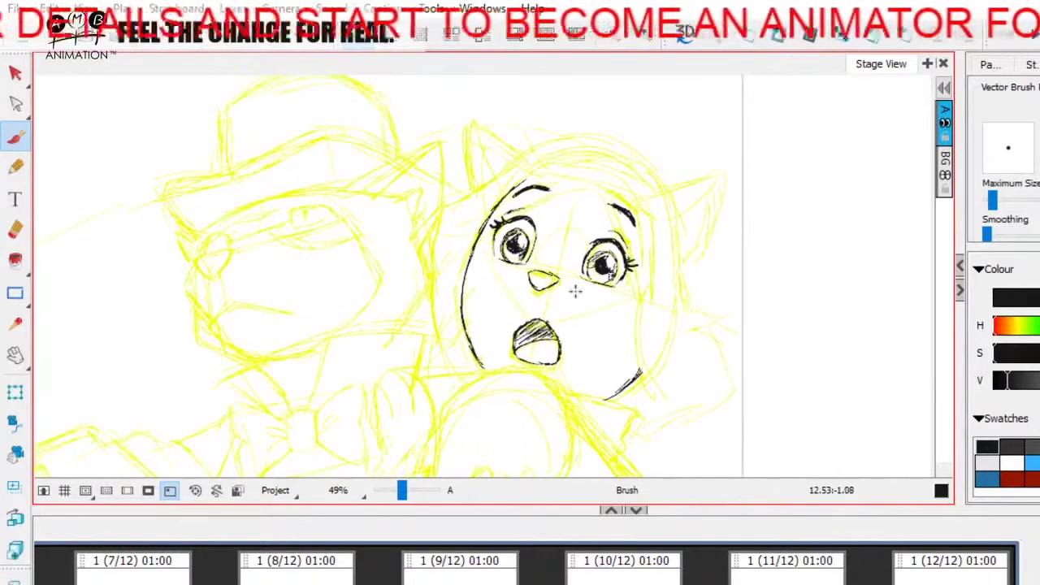
pyautogui.moveTo(564, 295); pyautogui.dragTo(615, 297)
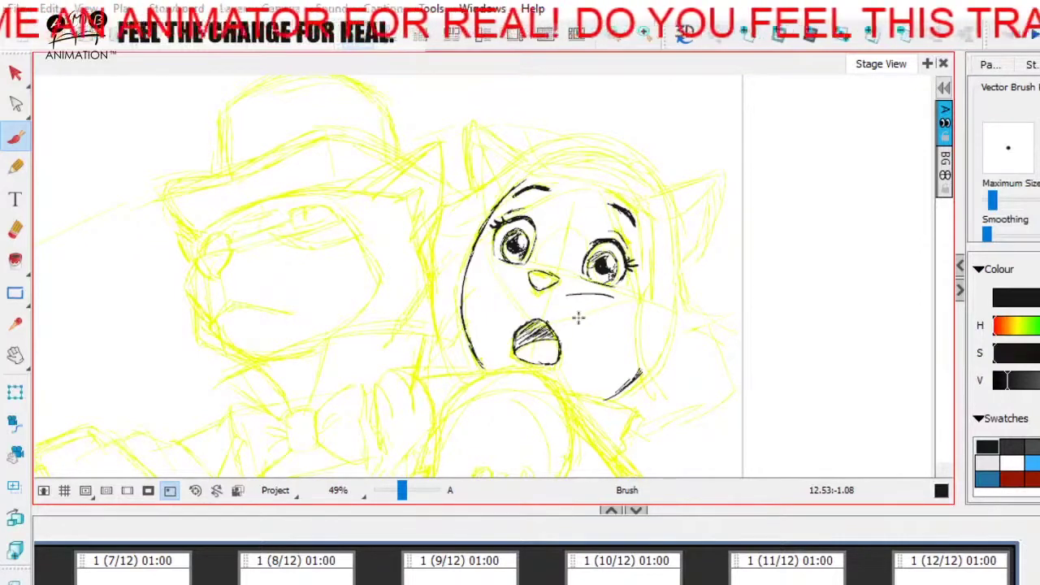
pyautogui.moveTo(571, 314); pyautogui.dragTo(605, 334)
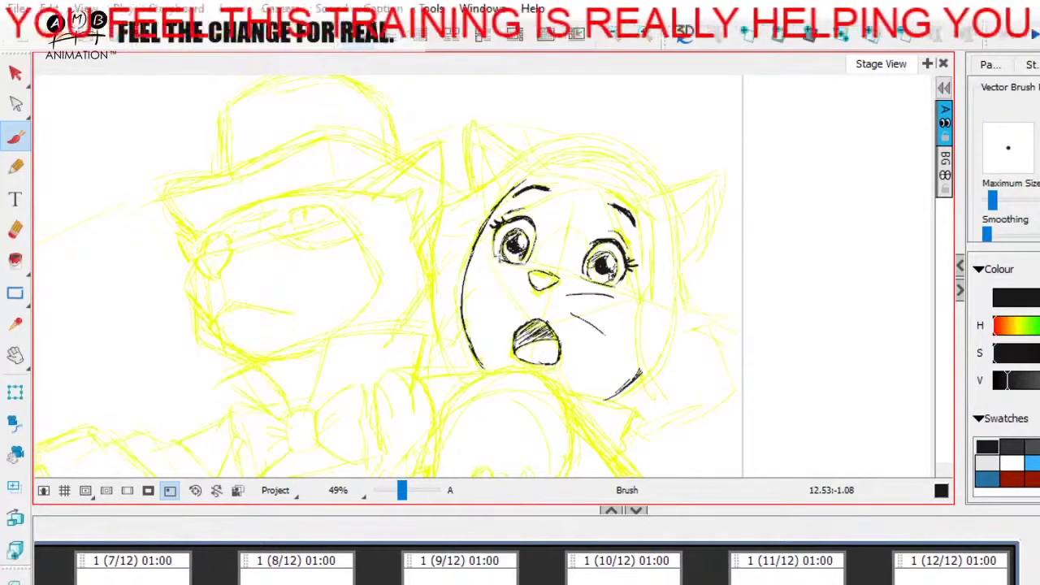
pyautogui.moveTo(487, 266); pyautogui.dragTo(522, 297)
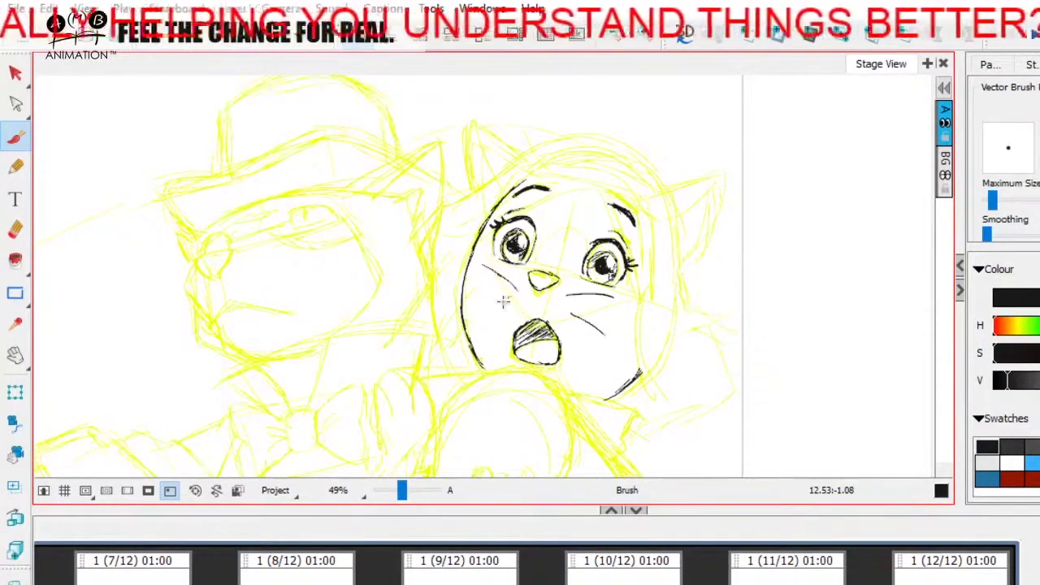
pyautogui.moveTo(480, 304); pyautogui.dragTo(517, 304)
pyautogui.press('space')
pyautogui.moveTo(684, 358); pyautogui.dragTo(650, 376)
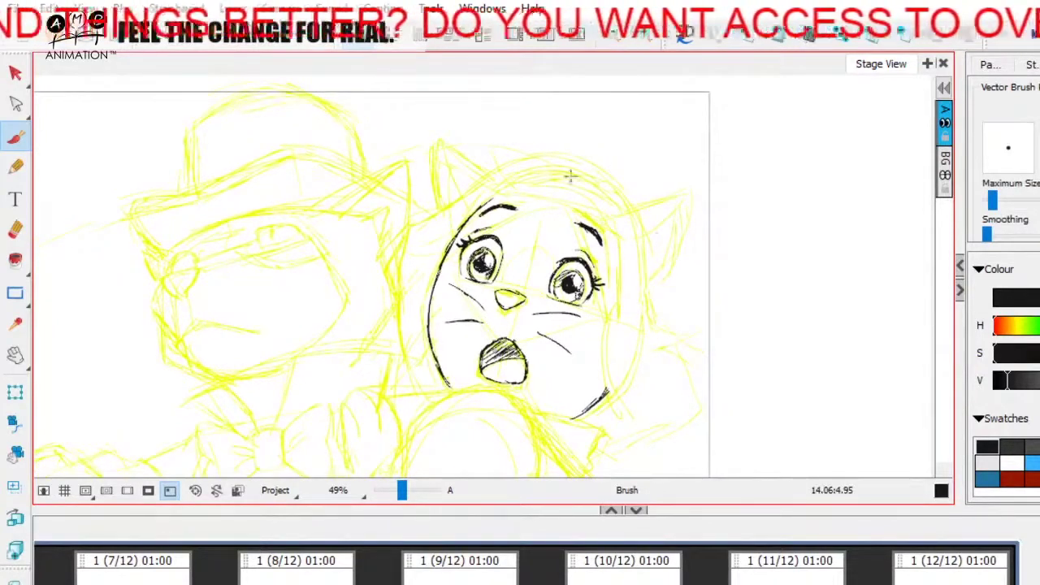
pyautogui.press('space')
pyautogui.moveTo(636, 357)
pyautogui.mouseDown()
pyautogui.moveTo(635, 348)
pyautogui.moveTo(637, 370)
pyautogui.mouseUp()
pyautogui.press('space')
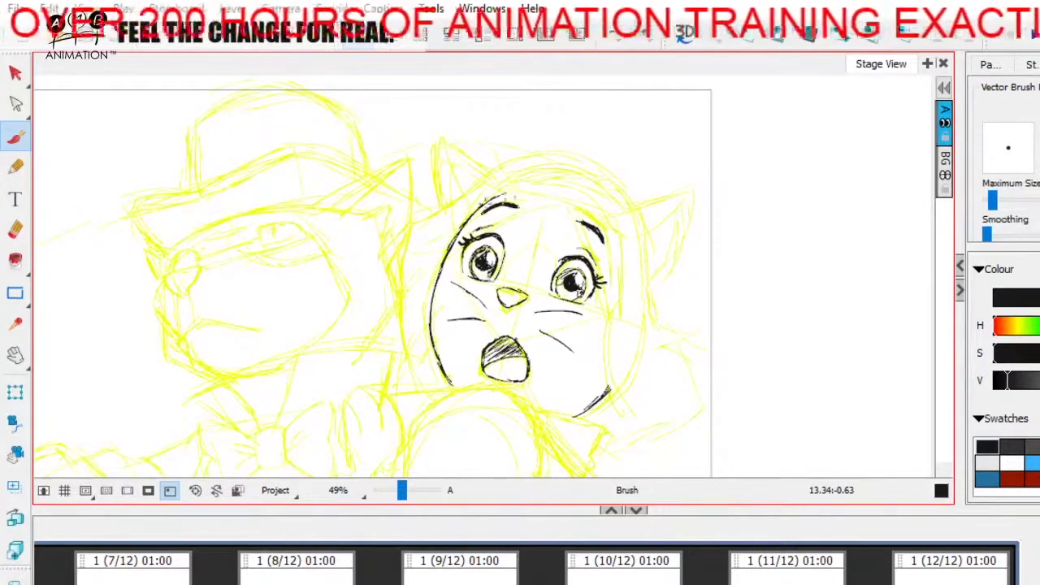
pyautogui.moveTo(503, 185)
pyautogui.mouseDown()
pyautogui.moveTo(613, 219)
pyautogui.moveTo(507, 191)
pyautogui.moveTo(512, 160)
pyautogui.moveTo(598, 163)
pyautogui.moveTo(659, 257)
pyautogui.moveTo(671, 331)
pyautogui.moveTo(698, 402)
pyautogui.mouseUp()
pyautogui.moveTo(682, 341)
pyautogui.mouseDown()
pyautogui.moveTo(520, 166)
pyautogui.moveTo(399, 225)
pyautogui.moveTo(366, 365)
pyautogui.mouseUp()
pyautogui.moveTo(397, 244); pyautogui.dragTo(377, 366)
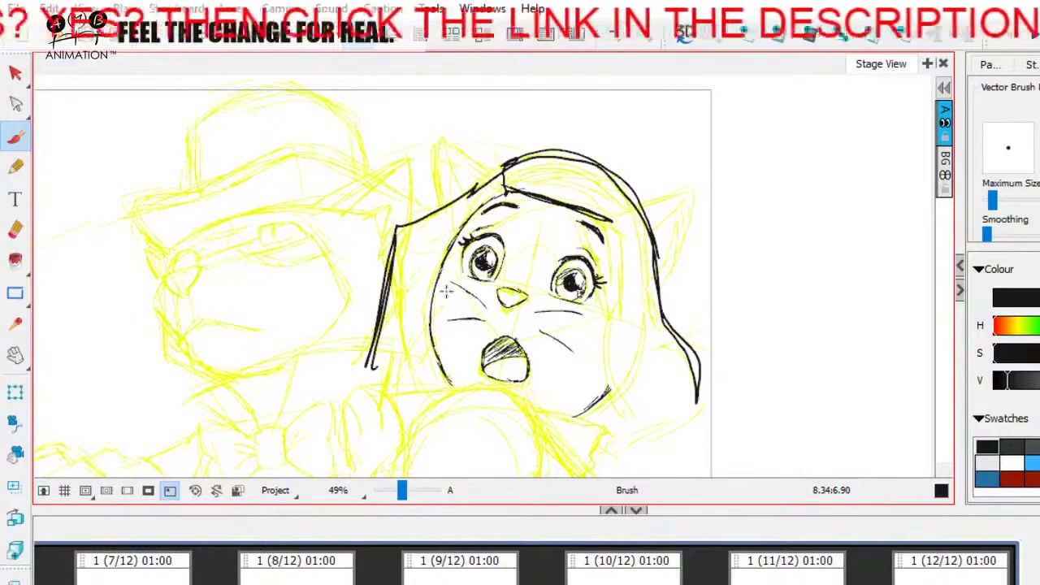
pyautogui.hotkey('ctrl', 'z')
pyautogui.hotkey('ctrl', 'z')
pyautogui.hotkey('ctrl', 'z')
pyautogui.hotkey('ctrl', 'z')
pyautogui.hotkey('ctrl', 'z')
pyautogui.hotkey('ctrl', 'z')
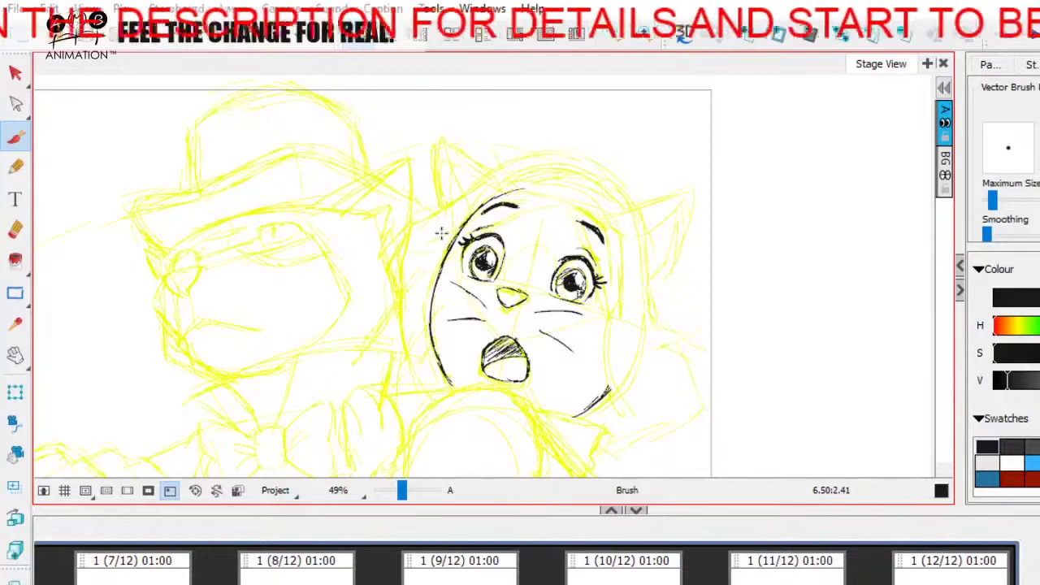
pyautogui.moveTo(436, 230)
pyautogui.mouseDown()
pyautogui.moveTo(480, 194)
pyautogui.moveTo(438, 234)
pyautogui.moveTo(466, 229)
pyautogui.mouseUp()
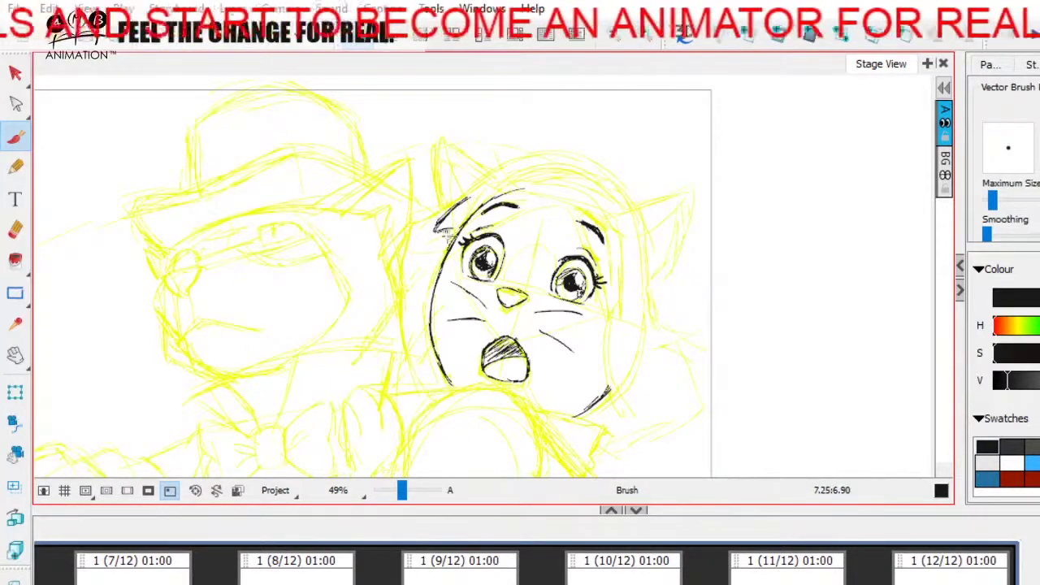
pyautogui.moveTo(446, 229); pyautogui.dragTo(398, 242)
pyautogui.hotkey('ctrl', 'z')
pyautogui.hotkey('ctrl', 'z')
pyautogui.hotkey('ctrl', 'z')
pyautogui.hotkey('ctrl', 'z')
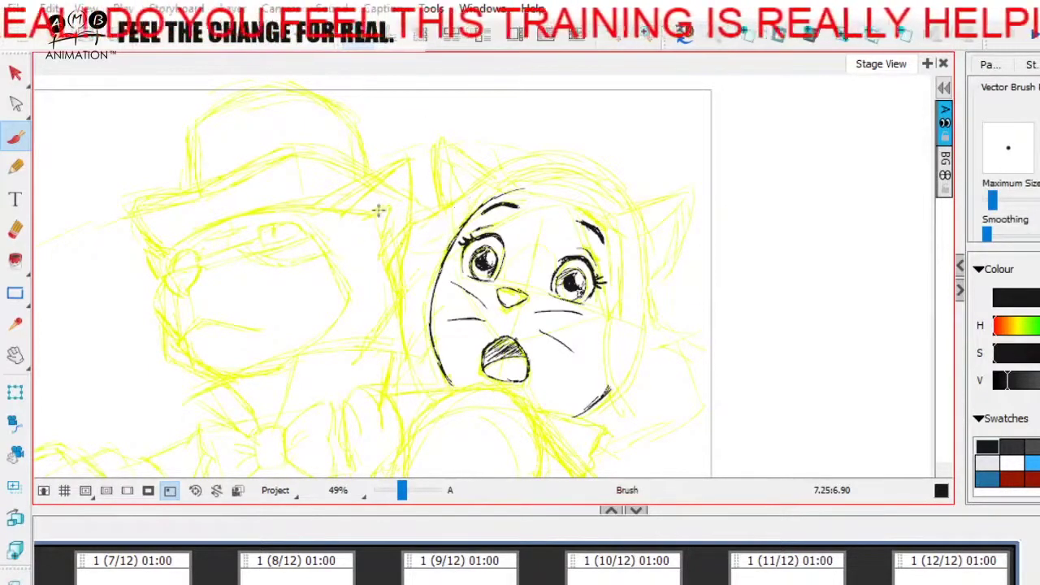
# - Ink pointed hair tufts from the second character's temple nearest the hat-wearing character up to a spiky cowlick atop the head
pyautogui.moveTo(456, 210); pyautogui.dragTo(402, 234)
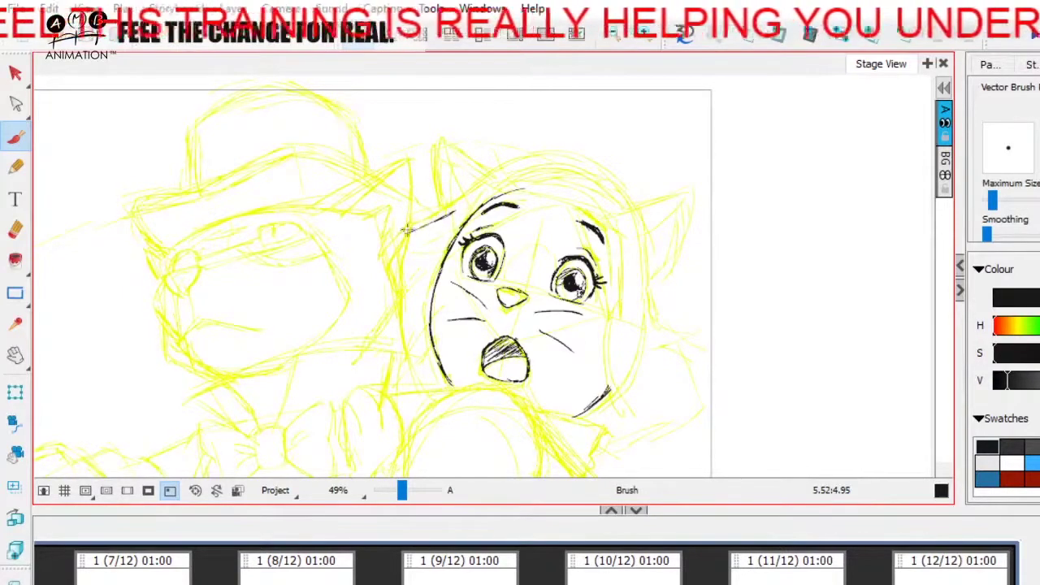
pyautogui.moveTo(396, 231)
pyautogui.mouseDown()
pyautogui.moveTo(423, 236)
pyautogui.moveTo(409, 238)
pyautogui.moveTo(457, 213)
pyautogui.mouseUp()
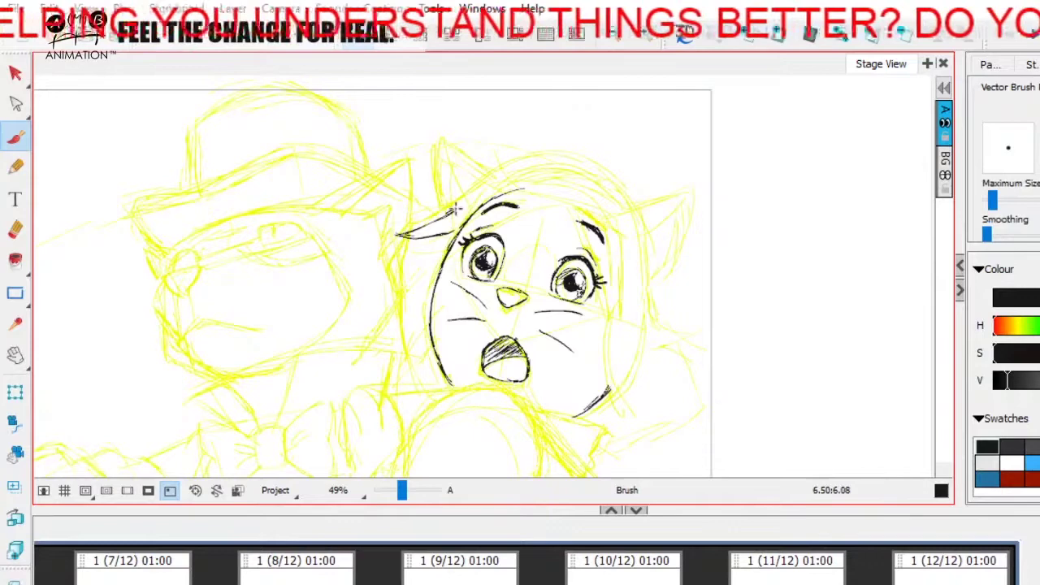
pyautogui.moveTo(443, 213)
pyautogui.mouseDown()
pyautogui.moveTo(508, 179)
pyautogui.moveTo(466, 188)
pyautogui.moveTo(504, 184)
pyautogui.mouseUp()
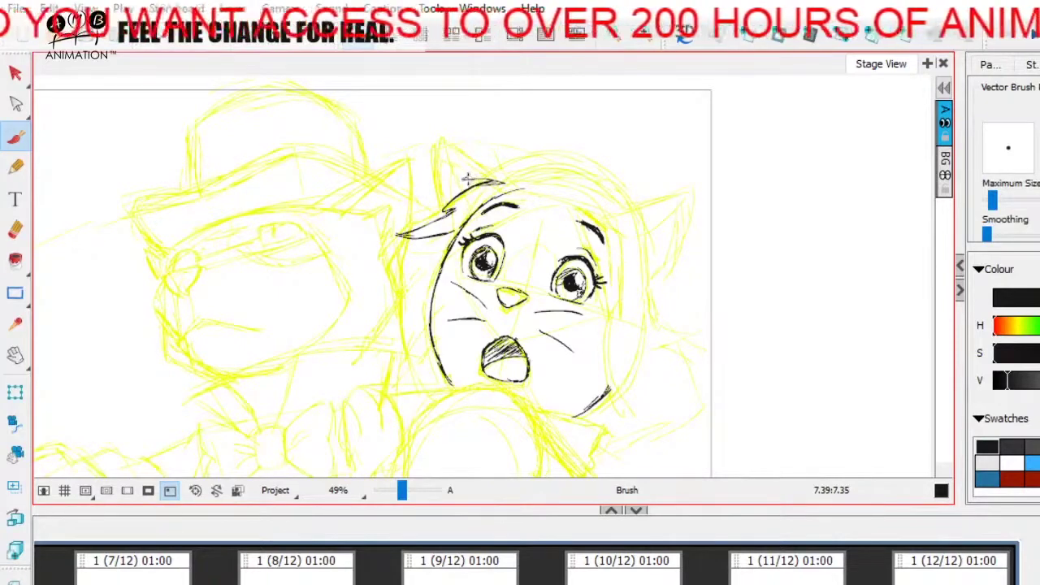
pyautogui.moveTo(456, 179)
pyautogui.mouseDown()
pyautogui.moveTo(533, 175)
pyautogui.moveTo(489, 165)
pyautogui.moveTo(533, 172)
pyautogui.moveTo(514, 144)
pyautogui.moveTo(552, 171)
pyautogui.moveTo(517, 145)
pyautogui.moveTo(530, 173)
pyautogui.mouseUp()
pyautogui.press('space')
pyautogui.moveTo(647, 303); pyautogui.dragTo(658, 301)
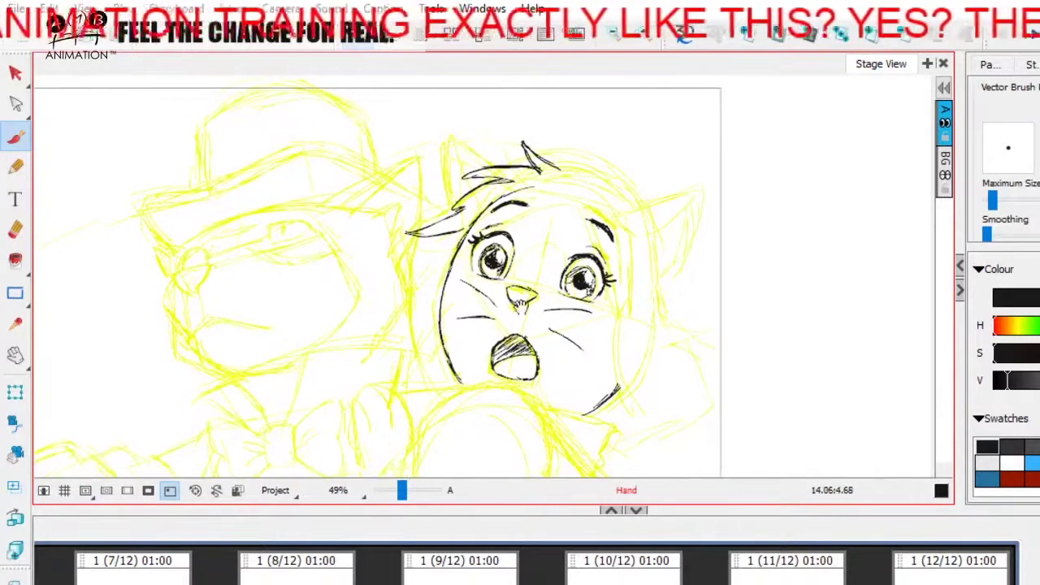
pyautogui.moveTo(514, 304); pyautogui.dragTo(531, 307)
# - Ink the second character's hair on the side facing the hat-wearing character, running from the temple tuft down to pointed locks beside the jaw
pyautogui.moveTo(431, 234)
pyautogui.mouseDown()
pyautogui.moveTo(418, 333)
pyautogui.moveTo(425, 392)
pyautogui.mouseUp()
pyautogui.hotkey('ctrl', 'z')
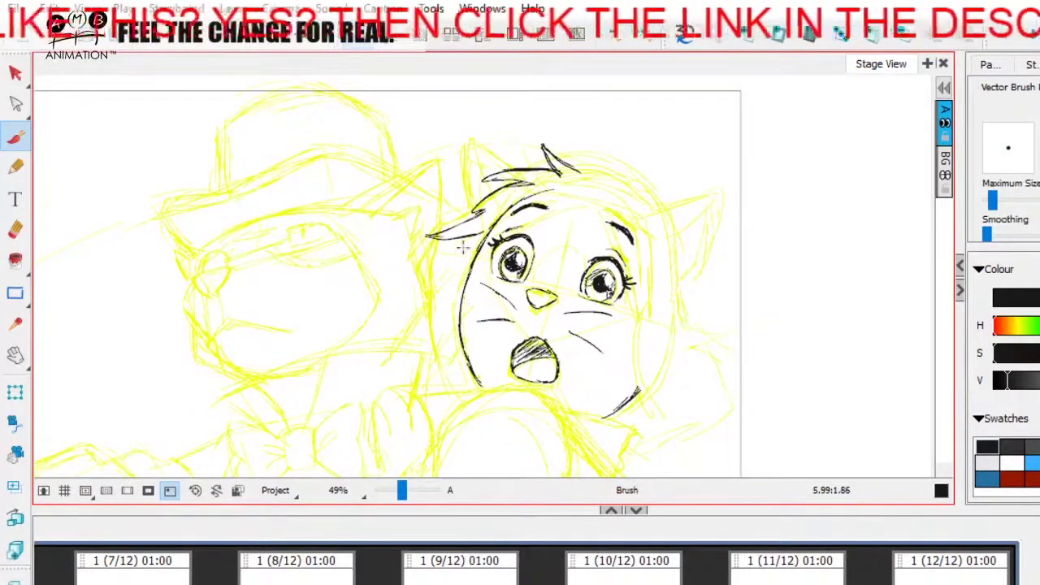
pyautogui.moveTo(477, 235)
pyautogui.mouseDown()
pyautogui.moveTo(442, 260)
pyautogui.moveTo(418, 319)
pyautogui.moveTo(427, 336)
pyautogui.moveTo(448, 312)
pyautogui.moveTo(442, 337)
pyautogui.mouseUp()
pyautogui.press('space')
pyautogui.moveTo(445, 328)
pyautogui.mouseDown()
pyautogui.moveTo(445, 372)
pyautogui.moveTo(468, 336)
pyautogui.moveTo(525, 387)
pyautogui.mouseUp()
pyautogui.press('space')
pyautogui.press('space')
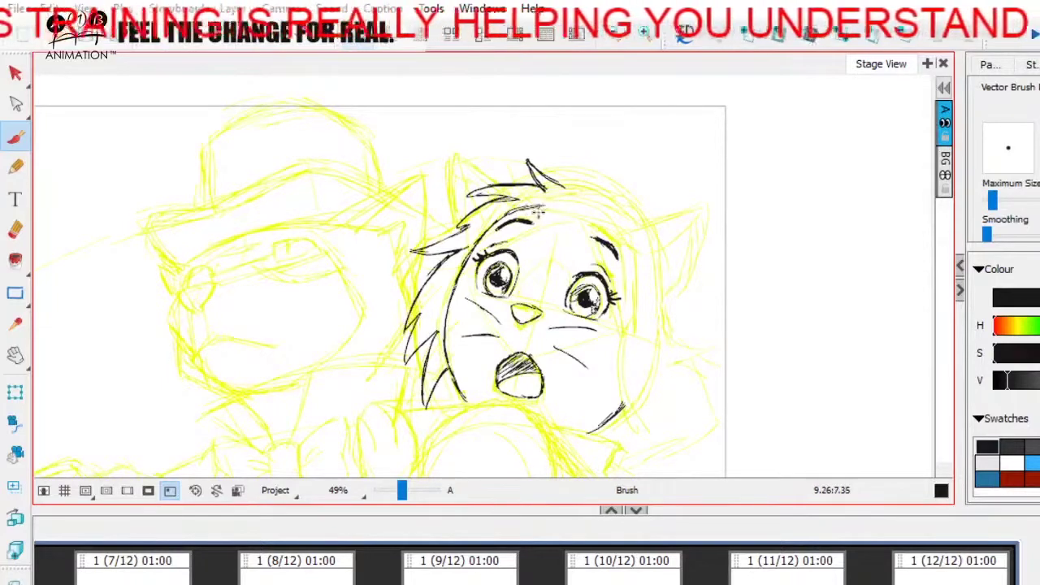
# - Ink the second character's jagged fringe across the forehead, with short pointed strands ending above the outer eyebrow
pyautogui.moveTo(537, 214); pyautogui.dragTo(553, 205)
pyautogui.press('space')
pyautogui.moveTo(564, 217); pyautogui.dragTo(560, 217)
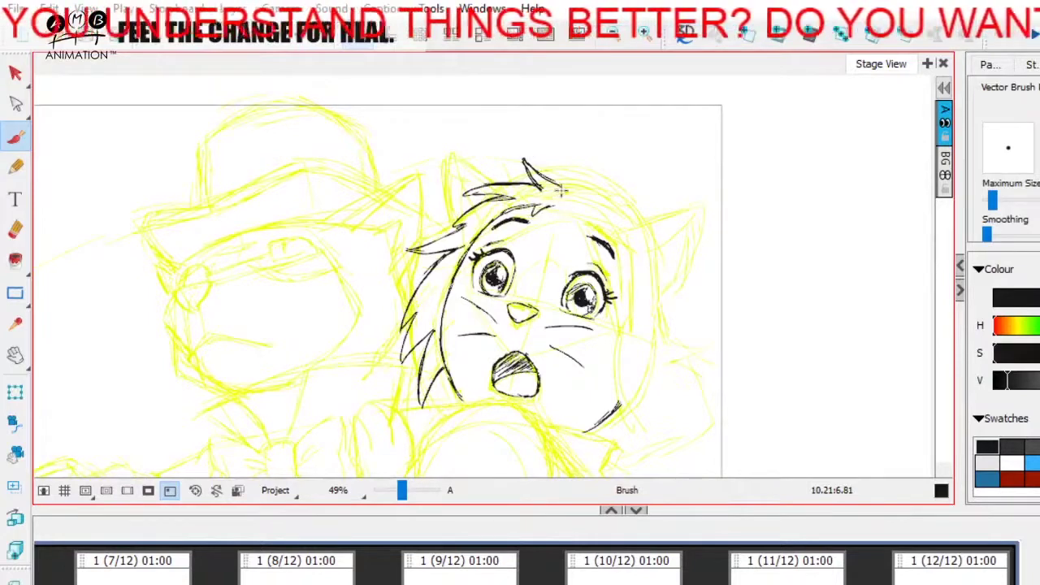
pyautogui.moveTo(566, 208); pyautogui.dragTo(574, 237)
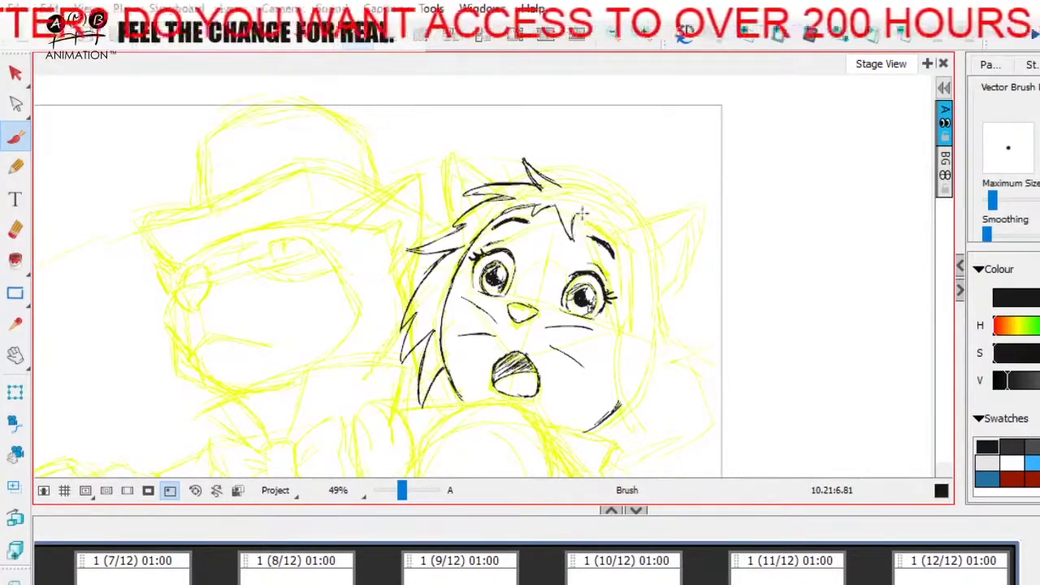
pyautogui.moveTo(582, 213)
pyautogui.mouseDown()
pyautogui.moveTo(586, 234)
pyautogui.moveTo(582, 216)
pyautogui.moveTo(622, 234)
pyautogui.mouseUp()
pyautogui.hotkey('ctrl', 'z')
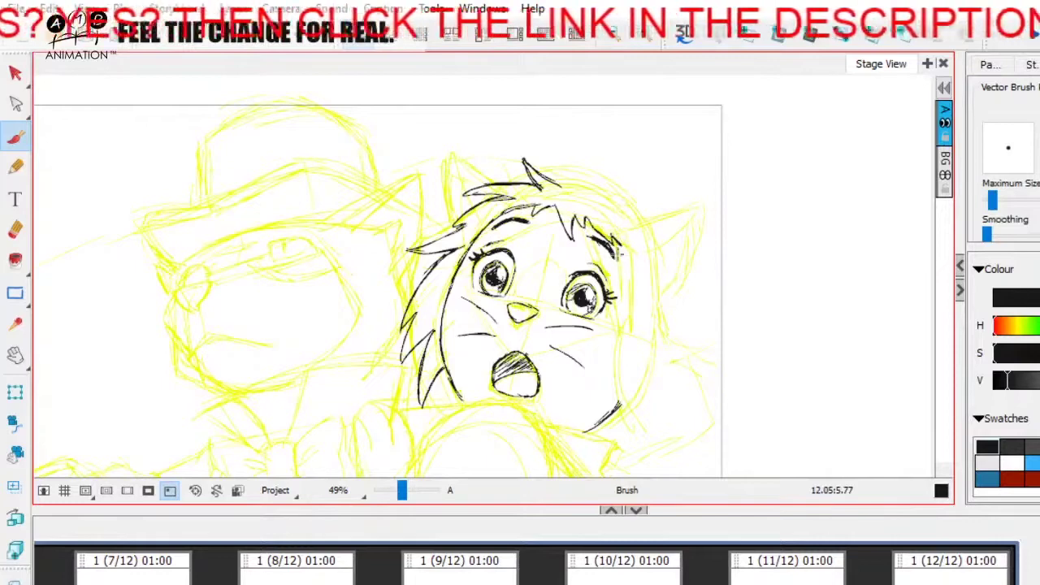
pyautogui.moveTo(620, 243)
pyautogui.mouseDown()
pyautogui.moveTo(625, 293)
pyautogui.moveTo(610, 246)
pyautogui.mouseUp()
# - Ink the hairline from the fringe down past the outer eye, adding a curved lock over the cheek that reaches the jaw
pyautogui.press('space')
pyautogui.moveTo(636, 280); pyautogui.dragTo(613, 245)
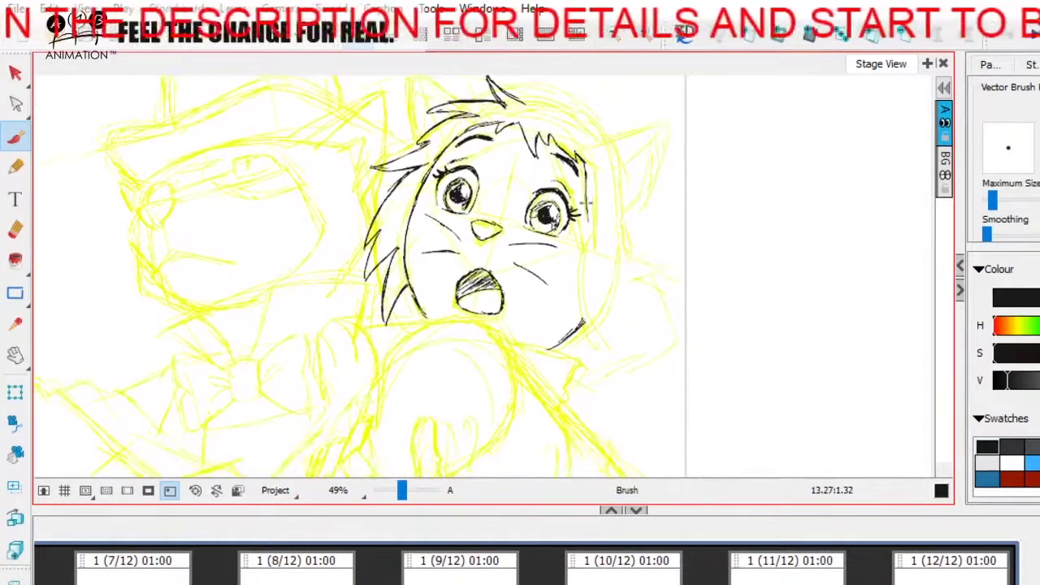
pyautogui.moveTo(589, 226); pyautogui.dragTo(580, 302)
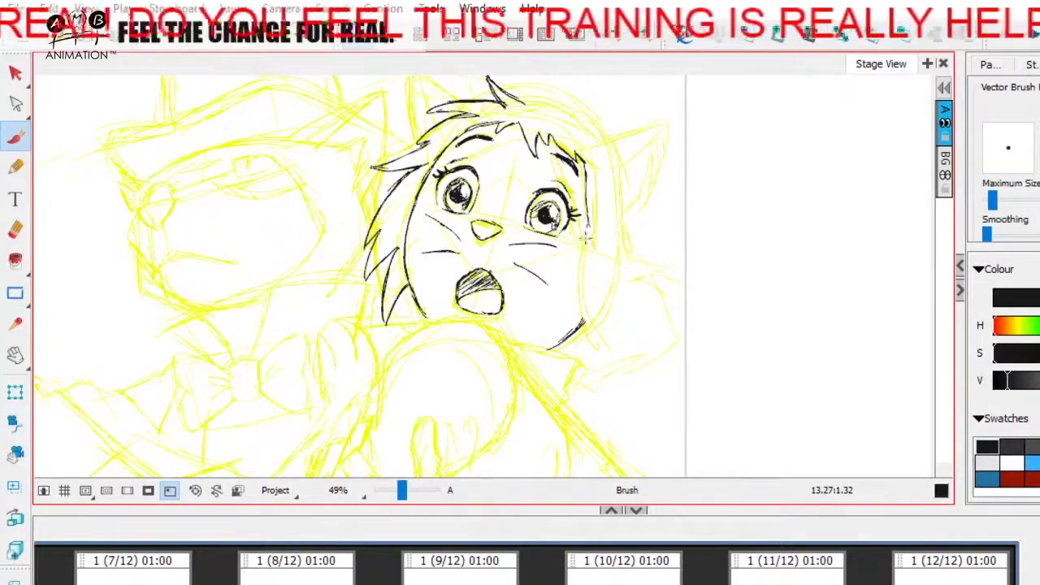
pyautogui.moveTo(588, 228)
pyautogui.mouseDown()
pyautogui.moveTo(568, 275)
pyautogui.moveTo(583, 243)
pyautogui.moveTo(569, 310)
pyautogui.mouseUp()
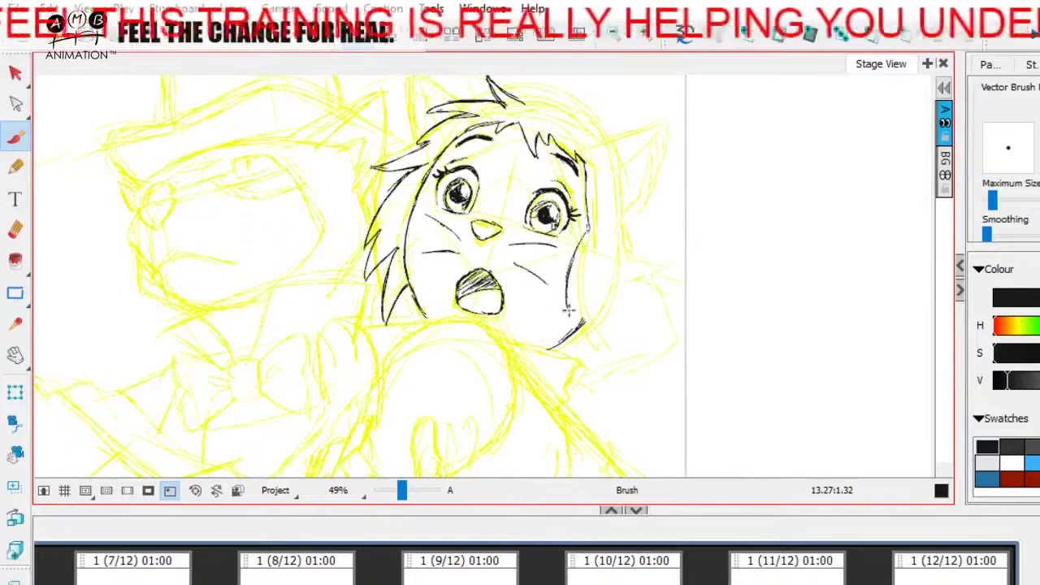
pyautogui.scroll(-2, 578, 244)
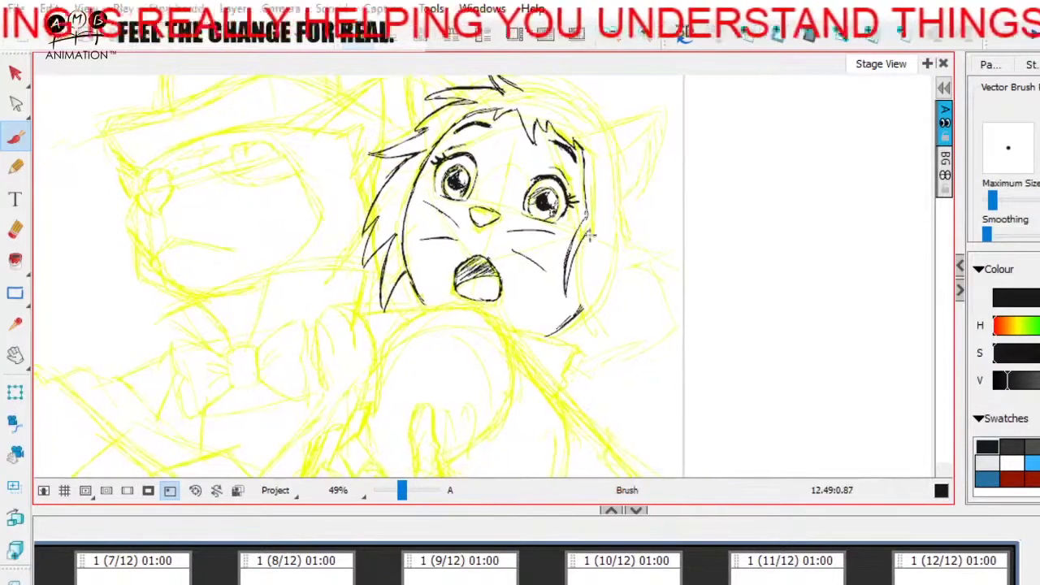
pyautogui.moveTo(584, 237); pyautogui.dragTo(591, 319)
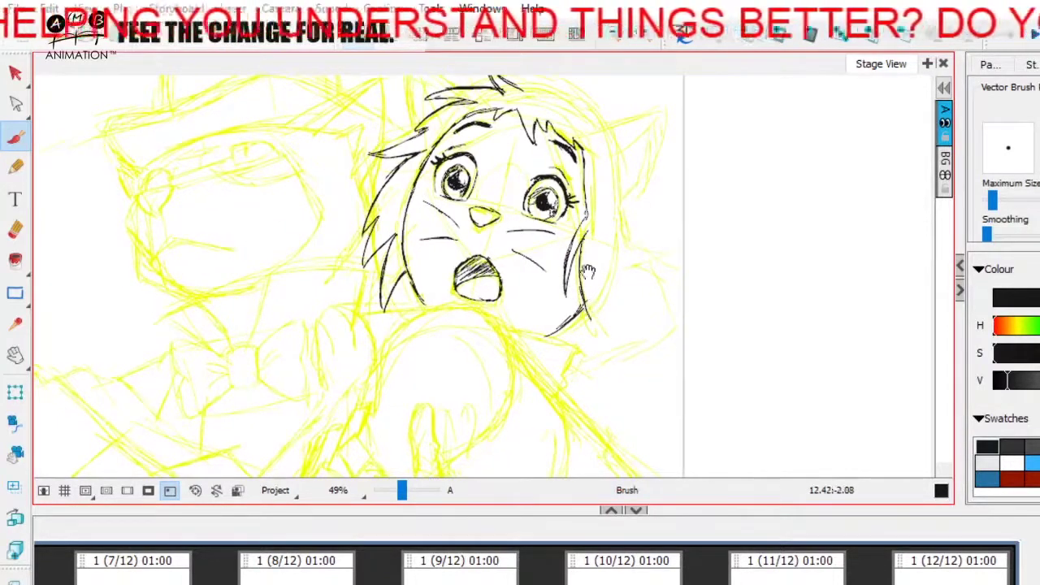
# - Ink the top contour of the second character's hair from the cowlick to the outer ear and add small jagged tufts in front of it
pyautogui.moveTo(600, 265); pyautogui.dragTo(612, 323)
pyautogui.moveTo(705, 310); pyautogui.dragTo(710, 335)
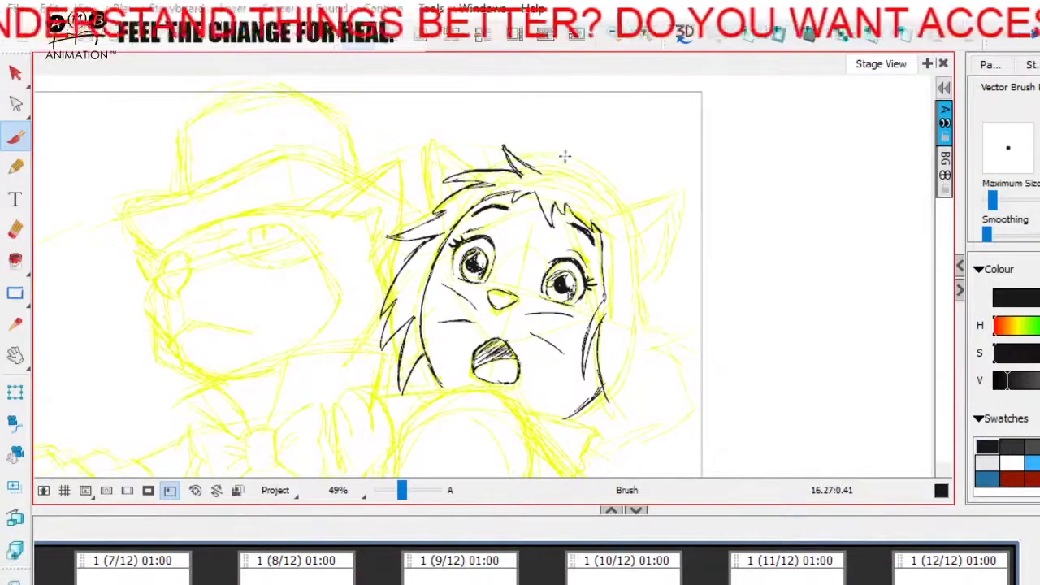
pyautogui.moveTo(533, 167)
pyautogui.mouseDown()
pyautogui.moveTo(570, 169)
pyautogui.moveTo(615, 215)
pyautogui.mouseUp()
pyautogui.moveTo(710, 349); pyautogui.dragTo(675, 330)
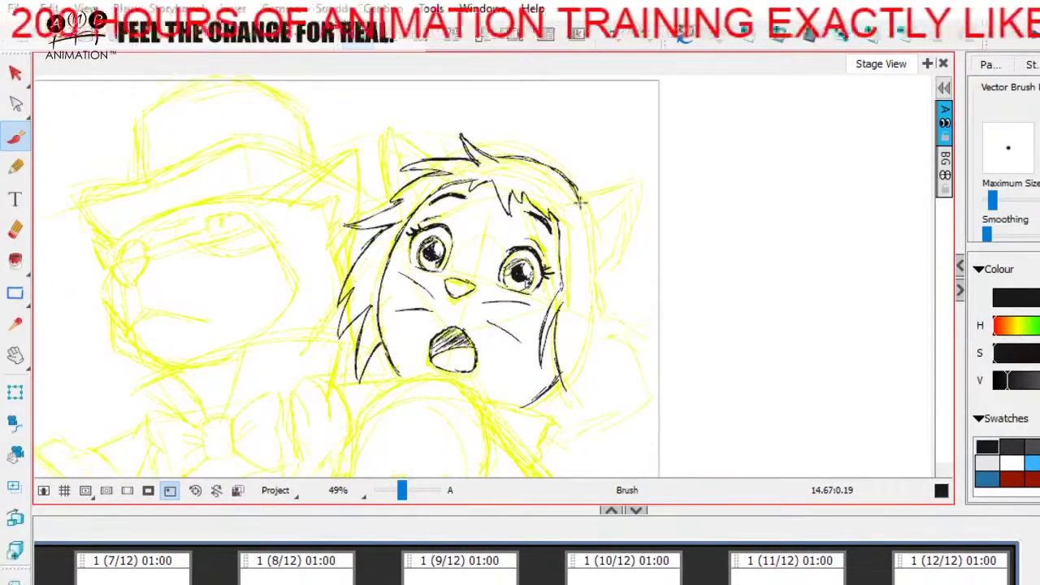
pyautogui.scroll(-1, 577, 191)
pyautogui.moveTo(580, 201)
pyautogui.mouseDown()
pyautogui.moveTo(599, 232)
pyautogui.moveTo(603, 225)
pyautogui.moveTo(595, 233)
pyautogui.moveTo(598, 259)
pyautogui.mouseUp()
pyautogui.moveTo(700, 301); pyautogui.dragTo(698, 269)
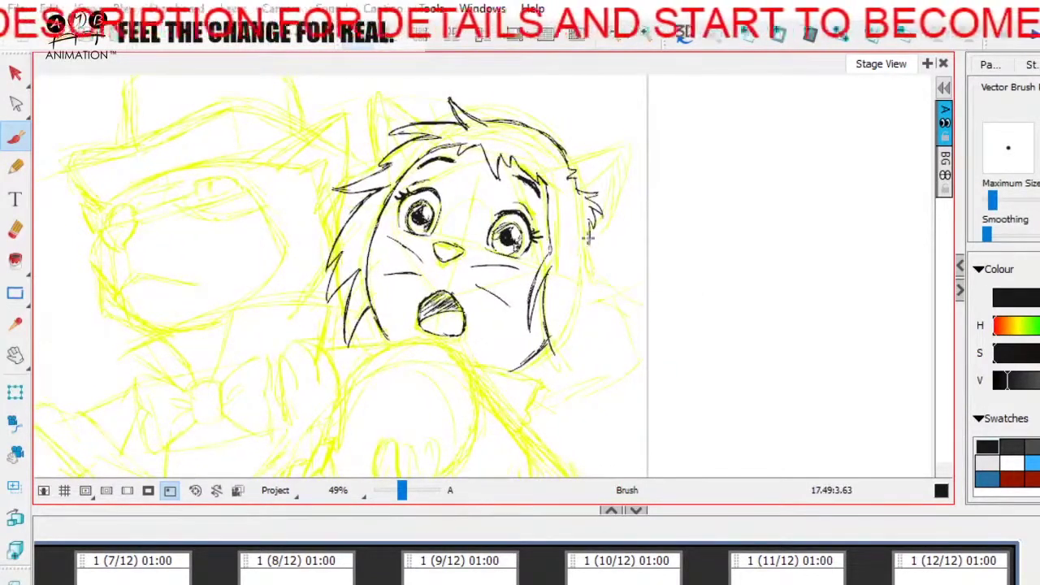
pyautogui.moveTo(595, 248); pyautogui.dragTo(599, 253)
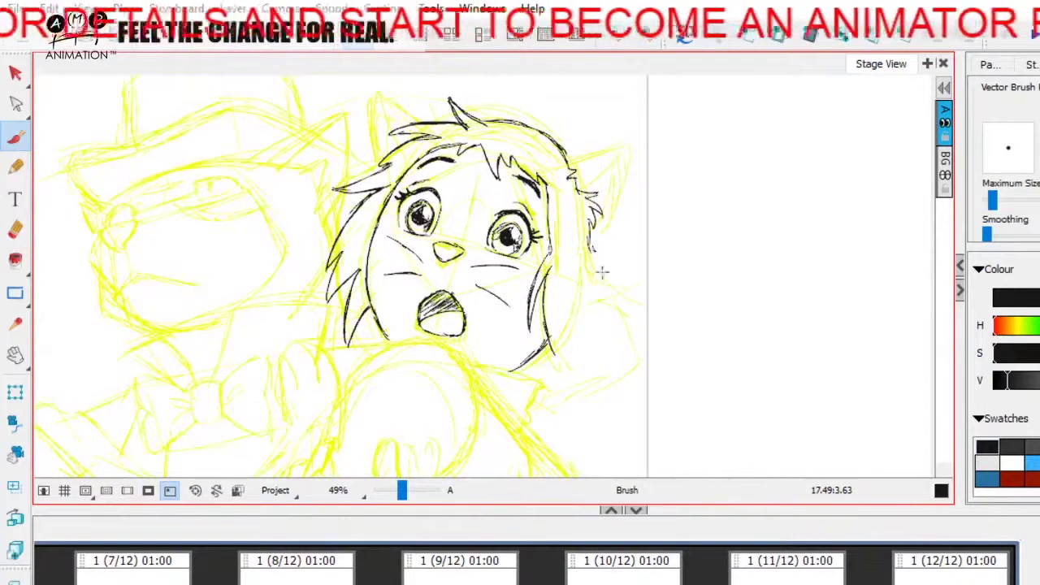
# - Ink large jagged tufts down the outer edge of the second character's hair, from below the outer ear to jaw level
pyautogui.moveTo(631, 301); pyautogui.dragTo(618, 307)
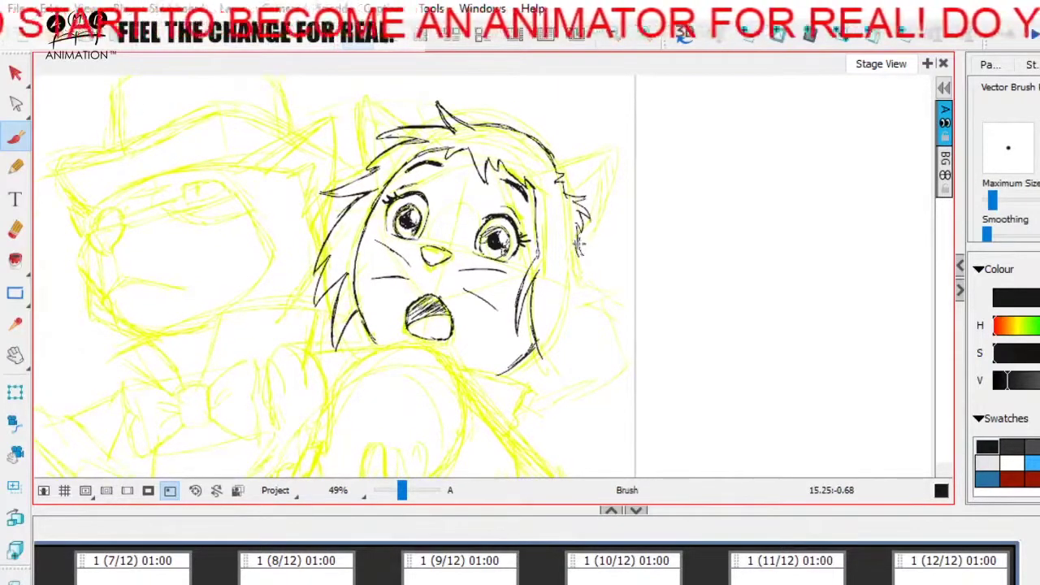
pyautogui.moveTo(575, 248)
pyautogui.mouseDown()
pyautogui.moveTo(633, 279)
pyautogui.moveTo(635, 362)
pyautogui.moveTo(582, 415)
pyautogui.moveTo(515, 403)
pyautogui.mouseUp()
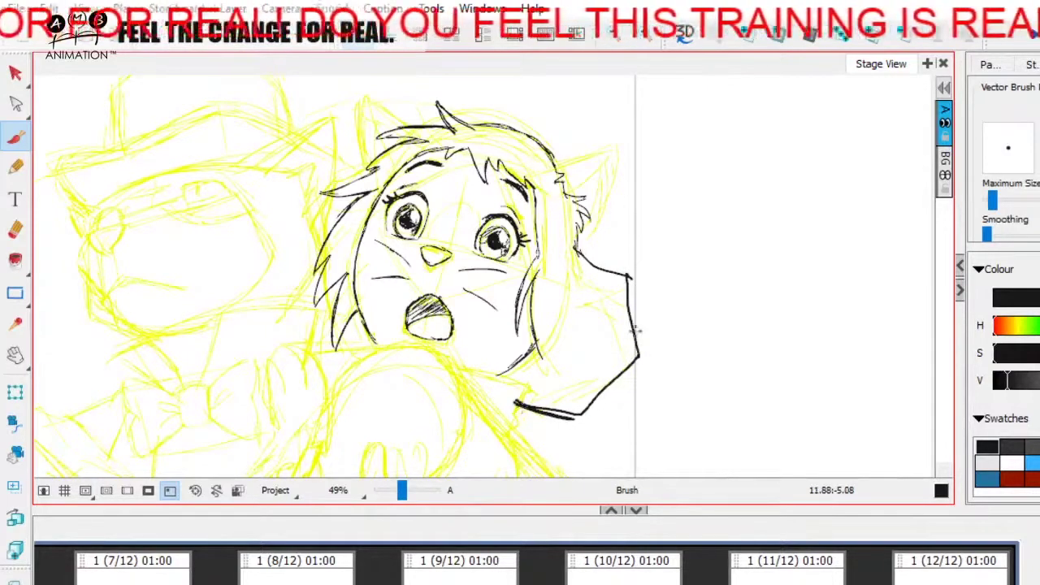
pyautogui.hotkey('ctrl', 'z')
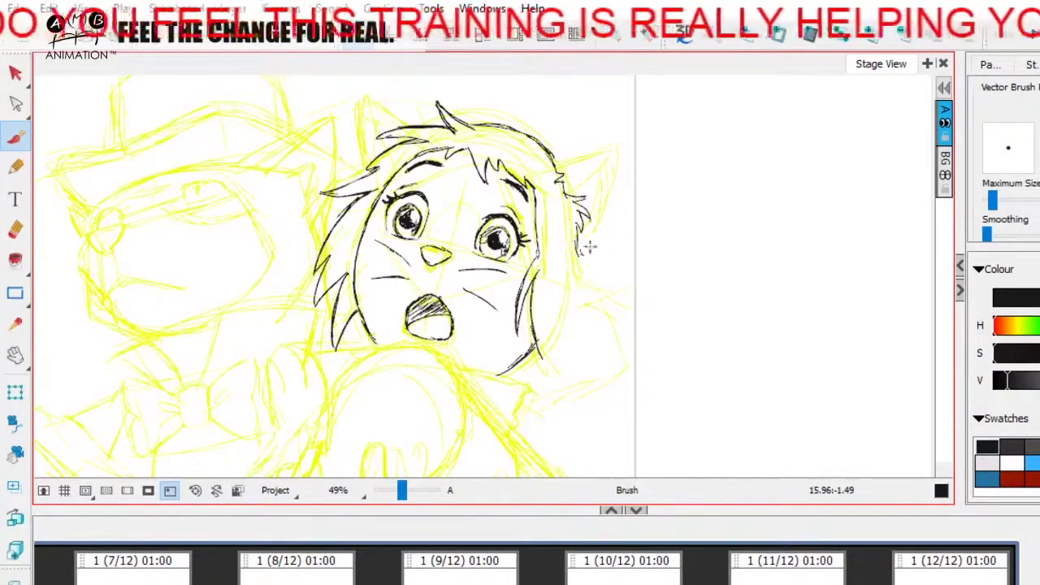
pyautogui.moveTo(582, 252)
pyautogui.mouseDown()
pyautogui.moveTo(619, 270)
pyautogui.moveTo(608, 283)
pyautogui.moveTo(631, 295)
pyautogui.moveTo(598, 306)
pyautogui.moveTo(593, 292)
pyautogui.moveTo(626, 285)
pyautogui.mouseUp()
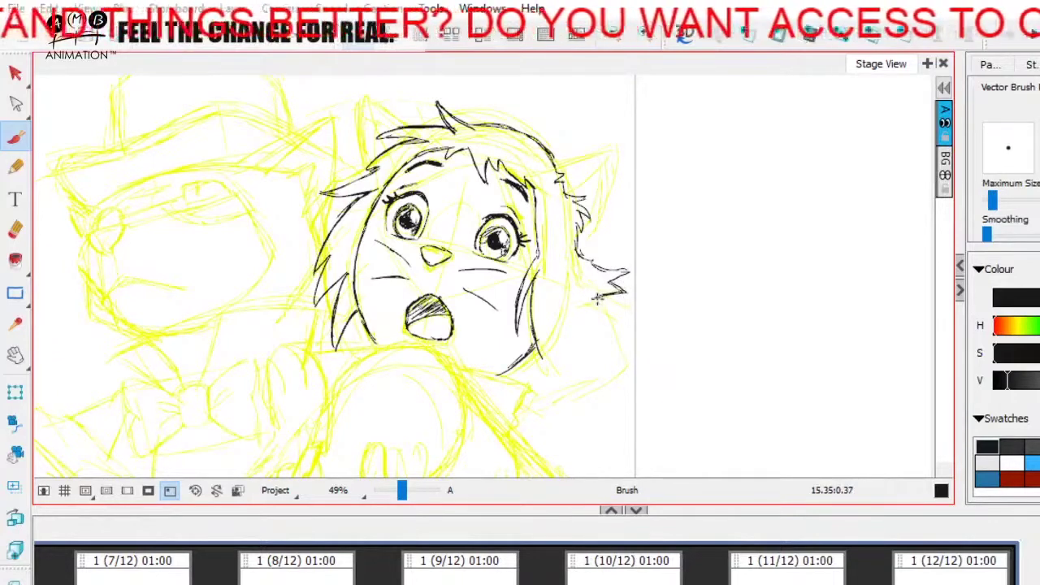
pyautogui.moveTo(596, 299)
pyautogui.mouseDown()
pyautogui.moveTo(631, 325)
pyautogui.moveTo(598, 321)
pyautogui.moveTo(636, 337)
pyautogui.moveTo(624, 369)
pyautogui.moveTo(596, 322)
pyautogui.mouseUp()
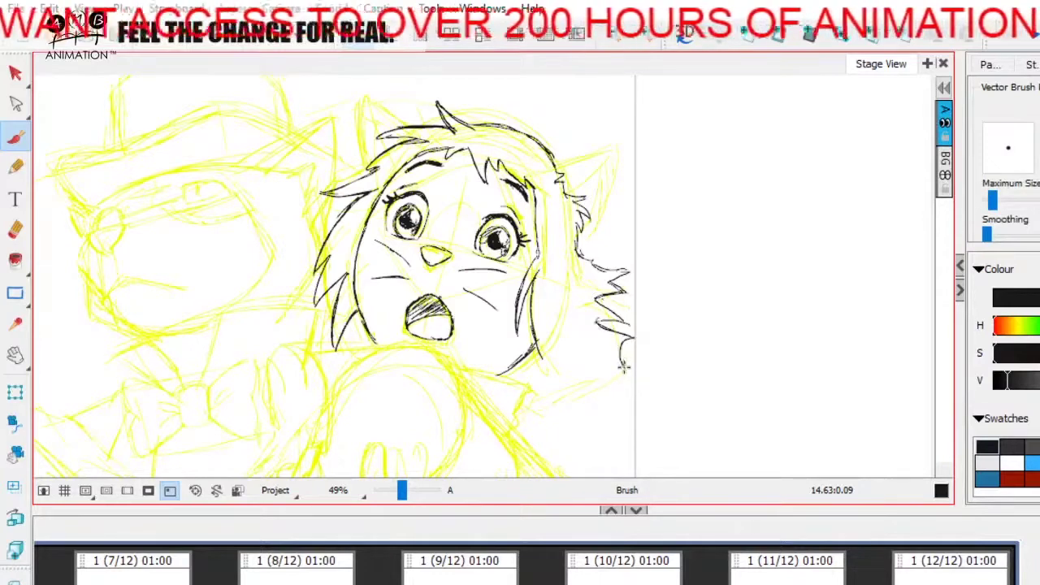
pyautogui.moveTo(624, 367)
pyautogui.mouseDown()
pyautogui.moveTo(591, 349)
pyautogui.moveTo(608, 360)
pyautogui.moveTo(585, 377)
pyautogui.mouseUp()
pyautogui.press('space')
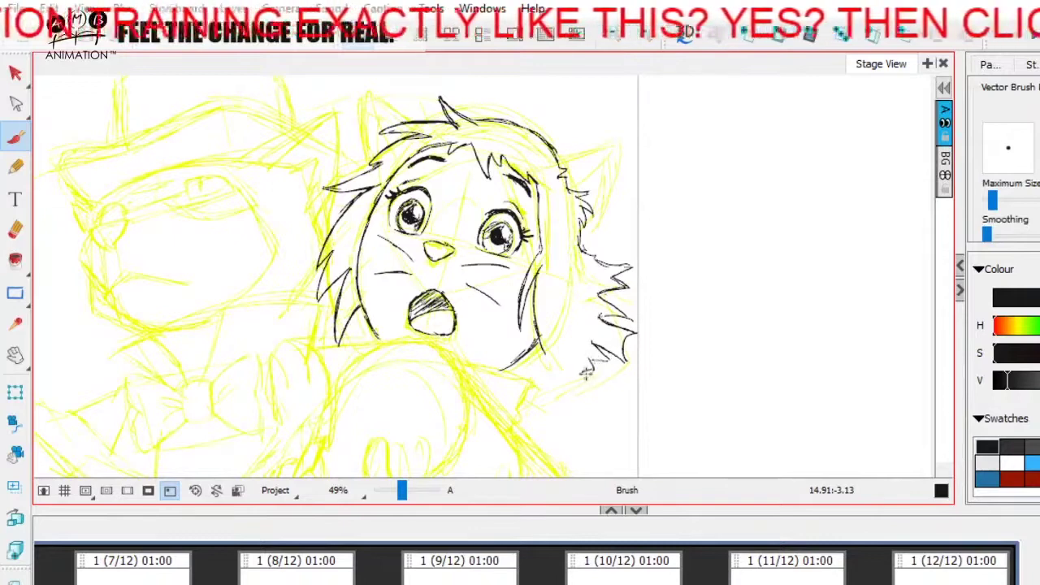
# - Ink zigzag hair tips below the second character's outer jaw to finish the lower edge of the hair
pyautogui.moveTo(538, 378)
pyautogui.mouseDown()
pyautogui.moveTo(586, 393)
pyautogui.moveTo(551, 377)
pyautogui.moveTo(562, 398)
pyautogui.mouseUp()
pyautogui.moveTo(552, 382)
pyautogui.mouseDown()
pyautogui.moveTo(588, 400)
pyautogui.moveTo(557, 393)
pyautogui.mouseUp()
pyautogui.moveTo(555, 414); pyautogui.dragTo(636, 366)
pyautogui.moveTo(592, 392); pyautogui.dragTo(636, 367)
pyautogui.moveTo(634, 366)
pyautogui.mouseDown()
pyautogui.moveTo(638, 272)
pyautogui.moveTo(590, 252)
pyautogui.moveTo(624, 268)
pyautogui.mouseUp()
pyautogui.hotkey('ctrl', 'z')
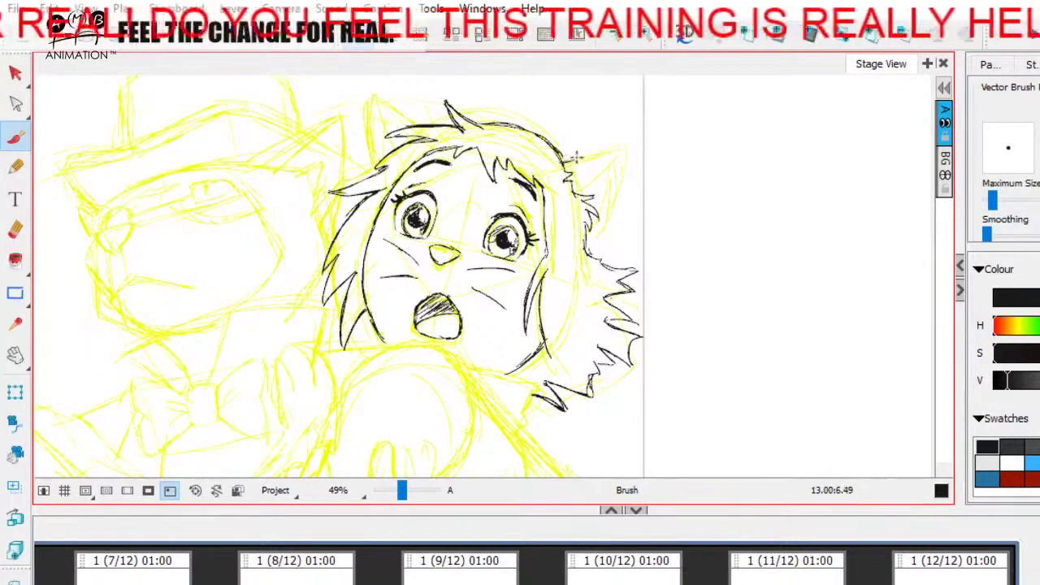
# - Ink the outlines of the second character's two pointed ears, joining them to the hair
pyautogui.moveTo(567, 166); pyautogui.dragTo(622, 149)
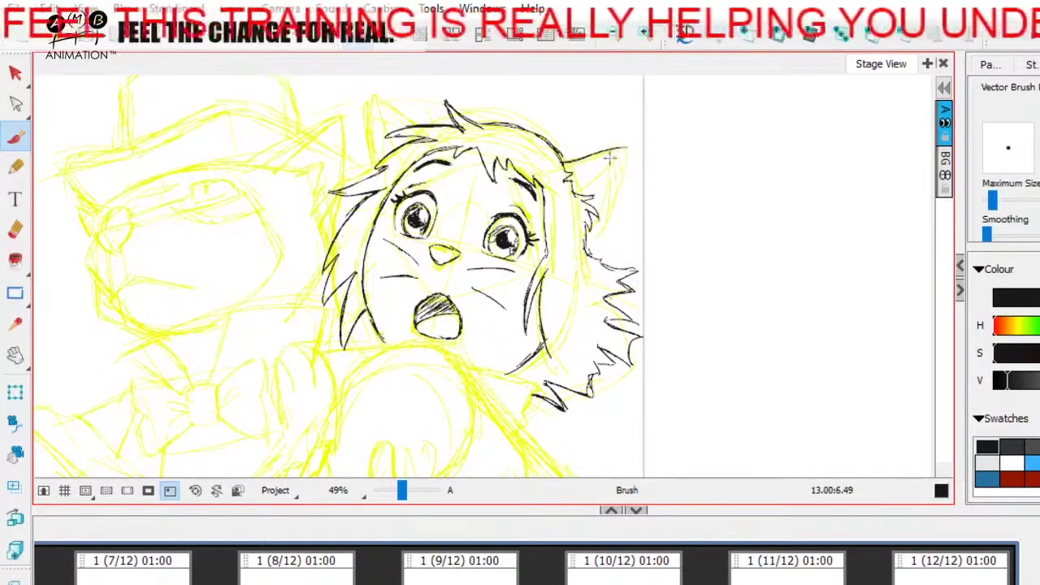
pyautogui.moveTo(628, 152)
pyautogui.mouseDown()
pyautogui.moveTo(609, 218)
pyautogui.moveTo(587, 248)
pyautogui.mouseUp()
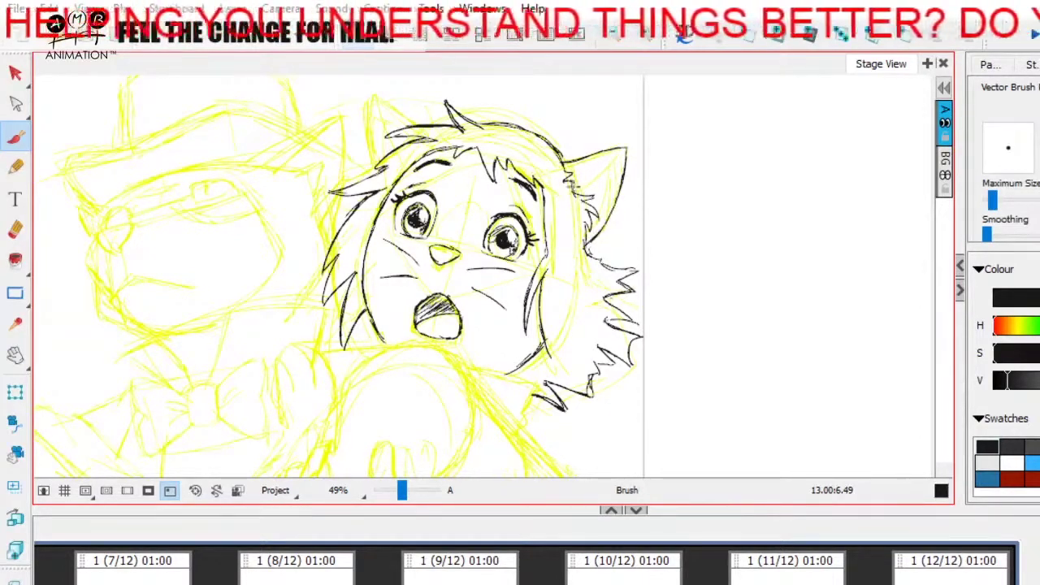
pyautogui.moveTo(634, 179); pyautogui.dragTo(711, 226)
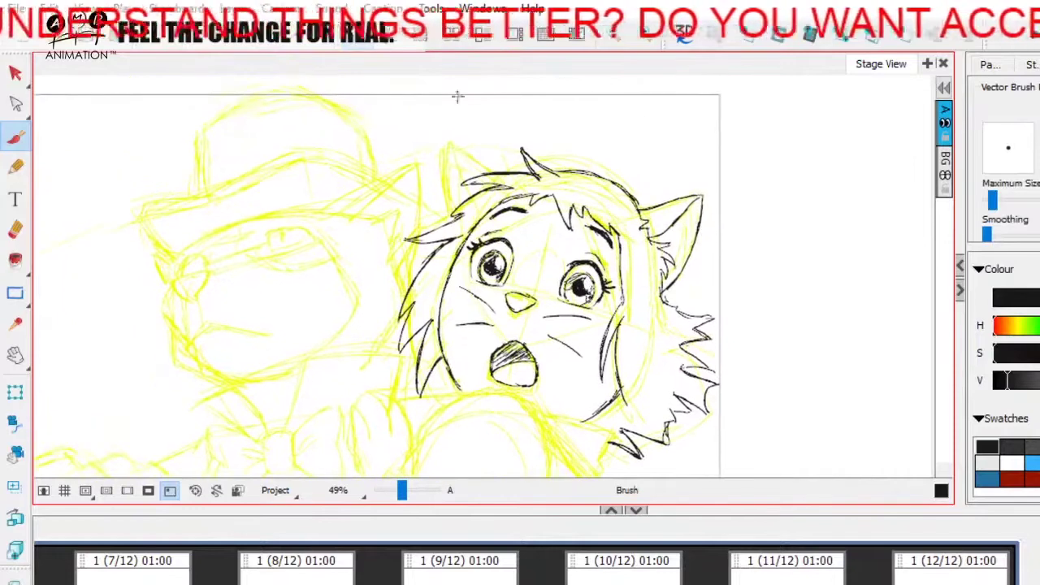
pyautogui.moveTo(448, 147); pyautogui.dragTo(451, 202)
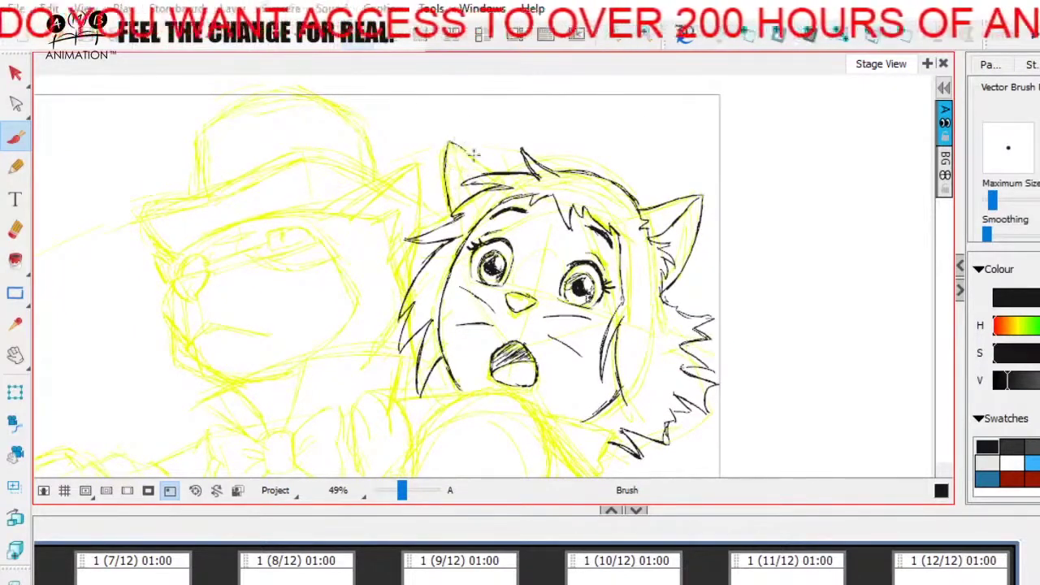
pyautogui.moveTo(457, 145); pyautogui.dragTo(498, 174)
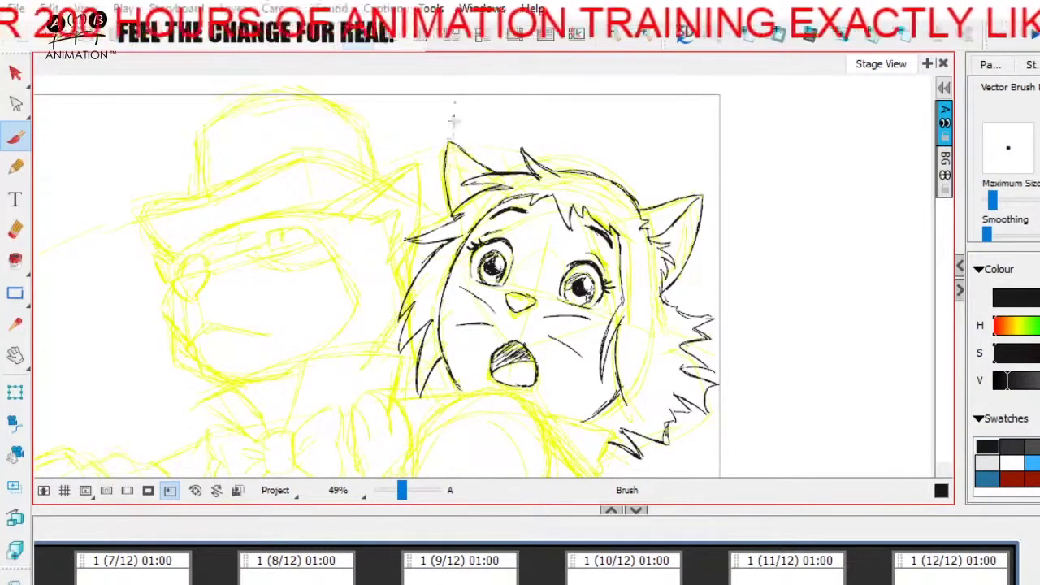
pyautogui.moveTo(722, 274); pyautogui.dragTo(722, 234)
pyautogui.moveTo(402, 491); pyautogui.dragTo(399, 492)
pyautogui.moveTo(539, 380); pyautogui.dragTo(605, 352)
pyautogui.moveTo(660, 394)
pyautogui.mouseDown()
pyautogui.moveTo(651, 374)
pyautogui.moveTo(663, 384)
pyautogui.mouseUp()
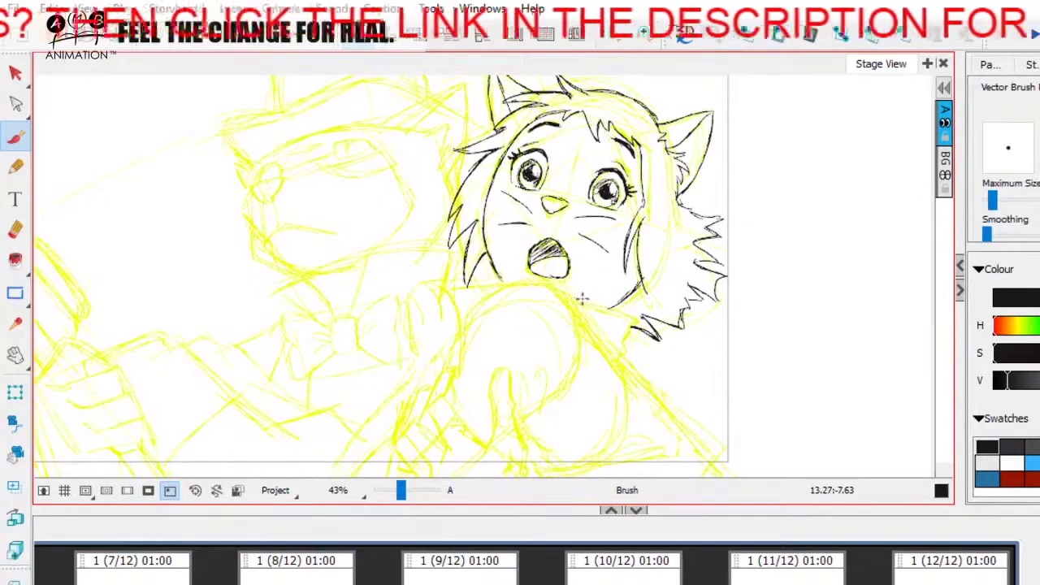
# - Ink the neckline below the second character's chin with its small jagged edge, plus the outer curve of the rounded body form beneath
pyautogui.moveTo(572, 302)
pyautogui.mouseDown()
pyautogui.moveTo(635, 319)
pyautogui.moveTo(620, 300)
pyautogui.mouseUp()
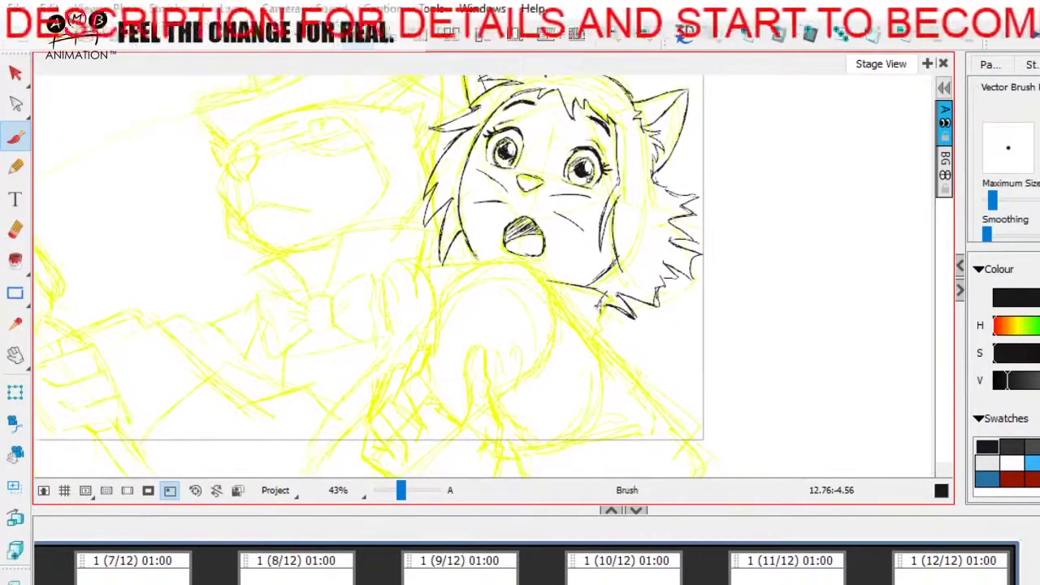
pyautogui.moveTo(600, 308); pyautogui.dragTo(601, 340)
pyautogui.moveTo(579, 315); pyautogui.dragTo(574, 319)
pyautogui.scroll(-2, 583, 321)
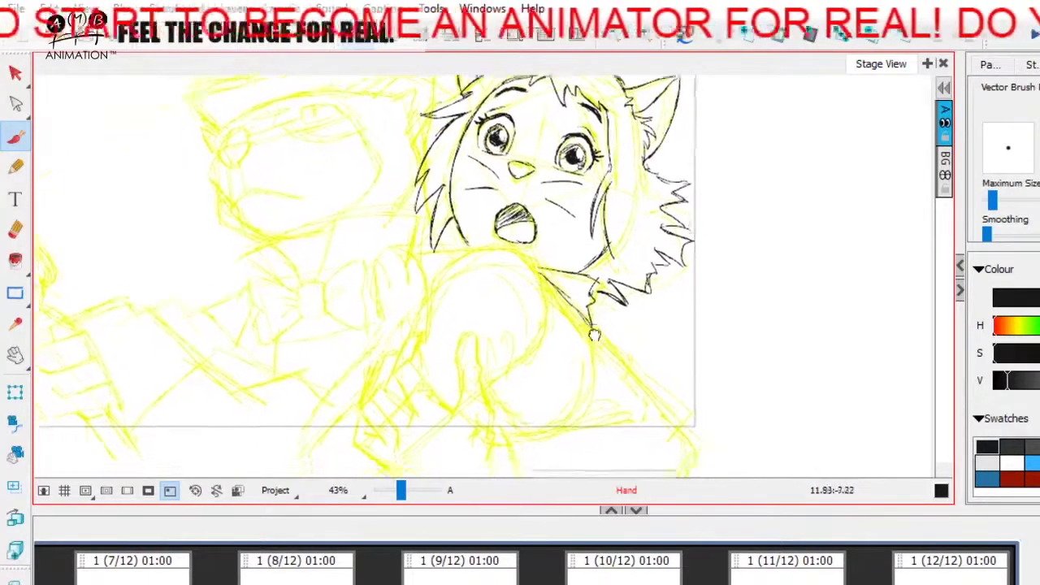
pyautogui.scroll(-1, 592, 334)
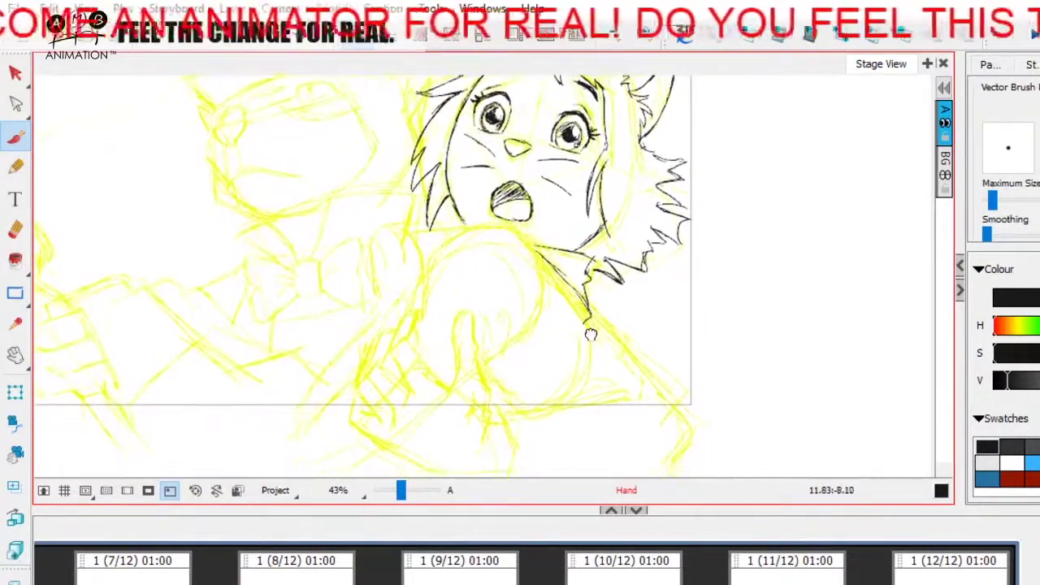
pyautogui.scroll(3, 541, 405)
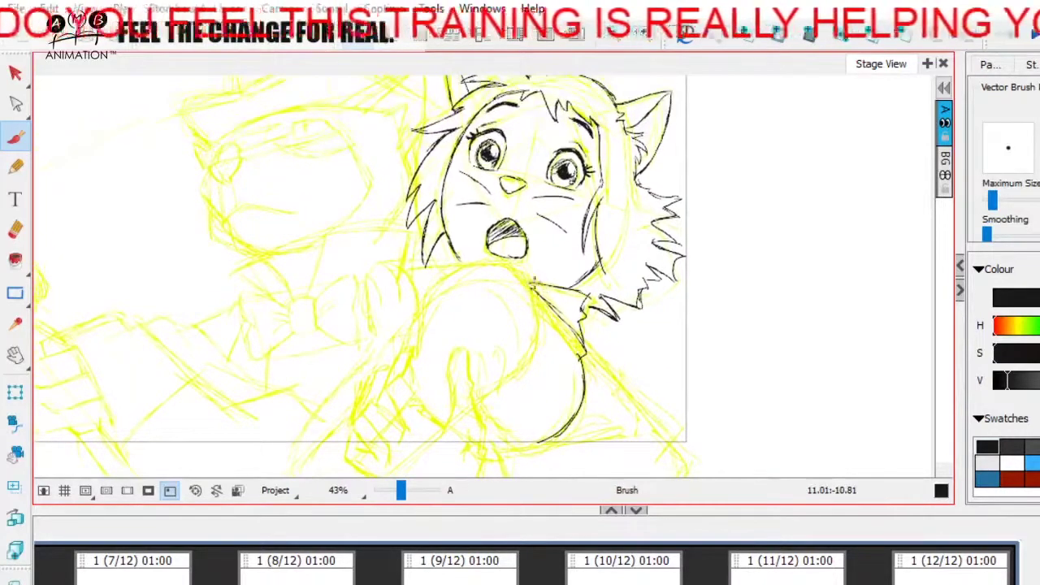
# - Ink the top arc of the front rounded form under the second character's chin, continuing down its inner side with short strokes
pyautogui.moveTo(543, 293); pyautogui.dragTo(546, 296)
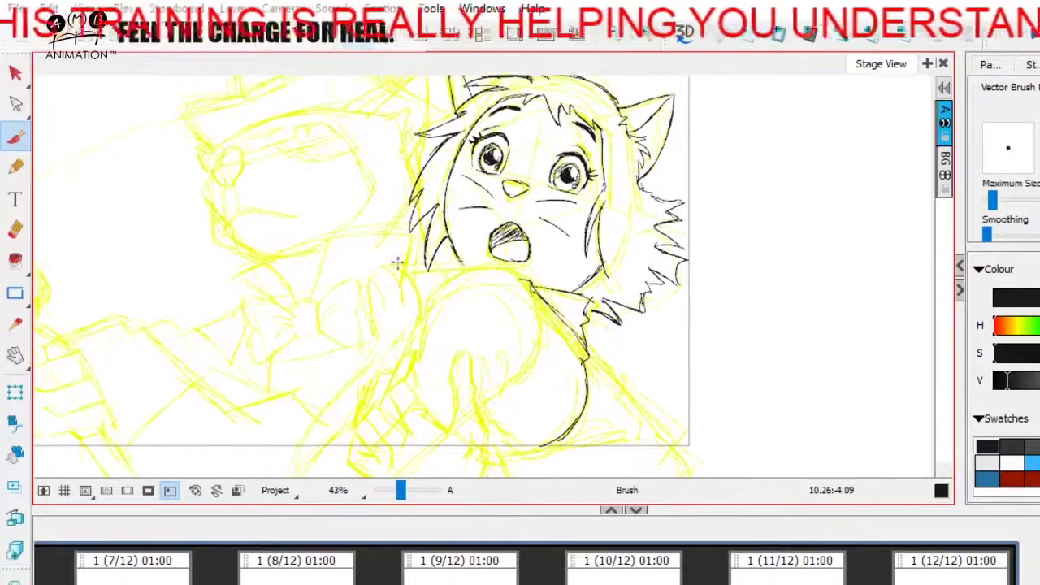
pyautogui.moveTo(433, 358); pyautogui.dragTo(434, 330)
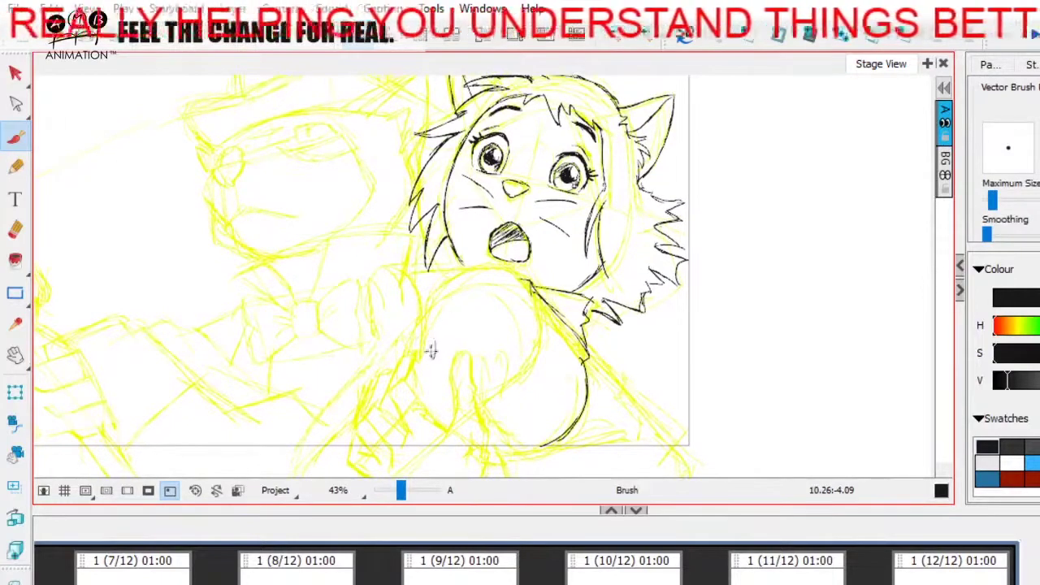
pyautogui.moveTo(434, 357); pyautogui.dragTo(431, 327)
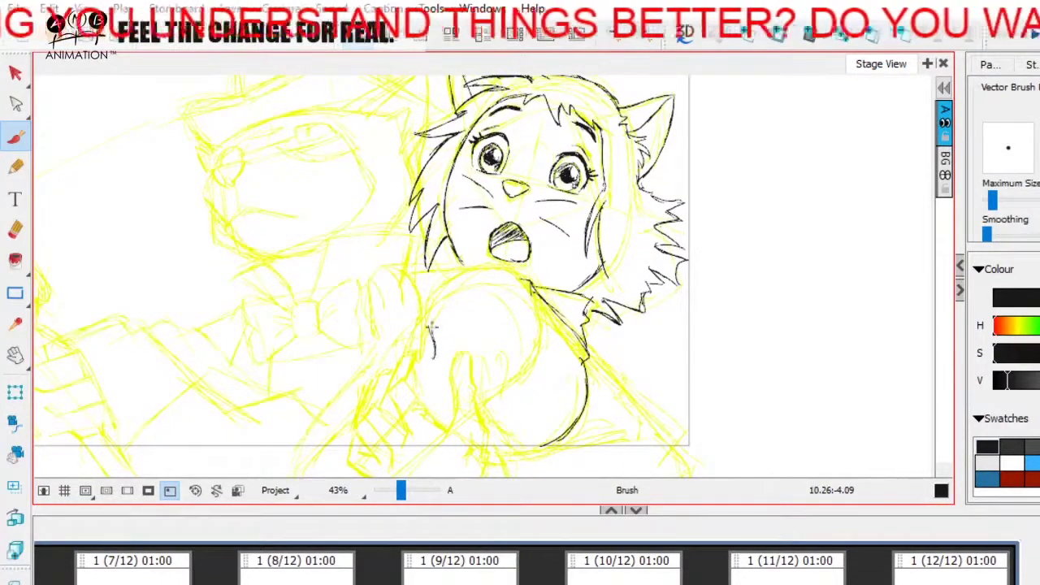
pyautogui.moveTo(429, 318)
pyautogui.mouseDown()
pyautogui.moveTo(446, 287)
pyautogui.moveTo(455, 297)
pyautogui.moveTo(508, 281)
pyautogui.mouseUp()
pyautogui.press('space')
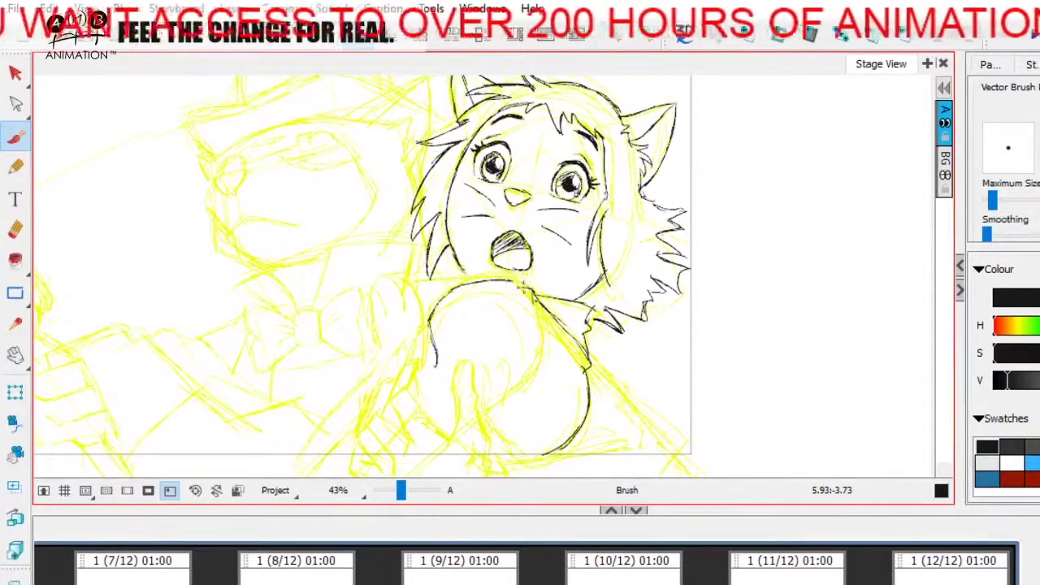
pyautogui.press('space')
pyautogui.moveTo(497, 295); pyautogui.dragTo(521, 267)
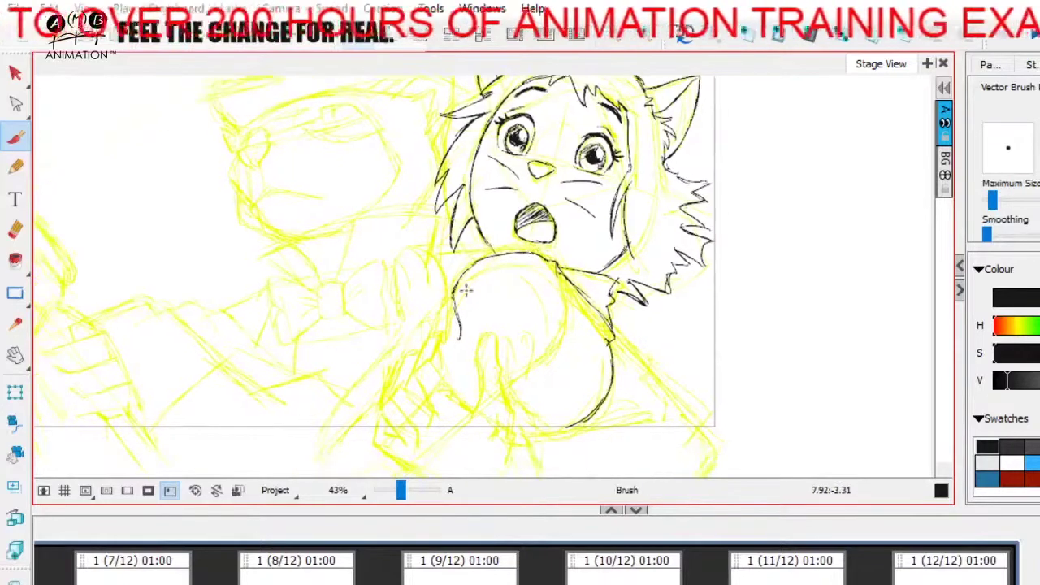
pyautogui.press('space')
pyautogui.moveTo(468, 348)
pyautogui.mouseDown()
pyautogui.moveTo(454, 343)
pyautogui.moveTo(445, 307)
pyautogui.moveTo(435, 358)
pyautogui.moveTo(442, 366)
pyautogui.moveTo(441, 314)
pyautogui.mouseUp()
pyautogui.press('space')
pyautogui.press('space')
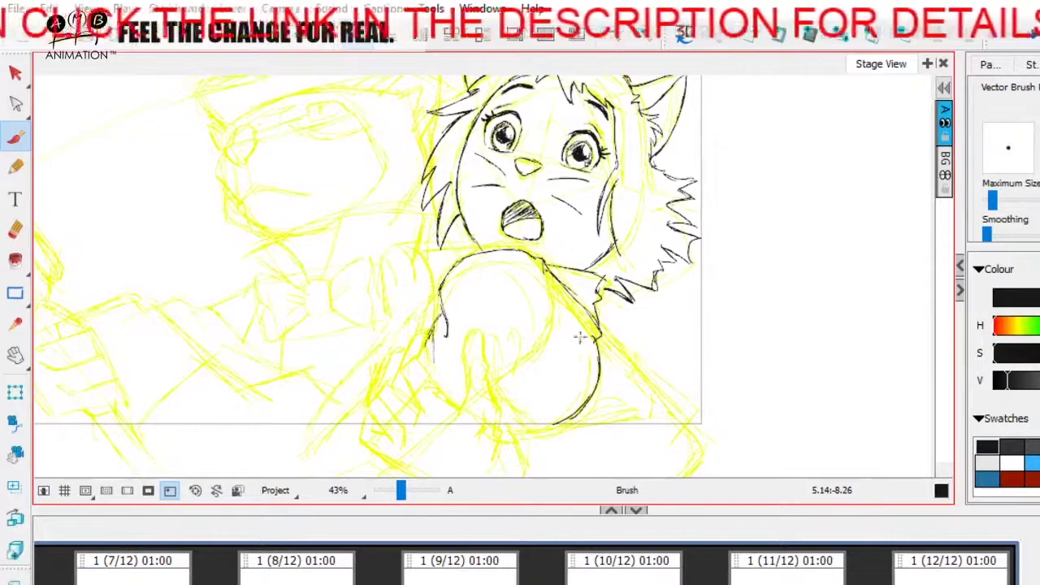
# - Ink the outer side of the front rounded form from the neckline down to a small hooked fingertip shape at its lower edge
pyautogui.press('space')
pyautogui.moveTo(566, 265); pyautogui.dragTo(560, 270)
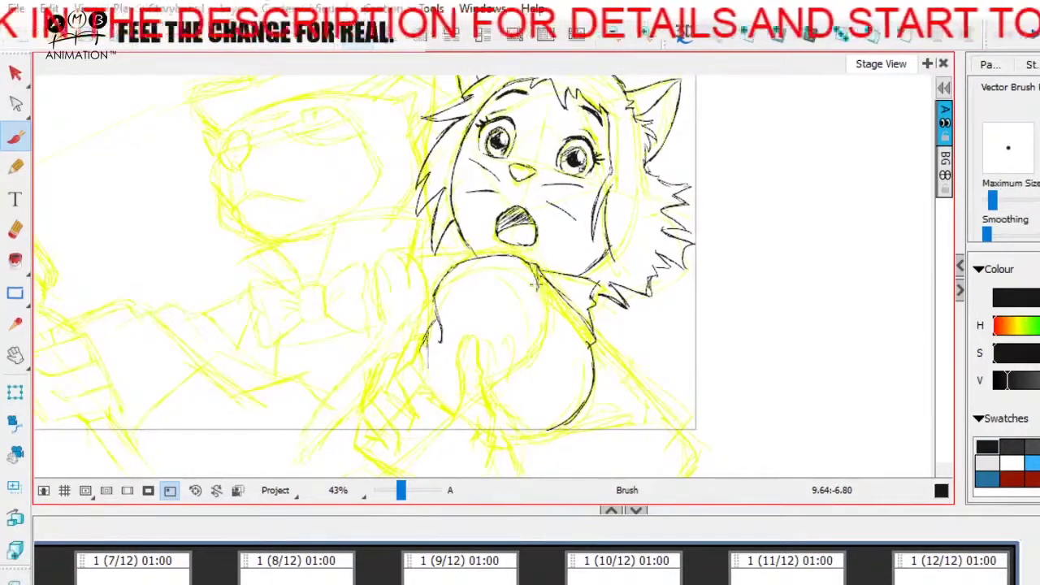
pyautogui.moveTo(542, 295)
pyautogui.mouseDown()
pyautogui.moveTo(537, 362)
pyautogui.moveTo(512, 375)
pyautogui.moveTo(501, 372)
pyautogui.moveTo(504, 353)
pyautogui.moveTo(520, 423)
pyautogui.moveTo(585, 402)
pyautogui.moveTo(626, 366)
pyautogui.moveTo(672, 348)
pyautogui.moveTo(686, 406)
pyautogui.mouseUp()
pyautogui.press('space')
pyautogui.moveTo(685, 351); pyautogui.dragTo(710, 313)
pyautogui.press('space')
pyautogui.moveTo(573, 354)
pyautogui.mouseDown()
pyautogui.moveTo(581, 342)
pyautogui.moveTo(586, 355)
pyautogui.moveTo(596, 349)
pyautogui.moveTo(543, 340)
pyautogui.mouseUp()
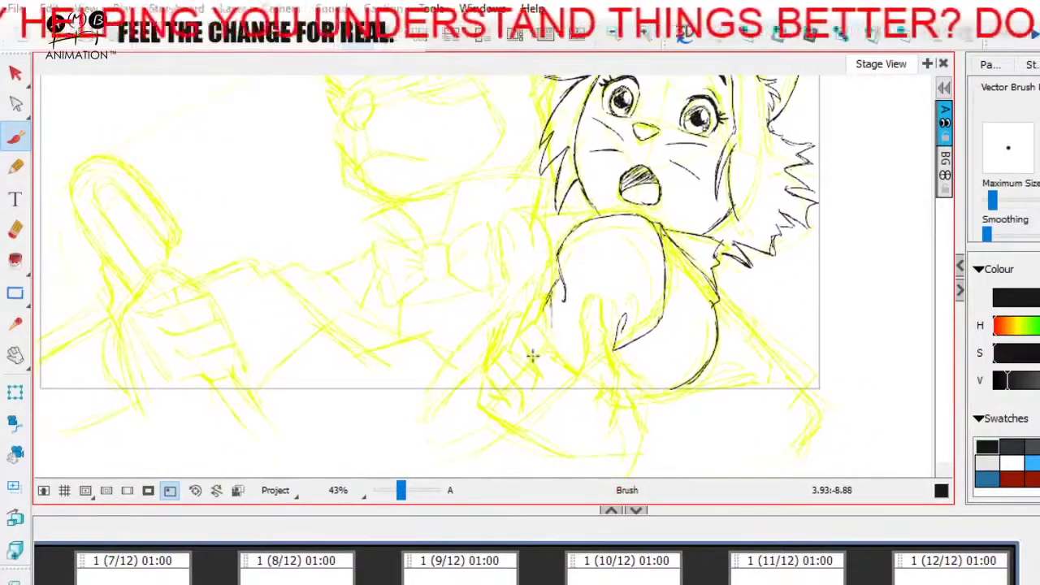
pyautogui.moveTo(524, 346)
pyautogui.mouseDown()
pyautogui.moveTo(540, 320)
pyautogui.moveTo(481, 401)
pyautogui.mouseUp()
pyautogui.moveTo(510, 426)
pyautogui.mouseDown()
pyautogui.moveTo(498, 356)
pyautogui.moveTo(531, 364)
pyautogui.moveTo(522, 406)
pyautogui.moveTo(543, 368)
pyautogui.moveTo(519, 334)
pyautogui.moveTo(551, 349)
pyautogui.moveTo(539, 378)
pyautogui.moveTo(558, 336)
pyautogui.mouseUp()
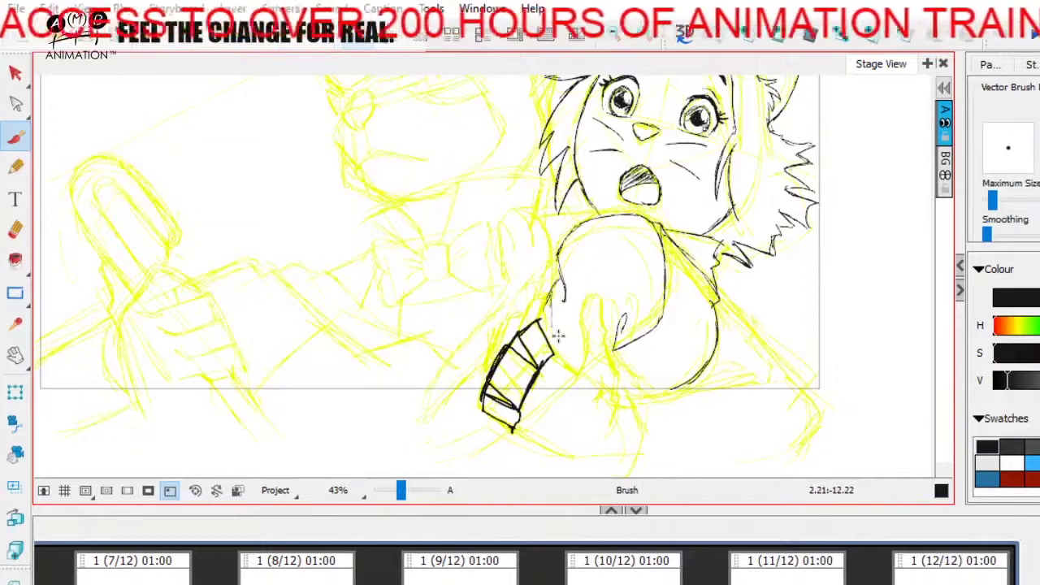
pyautogui.hotkey('ctrl', 'z')
pyautogui.hotkey('ctrl', 'z')
pyautogui.hotkey('ctrl', 'z')
pyautogui.hotkey('ctrl', 'z')
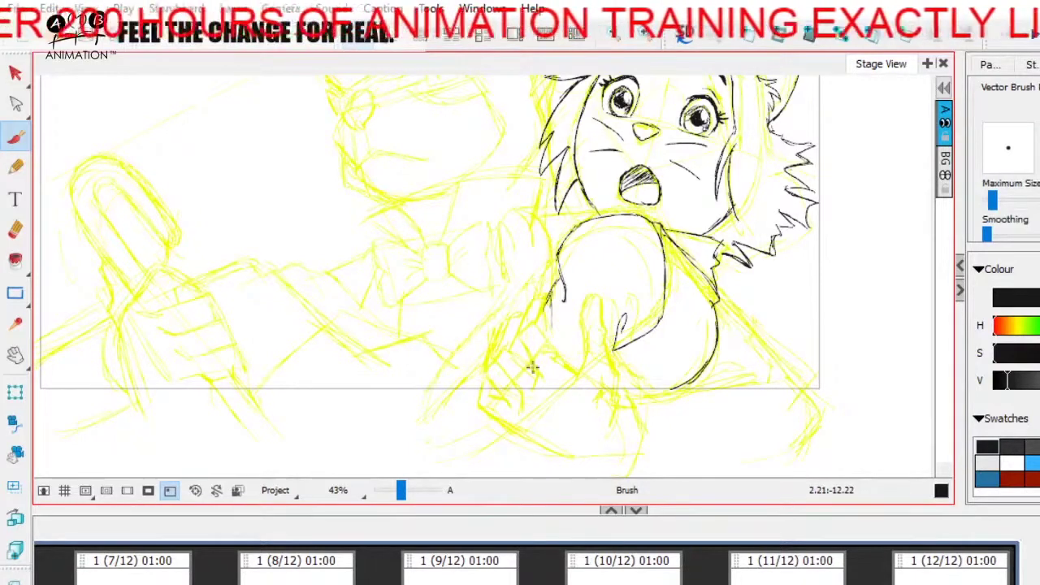
# - Ink the first bent finger of the hand below the front rounded form, joining it to the form's inner side
pyautogui.moveTo(532, 366)
pyautogui.mouseDown()
pyautogui.moveTo(524, 330)
pyautogui.moveTo(533, 346)
pyautogui.moveTo(540, 320)
pyautogui.mouseUp()
pyautogui.scroll(-1, 543, 319)
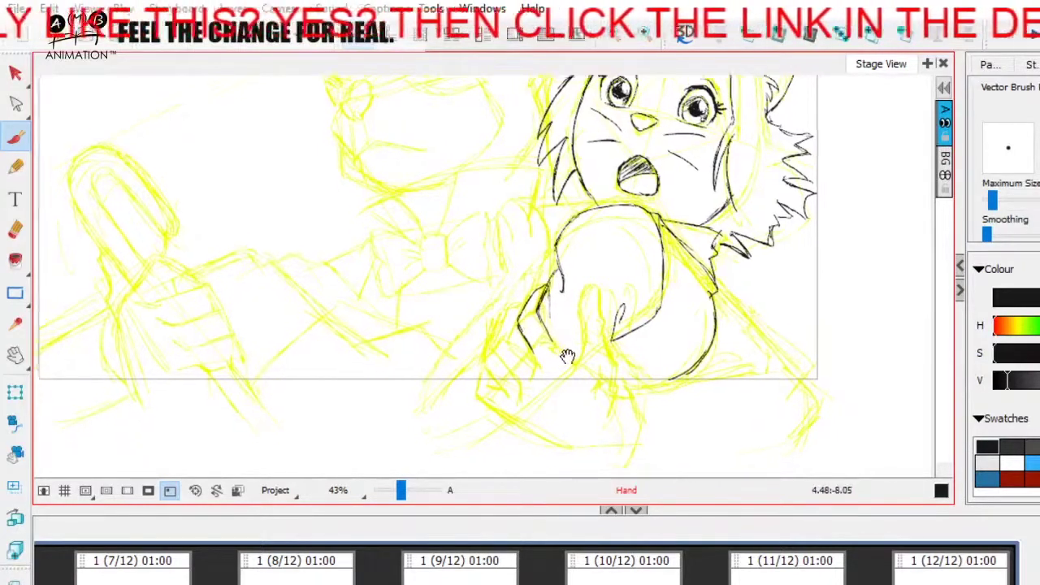
pyautogui.moveTo(534, 349); pyautogui.dragTo(533, 367)
pyautogui.press('space')
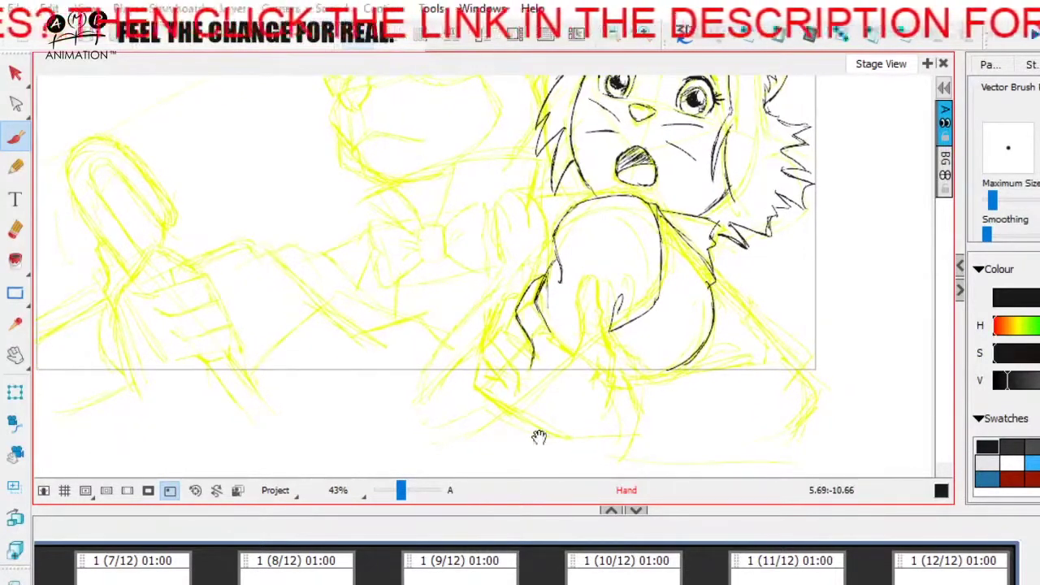
pyautogui.moveTo(565, 404); pyautogui.dragTo(565, 407)
pyautogui.moveTo(539, 367)
pyautogui.mouseDown()
pyautogui.moveTo(564, 393)
pyautogui.moveTo(569, 383)
pyautogui.moveTo(543, 348)
pyautogui.moveTo(524, 382)
pyautogui.moveTo(534, 374)
pyautogui.moveTo(515, 377)
pyautogui.moveTo(512, 406)
pyautogui.moveTo(538, 386)
pyautogui.moveTo(508, 410)
pyautogui.moveTo(530, 416)
pyautogui.moveTo(519, 403)
pyautogui.mouseUp()
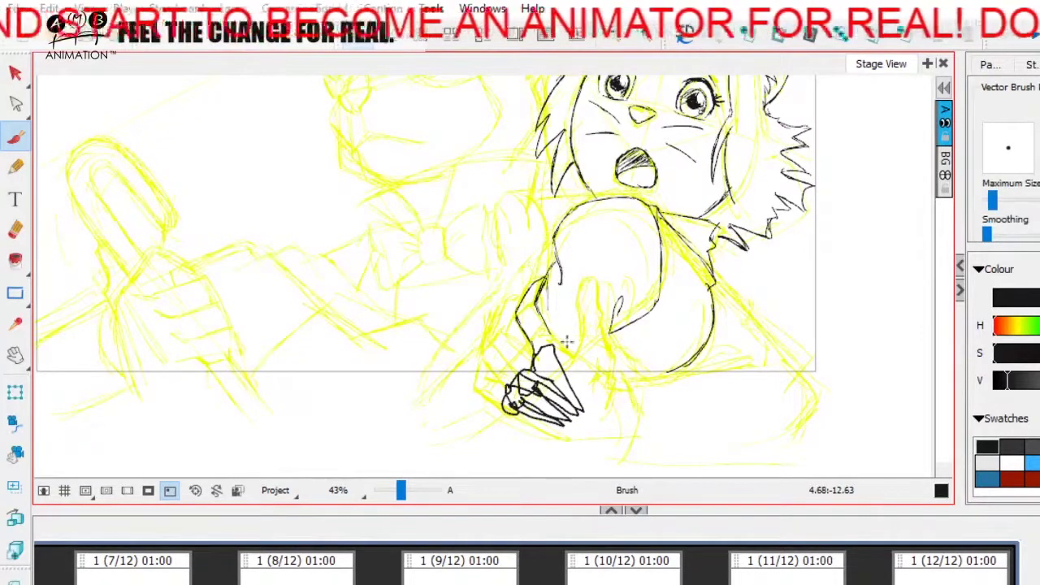
pyautogui.hotkey('ctrl', 'z')
pyautogui.hotkey('ctrl', 'z')
pyautogui.hotkey('ctrl', 'z')
pyautogui.hotkey('ctrl', 'z')
pyautogui.hotkey('ctrl', 'z')
pyautogui.hotkey('ctrl', 'z')
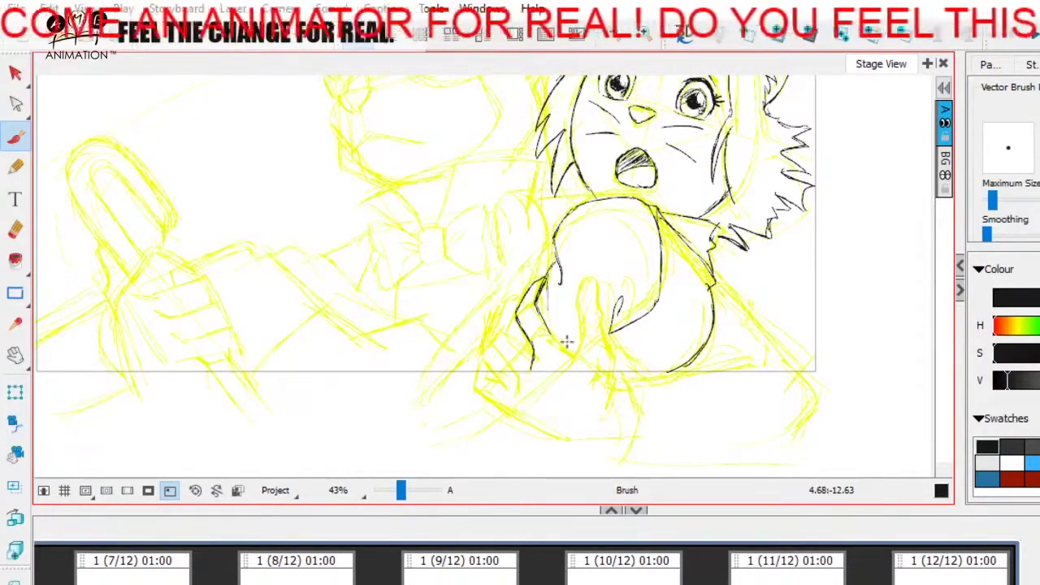
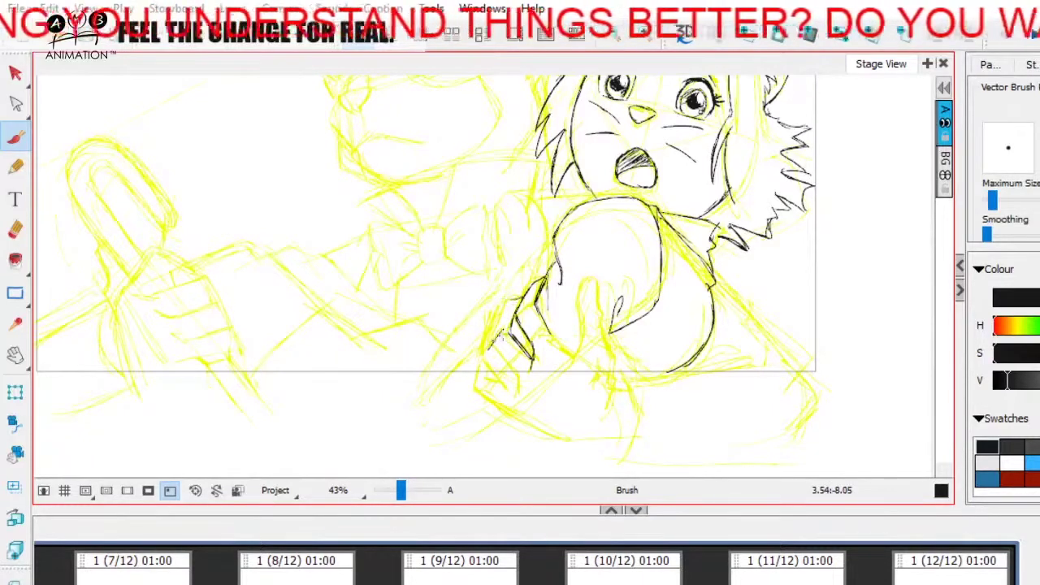
# - Ink the remaining curled fingers of the hand side by side next to the first finger, following the yellow rough
pyautogui.moveTo(494, 341); pyautogui.dragTo(514, 302)
pyautogui.moveTo(494, 343)
pyautogui.mouseDown()
pyautogui.moveTo(516, 373)
pyautogui.moveTo(507, 361)
pyautogui.mouseUp()
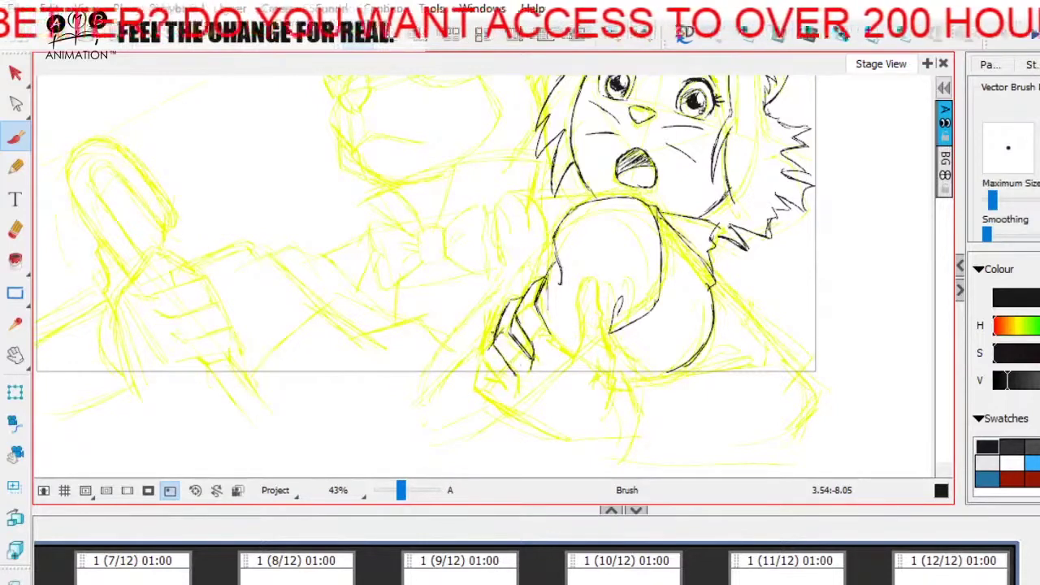
pyautogui.moveTo(491, 325)
pyautogui.mouseDown()
pyautogui.moveTo(485, 354)
pyautogui.moveTo(507, 390)
pyautogui.moveTo(494, 366)
pyautogui.mouseUp()
pyautogui.moveTo(556, 397); pyautogui.dragTo(580, 437)
pyautogui.moveTo(641, 387); pyautogui.dragTo(649, 342)
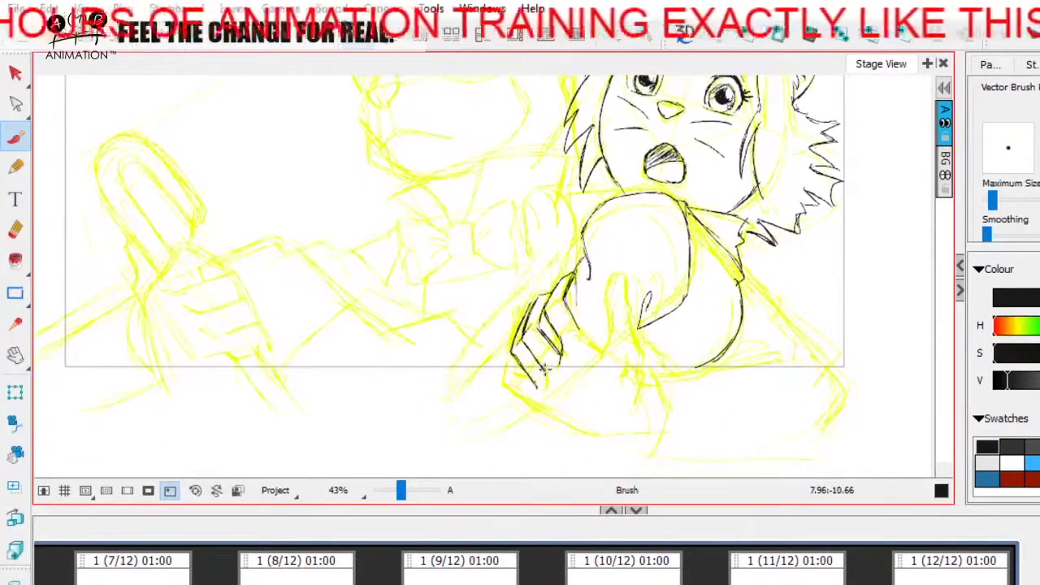
pyautogui.moveTo(576, 375); pyautogui.dragTo(579, 360)
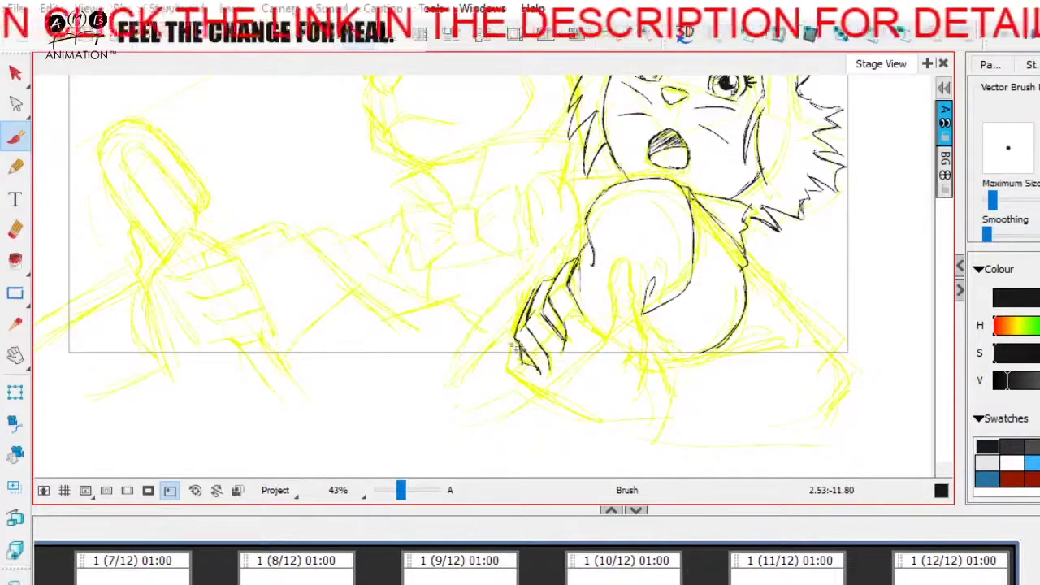
# - Ink the hand's outer edge below the last finger and continue it along the underside toward the wrist
pyautogui.moveTo(514, 340)
pyautogui.mouseDown()
pyautogui.moveTo(508, 370)
pyautogui.moveTo(514, 362)
pyautogui.mouseUp()
pyautogui.press('space')
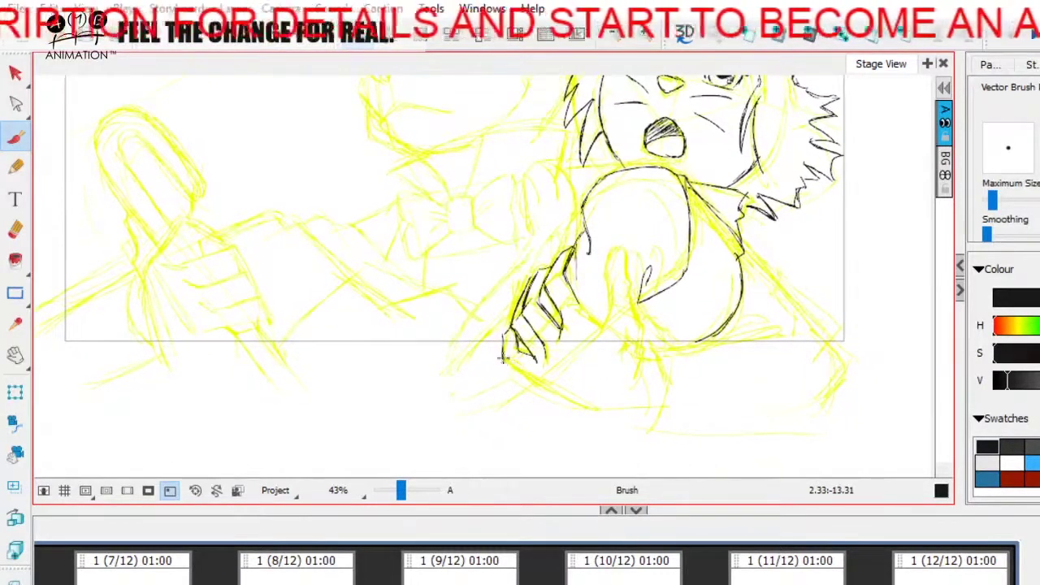
pyautogui.moveTo(553, 386)
pyautogui.mouseDown()
pyautogui.moveTo(512, 394)
pyautogui.moveTo(496, 382)
pyautogui.moveTo(523, 412)
pyautogui.moveTo(525, 435)
pyautogui.mouseUp()
pyautogui.press('space')
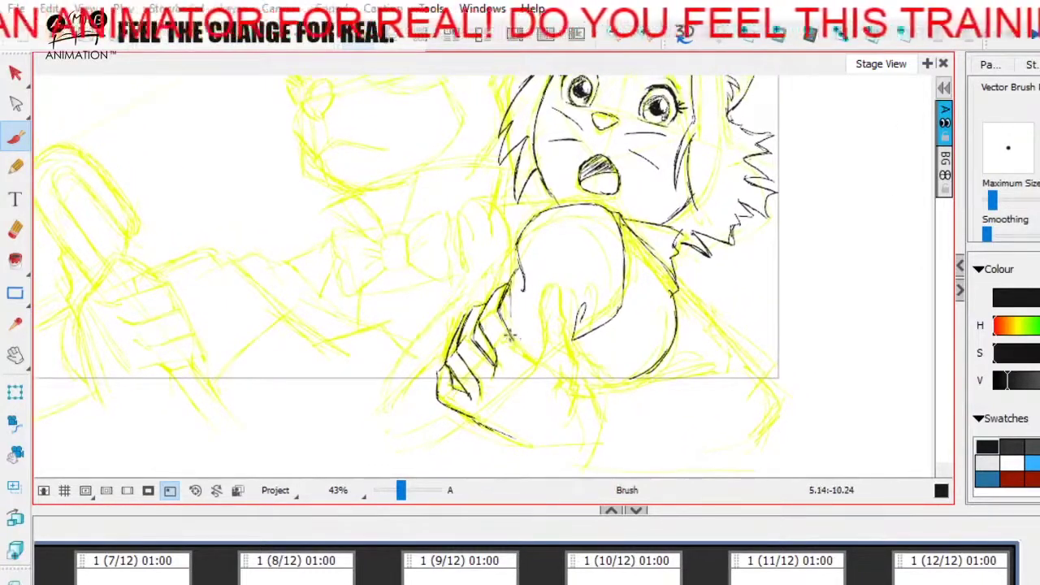
# - Ink the palm edge beside the fingers and the upright thumb, extending the thumb's outer line down toward the wrist
pyautogui.press('space')
pyautogui.moveTo(521, 345); pyautogui.dragTo(543, 363)
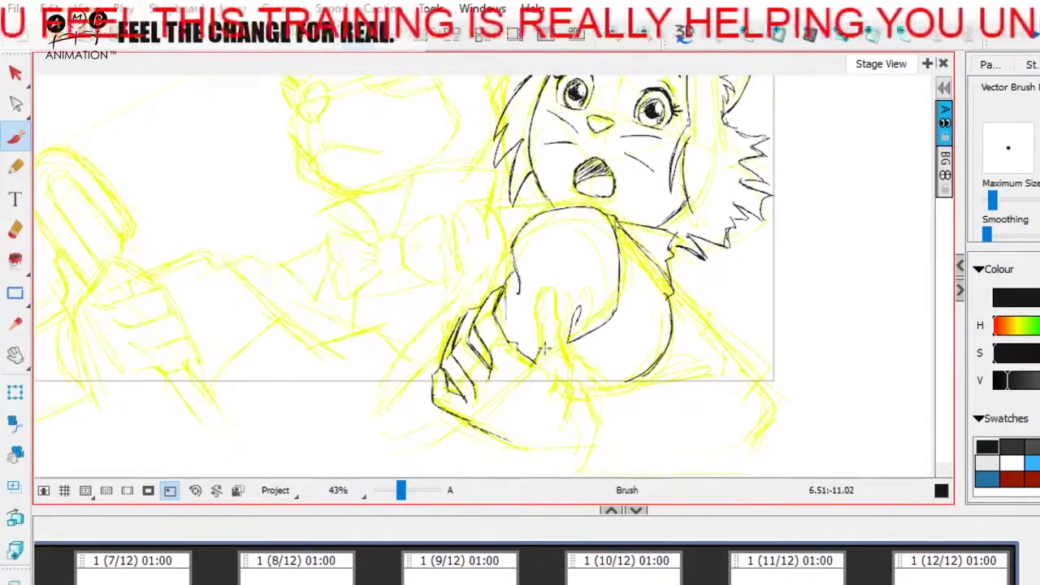
pyautogui.moveTo(539, 349)
pyautogui.mouseDown()
pyautogui.moveTo(561, 305)
pyautogui.moveTo(547, 318)
pyautogui.moveTo(555, 295)
pyautogui.moveTo(564, 375)
pyautogui.mouseUp()
pyautogui.hotkey('ctrl', 'z')
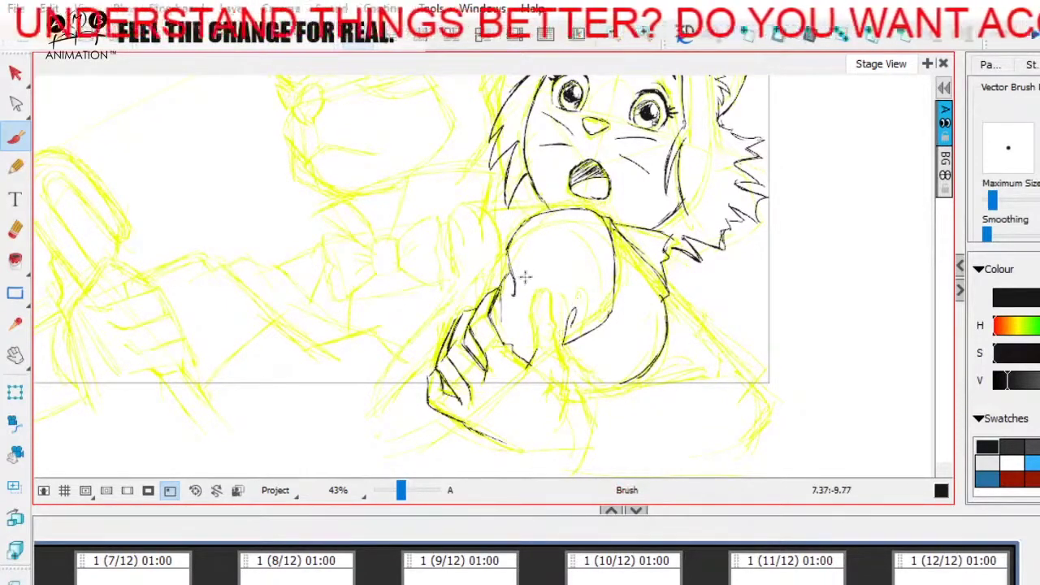
pyautogui.moveTo(536, 347)
pyautogui.mouseDown()
pyautogui.moveTo(542, 294)
pyautogui.moveTo(554, 322)
pyautogui.mouseUp()
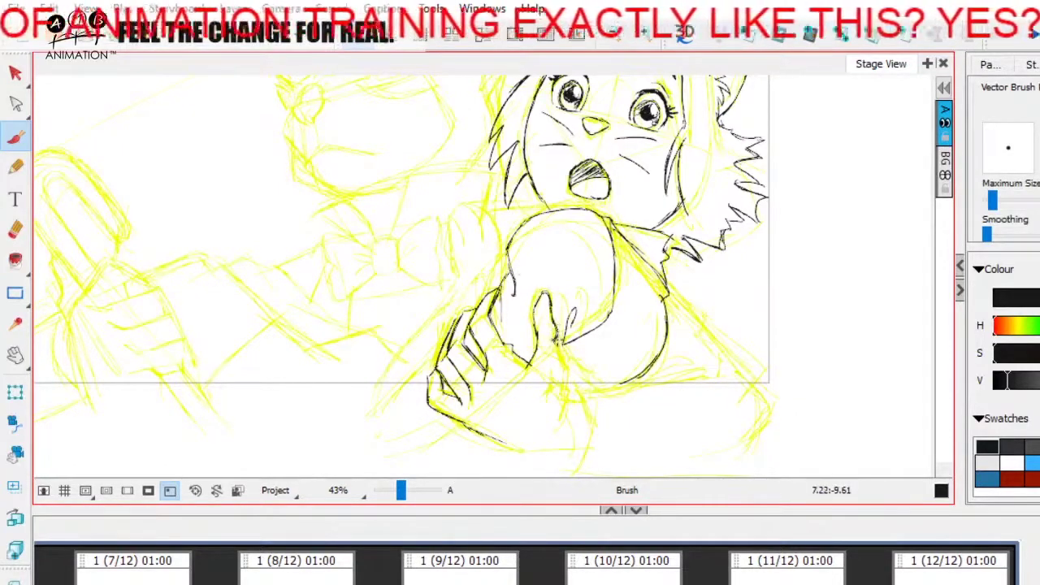
pyautogui.moveTo(557, 341); pyautogui.dragTo(566, 360)
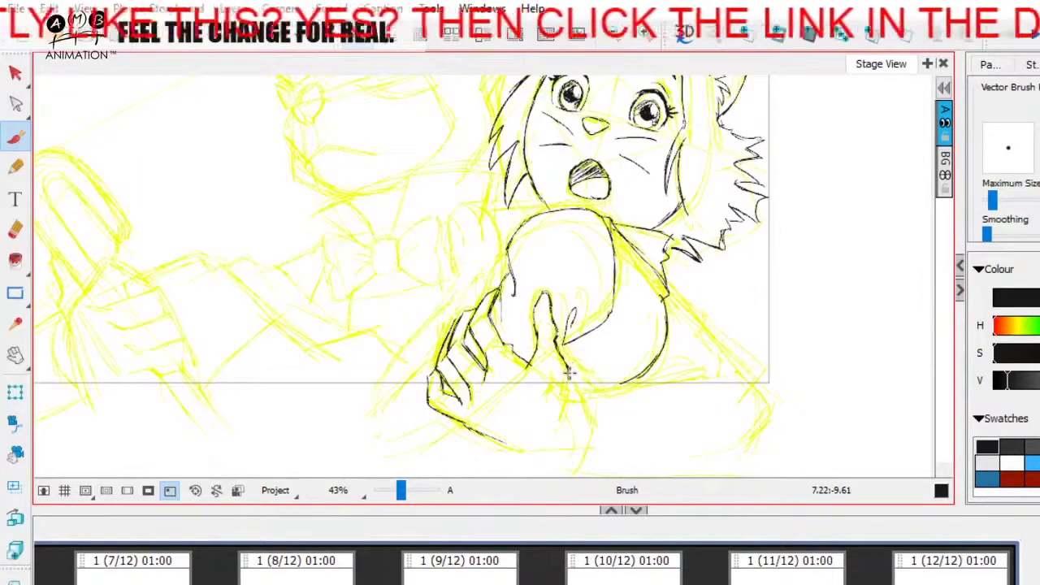
# - Ink the lower contour of the rear rounded form from the wrist outward and add curved fold lines at its outer end
pyautogui.press('space')
pyautogui.moveTo(568, 378)
pyautogui.mouseDown()
pyautogui.moveTo(577, 414)
pyautogui.moveTo(591, 400)
pyautogui.moveTo(576, 386)
pyautogui.moveTo(587, 380)
pyautogui.moveTo(584, 403)
pyautogui.moveTo(652, 353)
pyautogui.moveTo(699, 357)
pyautogui.mouseUp()
pyautogui.press('space')
pyautogui.press('space')
pyautogui.press('space')
pyautogui.press('space')
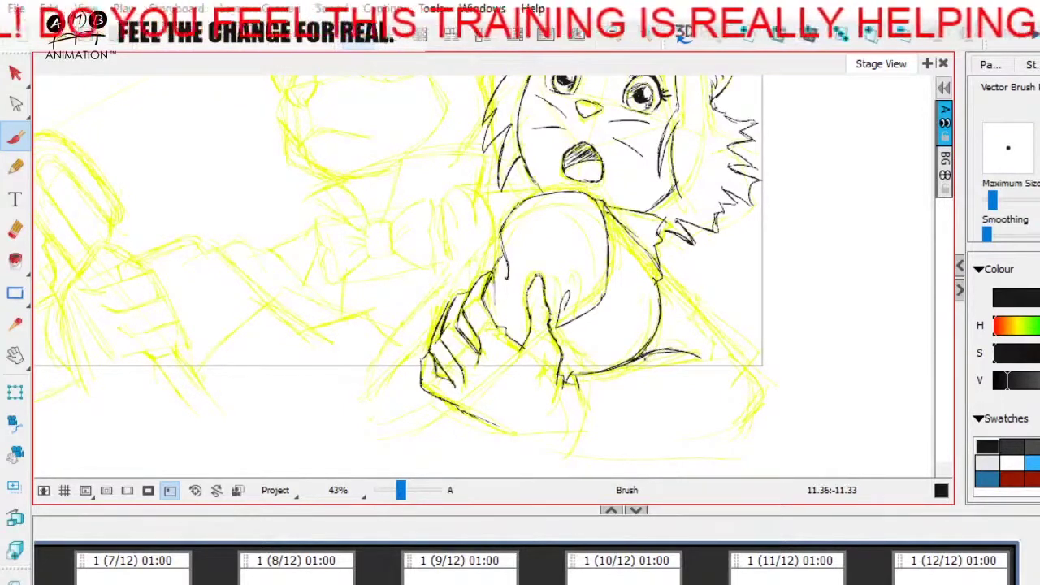
pyautogui.moveTo(686, 340)
pyautogui.mouseDown()
pyautogui.moveTo(655, 336)
pyautogui.moveTo(676, 339)
pyautogui.mouseUp()
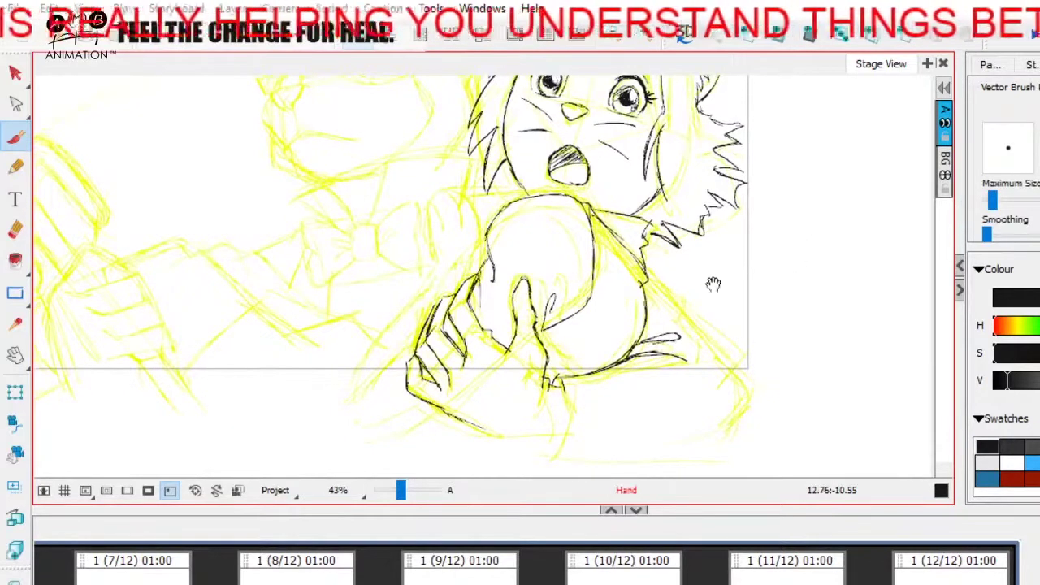
# - Ink the second character's outer shoulder line, sloping from the neckline down to the panel's lower outer corner
pyautogui.moveTo(729, 276); pyautogui.dragTo(719, 273)
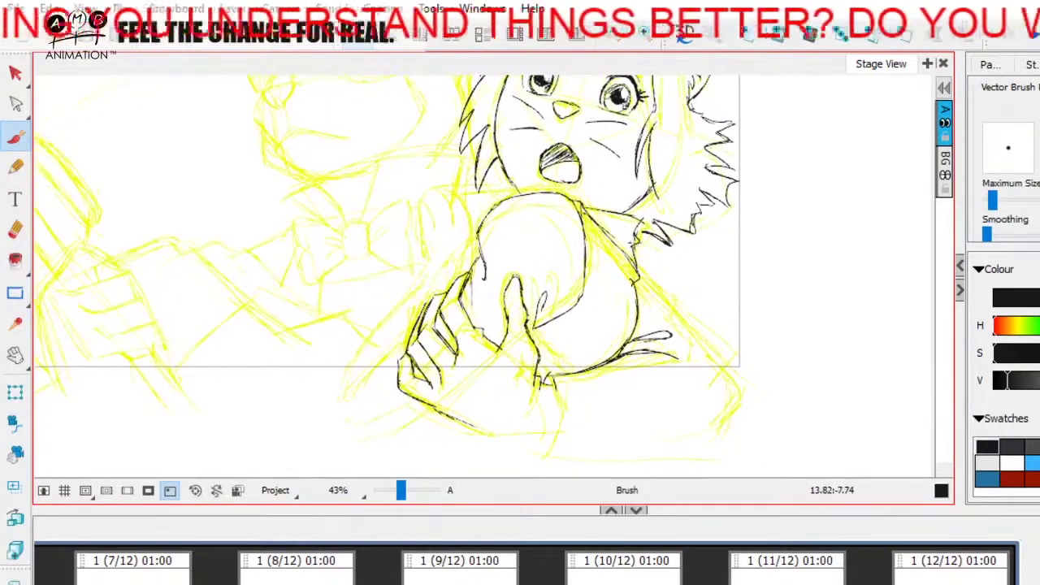
pyautogui.moveTo(638, 246)
pyautogui.mouseDown()
pyautogui.moveTo(722, 358)
pyautogui.moveTo(744, 411)
pyautogui.mouseUp()
pyautogui.moveTo(657, 263); pyautogui.dragTo(767, 347)
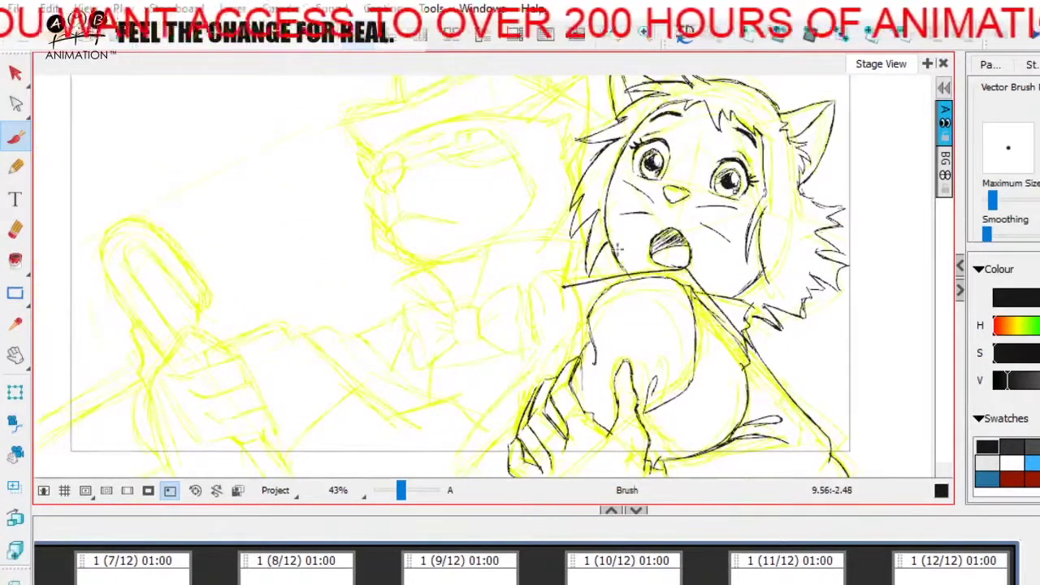
pyautogui.moveTo(402, 491); pyautogui.dragTo(398, 492)
pyautogui.moveTo(576, 325); pyautogui.dragTo(634, 332)
pyautogui.moveTo(401, 494); pyautogui.dragTo(404, 493)
pyautogui.moveTo(551, 350); pyautogui.dragTo(604, 275)
pyautogui.moveTo(574, 323)
pyautogui.mouseDown()
pyautogui.moveTo(564, 339)
pyautogui.moveTo(497, 362)
pyautogui.moveTo(479, 349)
pyautogui.moveTo(572, 358)
pyautogui.mouseUp()
pyautogui.moveTo(446, 344); pyautogui.dragTo(474, 340)
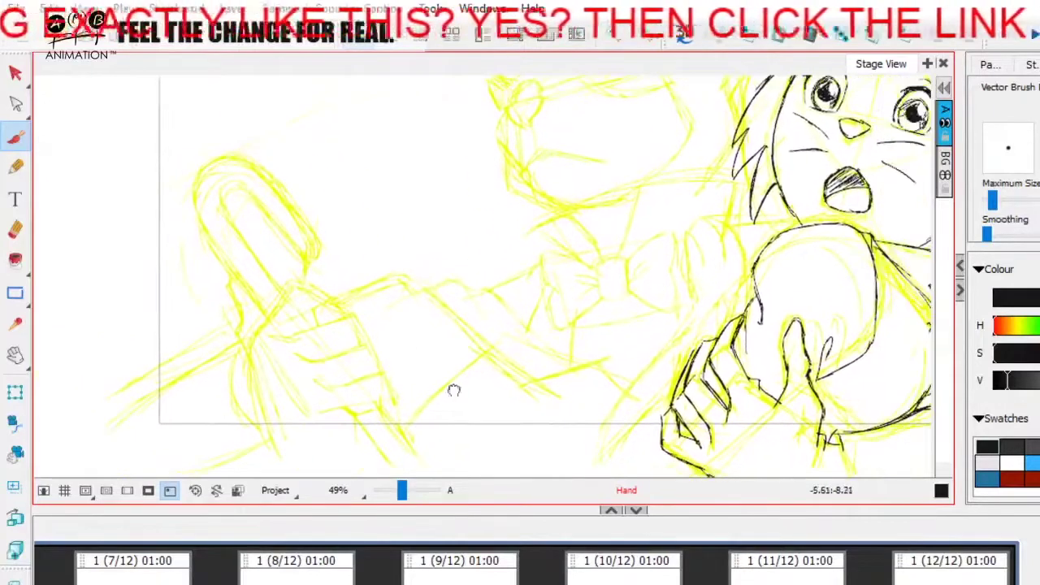
pyautogui.moveTo(403, 490); pyautogui.dragTo(402, 490)
pyautogui.moveTo(590, 290); pyautogui.dragTo(490, 342)
pyautogui.moveTo(395, 344)
pyautogui.mouseDown()
pyautogui.moveTo(585, 284)
pyautogui.moveTo(520, 325)
pyautogui.moveTo(651, 326)
pyautogui.mouseUp()
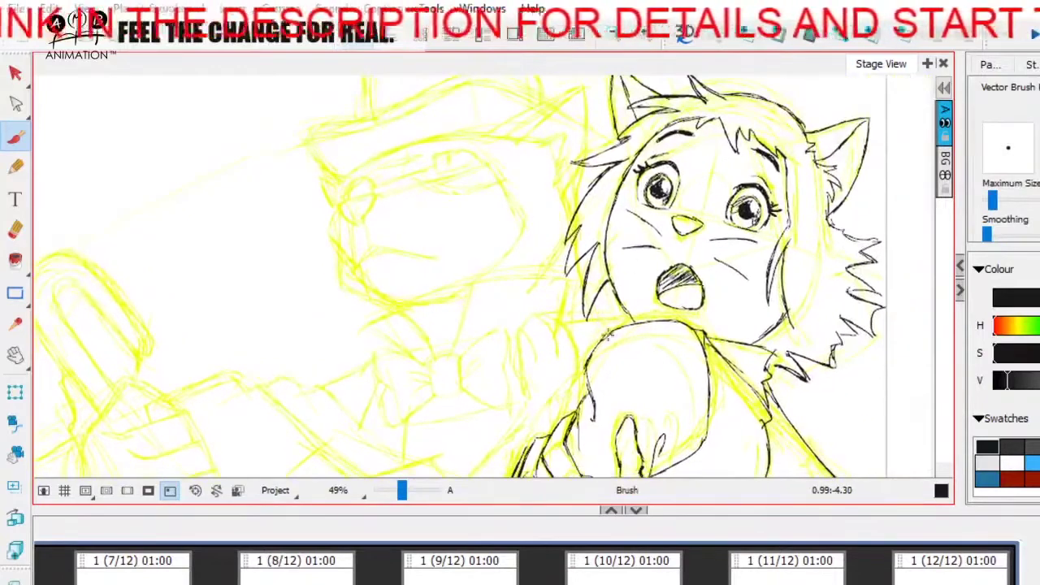
pyautogui.moveTo(634, 355); pyautogui.dragTo(617, 318)
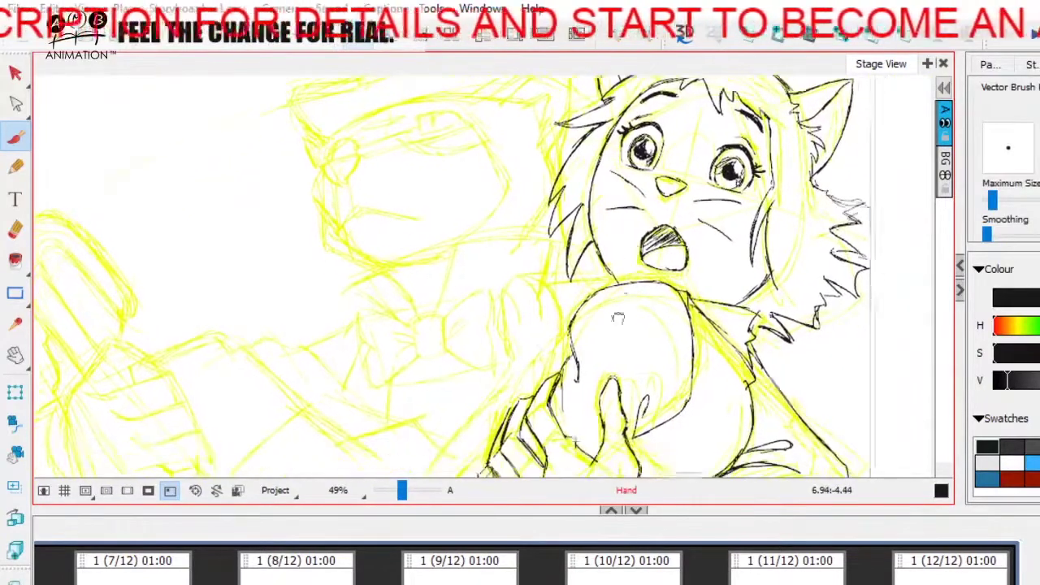
# - Ink the two slanting contour lines of the hand behind the curled fingers, from its lower end up toward the bow tie
pyautogui.moveTo(561, 356); pyautogui.dragTo(572, 266)
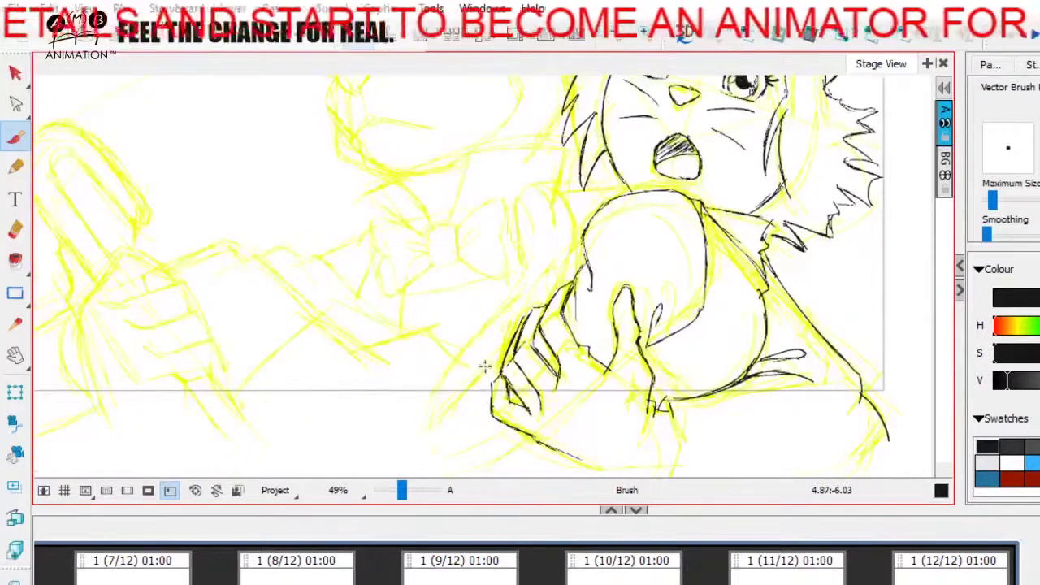
pyautogui.moveTo(493, 376); pyautogui.dragTo(442, 425)
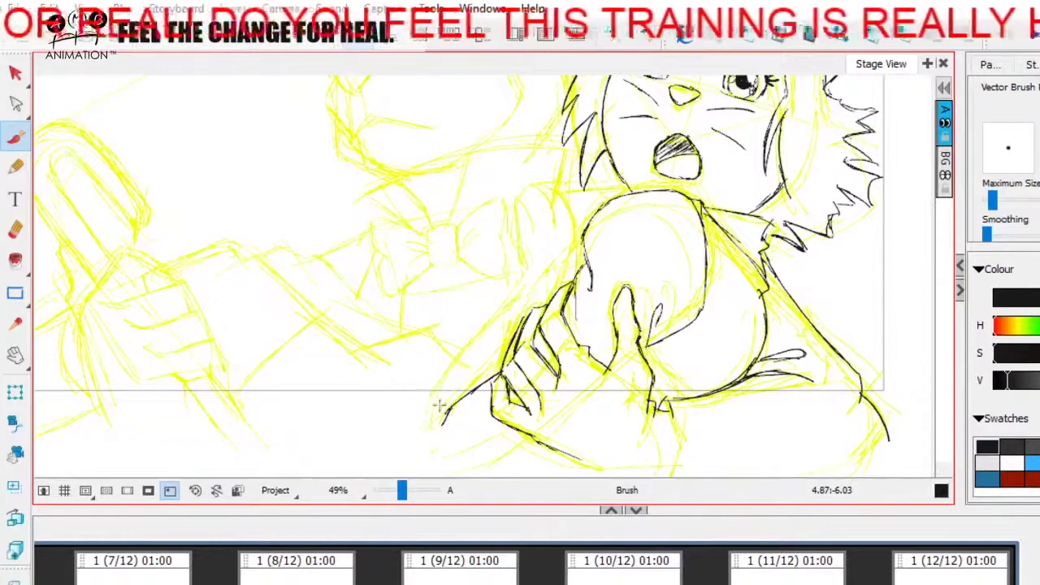
pyautogui.moveTo(433, 397); pyautogui.dragTo(517, 299)
pyautogui.press('space')
pyautogui.moveTo(518, 304); pyautogui.dragTo(504, 320)
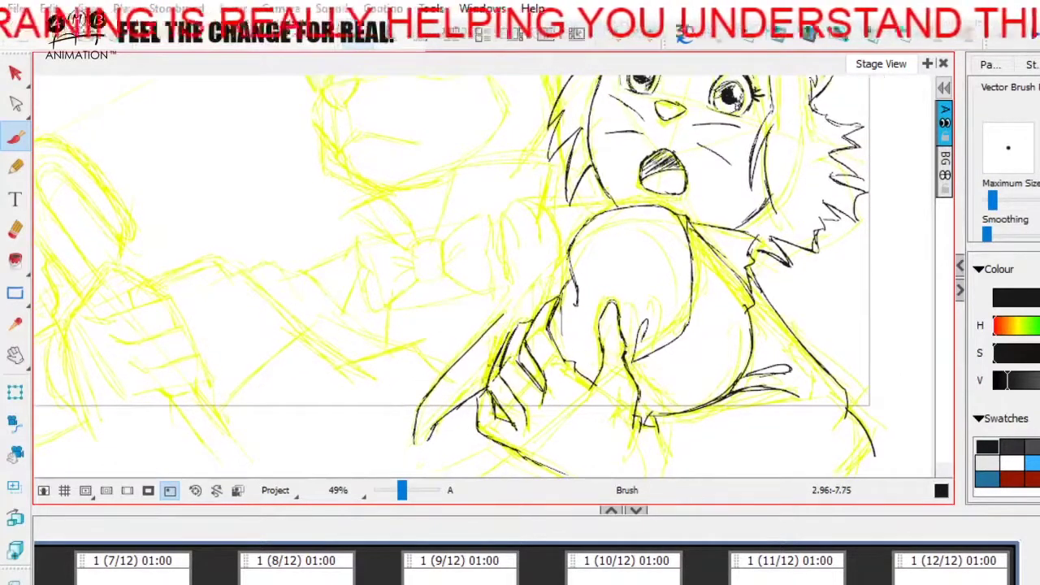
pyautogui.press('space')
pyautogui.moveTo(497, 365); pyautogui.dragTo(507, 339)
pyautogui.press('space')
pyautogui.moveTo(426, 409); pyautogui.dragTo(516, 322)
pyautogui.moveTo(450, 378)
pyautogui.mouseDown()
pyautogui.moveTo(517, 320)
pyautogui.moveTo(502, 337)
pyautogui.mouseUp()
# - Ink the rounded upper part of that hand beside the large round form, including its short inner knuckle curve
pyautogui.press('space')
pyautogui.press('space')
pyautogui.moveTo(515, 263); pyautogui.dragTo(506, 281)
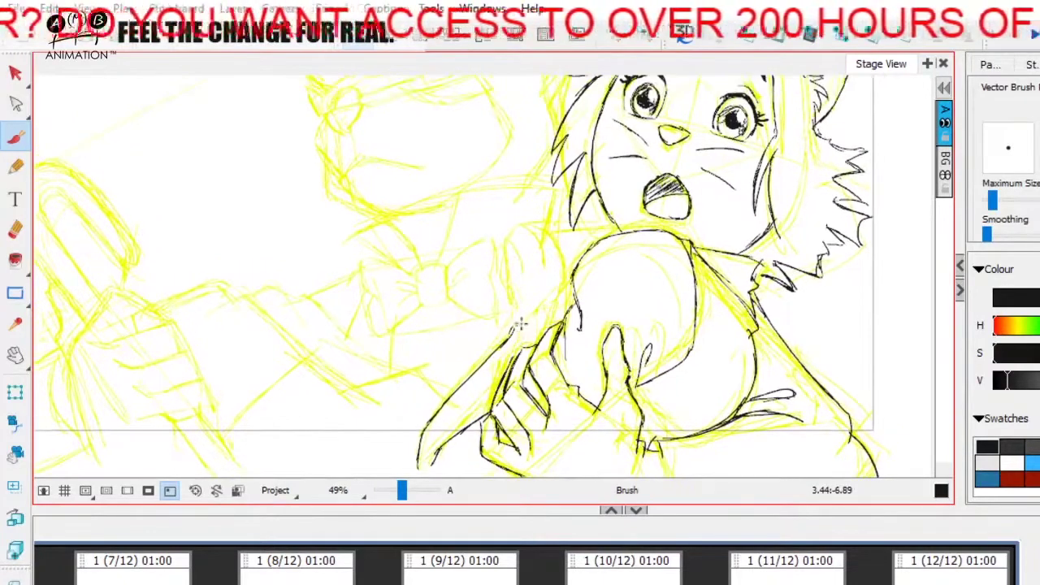
pyautogui.moveTo(512, 323)
pyautogui.mouseDown()
pyautogui.moveTo(519, 257)
pyautogui.moveTo(542, 284)
pyautogui.moveTo(571, 273)
pyautogui.mouseUp()
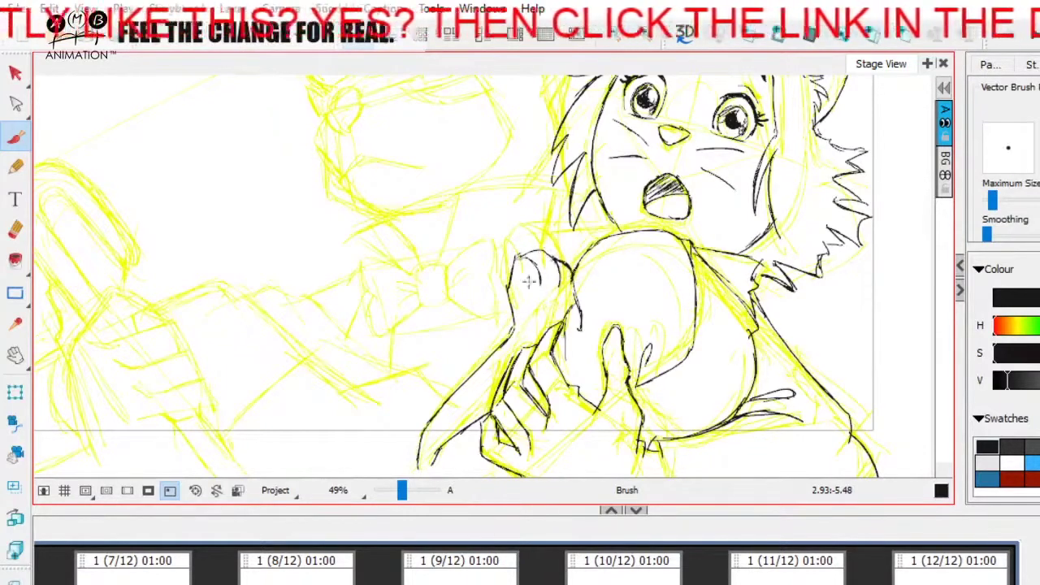
pyautogui.moveTo(510, 286)
pyautogui.mouseDown()
pyautogui.moveTo(515, 330)
pyautogui.moveTo(424, 434)
pyautogui.mouseUp()
pyautogui.press('space')
pyautogui.moveTo(466, 401)
pyautogui.mouseDown()
pyautogui.moveTo(680, 342)
pyautogui.moveTo(726, 384)
pyautogui.moveTo(723, 320)
pyautogui.moveTo(704, 289)
pyautogui.mouseUp()
pyautogui.moveTo(760, 307); pyautogui.dragTo(791, 414)
pyautogui.moveTo(637, 321)
pyautogui.mouseDown()
pyautogui.moveTo(687, 338)
pyautogui.moveTo(630, 251)
pyautogui.mouseUp()
pyautogui.moveTo(611, 301); pyautogui.dragTo(583, 285)
pyautogui.moveTo(620, 359); pyautogui.dragTo(641, 364)
pyautogui.moveTo(508, 338); pyautogui.dragTo(505, 383)
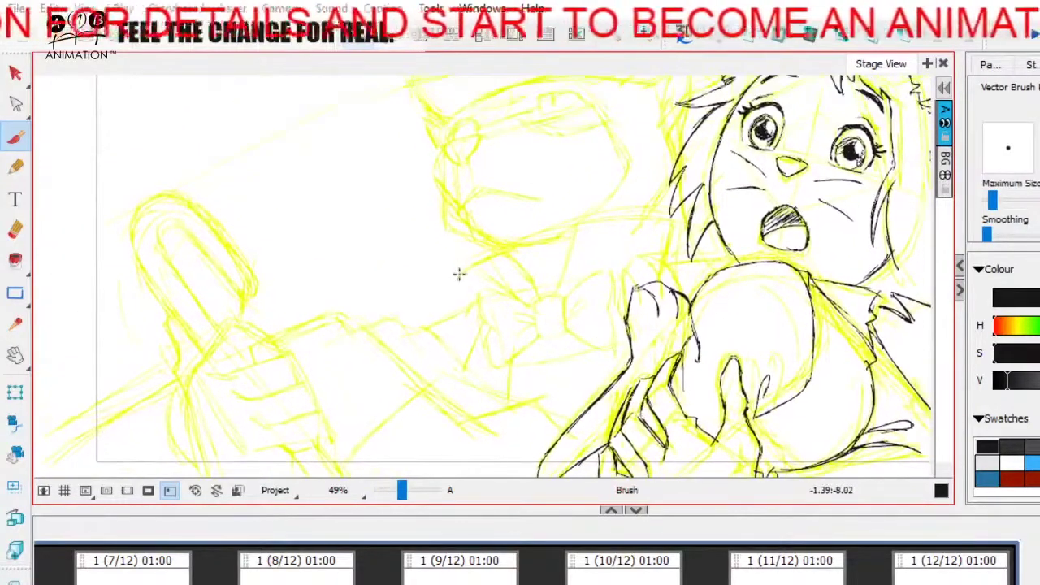
pyautogui.moveTo(455, 358); pyautogui.dragTo(467, 347)
pyautogui.moveTo(605, 393); pyautogui.dragTo(618, 366)
pyautogui.moveTo(625, 266)
pyautogui.mouseDown()
pyautogui.moveTo(609, 280)
pyautogui.moveTo(597, 274)
pyautogui.mouseUp()
pyautogui.moveTo(653, 329)
pyautogui.mouseDown()
pyautogui.moveTo(641, 278)
pyautogui.moveTo(643, 287)
pyautogui.mouseUp()
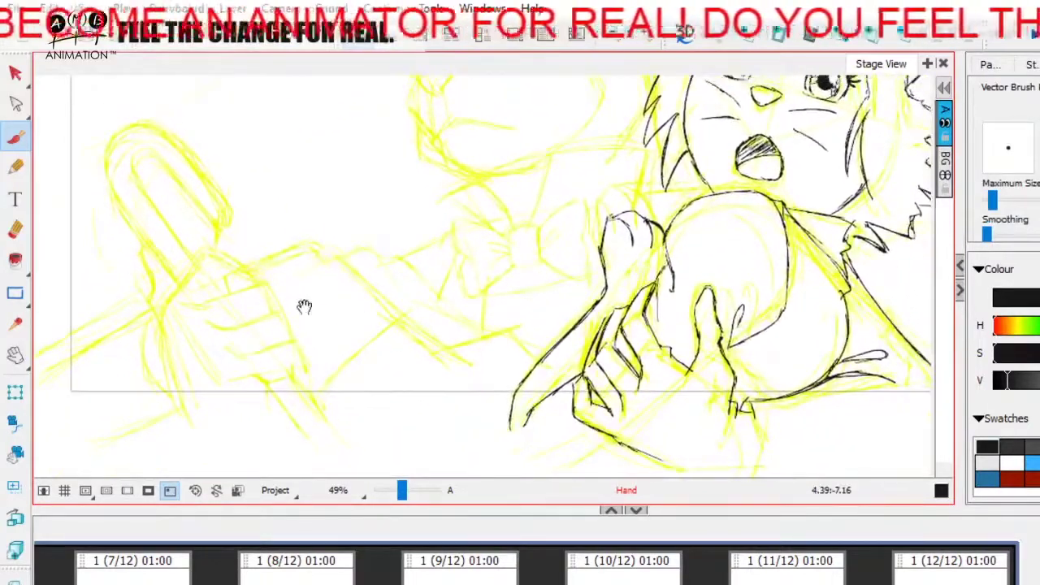
pyautogui.moveTo(315, 393)
pyautogui.mouseDown()
pyautogui.moveTo(418, 330)
pyautogui.moveTo(495, 331)
pyautogui.moveTo(550, 358)
pyautogui.mouseUp()
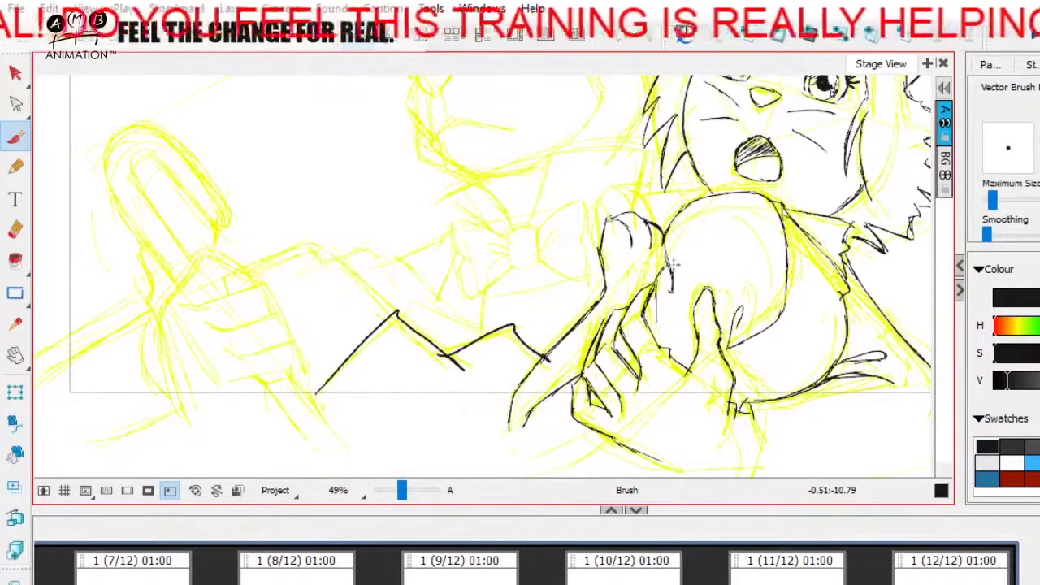
pyautogui.hotkey('ctrl', 'z')
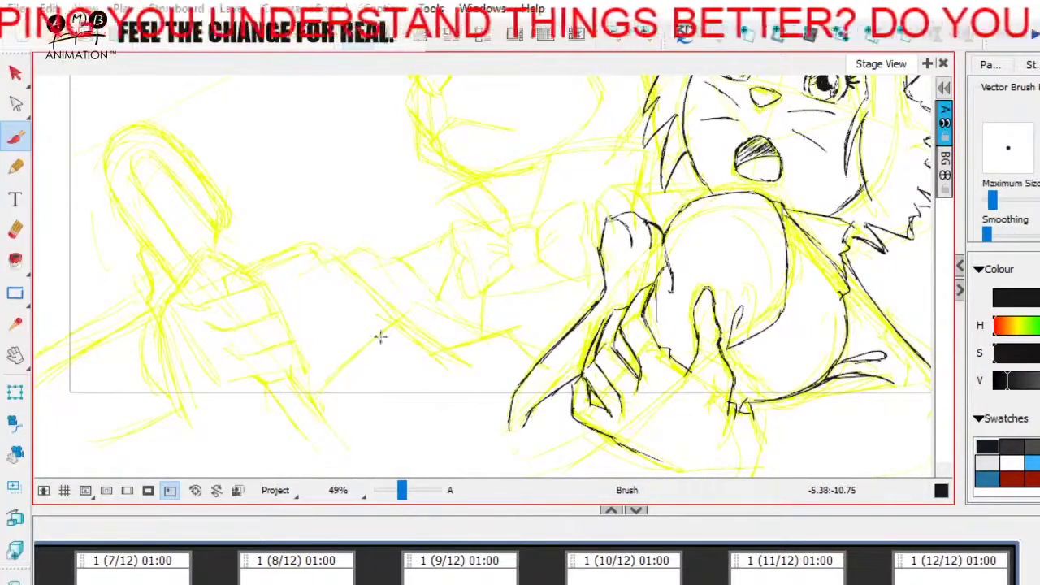
# - Ink the jagged lower edges of the hat-wearing character's clothing between the two hands, and save the project
pyautogui.moveTo(394, 317)
pyautogui.mouseDown()
pyautogui.moveTo(444, 338)
pyautogui.moveTo(457, 378)
pyautogui.mouseUp()
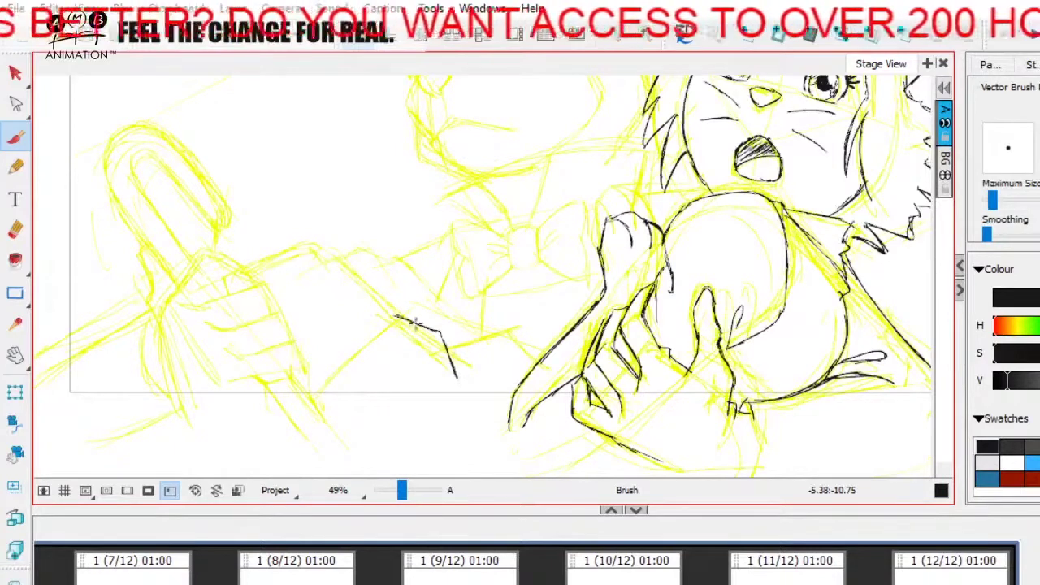
pyautogui.moveTo(393, 317)
pyautogui.mouseDown()
pyautogui.moveTo(317, 396)
pyautogui.moveTo(371, 348)
pyautogui.mouseUp()
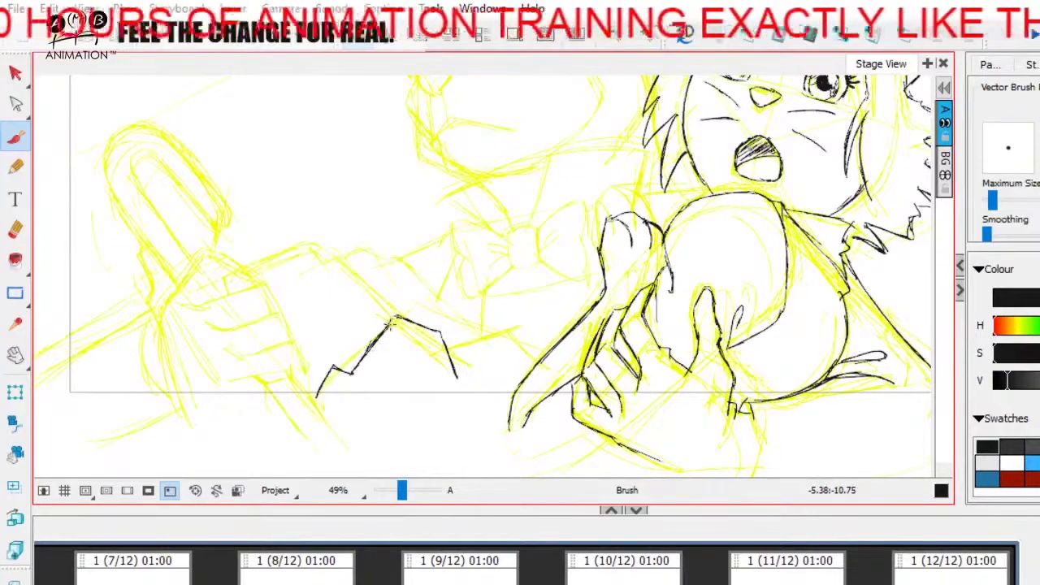
pyautogui.press('space')
pyautogui.moveTo(513, 343); pyautogui.dragTo(508, 341)
pyautogui.moveTo(447, 352); pyautogui.dragTo(476, 338)
pyautogui.moveTo(477, 336)
pyautogui.mouseDown()
pyautogui.moveTo(488, 370)
pyautogui.moveTo(500, 340)
pyautogui.mouseUp()
pyautogui.press('space')
pyautogui.press('space')
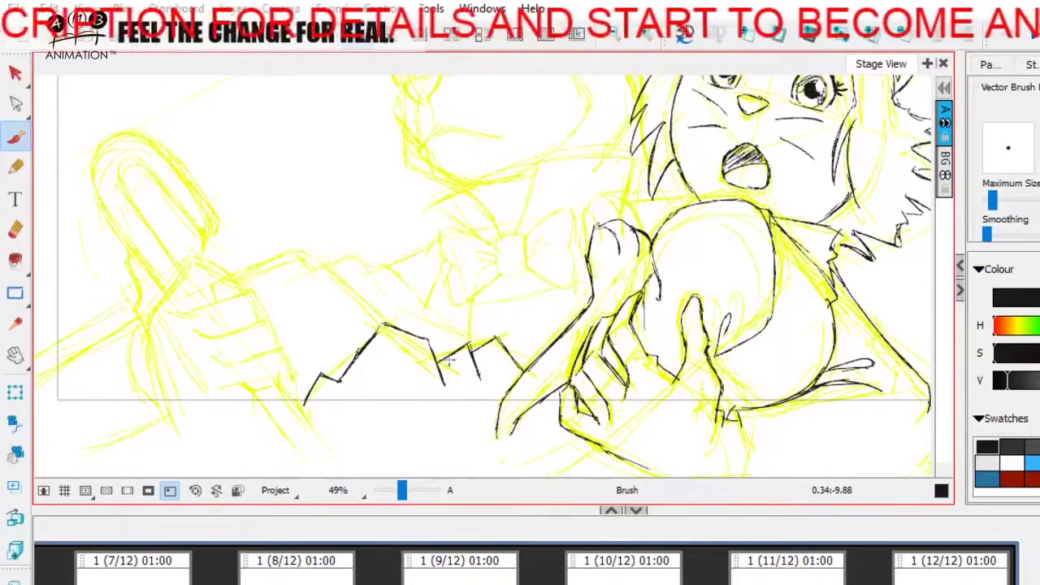
pyautogui.moveTo(478, 338); pyautogui.dragTo(551, 388)
pyautogui.moveTo(403, 491); pyautogui.dragTo(401, 491)
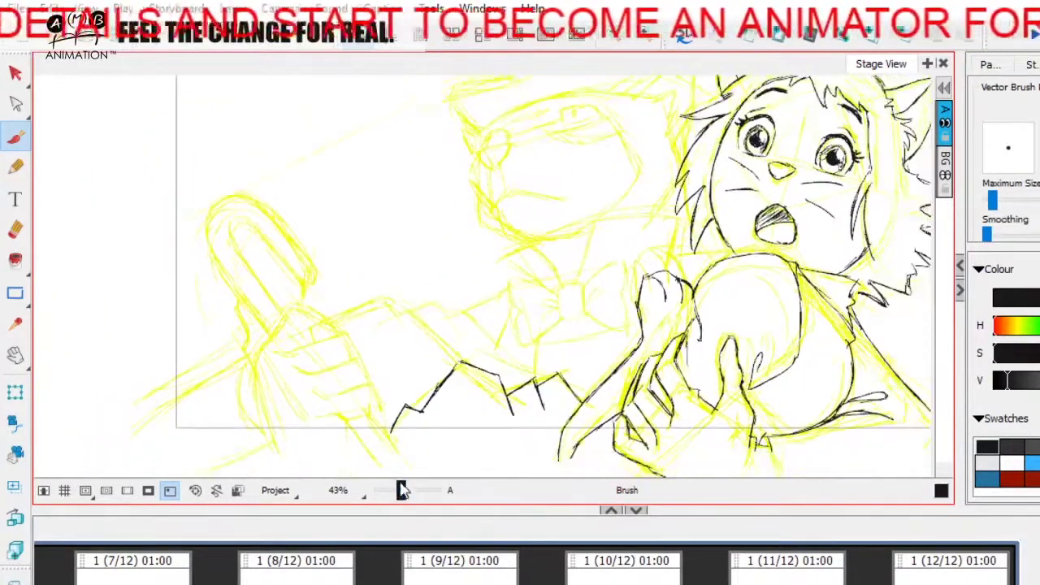
pyautogui.hotkey('ctrl', 's')
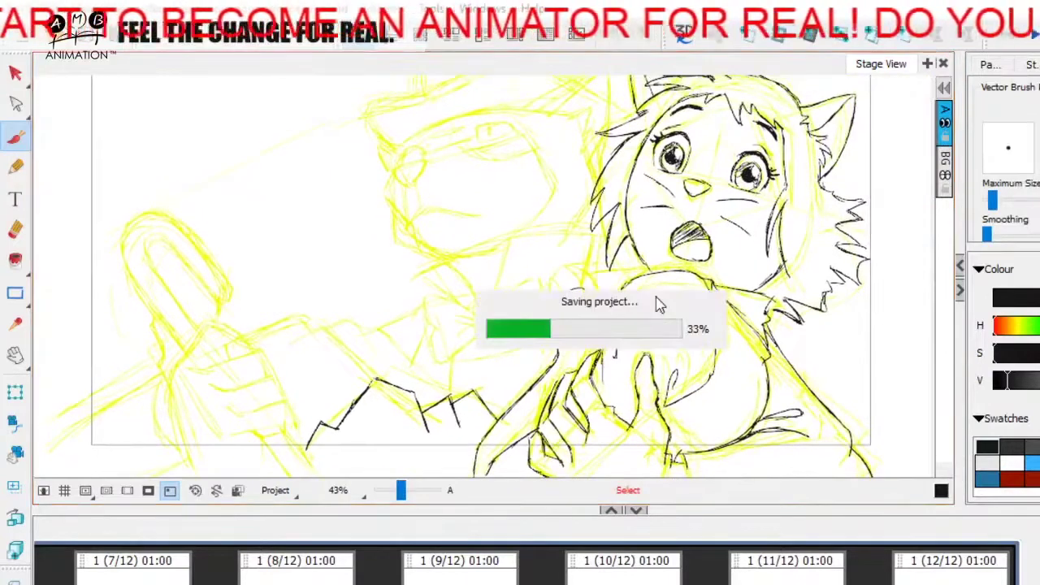
pyautogui.moveTo(400, 491); pyautogui.dragTo(401, 492)
# - Rotate the canvas and ink the sleeve's upper contour from the cane hand over the bend to the peak of the jagged edge
pyautogui.moveTo(507, 351)
pyautogui.mouseDown()
pyautogui.moveTo(499, 295)
pyautogui.moveTo(535, 411)
pyautogui.mouseUp()
pyautogui.moveTo(491, 356)
pyautogui.mouseDown()
pyautogui.moveTo(522, 364)
pyautogui.moveTo(548, 351)
pyautogui.mouseUp()
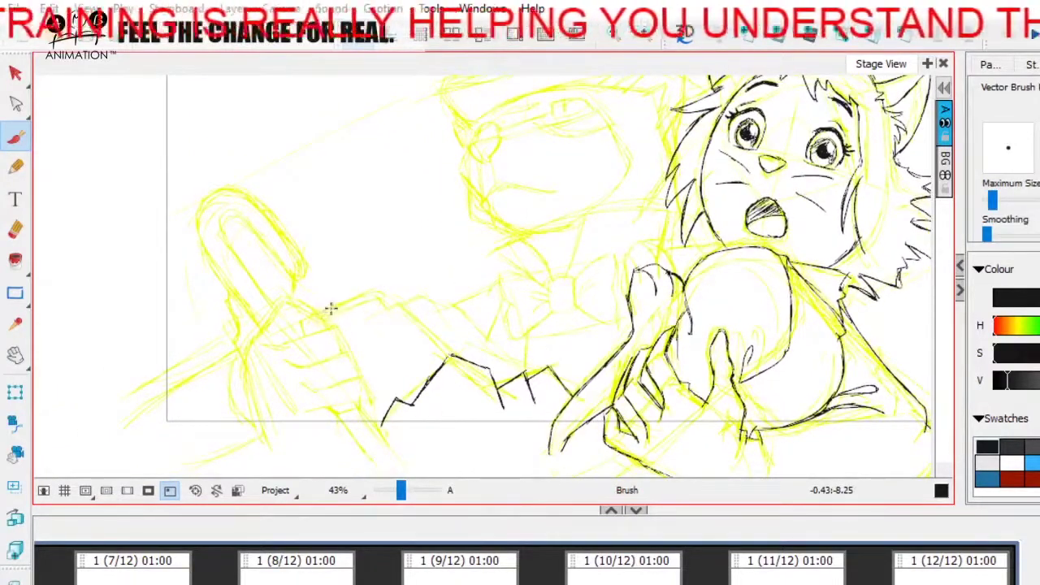
pyautogui.moveTo(323, 314); pyautogui.dragTo(354, 299)
pyautogui.moveTo(17, 355); pyautogui.dragTo(57, 404)
pyautogui.click(60, 401)
pyautogui.moveTo(172, 341); pyautogui.dragTo(295, 348)
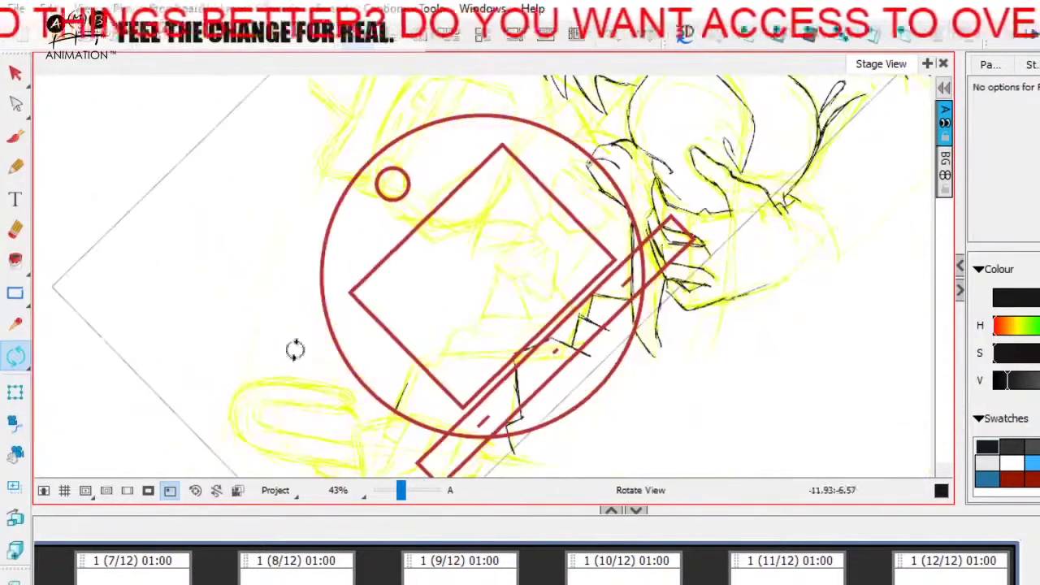
pyautogui.click(16, 137)
pyautogui.press('space')
pyautogui.moveTo(412, 391)
pyautogui.mouseDown()
pyautogui.moveTo(393, 337)
pyautogui.moveTo(421, 261)
pyautogui.mouseUp()
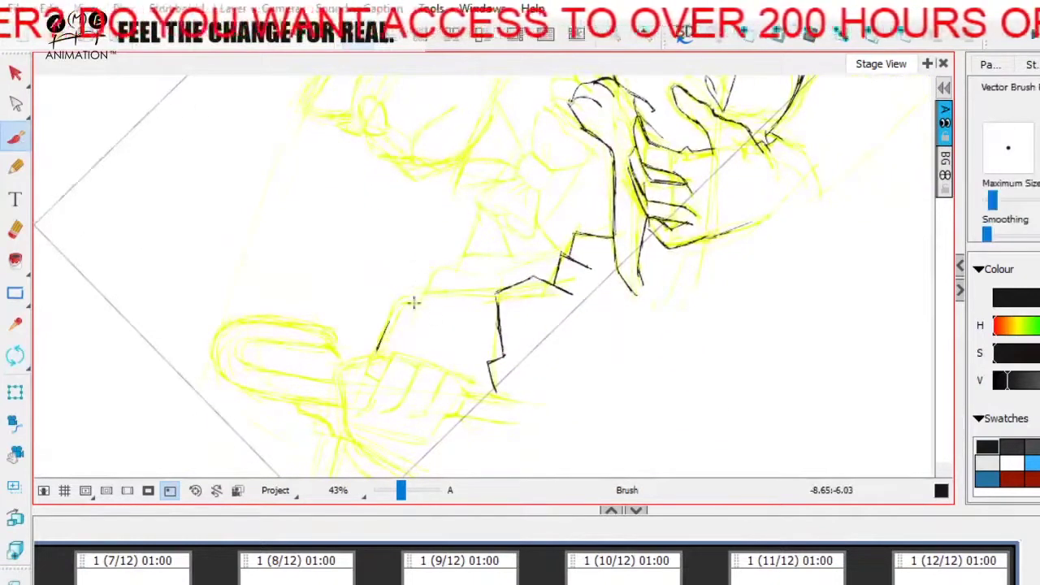
pyautogui.moveTo(389, 323)
pyautogui.mouseDown()
pyautogui.moveTo(411, 309)
pyautogui.moveTo(498, 297)
pyautogui.mouseUp()
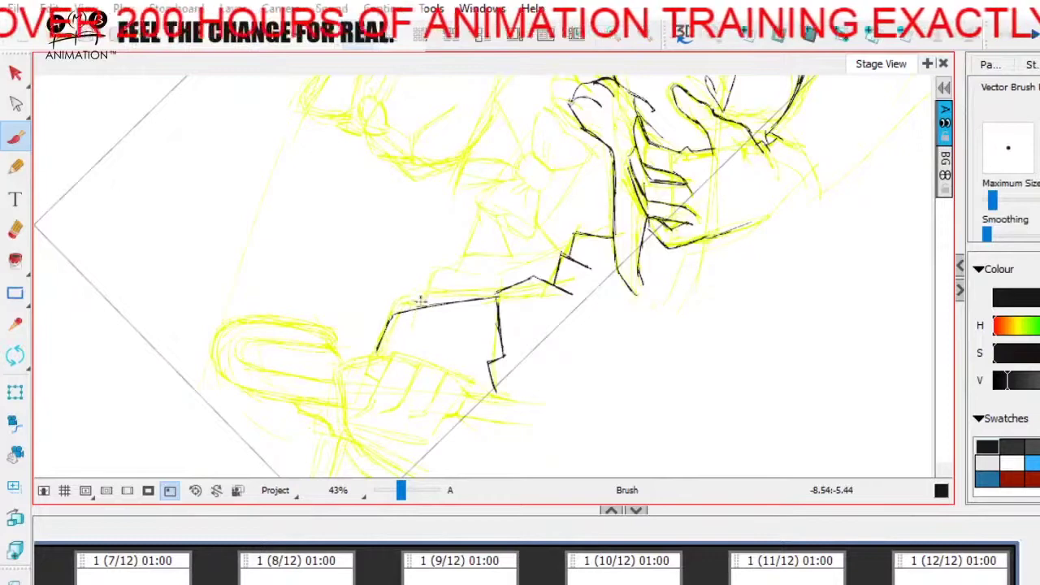
# - Ink a second contour line parallel to the sleeve's upper edge, ending at the jagged fold, and reset the canvas rotation
pyautogui.moveTo(441, 276); pyautogui.dragTo(435, 287)
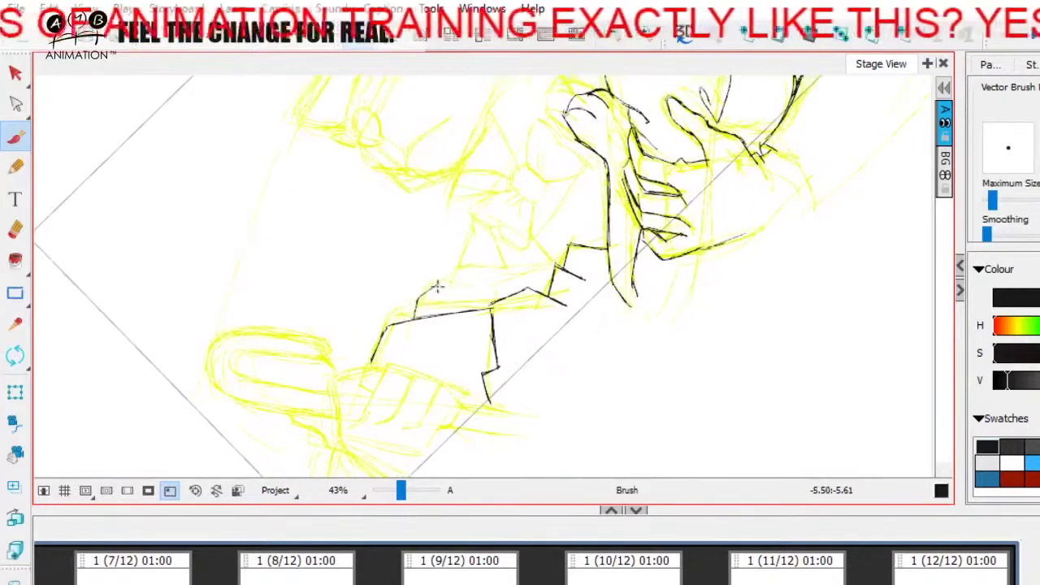
pyautogui.moveTo(434, 285); pyautogui.dragTo(561, 265)
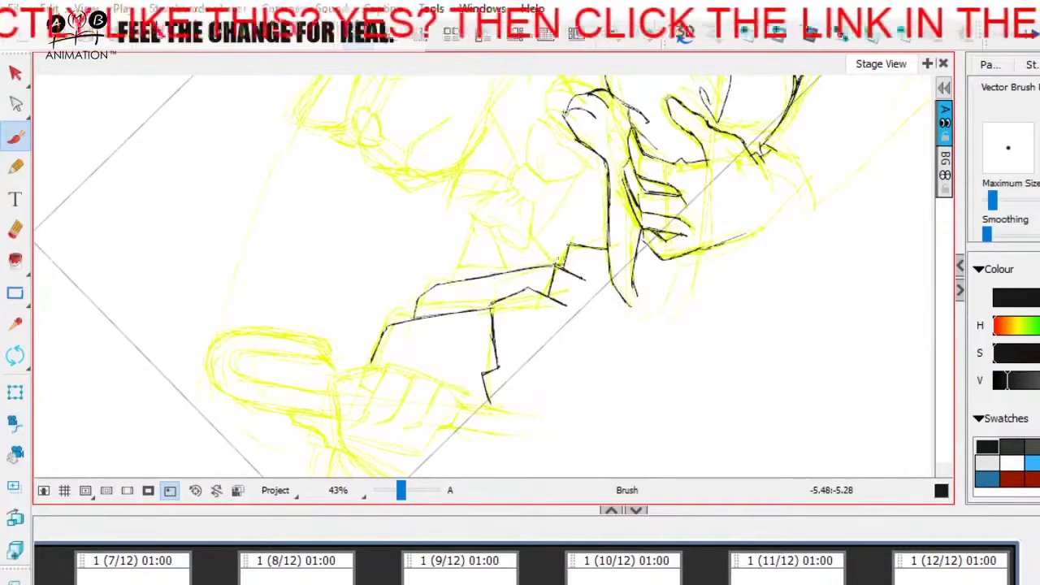
pyautogui.moveTo(415, 303); pyautogui.dragTo(432, 301)
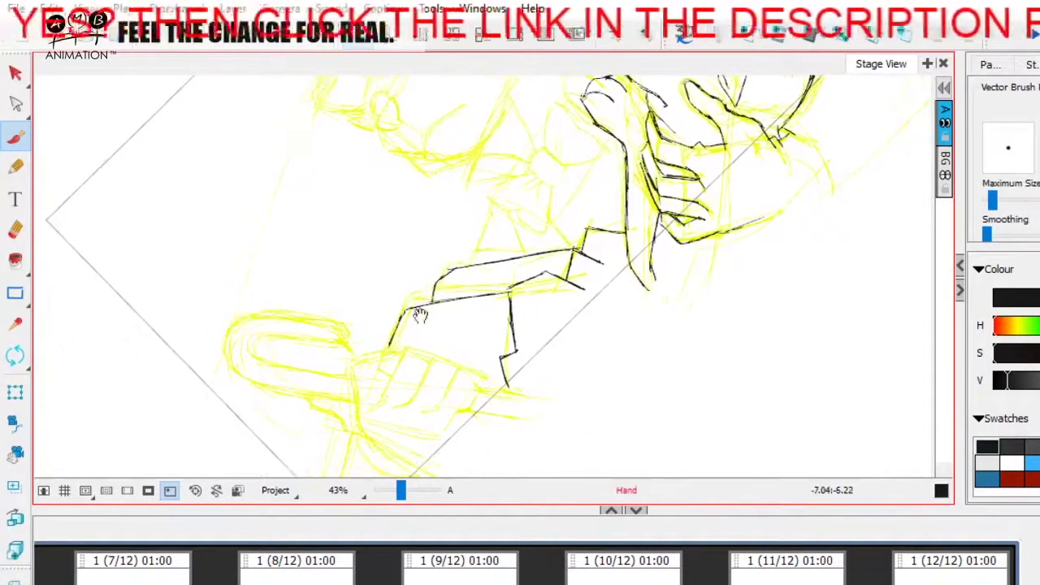
pyautogui.moveTo(501, 298); pyautogui.dragTo(499, 260)
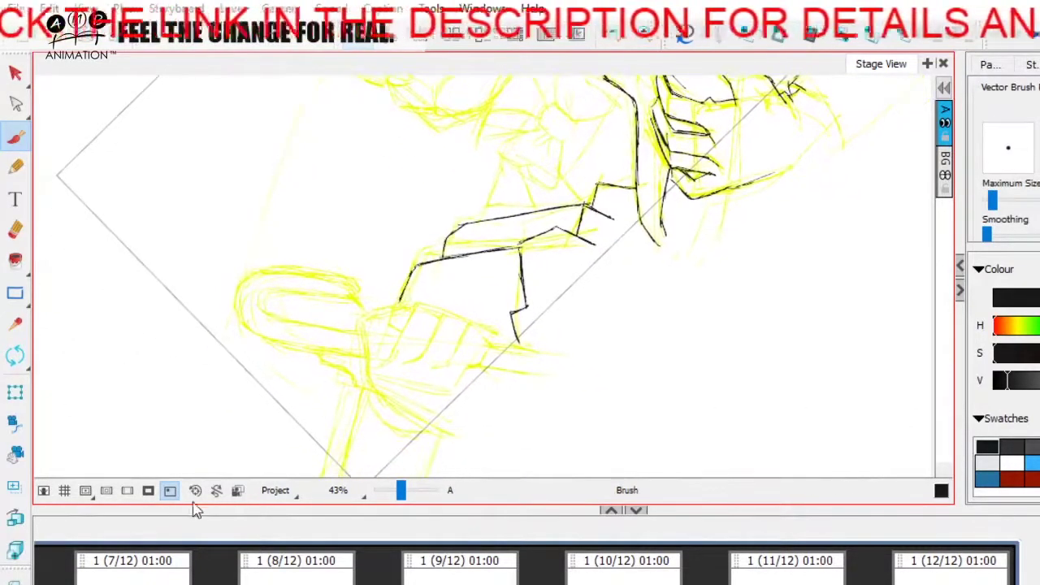
pyautogui.click(195, 491)
# - Ink the upper and lower sleeve edges on the outer side of the cane hand and the curved cuff line joining them
pyautogui.moveTo(460, 369); pyautogui.dragTo(497, 259)
pyautogui.moveTo(399, 493); pyautogui.dragTo(400, 494)
pyautogui.moveTo(462, 384); pyautogui.dragTo(606, 397)
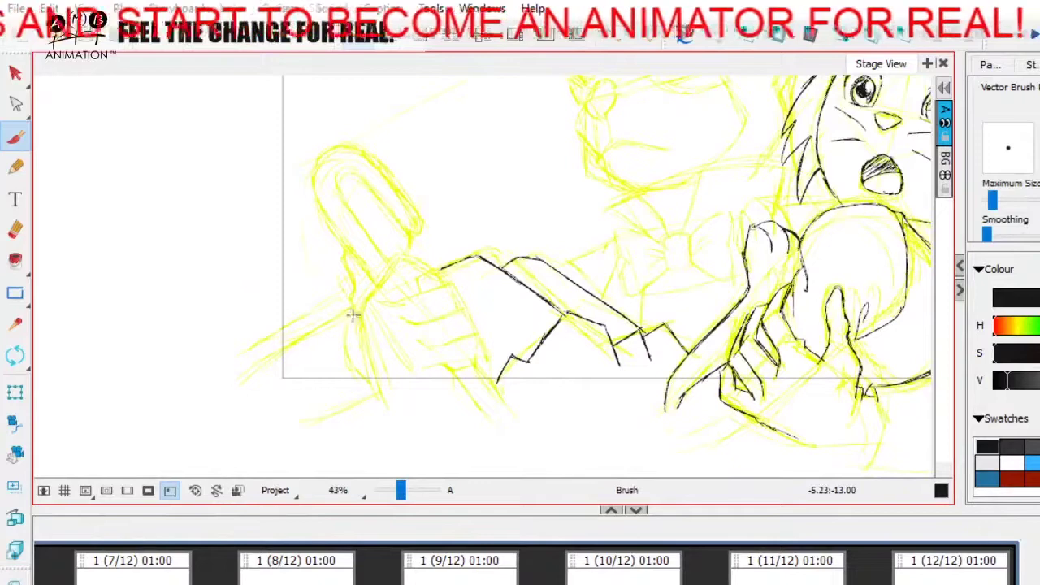
pyautogui.moveTo(295, 344); pyautogui.dragTo(255, 372)
pyautogui.moveTo(308, 409); pyautogui.dragTo(328, 404)
pyautogui.moveTo(295, 418); pyautogui.dragTo(375, 392)
pyautogui.moveTo(353, 315)
pyautogui.mouseDown()
pyautogui.moveTo(347, 345)
pyautogui.moveTo(367, 387)
pyautogui.mouseUp()
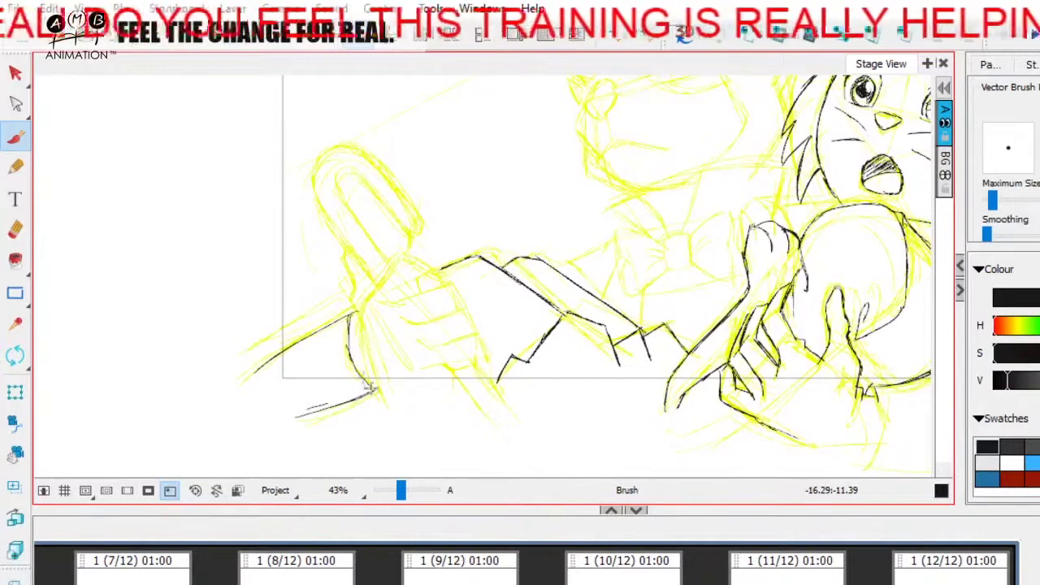
pyautogui.moveTo(319, 332); pyautogui.dragTo(356, 312)
# - Review the inked lines across the whole panel against the yellow rough
pyautogui.moveTo(504, 331); pyautogui.dragTo(452, 356)
pyautogui.moveTo(652, 347); pyautogui.dragTo(544, 401)
pyautogui.moveTo(402, 493); pyautogui.dragTo(399, 492)
pyautogui.press('space')
pyautogui.moveTo(503, 409); pyautogui.dragTo(501, 397)
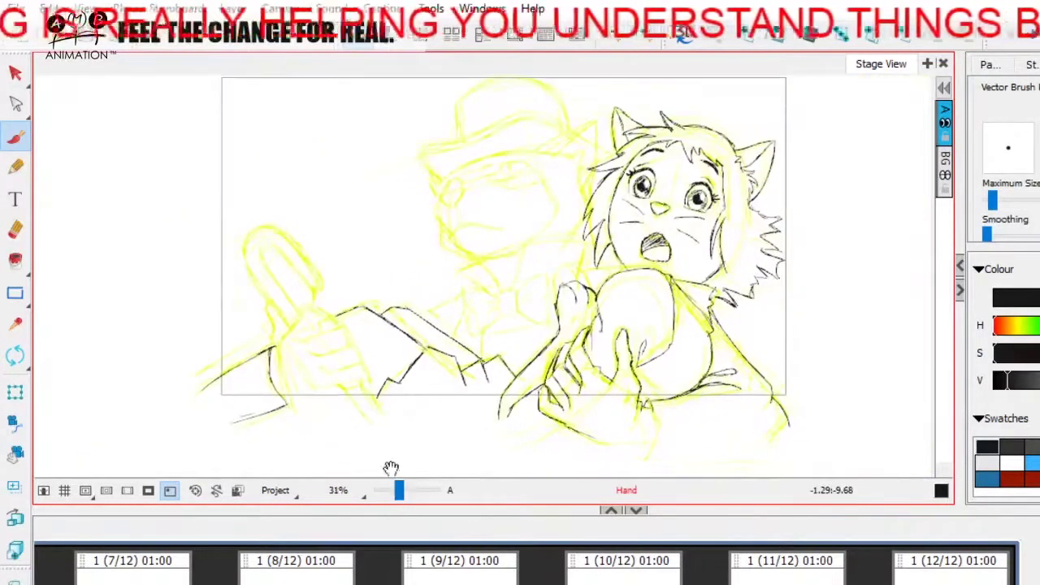
pyautogui.moveTo(401, 491); pyautogui.dragTo(404, 489)
pyautogui.press('space')
pyautogui.moveTo(432, 392)
pyautogui.mouseDown()
pyautogui.moveTo(529, 355)
pyautogui.moveTo(541, 363)
pyautogui.mouseUp()
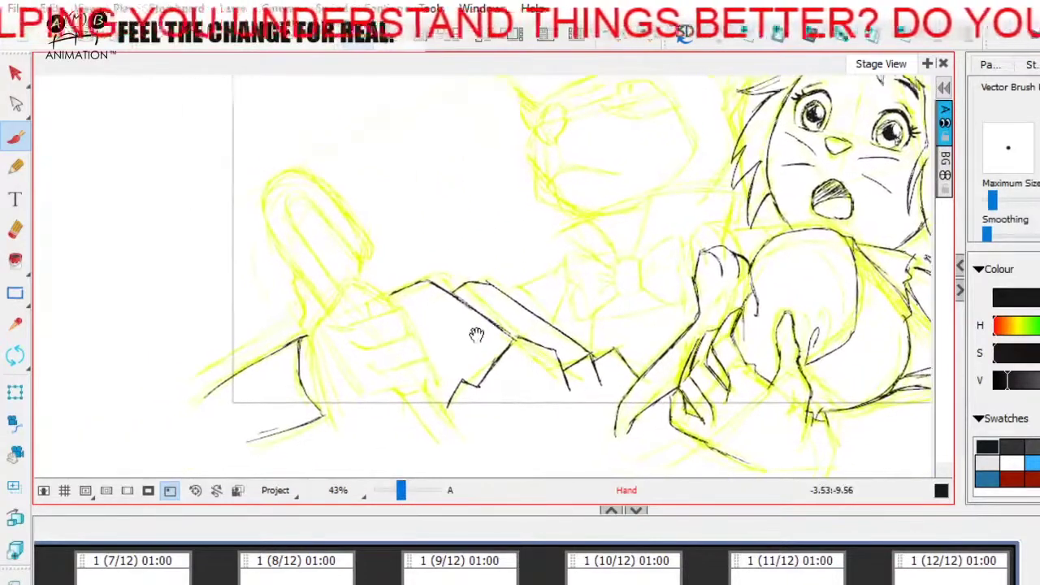
pyautogui.moveTo(477, 335); pyautogui.dragTo(485, 342)
# - Ink the thumb of the cane hand with its inner crease and the upper contour of the first finger
pyautogui.press('space')
pyautogui.moveTo(421, 370); pyautogui.dragTo(419, 370)
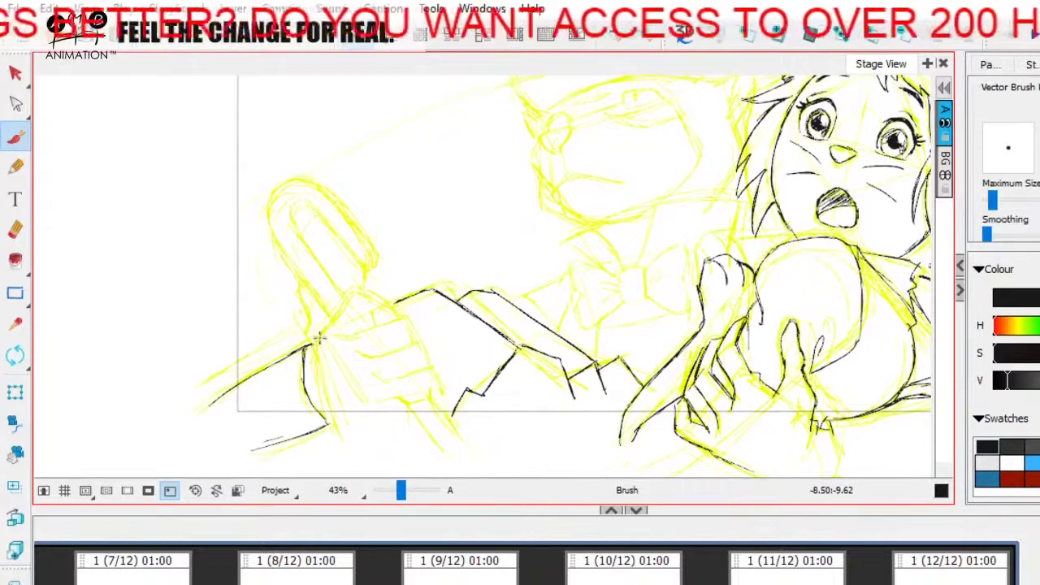
pyautogui.moveTo(329, 329)
pyautogui.mouseDown()
pyautogui.moveTo(356, 288)
pyautogui.moveTo(395, 319)
pyautogui.mouseUp()
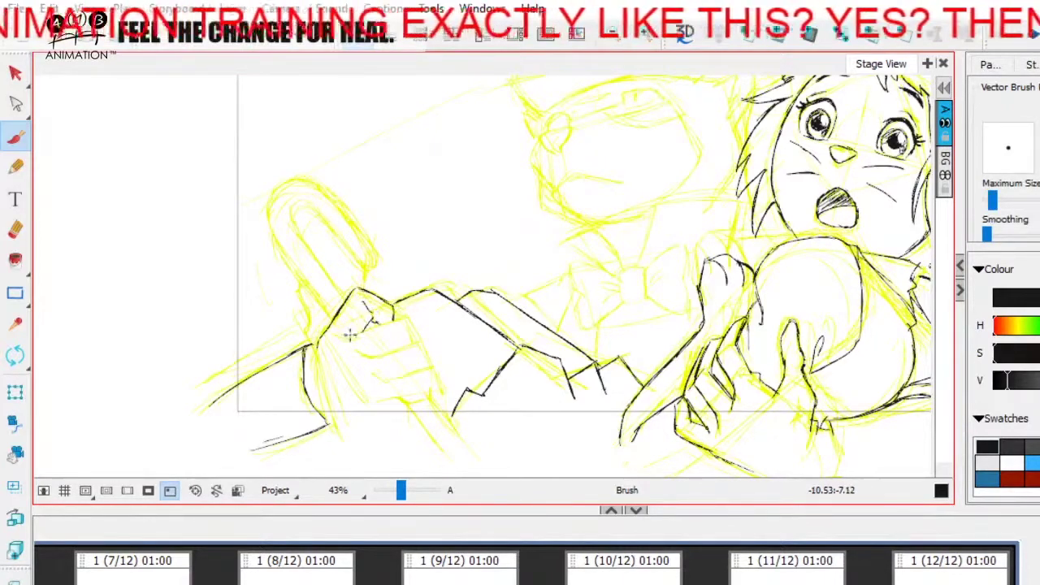
pyautogui.moveTo(348, 338); pyautogui.dragTo(406, 317)
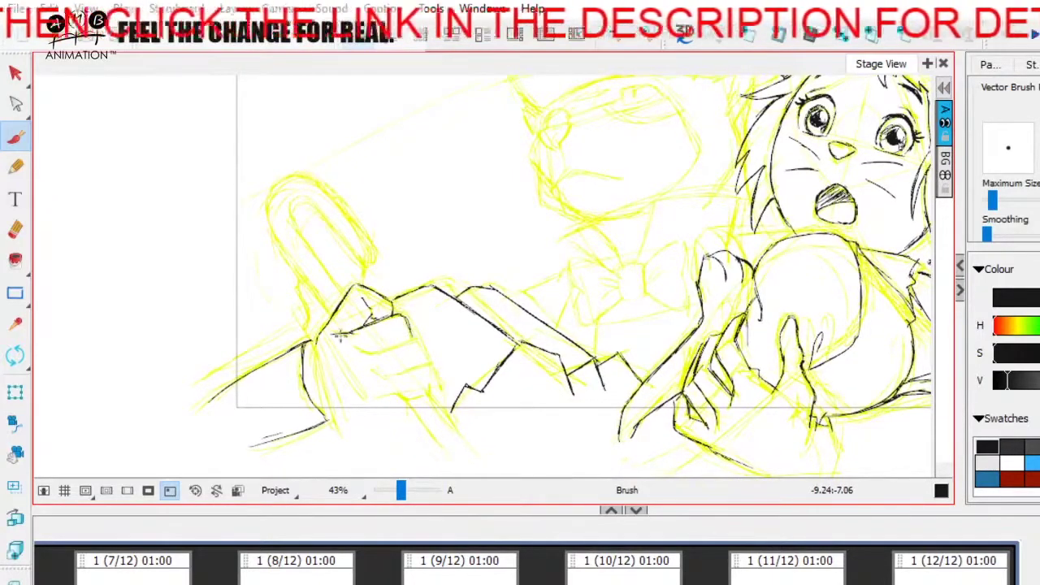
# - Ink the lines separating the cane hand's gripping fingers and the knuckle edges at their outer ends
pyautogui.moveTo(371, 370)
pyautogui.mouseDown()
pyautogui.moveTo(395, 347)
pyautogui.moveTo(443, 332)
pyautogui.mouseUp()
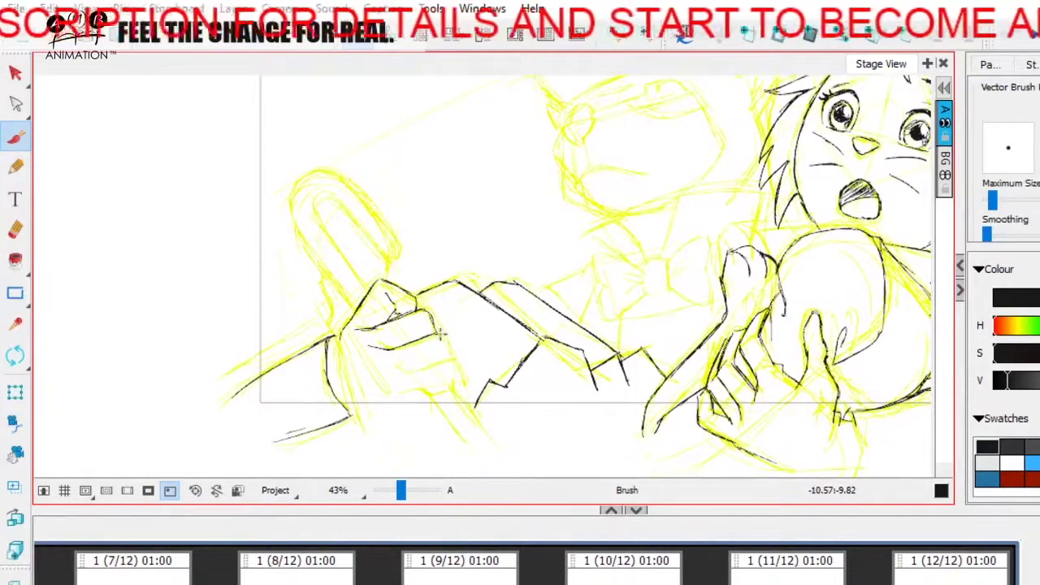
pyautogui.moveTo(425, 367)
pyautogui.mouseDown()
pyautogui.moveTo(399, 365)
pyautogui.moveTo(438, 342)
pyautogui.mouseUp()
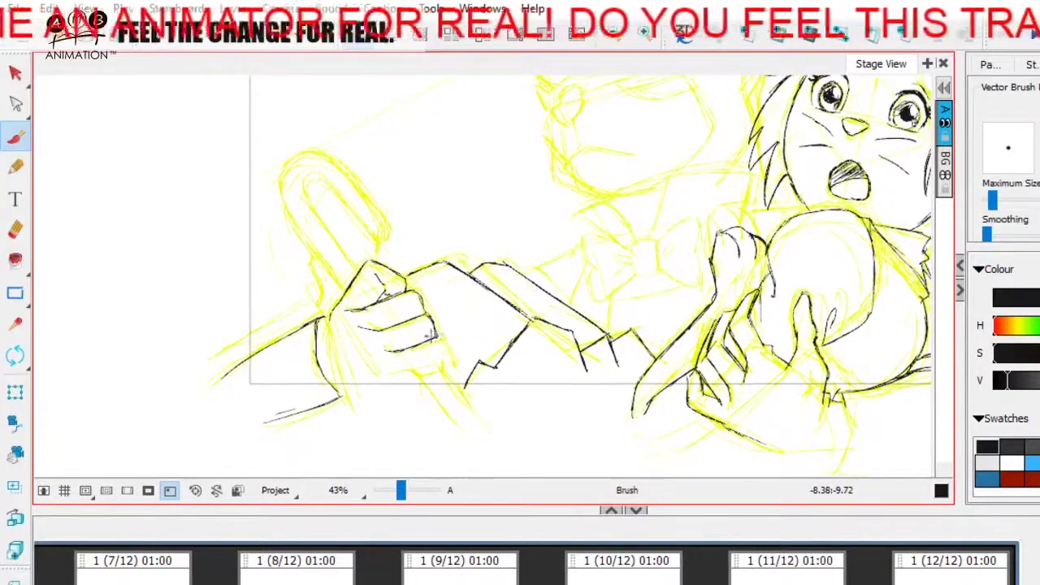
pyautogui.moveTo(441, 337); pyautogui.dragTo(452, 362)
pyautogui.moveTo(454, 358); pyautogui.dragTo(452, 357)
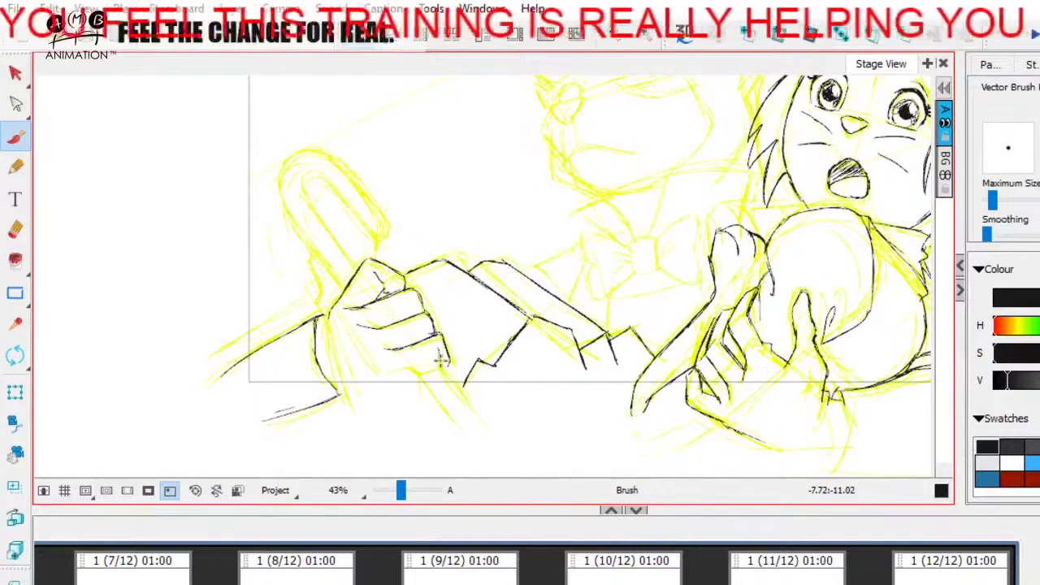
# - Ink the underside of the cane hand's last finger and the back edge of the hand down to the wrist
pyautogui.moveTo(427, 375); pyautogui.dragTo(439, 361)
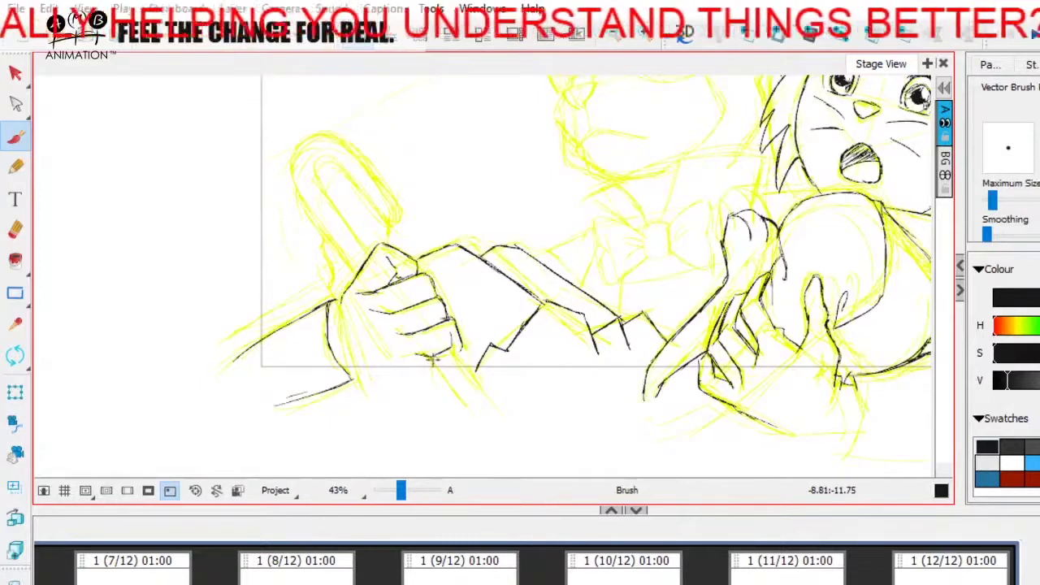
pyautogui.moveTo(430, 365); pyautogui.dragTo(432, 358)
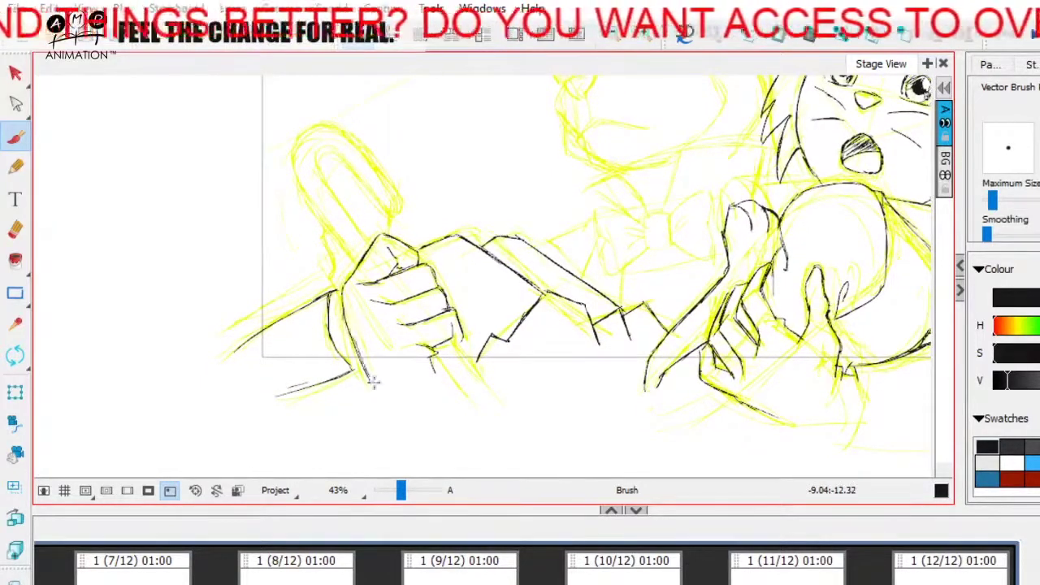
pyautogui.moveTo(338, 299); pyautogui.dragTo(351, 341)
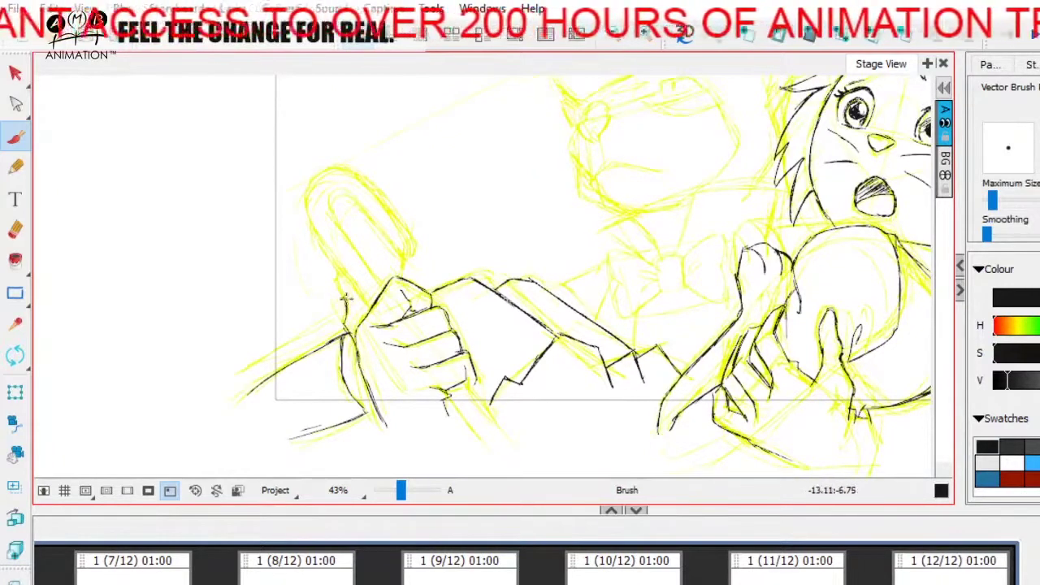
# - Ink the thumb tip behind the cane and both edges of the cane shaft below the gripping hand
pyautogui.moveTo(348, 279)
pyautogui.mouseDown()
pyautogui.moveTo(367, 302)
pyautogui.moveTo(356, 338)
pyautogui.mouseUp()
pyautogui.moveTo(508, 416)
pyautogui.mouseDown()
pyautogui.moveTo(498, 396)
pyautogui.moveTo(541, 430)
pyautogui.moveTo(612, 376)
pyautogui.moveTo(541, 366)
pyautogui.mouseUp()
pyautogui.moveTo(451, 362); pyautogui.dragTo(490, 413)
pyautogui.moveTo(429, 379); pyautogui.dragTo(464, 417)
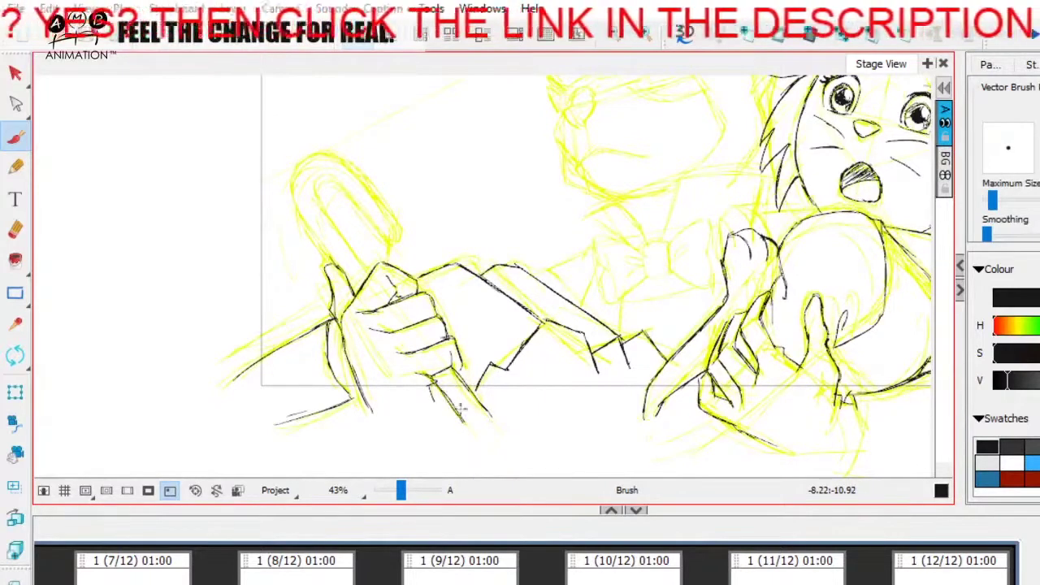
# - Ink the outer and inner outlines of the cane's curved handle above the hand and save the project
pyautogui.click(16, 356)
pyautogui.moveTo(283, 203)
pyautogui.mouseDown()
pyautogui.moveTo(523, 156)
pyautogui.moveTo(554, 162)
pyautogui.mouseUp()
pyautogui.click(15, 137)
pyautogui.moveTo(457, 225); pyautogui.dragTo(365, 392)
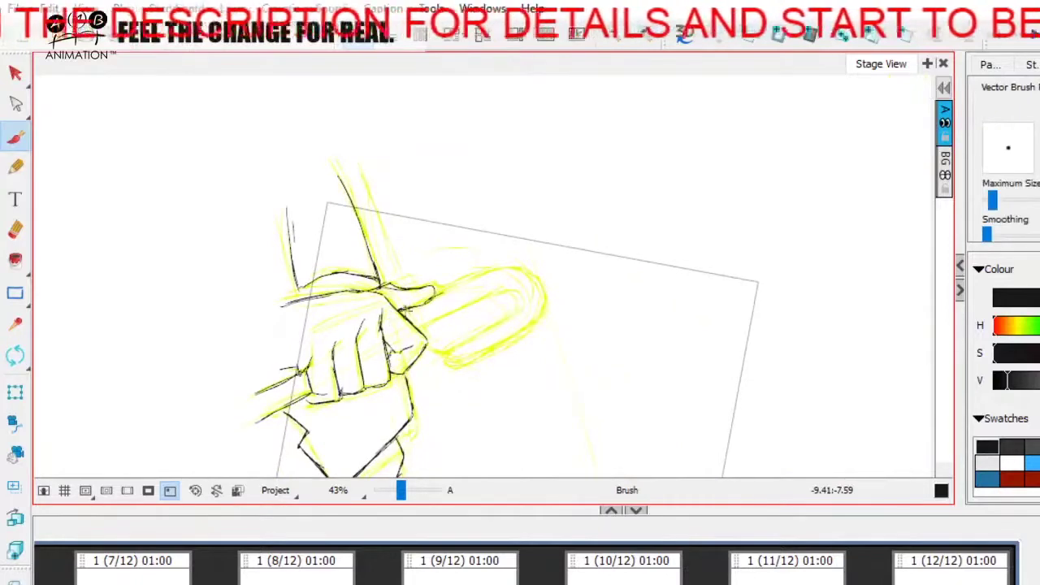
pyautogui.moveTo(404, 310); pyautogui.dragTo(494, 269)
pyautogui.moveTo(421, 329)
pyautogui.mouseDown()
pyautogui.moveTo(507, 289)
pyautogui.moveTo(516, 266)
pyautogui.moveTo(544, 287)
pyautogui.mouseUp()
pyautogui.moveTo(520, 266)
pyautogui.mouseDown()
pyautogui.moveTo(541, 300)
pyautogui.moveTo(507, 333)
pyautogui.moveTo(436, 354)
pyautogui.moveTo(453, 366)
pyautogui.moveTo(534, 313)
pyautogui.mouseUp()
pyautogui.click(195, 492)
pyautogui.press('space')
pyautogui.moveTo(449, 361)
pyautogui.mouseDown()
pyautogui.moveTo(495, 327)
pyautogui.moveTo(527, 352)
pyautogui.mouseUp()
pyautogui.hotkey('ctrl', 's')
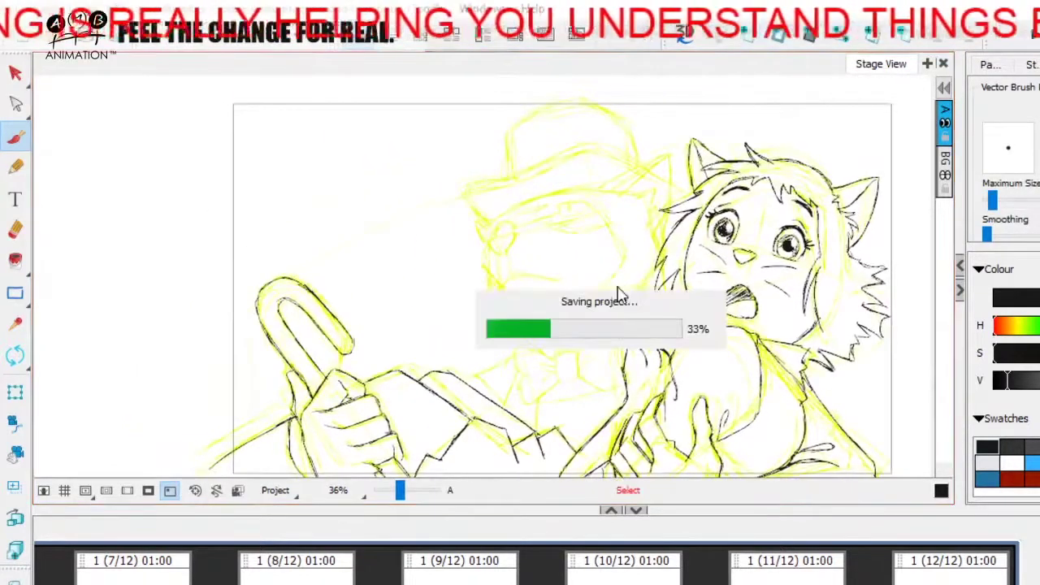
# - Sketch a palm in dark red on the empty canvas beside the panel, as a tilted four-sided block with an angled knuckle line
pyautogui.moveTo(168, 360); pyautogui.dragTo(467, 336)
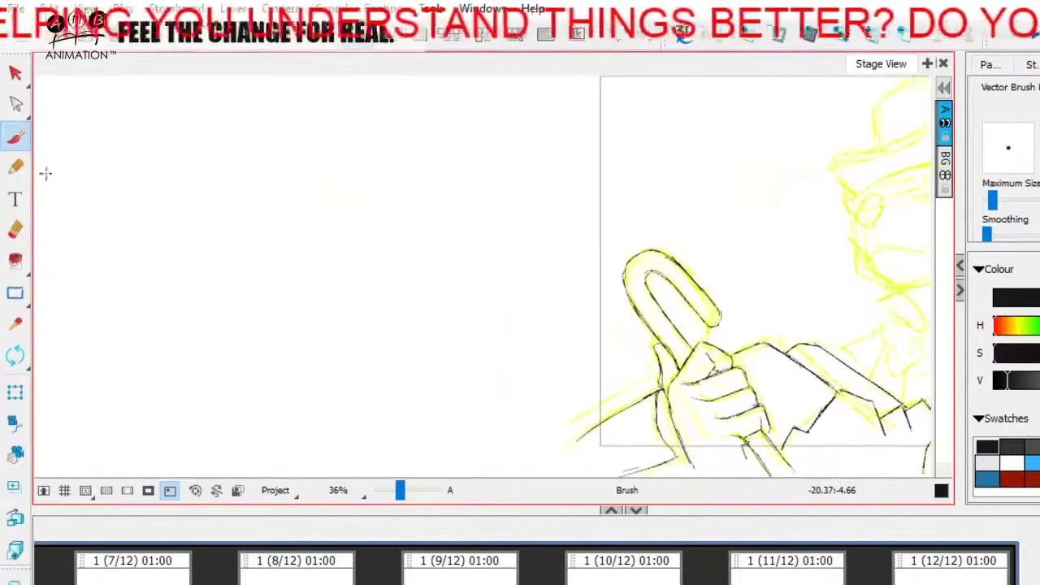
pyautogui.moveTo(279, 302); pyautogui.dragTo(487, 343)
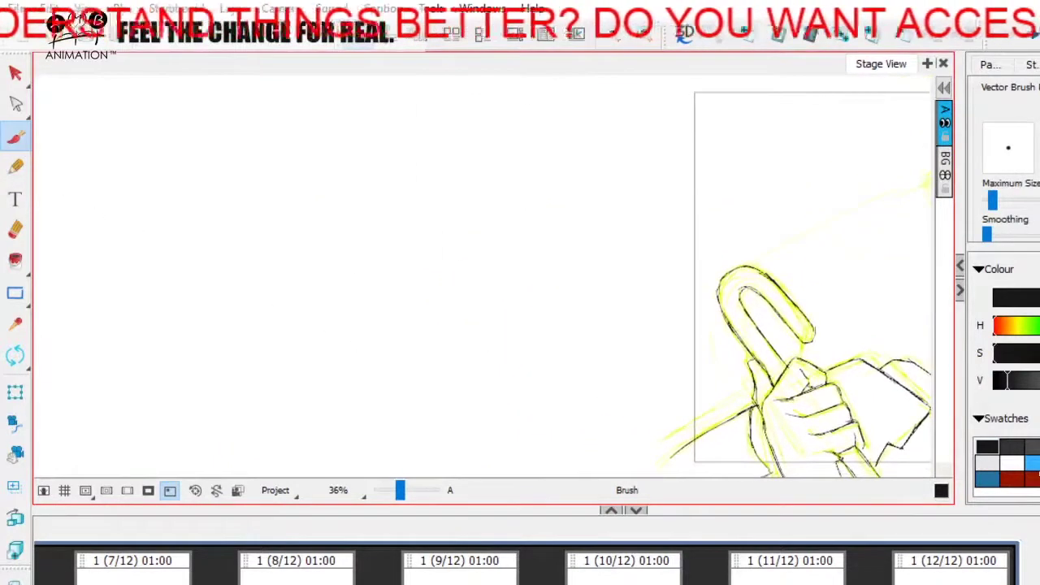
pyautogui.moveTo(355, 356); pyautogui.dragTo(448, 336)
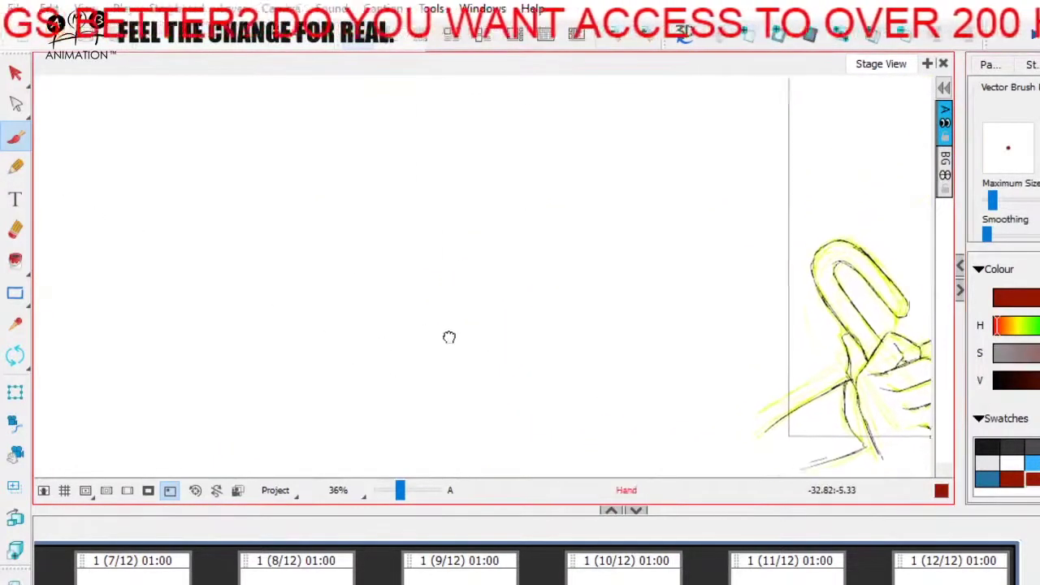
pyautogui.moveTo(249, 342)
pyautogui.mouseDown()
pyautogui.moveTo(309, 269)
pyautogui.moveTo(362, 269)
pyautogui.moveTo(423, 289)
pyautogui.mouseUp()
pyautogui.moveTo(450, 306); pyautogui.dragTo(362, 404)
pyautogui.moveTo(238, 358)
pyautogui.mouseDown()
pyautogui.moveTo(358, 409)
pyautogui.moveTo(443, 299)
pyautogui.moveTo(328, 260)
pyautogui.mouseUp()
pyautogui.moveTo(329, 260); pyautogui.dragTo(273, 333)
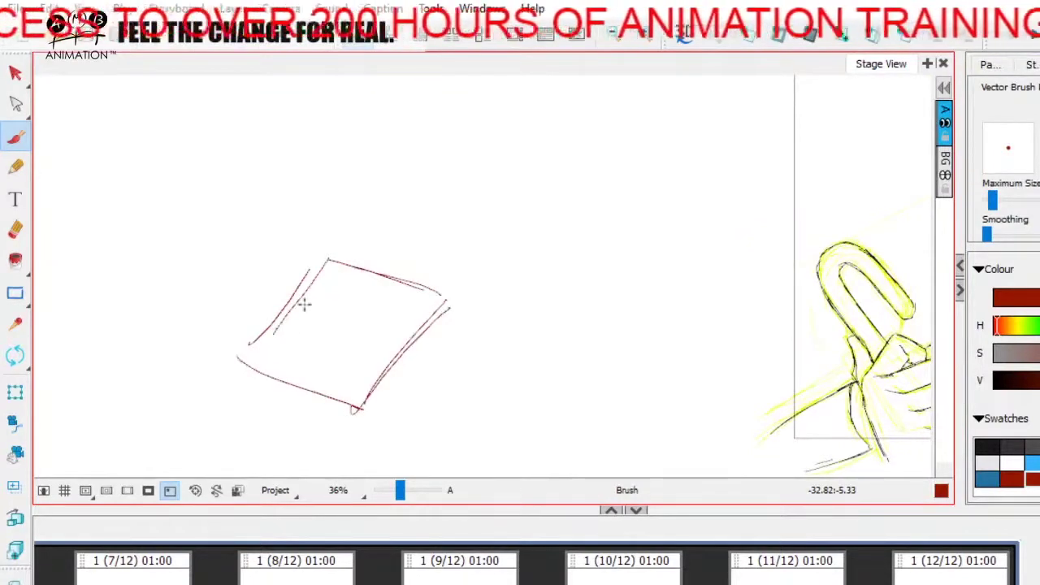
pyautogui.moveTo(450, 307); pyautogui.dragTo(448, 318)
pyautogui.moveTo(307, 284); pyautogui.dragTo(392, 270)
pyautogui.moveTo(332, 284)
pyautogui.mouseDown()
pyautogui.moveTo(399, 275)
pyautogui.moveTo(435, 335)
pyautogui.mouseUp()
# - Sketch curved guide lines for the four fingers fanning out from the palm's knuckle line
pyautogui.moveTo(433, 330)
pyautogui.mouseDown()
pyautogui.moveTo(404, 278)
pyautogui.moveTo(423, 341)
pyautogui.moveTo(410, 353)
pyautogui.moveTo(423, 313)
pyautogui.moveTo(569, 206)
pyautogui.mouseUp()
pyautogui.moveTo(365, 309)
pyautogui.mouseDown()
pyautogui.moveTo(451, 190)
pyautogui.moveTo(517, 150)
pyautogui.mouseUp()
pyautogui.moveTo(328, 312); pyautogui.dragTo(437, 137)
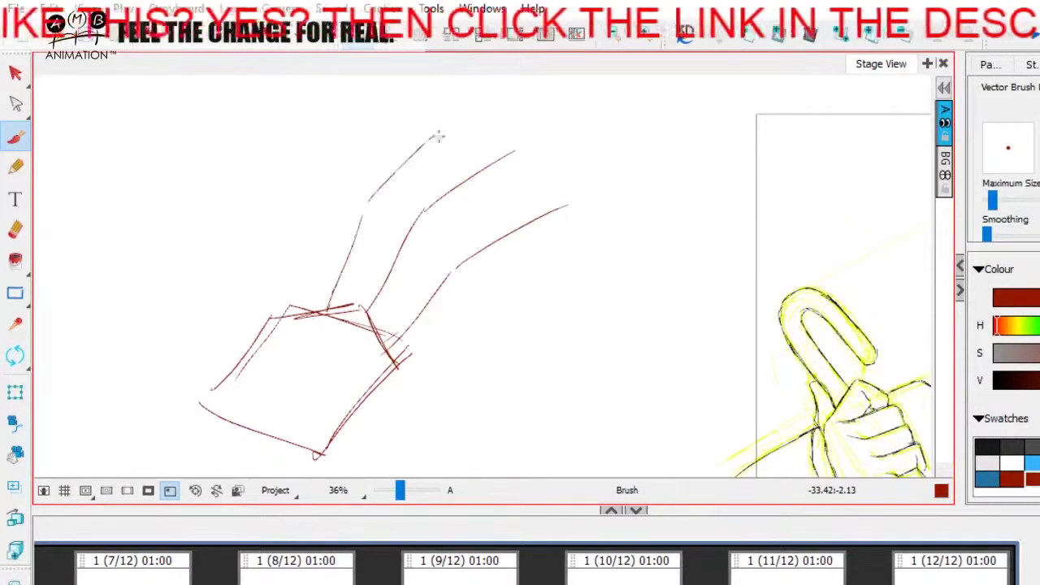
pyautogui.moveTo(311, 310); pyautogui.dragTo(344, 246)
pyautogui.moveTo(338, 247); pyautogui.dragTo(431, 145)
pyautogui.moveTo(260, 341); pyautogui.dragTo(280, 286)
pyautogui.moveTo(272, 326)
pyautogui.mouseDown()
pyautogui.moveTo(286, 257)
pyautogui.moveTo(322, 182)
pyautogui.mouseUp()
# - Add a triangular thumb base to the side of the palm block with a curved guide line for the thumb
pyautogui.press('space')
pyautogui.moveTo(396, 325); pyautogui.dragTo(409, 291)
pyautogui.moveTo(318, 428); pyautogui.dragTo(408, 415)
pyautogui.moveTo(409, 325); pyautogui.dragTo(400, 421)
pyautogui.moveTo(332, 421)
pyautogui.mouseDown()
pyautogui.moveTo(409, 420)
pyautogui.moveTo(532, 346)
pyautogui.moveTo(586, 343)
pyautogui.mouseUp()
pyautogui.moveTo(496, 343)
pyautogui.mouseDown()
pyautogui.moveTo(494, 429)
pyautogui.moveTo(458, 413)
pyautogui.mouseUp()
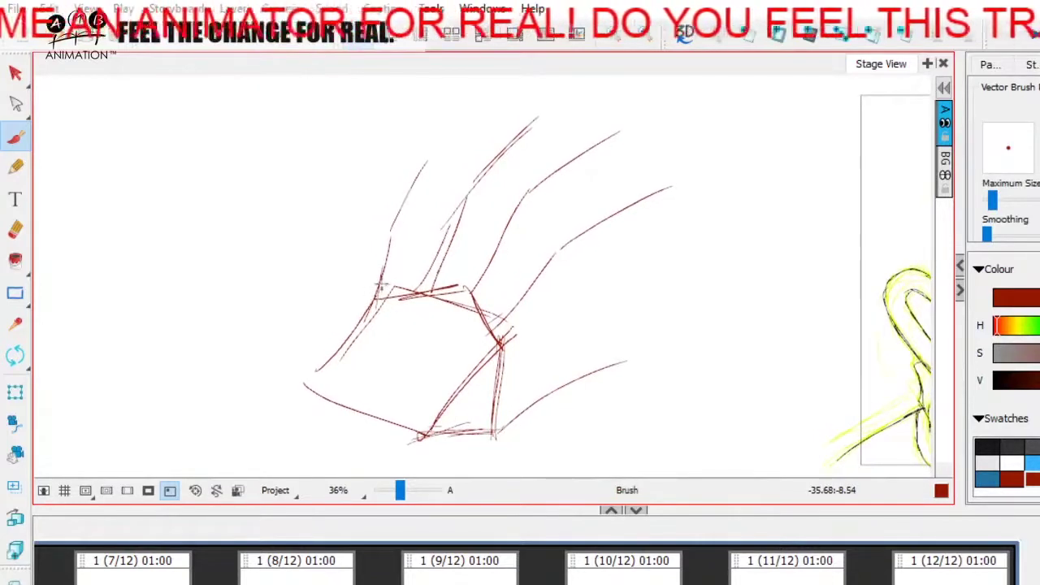
# - Draw rough knuckle shapes where the four finger guide lines meet the palm
pyautogui.moveTo(370, 320); pyautogui.dragTo(367, 324)
pyautogui.moveTo(357, 299)
pyautogui.mouseDown()
pyautogui.moveTo(385, 276)
pyautogui.moveTo(366, 323)
pyautogui.moveTo(359, 307)
pyautogui.moveTo(412, 281)
pyautogui.moveTo(447, 291)
pyautogui.moveTo(410, 312)
pyautogui.mouseUp()
pyautogui.moveTo(440, 267)
pyautogui.mouseDown()
pyautogui.moveTo(435, 309)
pyautogui.moveTo(487, 276)
pyautogui.mouseUp()
pyautogui.moveTo(459, 313)
pyautogui.mouseDown()
pyautogui.moveTo(515, 341)
pyautogui.moveTo(481, 353)
pyautogui.mouseUp()
pyautogui.moveTo(490, 323); pyautogui.dragTo(476, 352)
pyautogui.moveTo(441, 306)
pyautogui.mouseDown()
pyautogui.moveTo(449, 292)
pyautogui.moveTo(430, 336)
pyautogui.mouseUp()
# - Draw bone lines from the knuckles into the palm and a joint shape at the base of the thumb
pyautogui.moveTo(478, 306); pyautogui.dragTo(422, 371)
pyautogui.moveTo(427, 279); pyautogui.dragTo(377, 366)
pyautogui.moveTo(489, 316); pyautogui.dragTo(432, 377)
pyautogui.moveTo(379, 293); pyautogui.dragTo(350, 349)
pyautogui.scroll(-1, 422, 388)
pyautogui.moveTo(431, 385)
pyautogui.mouseDown()
pyautogui.moveTo(471, 380)
pyautogui.moveTo(497, 406)
pyautogui.moveTo(503, 400)
pyautogui.moveTo(449, 392)
pyautogui.moveTo(491, 417)
pyautogui.moveTo(429, 437)
pyautogui.mouseUp()
# - Draw rounded middle joints on the four finger guide lines and an oval joint on the thumb line
pyautogui.press('space')
pyautogui.moveTo(437, 314); pyautogui.dragTo(473, 257)
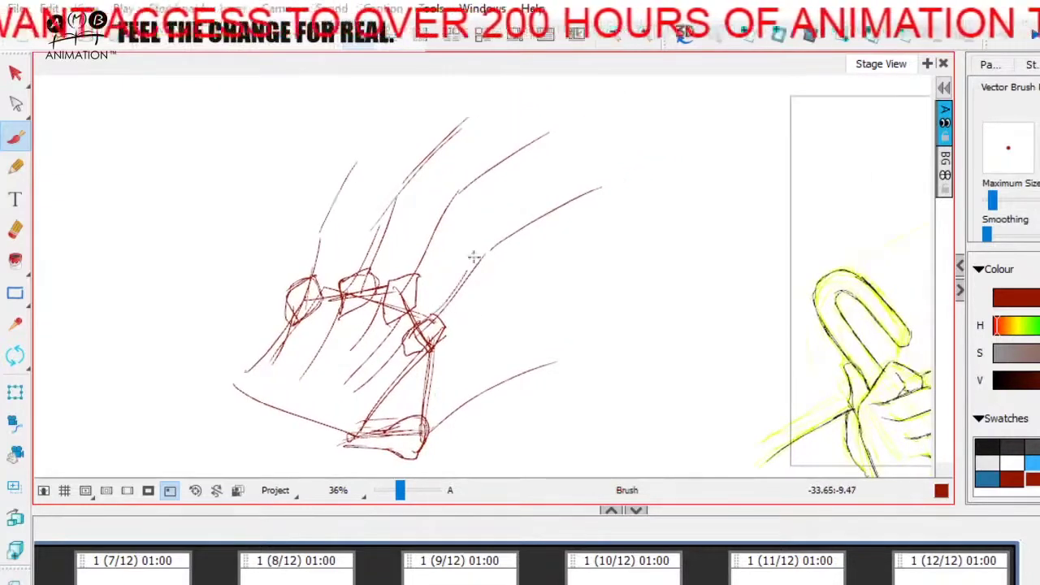
pyautogui.moveTo(429, 316)
pyautogui.mouseDown()
pyautogui.moveTo(476, 249)
pyautogui.moveTo(471, 274)
pyautogui.mouseUp()
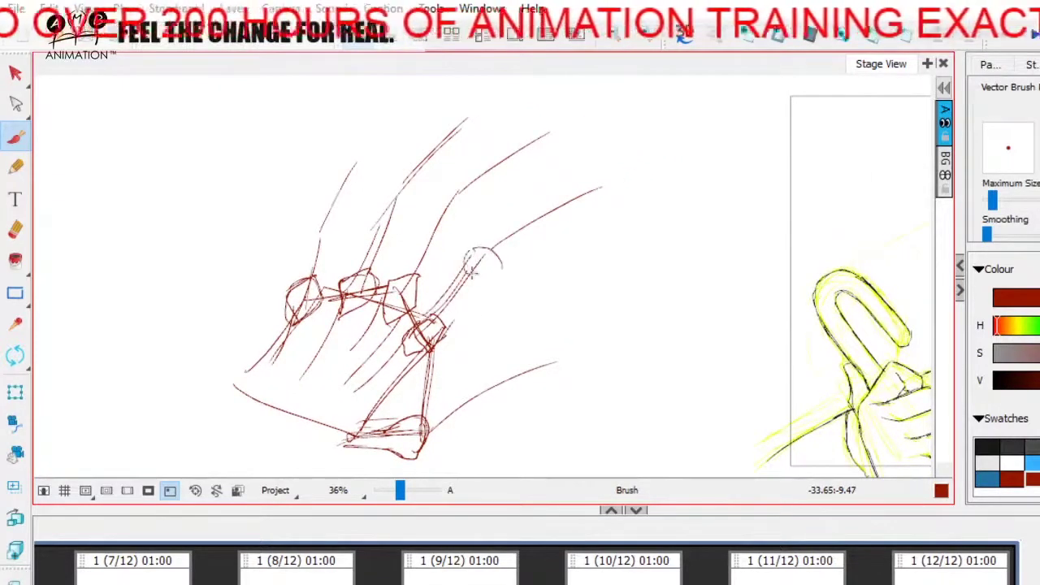
pyautogui.moveTo(431, 313)
pyautogui.mouseDown()
pyautogui.moveTo(466, 274)
pyautogui.moveTo(469, 299)
pyautogui.mouseUp()
pyautogui.moveTo(466, 263)
pyautogui.mouseDown()
pyautogui.moveTo(491, 282)
pyautogui.moveTo(472, 250)
pyautogui.mouseUp()
pyautogui.moveTo(426, 212)
pyautogui.mouseDown()
pyautogui.moveTo(449, 205)
pyautogui.moveTo(457, 240)
pyautogui.moveTo(462, 223)
pyautogui.mouseUp()
pyautogui.moveTo(381, 196); pyautogui.dragTo(408, 217)
pyautogui.moveTo(391, 200)
pyautogui.mouseDown()
pyautogui.moveTo(372, 219)
pyautogui.moveTo(323, 218)
pyautogui.mouseUp()
pyautogui.moveTo(485, 387)
pyautogui.mouseDown()
pyautogui.moveTo(491, 379)
pyautogui.moveTo(493, 420)
pyautogui.mouseUp()
pyautogui.moveTo(473, 387)
pyautogui.mouseDown()
pyautogui.moveTo(499, 399)
pyautogui.moveTo(480, 417)
pyautogui.mouseUp()
# - Reinforce the thumb joint and draw small oval joints near the outer ends of the four finger guide lines
pyautogui.press('space')
pyautogui.moveTo(528, 322); pyautogui.dragTo(515, 348)
pyautogui.moveTo(533, 226); pyautogui.dragTo(554, 236)
pyautogui.moveTo(507, 174)
pyautogui.mouseDown()
pyautogui.moveTo(494, 179)
pyautogui.moveTo(498, 170)
pyautogui.mouseUp()
pyautogui.moveTo(421, 170)
pyautogui.mouseDown()
pyautogui.moveTo(423, 188)
pyautogui.moveTo(411, 167)
pyautogui.moveTo(436, 179)
pyautogui.mouseUp()
pyautogui.moveTo(345, 194); pyautogui.dragTo(333, 210)
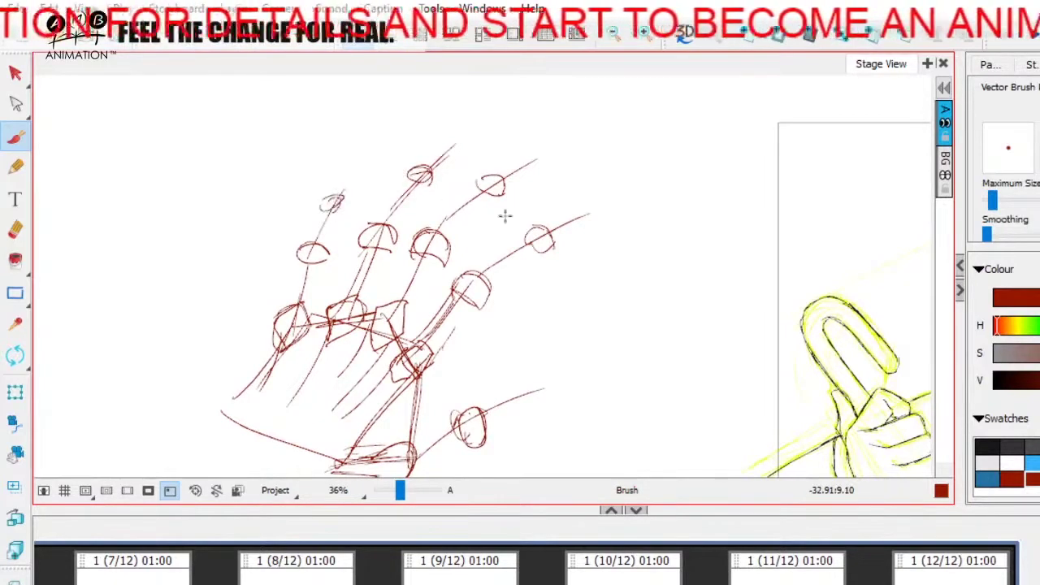
# - Select the whole red hand construction and recolour it very pale pink
pyautogui.press('space')
pyautogui.moveTo(534, 408); pyautogui.dragTo(525, 355)
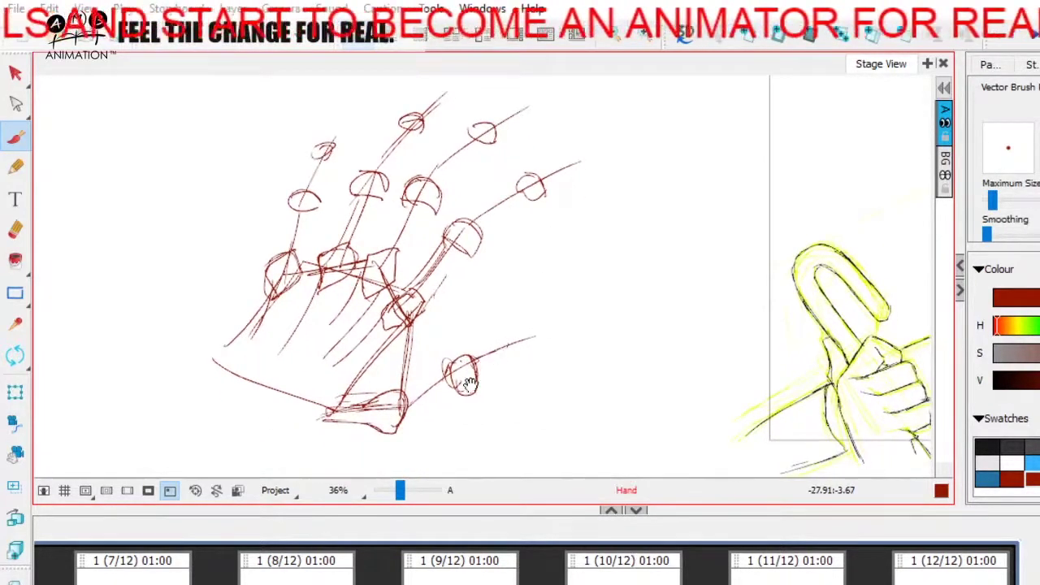
pyautogui.scroll(2, 531, 294)
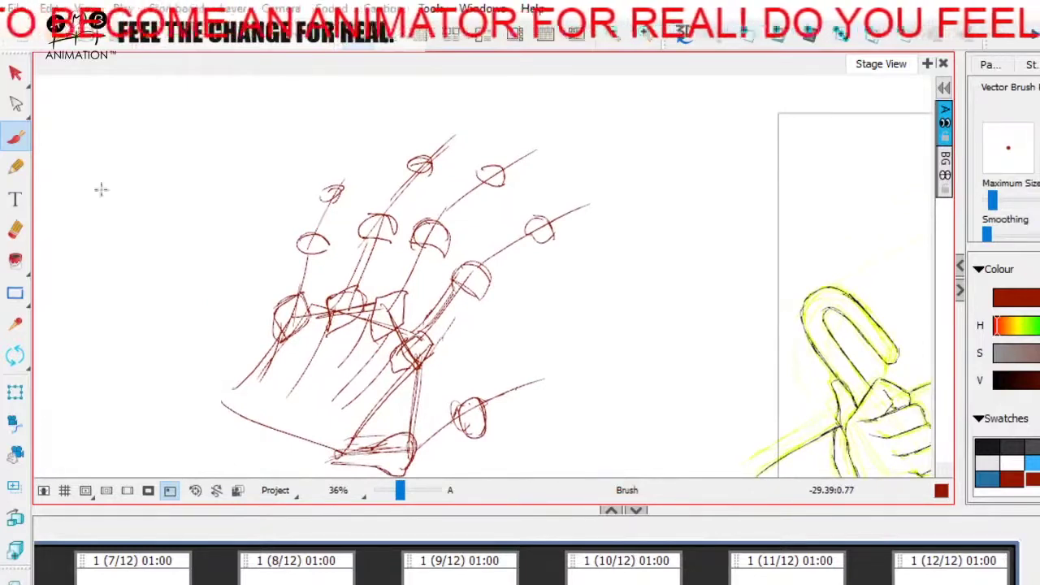
pyautogui.hotkey('alt', 's')
pyautogui.hotkey('ctrl', 'a')
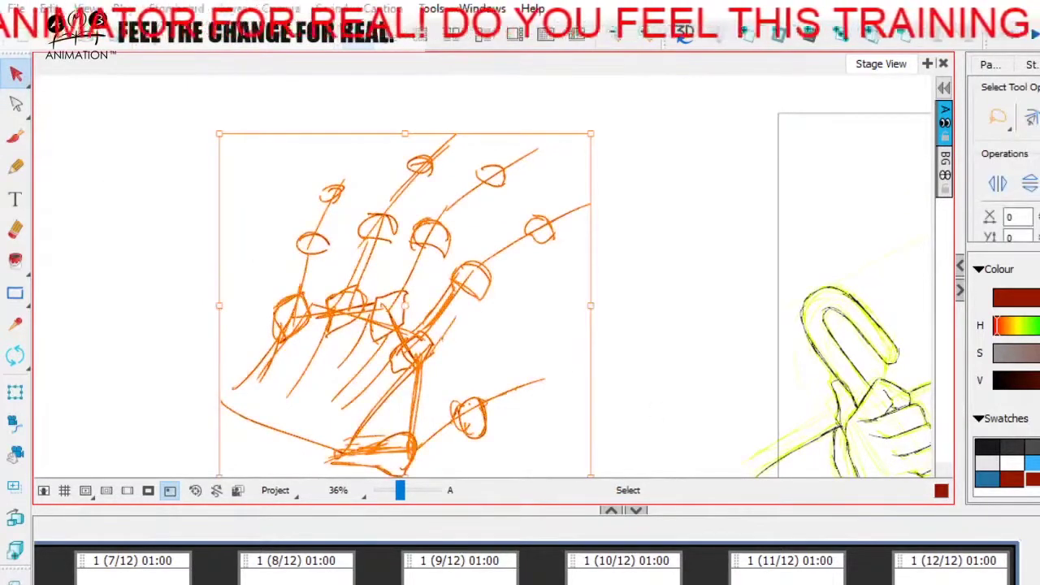
pyautogui.click(1038, 477)
pyautogui.click(701, 393)
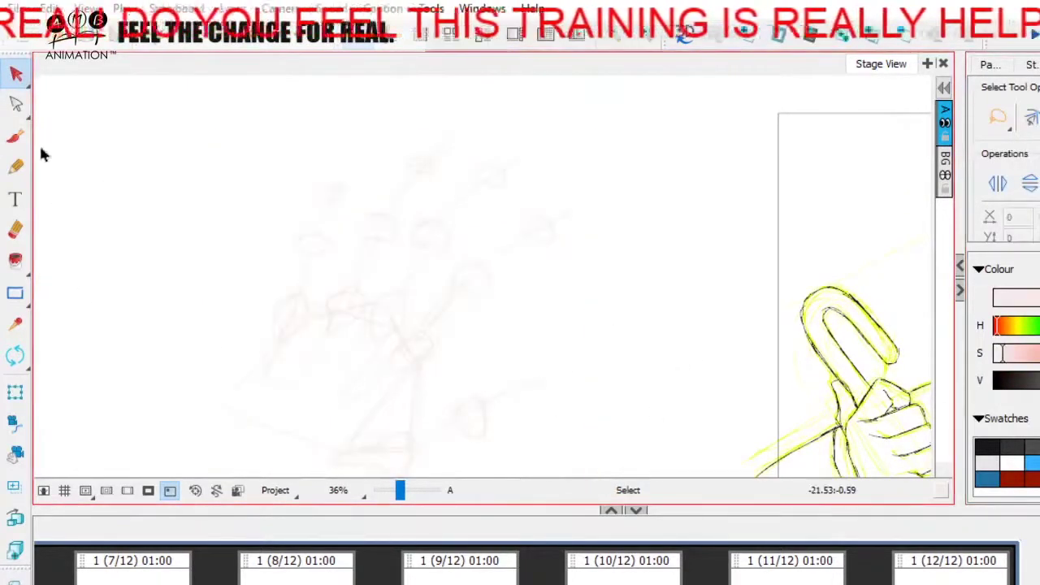
# - Draw the index finger's bony contour in dark red over the pale construction, ending in a long pointed nail
pyautogui.hotkey('alt', 'b')
pyautogui.press('space')
pyautogui.moveTo(462, 262)
pyautogui.mouseDown()
pyautogui.moveTo(452, 292)
pyautogui.moveTo(469, 279)
pyautogui.moveTo(460, 237)
pyautogui.mouseUp()
pyautogui.moveTo(369, 368); pyautogui.dragTo(382, 351)
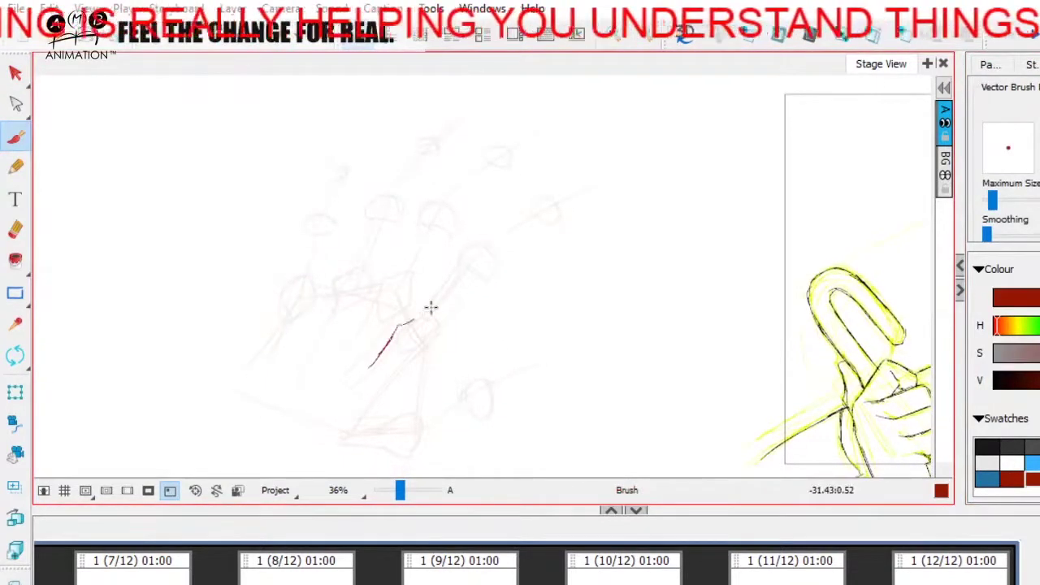
pyautogui.moveTo(421, 309)
pyautogui.mouseDown()
pyautogui.moveTo(461, 256)
pyautogui.moveTo(536, 202)
pyautogui.moveTo(630, 180)
pyautogui.moveTo(583, 193)
pyautogui.moveTo(590, 210)
pyautogui.moveTo(524, 243)
pyautogui.moveTo(449, 325)
pyautogui.mouseUp()
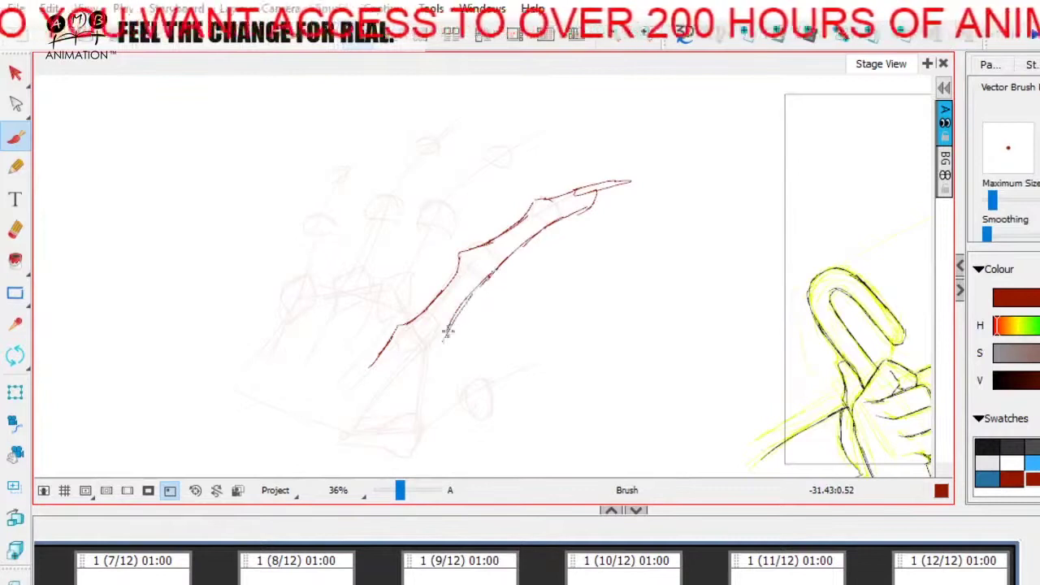
# - Draw the web between index finger and thumb and the thumb's contours down to the wrist
pyautogui.moveTo(421, 368)
pyautogui.mouseDown()
pyautogui.moveTo(430, 408)
pyautogui.moveTo(461, 370)
pyautogui.mouseUp()
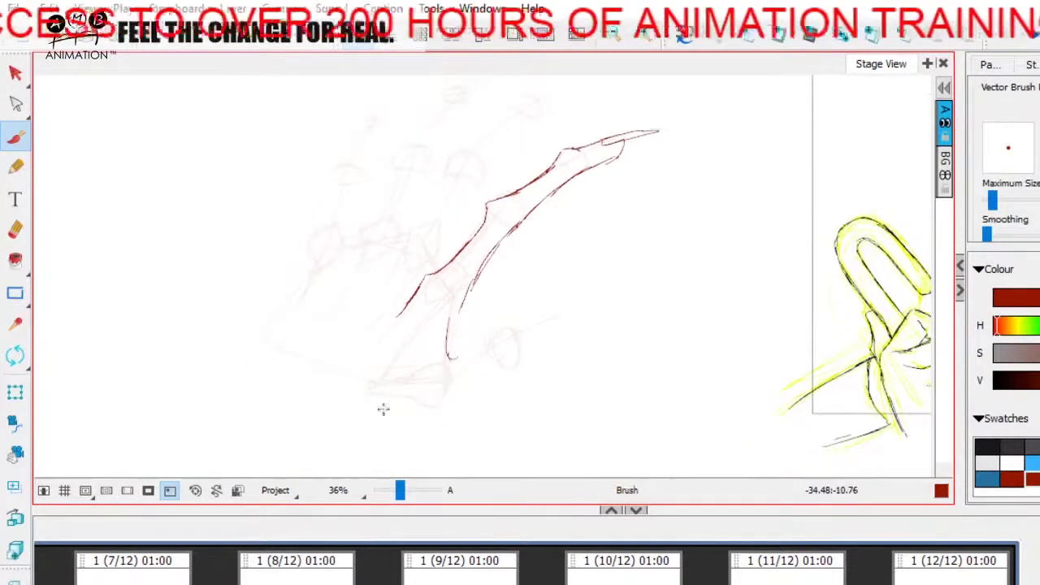
pyautogui.moveTo(336, 444)
pyautogui.mouseDown()
pyautogui.moveTo(428, 410)
pyautogui.moveTo(413, 418)
pyautogui.moveTo(434, 419)
pyautogui.moveTo(503, 364)
pyautogui.mouseUp()
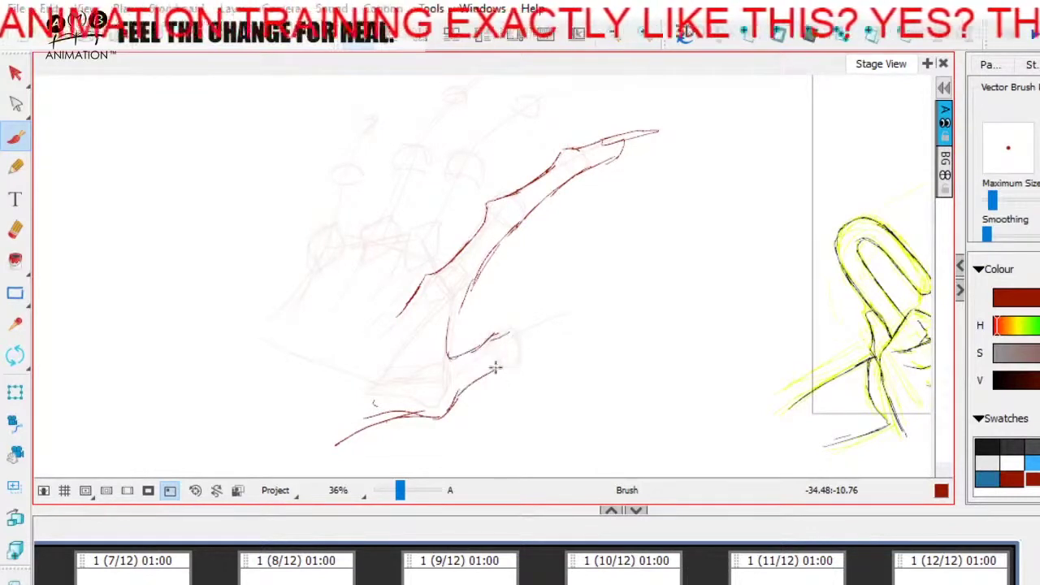
pyautogui.moveTo(520, 353)
pyautogui.mouseDown()
pyautogui.moveTo(548, 317)
pyautogui.moveTo(577, 312)
pyautogui.moveTo(548, 341)
pyautogui.moveTo(610, 291)
pyautogui.moveTo(576, 322)
pyautogui.moveTo(536, 315)
pyautogui.moveTo(504, 334)
pyautogui.mouseUp()
# - Draw the middle finger's contour over the pale construction, with bulging joints and a long pointed nail
pyautogui.press('space')
pyautogui.moveTo(597, 293); pyautogui.dragTo(602, 357)
pyautogui.moveTo(358, 394)
pyautogui.mouseDown()
pyautogui.moveTo(425, 298)
pyautogui.moveTo(452, 232)
pyautogui.moveTo(514, 175)
pyautogui.moveTo(590, 139)
pyautogui.moveTo(513, 175)
pyautogui.moveTo(534, 187)
pyautogui.moveTo(493, 238)
pyautogui.moveTo(452, 321)
pyautogui.mouseUp()
pyautogui.press('space')
pyautogui.moveTo(476, 335); pyautogui.dragTo(513, 321)
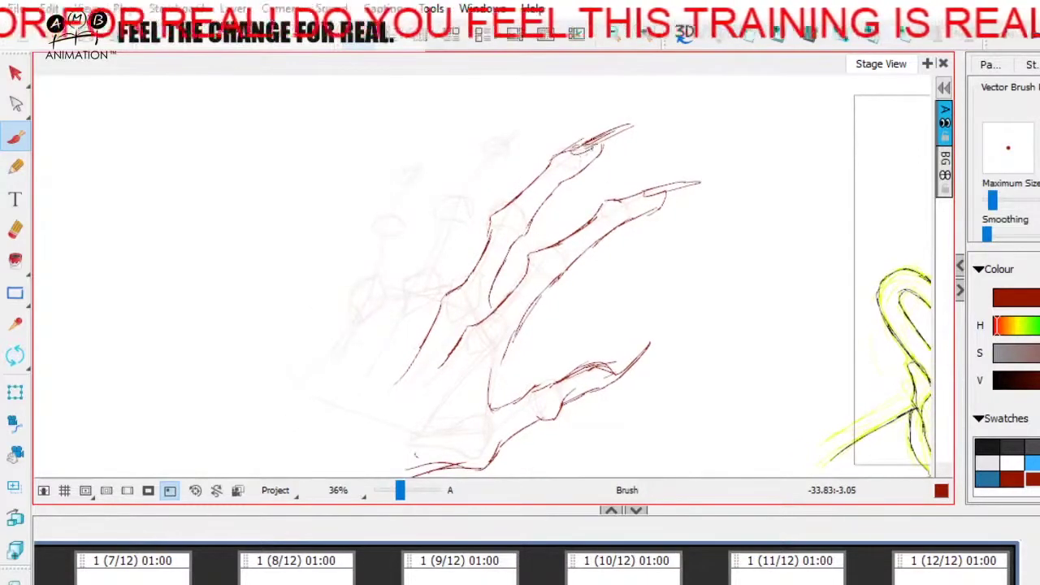
# - Draw the ring finger's contour over the pale construction, from the knuckle to a long pointed nail and back
pyautogui.press('space')
pyautogui.moveTo(617, 232); pyautogui.dragTo(611, 245)
pyautogui.moveTo(388, 325)
pyautogui.mouseDown()
pyautogui.moveTo(419, 274)
pyautogui.moveTo(393, 307)
pyautogui.moveTo(424, 273)
pyautogui.mouseUp()
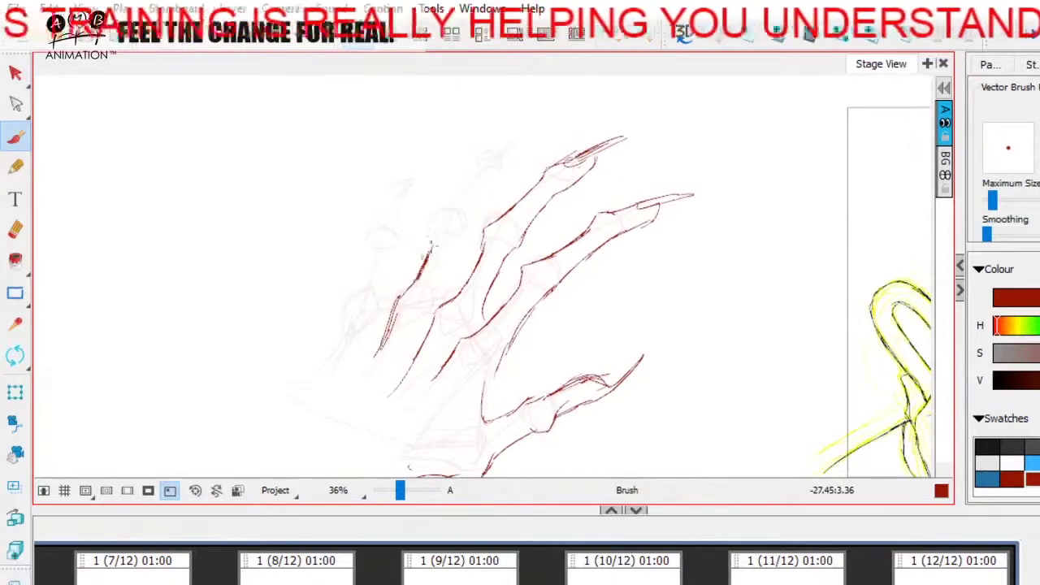
pyautogui.moveTo(431, 228)
pyautogui.mouseDown()
pyautogui.moveTo(473, 177)
pyautogui.moveTo(493, 184)
pyautogui.moveTo(468, 200)
pyautogui.moveTo(544, 134)
pyautogui.moveTo(506, 165)
pyautogui.moveTo(475, 228)
pyautogui.moveTo(456, 212)
pyautogui.moveTo(483, 173)
pyautogui.mouseUp()
pyautogui.moveTo(486, 212)
pyautogui.mouseDown()
pyautogui.moveTo(443, 312)
pyautogui.moveTo(474, 306)
pyautogui.mouseUp()
# - Draw the little finger's contour over the pale construction, with its knuckle and long pointed nail
pyautogui.press('space')
pyautogui.moveTo(414, 341); pyautogui.dragTo(416, 363)
pyautogui.moveTo(351, 379); pyautogui.dragTo(401, 291)
pyautogui.press('space')
pyautogui.moveTo(408, 301); pyautogui.dragTo(403, 325)
pyautogui.moveTo(391, 321)
pyautogui.mouseDown()
pyautogui.moveTo(430, 213)
pyautogui.moveTo(470, 175)
pyautogui.moveTo(445, 197)
pyautogui.moveTo(458, 205)
pyautogui.moveTo(437, 253)
pyautogui.mouseUp()
pyautogui.press('space')
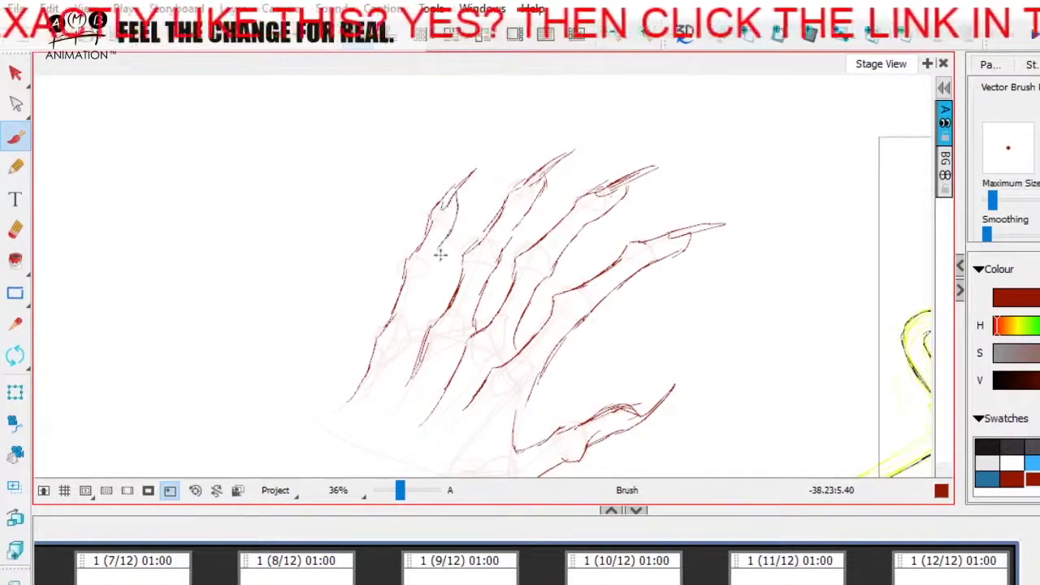
pyautogui.moveTo(438, 362); pyautogui.dragTo(479, 270)
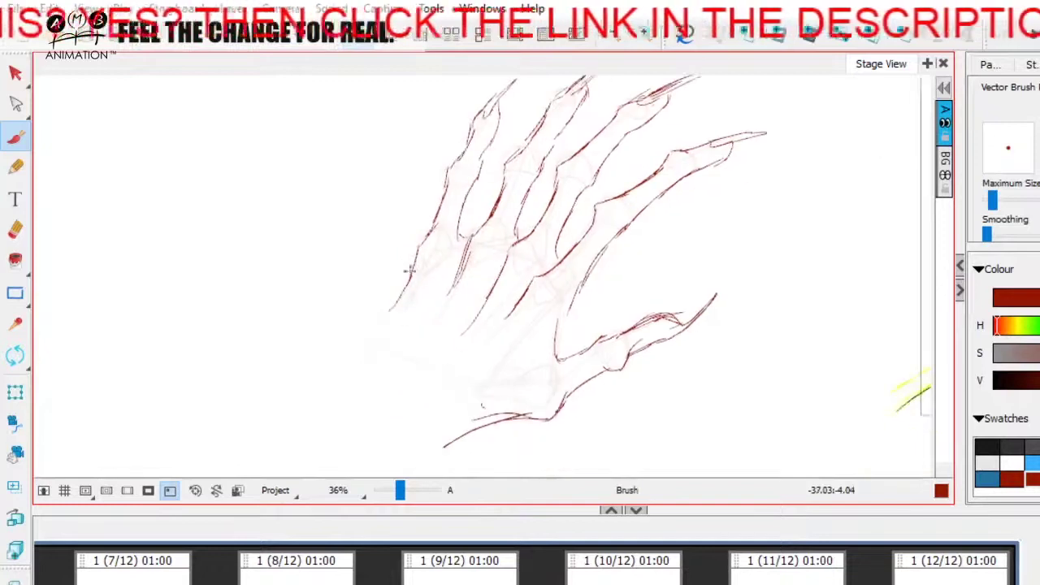
# - Draw the hand's outer edge below the little finger and the two contour lines of the wrist
pyautogui.moveTo(409, 288)
pyautogui.mouseDown()
pyautogui.moveTo(363, 349)
pyautogui.moveTo(370, 331)
pyautogui.mouseUp()
pyautogui.moveTo(383, 399); pyautogui.dragTo(385, 372)
pyautogui.moveTo(374, 315)
pyautogui.mouseDown()
pyautogui.moveTo(378, 345)
pyautogui.moveTo(311, 407)
pyautogui.mouseUp()
pyautogui.moveTo(379, 350); pyautogui.dragTo(338, 390)
pyautogui.moveTo(387, 304); pyautogui.dragTo(378, 350)
pyautogui.moveTo(451, 339); pyautogui.dragTo(445, 338)
pyautogui.moveTo(390, 452)
pyautogui.mouseDown()
pyautogui.moveTo(457, 410)
pyautogui.moveTo(546, 388)
pyautogui.mouseUp()
# - Add short zigzag skin creases on the finger joints of the red hand
pyautogui.moveTo(566, 304); pyautogui.dragTo(536, 351)
pyautogui.moveTo(574, 332); pyautogui.dragTo(549, 377)
pyautogui.moveTo(598, 287); pyautogui.dragTo(587, 311)
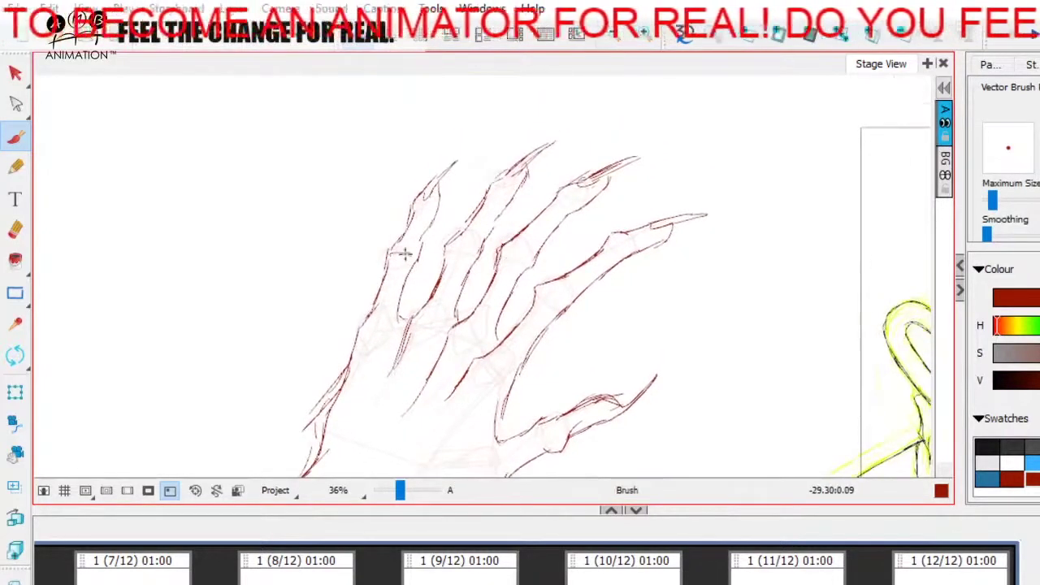
pyautogui.moveTo(455, 237)
pyautogui.mouseDown()
pyautogui.moveTo(471, 253)
pyautogui.moveTo(520, 259)
pyautogui.moveTo(559, 299)
pyautogui.mouseUp()
pyautogui.moveTo(611, 238); pyautogui.dragTo(627, 249)
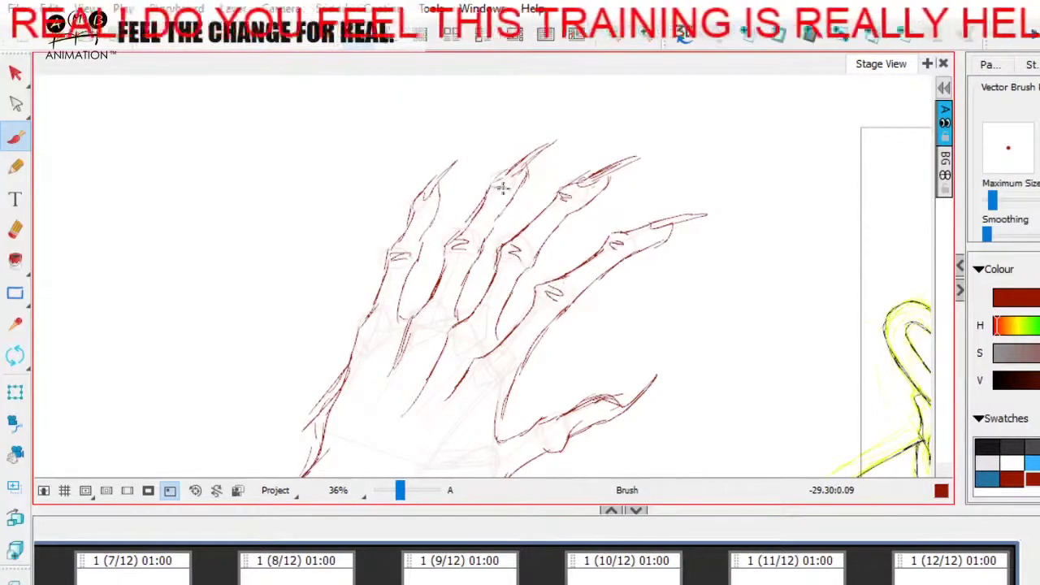
pyautogui.moveTo(446, 374); pyautogui.dragTo(469, 271)
# - Mark the wrist bone and small bony bumps on the back and outer edge of the red hand
pyautogui.moveTo(512, 313); pyautogui.dragTo(507, 317)
pyautogui.moveTo(363, 313)
pyautogui.mouseDown()
pyautogui.moveTo(315, 320)
pyautogui.moveTo(311, 349)
pyautogui.mouseUp()
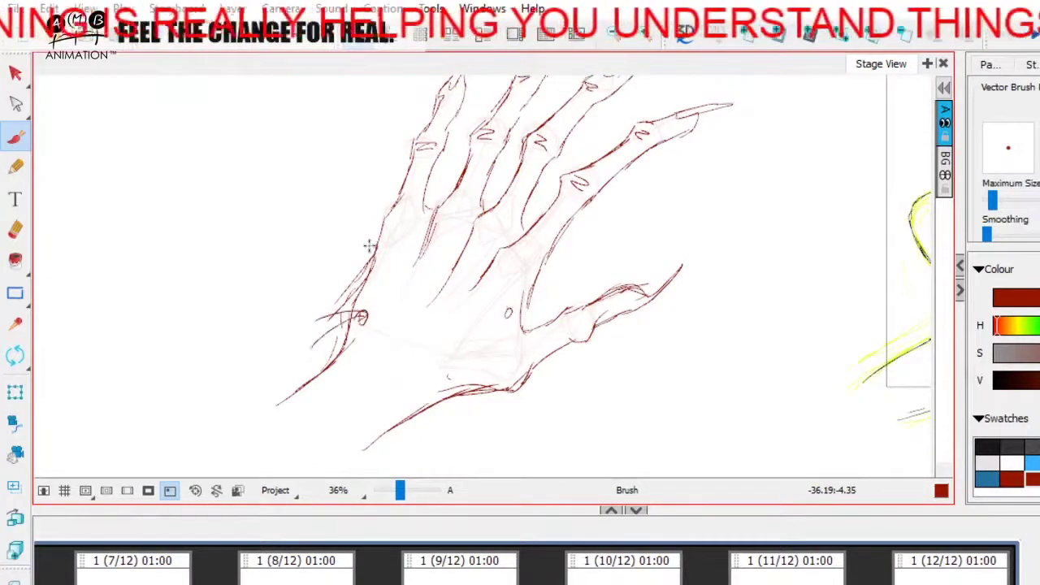
pyautogui.moveTo(367, 248); pyautogui.dragTo(372, 249)
pyautogui.moveTo(470, 315); pyautogui.dragTo(451, 334)
pyautogui.moveTo(528, 272); pyautogui.dragTo(526, 281)
pyautogui.moveTo(568, 263); pyautogui.dragTo(562, 267)
# - Draw the tendon lines running from the knuckles into the hand and the muscle contour between thumb and index finger
pyautogui.moveTo(481, 269); pyautogui.dragTo(440, 325)
pyautogui.moveTo(450, 247); pyautogui.dragTo(418, 304)
pyautogui.moveTo(415, 234); pyautogui.dragTo(370, 329)
pyautogui.moveTo(372, 228); pyautogui.dragTo(345, 318)
pyautogui.moveTo(408, 295); pyautogui.dragTo(395, 319)
pyautogui.moveTo(476, 284)
pyautogui.mouseDown()
pyautogui.moveTo(476, 241)
pyautogui.moveTo(447, 330)
pyautogui.moveTo(486, 317)
pyautogui.mouseUp()
pyautogui.moveTo(497, 316); pyautogui.dragTo(389, 413)
pyautogui.moveTo(415, 364)
pyautogui.mouseDown()
pyautogui.moveTo(460, 351)
pyautogui.moveTo(456, 301)
pyautogui.moveTo(477, 309)
pyautogui.mouseUp()
# - Delete the pale construction sketch and the dark red hand drawing beside the panel
pyautogui.press('space')
pyautogui.moveTo(341, 336); pyautogui.dragTo(359, 328)
pyautogui.press('space')
pyautogui.moveTo(399, 289); pyautogui.dragTo(427, 308)
pyautogui.moveTo(399, 491); pyautogui.dragTo(399, 492)
pyautogui.click(16, 74)
pyautogui.click(507, 268)
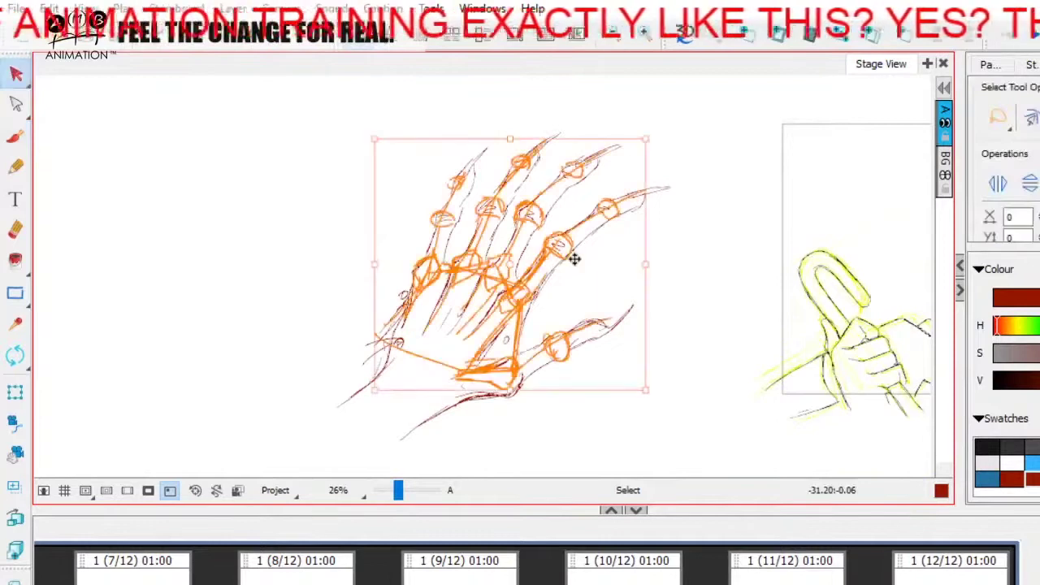
pyautogui.press('Delete')
pyautogui.click(516, 378)
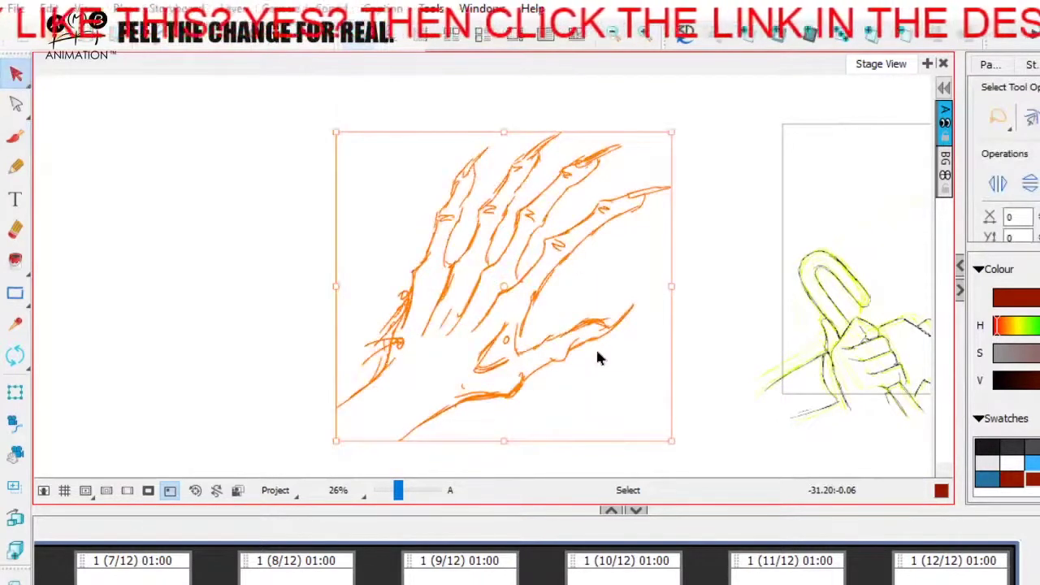
pyautogui.press('Delete')
pyautogui.hotkey('alt', 'b')
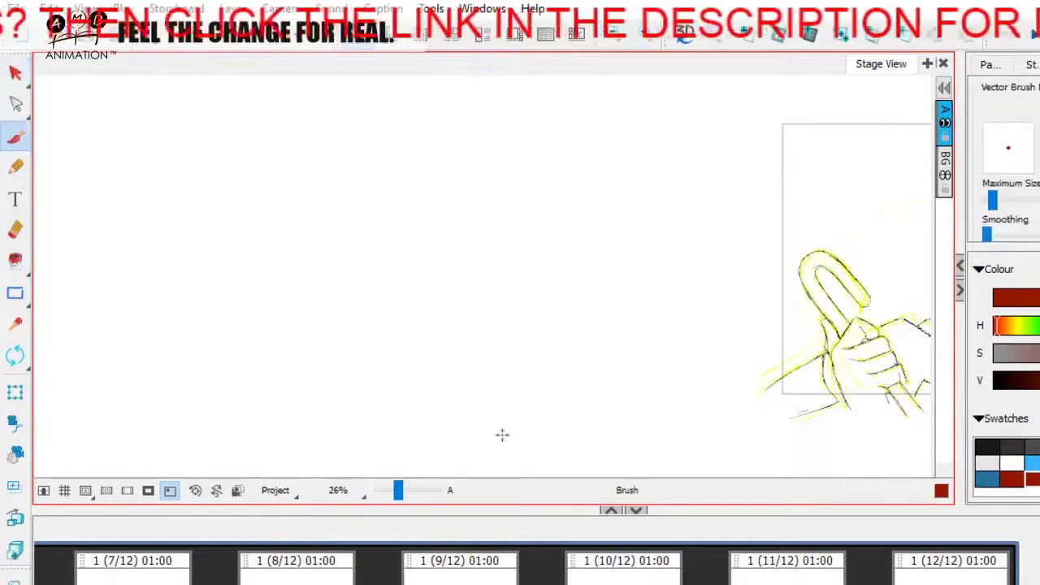
# - Start another dark red hand sketch beside the panel with the back of the hand, a pointing index finger and the thumb
pyautogui.moveTo(398, 490); pyautogui.dragTo(399, 490)
pyautogui.moveTo(379, 292)
pyautogui.mouseDown()
pyautogui.moveTo(368, 295)
pyautogui.moveTo(441, 227)
pyautogui.moveTo(506, 275)
pyautogui.moveTo(515, 228)
pyautogui.moveTo(614, 175)
pyautogui.mouseUp()
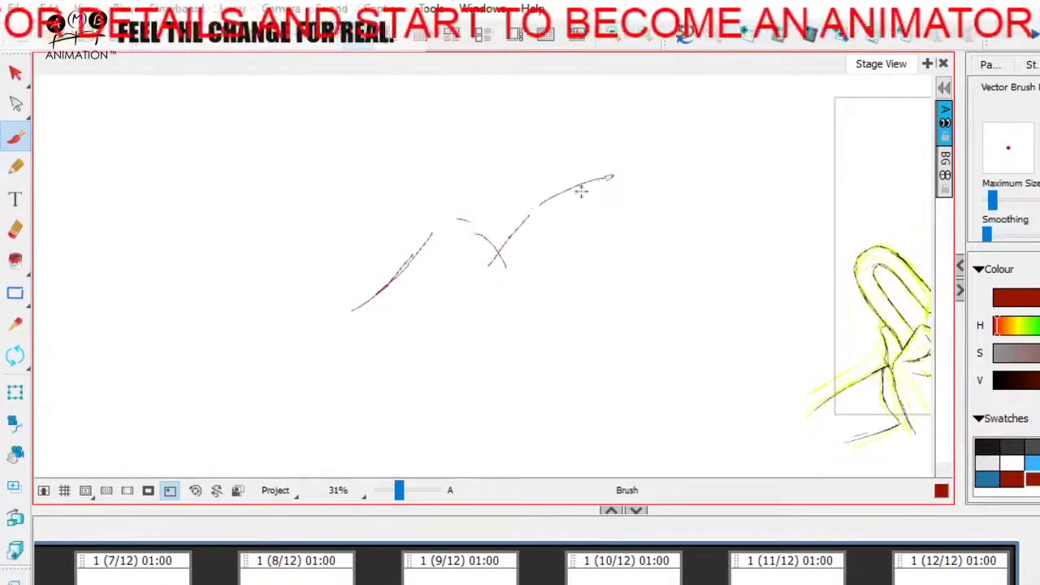
pyautogui.moveTo(501, 281); pyautogui.dragTo(495, 298)
pyautogui.moveTo(457, 341)
pyautogui.mouseDown()
pyautogui.moveTo(525, 332)
pyautogui.moveTo(561, 306)
pyautogui.moveTo(486, 315)
pyautogui.mouseUp()
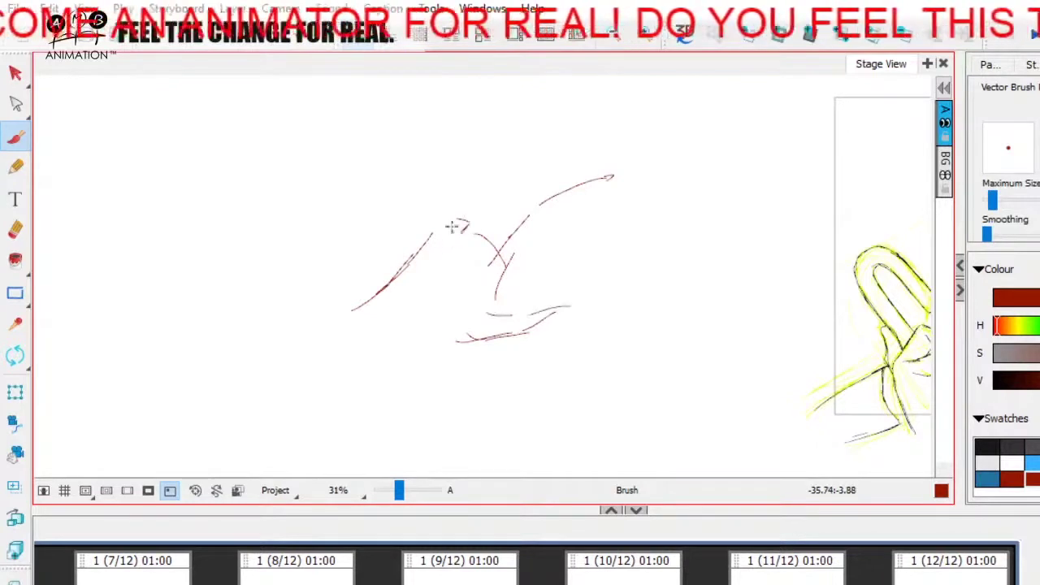
# - Sketch the contours of the next fingers above the index finger, extending from the knuckles of the new hand
pyautogui.moveTo(423, 246); pyautogui.dragTo(512, 187)
pyautogui.moveTo(504, 191); pyautogui.dragTo(575, 176)
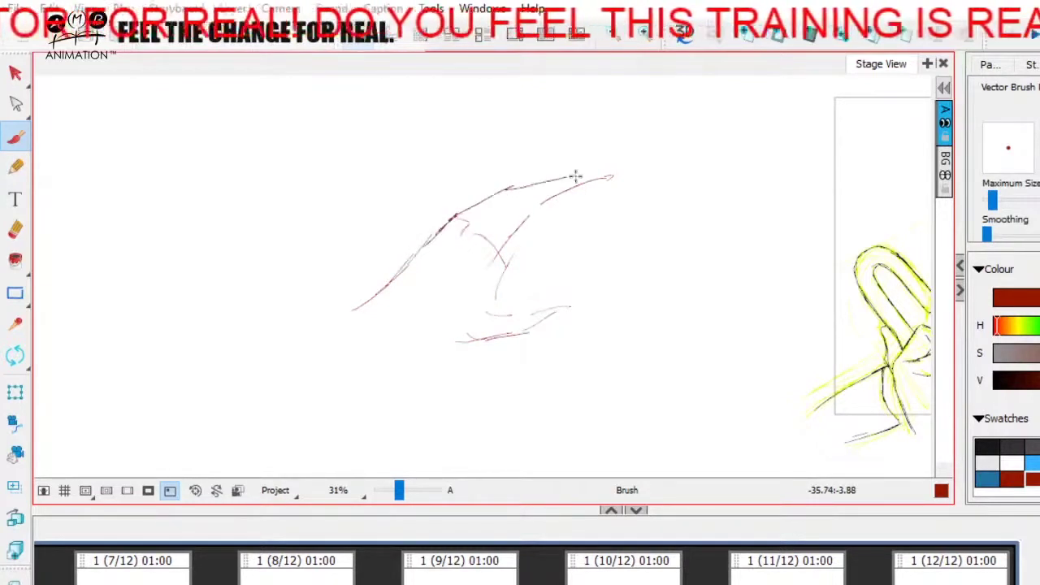
pyautogui.moveTo(462, 215)
pyautogui.mouseDown()
pyautogui.moveTo(411, 264)
pyautogui.moveTo(484, 171)
pyautogui.moveTo(468, 200)
pyautogui.mouseUp()
pyautogui.press('space')
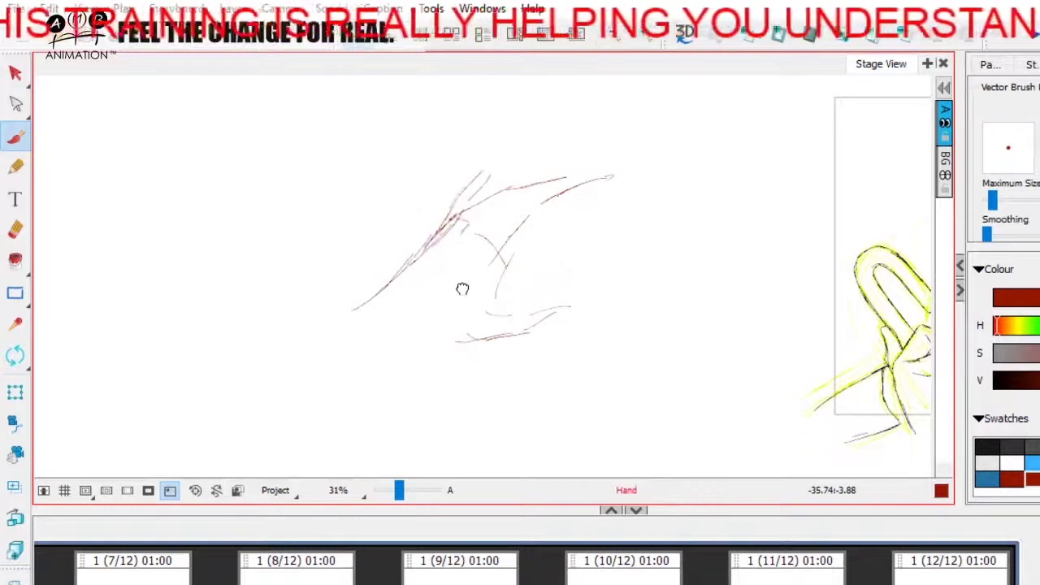
pyautogui.moveTo(463, 287); pyautogui.dragTo(439, 311)
pyautogui.moveTo(455, 261); pyautogui.dragTo(555, 198)
# - Extend the wrist with long contour lines and sketch the lower palm edge of the dark red hand
pyautogui.press('space')
pyautogui.moveTo(554, 246); pyautogui.dragTo(564, 232)
pyautogui.moveTo(438, 229); pyautogui.dragTo(337, 342)
pyautogui.moveTo(386, 377)
pyautogui.mouseDown()
pyautogui.moveTo(439, 350)
pyautogui.moveTo(478, 348)
pyautogui.mouseUp()
pyautogui.press('space')
pyautogui.moveTo(533, 336); pyautogui.dragTo(503, 365)
pyautogui.scroll(1, 472, 270)
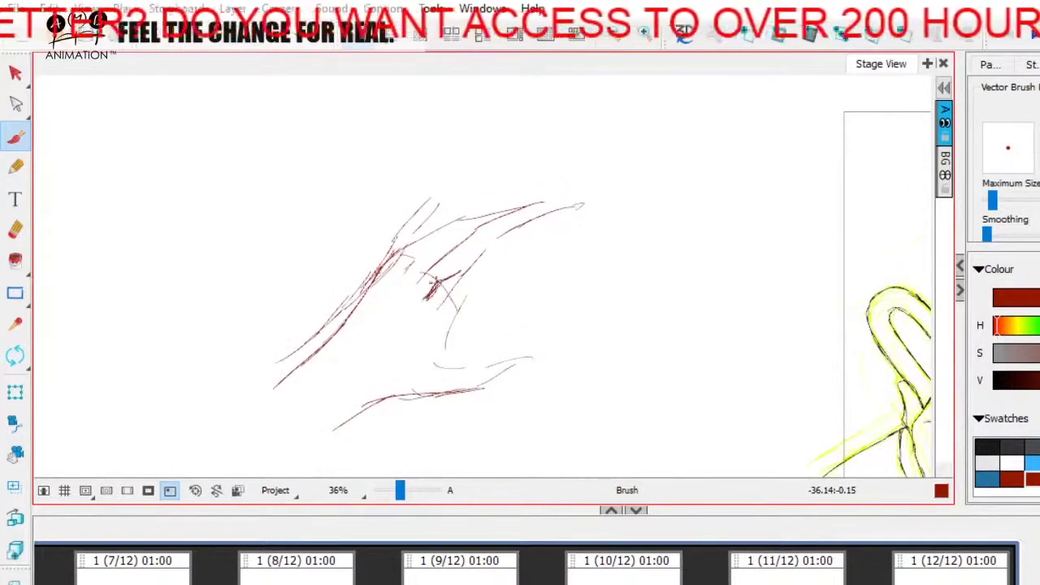
# - Darken the outlines of the index, middle, ring and little fingers on the red hand sketch
pyautogui.moveTo(443, 282)
pyautogui.mouseDown()
pyautogui.moveTo(499, 233)
pyautogui.moveTo(564, 206)
pyautogui.moveTo(499, 255)
pyautogui.moveTo(448, 351)
pyautogui.mouseUp()
pyautogui.moveTo(398, 279)
pyautogui.mouseDown()
pyautogui.moveTo(440, 245)
pyautogui.moveTo(390, 285)
pyautogui.moveTo(476, 224)
pyautogui.moveTo(539, 203)
pyautogui.mouseUp()
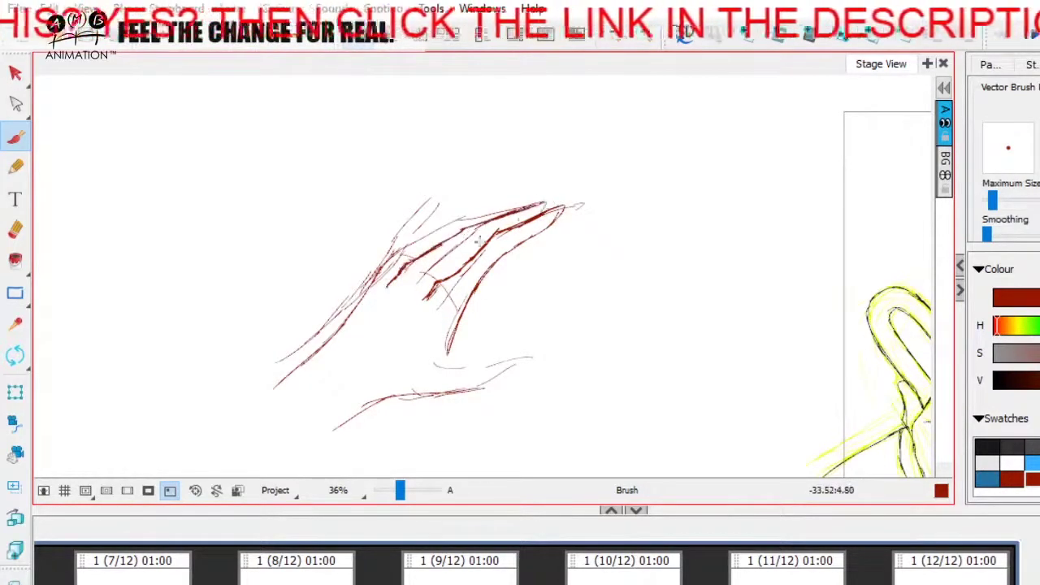
pyautogui.moveTo(418, 273); pyautogui.dragTo(494, 218)
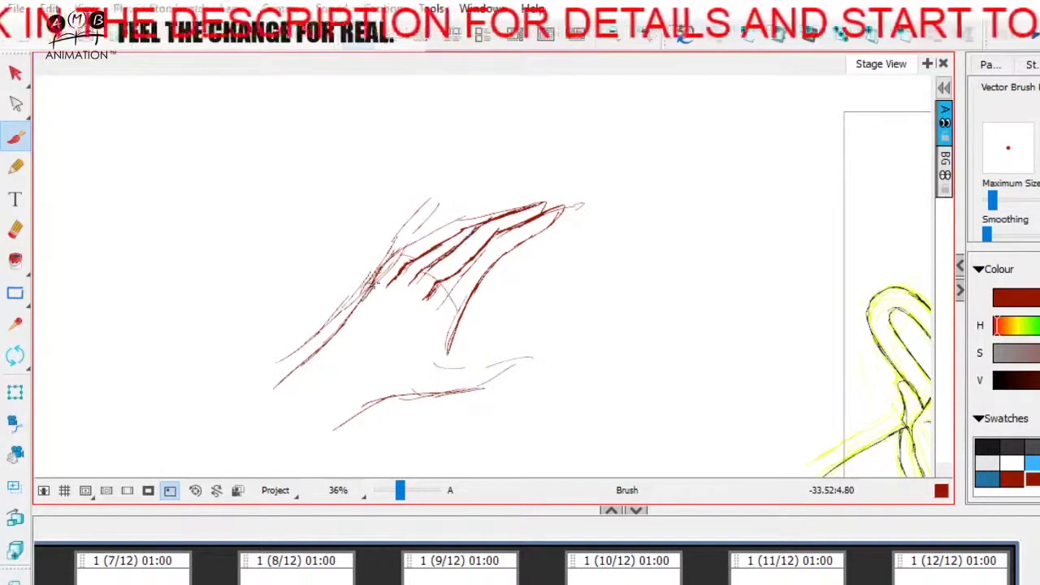
pyautogui.moveTo(436, 211); pyautogui.dragTo(414, 251)
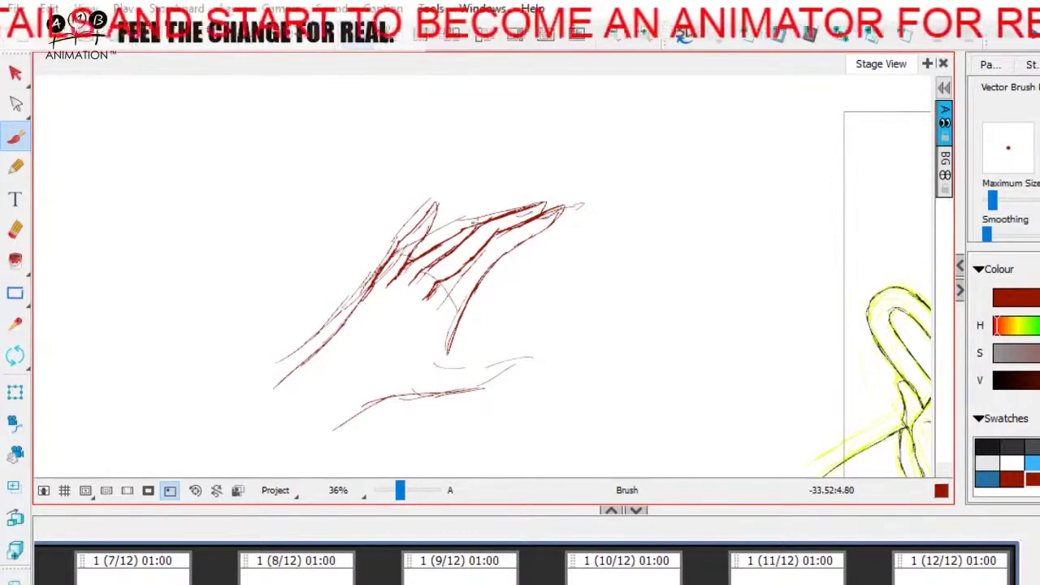
pyautogui.moveTo(484, 305)
pyautogui.mouseDown()
pyautogui.moveTo(499, 267)
pyautogui.moveTo(457, 324)
pyautogui.mouseUp()
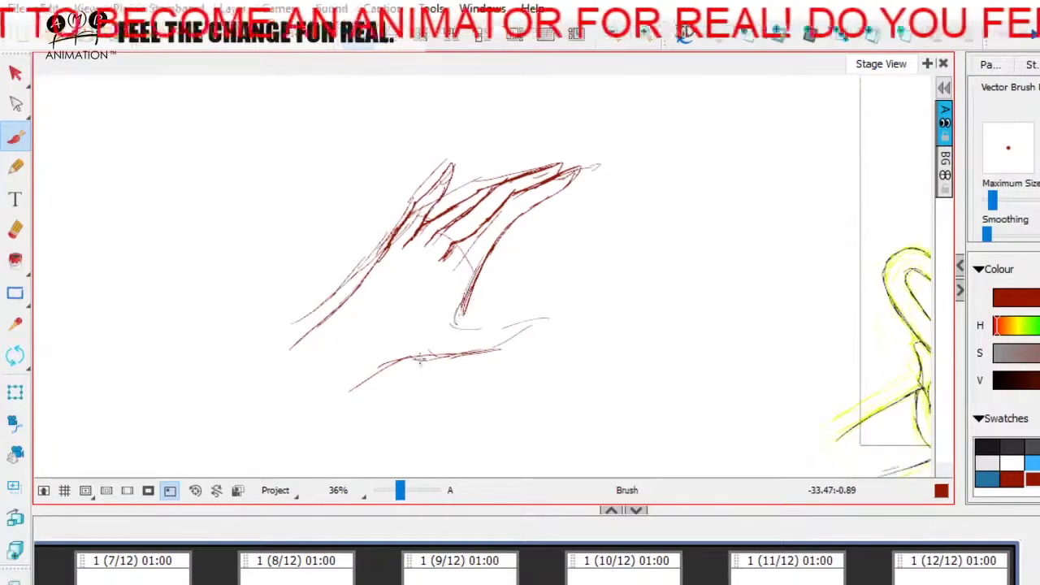
# - Strengthen the outer wrist edge, the curve between index finger and thumb, and the thumb's contours
pyautogui.moveTo(378, 271)
pyautogui.mouseDown()
pyautogui.moveTo(357, 310)
pyautogui.moveTo(289, 365)
pyautogui.moveTo(337, 336)
pyautogui.mouseUp()
pyautogui.moveTo(470, 278); pyautogui.dragTo(457, 312)
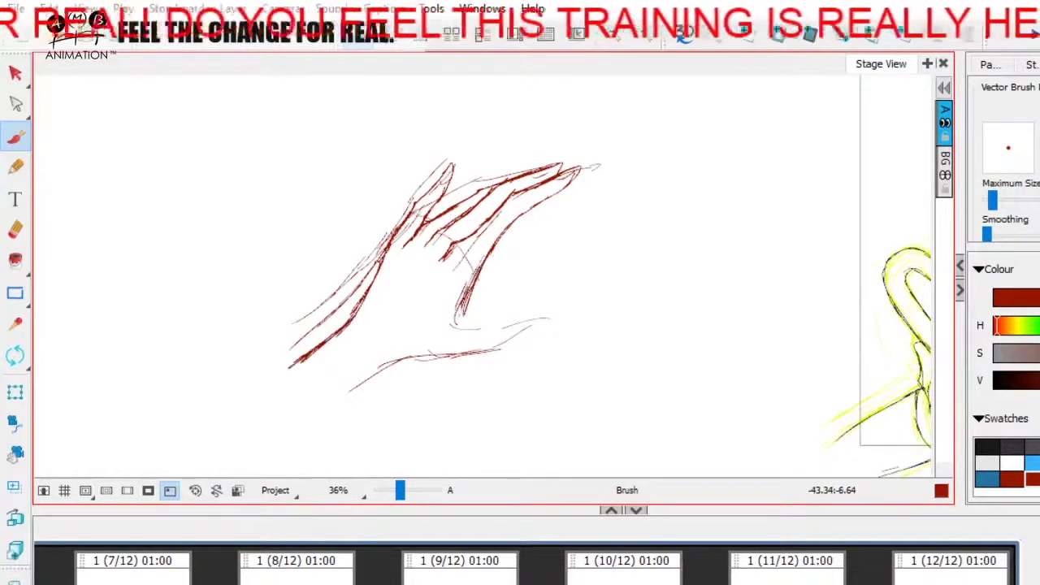
pyautogui.moveTo(349, 397)
pyautogui.mouseDown()
pyautogui.moveTo(419, 360)
pyautogui.moveTo(512, 340)
pyautogui.moveTo(497, 320)
pyautogui.moveTo(558, 308)
pyautogui.mouseUp()
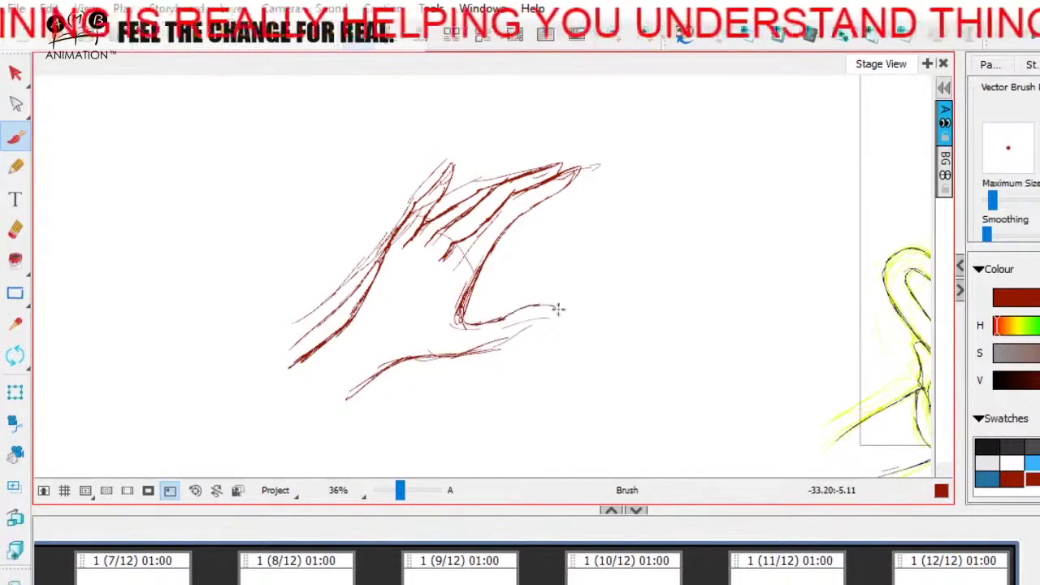
pyautogui.moveTo(512, 335)
pyautogui.mouseDown()
pyautogui.moveTo(569, 306)
pyautogui.moveTo(554, 319)
pyautogui.mouseUp()
# - Draw the tendon lines from the knuckles across the back of the hand and the muscle line at the thumb's base
pyautogui.press('space')
pyautogui.moveTo(446, 275); pyautogui.dragTo(403, 328)
pyautogui.moveTo(424, 259)
pyautogui.mouseDown()
pyautogui.moveTo(372, 334)
pyautogui.moveTo(367, 376)
pyautogui.mouseUp()
pyautogui.press('space')
pyautogui.press('space')
pyautogui.moveTo(447, 371)
pyautogui.mouseDown()
pyautogui.moveTo(391, 365)
pyautogui.moveTo(444, 384)
pyautogui.mouseUp()
pyautogui.press('space')
pyautogui.moveTo(562, 311); pyautogui.dragTo(559, 325)
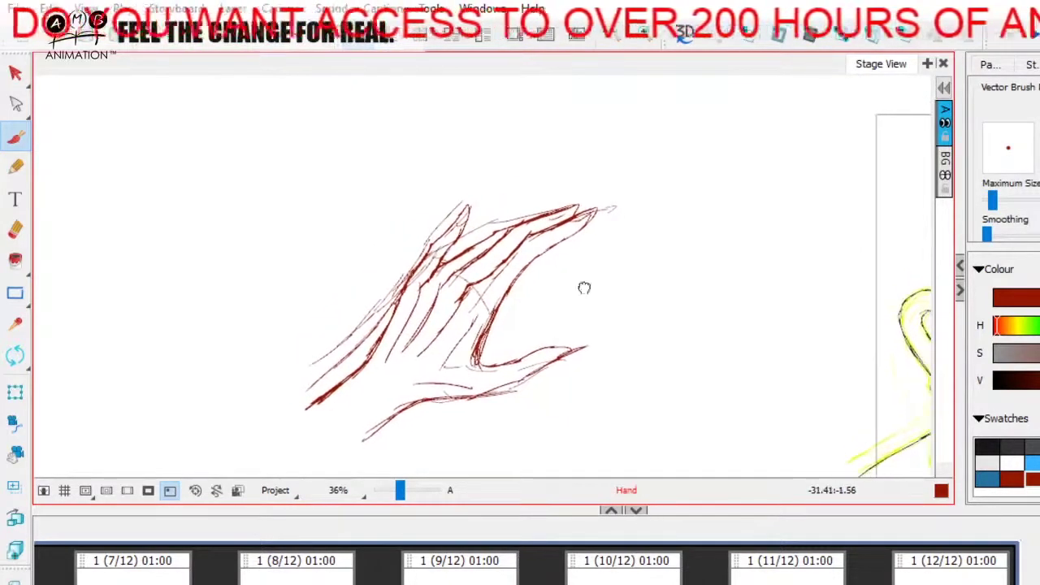
# - Delete the entire dark red hand sketch and return to the black brush on the storyboard panel
pyautogui.hotkey('alt', 's')
pyautogui.hotkey('ctrl', 'a')
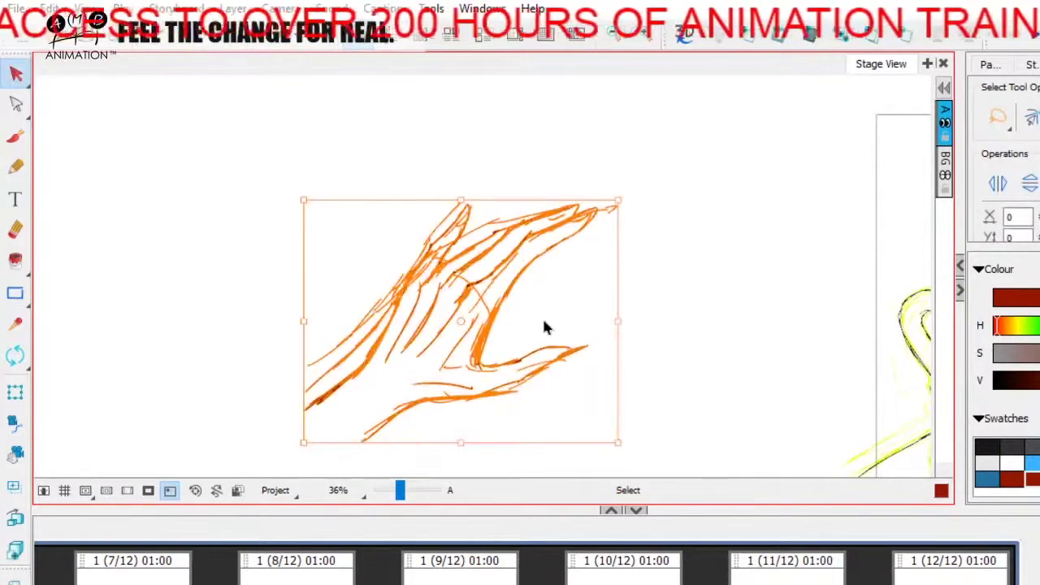
pyautogui.press('Delete')
pyautogui.press('space')
pyautogui.moveTo(642, 339)
pyautogui.mouseDown()
pyautogui.moveTo(307, 302)
pyautogui.moveTo(192, 230)
pyautogui.mouseUp()
pyautogui.hotkey('alt', 'b')
# - Ink the hat-wearing character's shoulder line from the jacket lapel up to the bow tie
pyautogui.press('space')
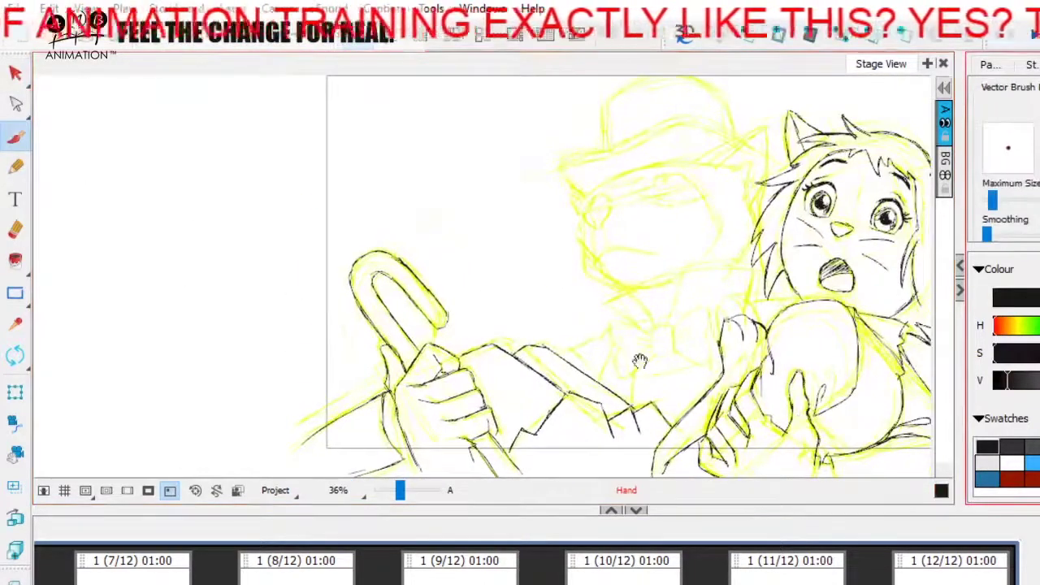
pyautogui.moveTo(664, 360); pyautogui.dragTo(576, 326)
pyautogui.moveTo(401, 496); pyautogui.dragTo(404, 496)
pyautogui.press('space')
pyautogui.moveTo(451, 391); pyautogui.dragTo(446, 408)
pyautogui.scroll(4, 402, 493)
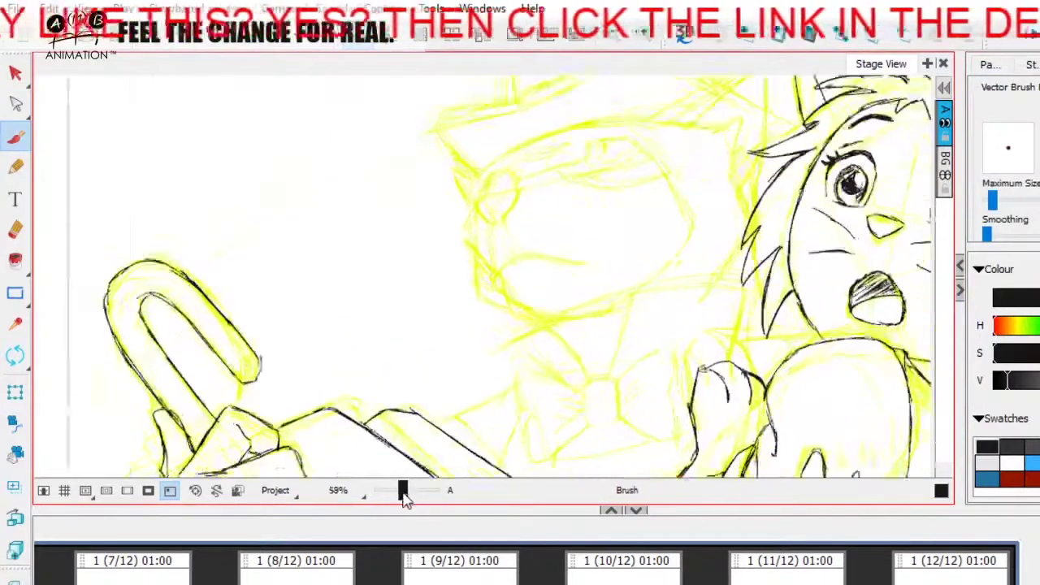
pyautogui.press('space')
pyautogui.moveTo(611, 330)
pyautogui.mouseDown()
pyautogui.moveTo(537, 302)
pyautogui.moveTo(516, 252)
pyautogui.mouseUp()
pyautogui.press('space')
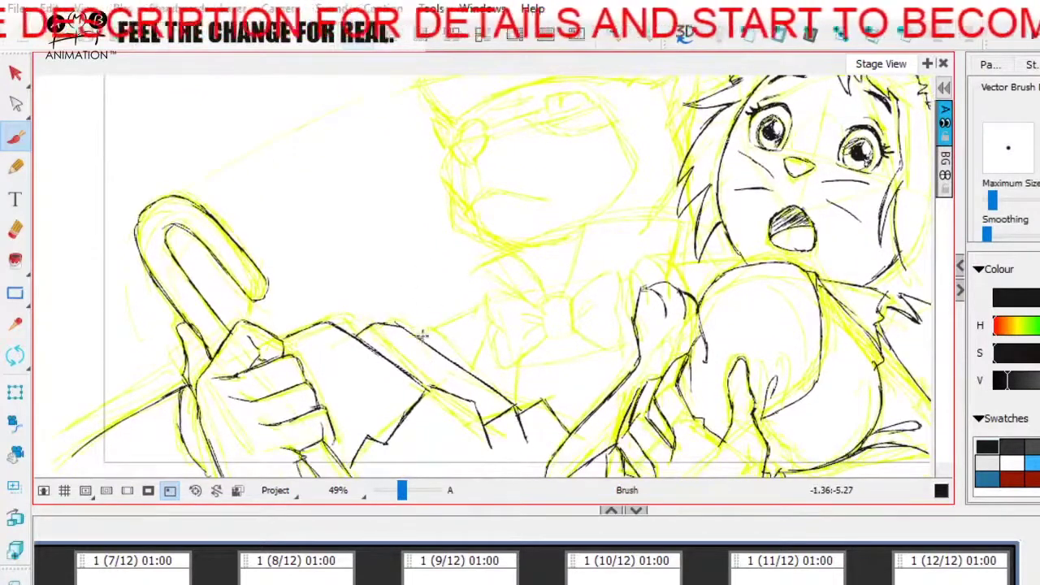
pyautogui.moveTo(425, 333)
pyautogui.mouseDown()
pyautogui.moveTo(480, 309)
pyautogui.moveTo(517, 308)
pyautogui.mouseUp()
pyautogui.press('space')
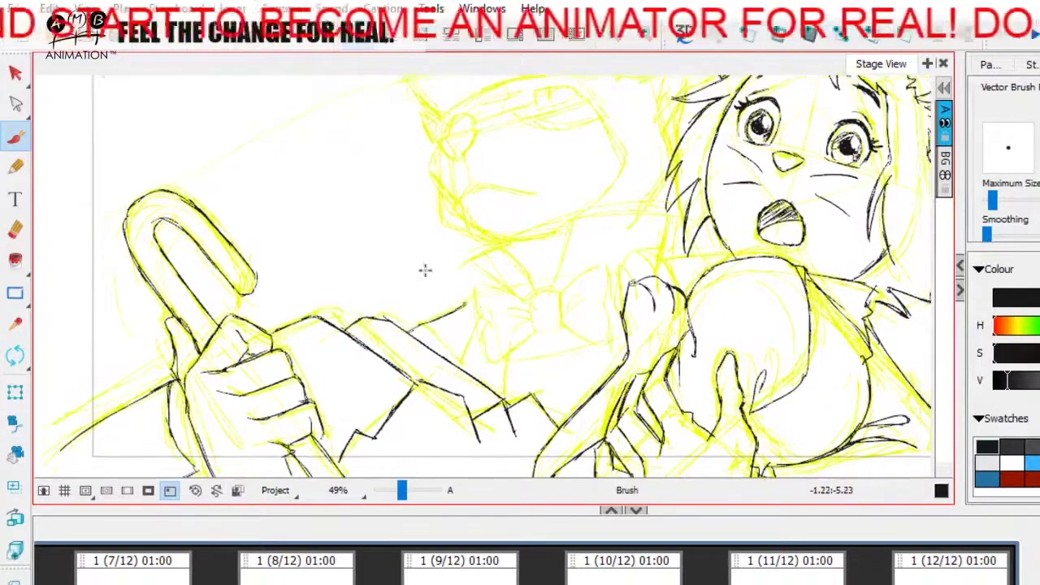
# - Ink the round centre knot of the hat-wearing character's bow tie
pyautogui.press('space')
pyautogui.moveTo(508, 296)
pyautogui.mouseDown()
pyautogui.moveTo(484, 292)
pyautogui.moveTo(512, 300)
pyautogui.mouseUp()
pyautogui.press('space')
pyautogui.press('space')
pyautogui.moveTo(533, 361)
pyautogui.mouseDown()
pyautogui.moveTo(551, 364)
pyautogui.moveTo(527, 375)
pyautogui.mouseUp()
pyautogui.press('space')
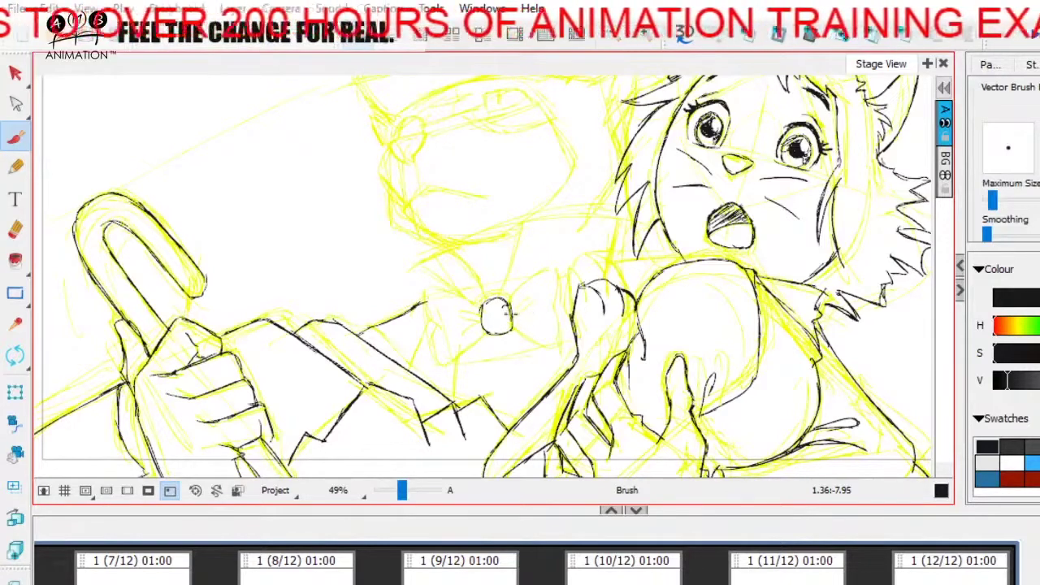
# - Ink the bow tie loop nearer the pointed-eared character, with its fold lines and the small edge beside it
pyautogui.moveTo(514, 305)
pyautogui.mouseDown()
pyautogui.moveTo(543, 272)
pyautogui.moveTo(557, 299)
pyautogui.mouseUp()
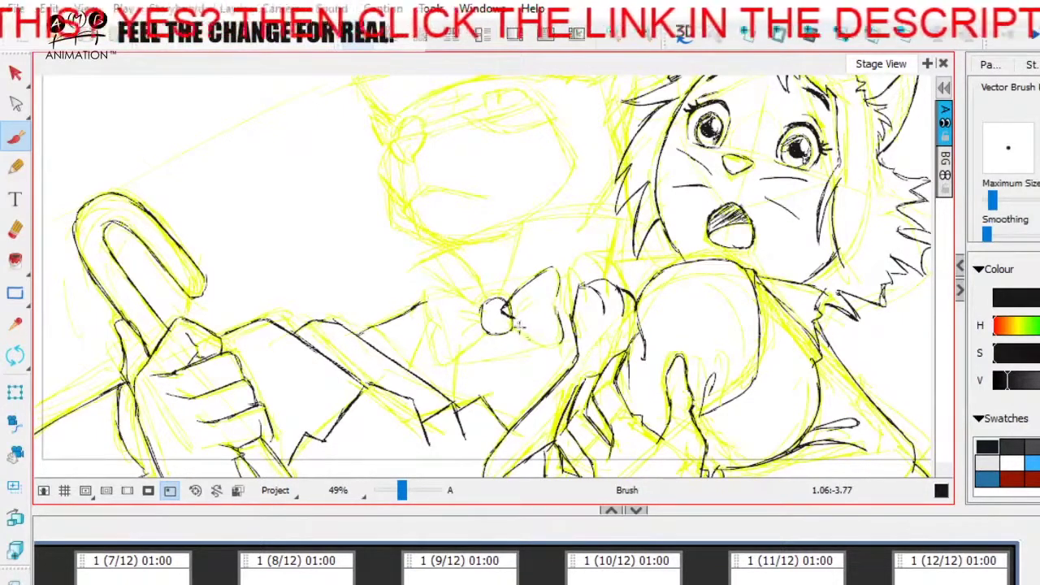
pyautogui.moveTo(510, 316)
pyautogui.mouseDown()
pyautogui.moveTo(543, 346)
pyautogui.moveTo(567, 345)
pyautogui.mouseUp()
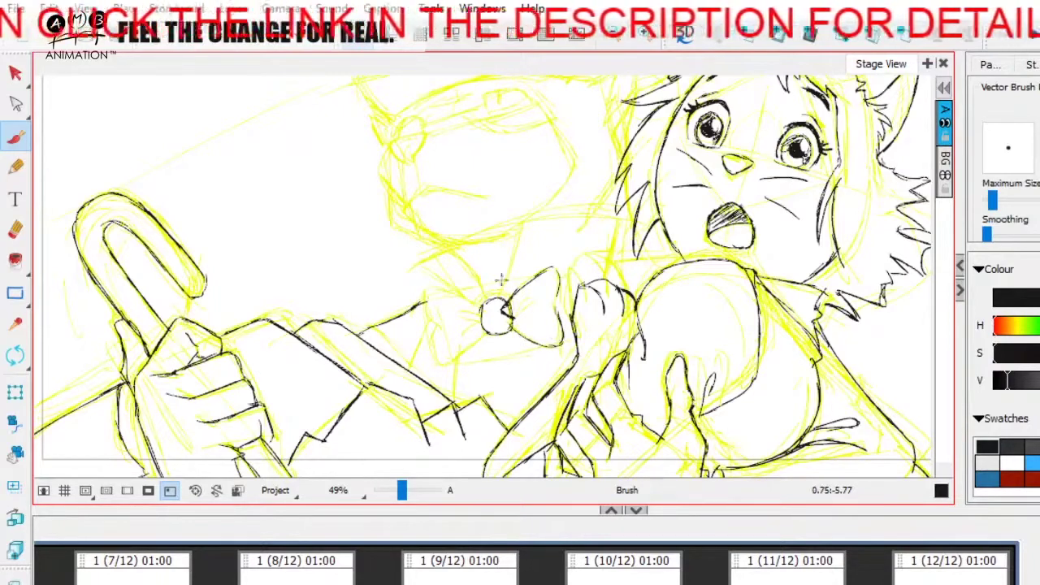
pyautogui.moveTo(514, 318)
pyautogui.mouseDown()
pyautogui.moveTo(531, 303)
pyautogui.moveTo(528, 324)
pyautogui.mouseUp()
pyautogui.press('space')
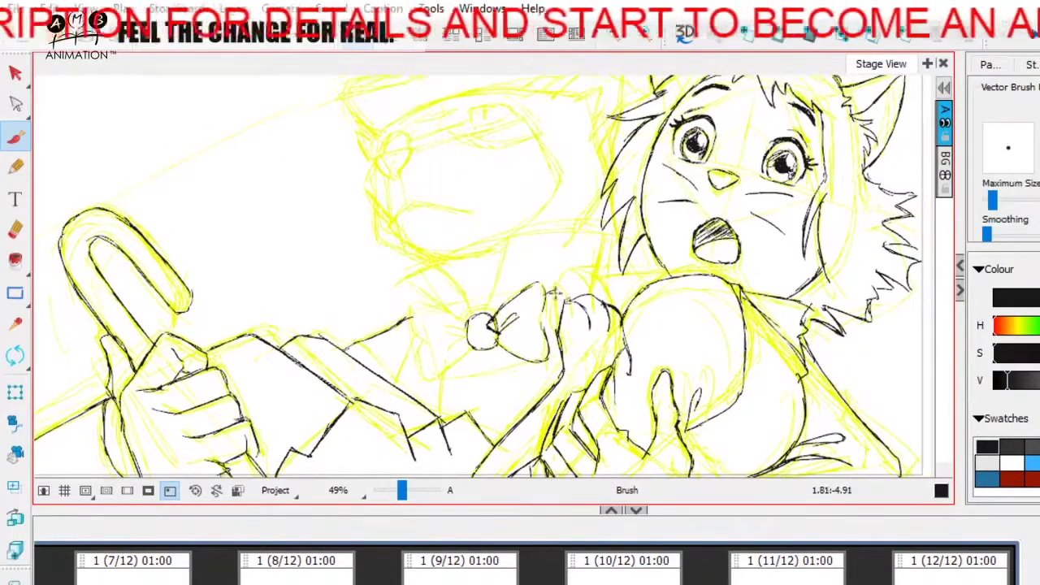
pyautogui.moveTo(545, 303)
pyautogui.mouseDown()
pyautogui.moveTo(552, 330)
pyautogui.moveTo(552, 319)
pyautogui.mouseUp()
pyautogui.press('space')
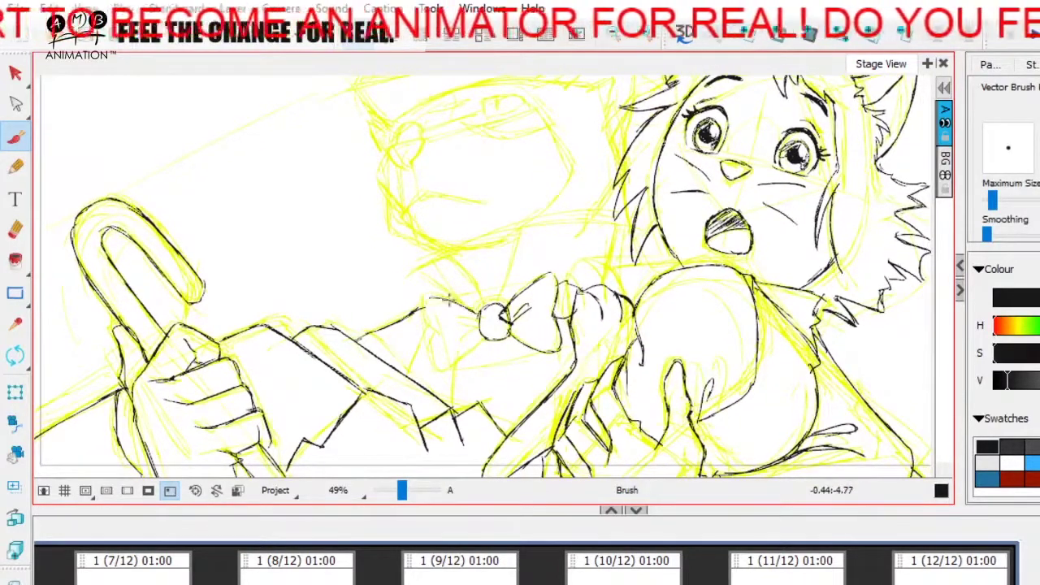
# - Ink the bow tie's other loop with its folds and the shirt edges running down from it
pyautogui.moveTo(431, 300); pyautogui.dragTo(431, 297)
pyautogui.moveTo(431, 312)
pyautogui.mouseDown()
pyautogui.moveTo(431, 301)
pyautogui.moveTo(439, 333)
pyautogui.moveTo(470, 351)
pyautogui.moveTo(487, 338)
pyautogui.moveTo(465, 359)
pyautogui.moveTo(445, 358)
pyautogui.mouseUp()
pyautogui.moveTo(482, 325)
pyautogui.mouseDown()
pyautogui.moveTo(451, 325)
pyautogui.moveTo(474, 330)
pyautogui.moveTo(466, 336)
pyautogui.moveTo(419, 315)
pyautogui.mouseUp()
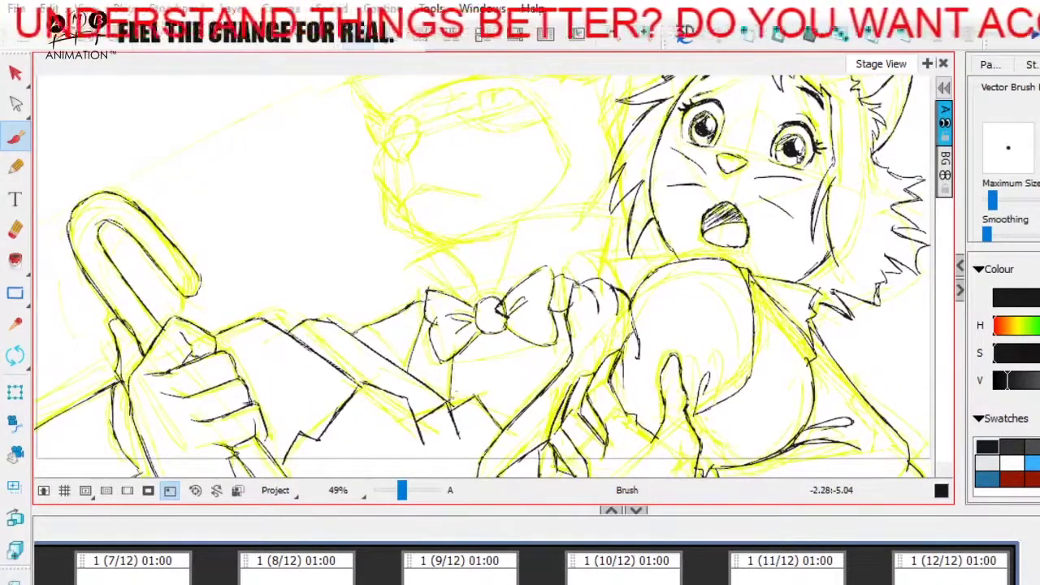
# - Ink the jacket lines hanging beside the bow tie, the back edge of the tall collar and the short shoulder line behind it
pyautogui.moveTo(586, 366); pyautogui.dragTo(589, 304)
pyautogui.moveTo(610, 395); pyautogui.dragTo(607, 382)
pyautogui.moveTo(558, 314); pyautogui.dragTo(575, 401)
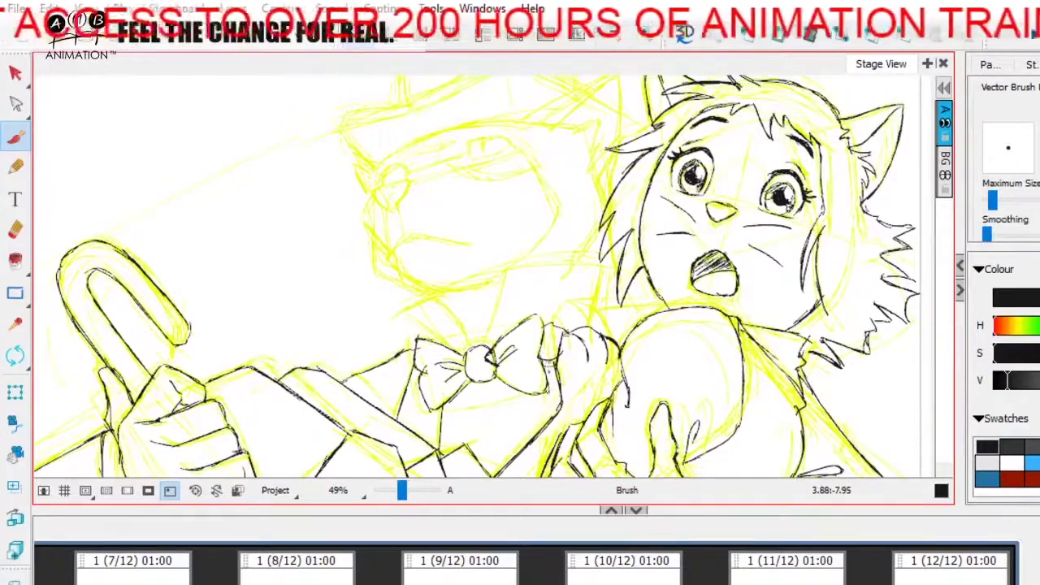
pyautogui.moveTo(552, 358)
pyautogui.mouseDown()
pyautogui.moveTo(553, 424)
pyautogui.moveTo(625, 355)
pyautogui.mouseUp()
pyautogui.moveTo(656, 253); pyautogui.dragTo(667, 295)
pyautogui.moveTo(585, 317); pyautogui.dragTo(550, 341)
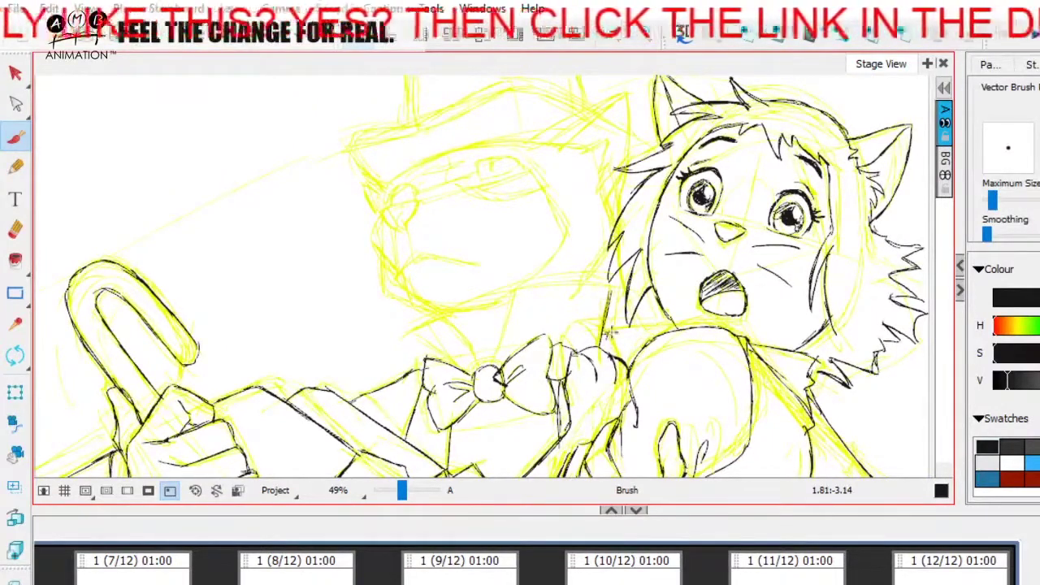
pyautogui.press('space')
pyautogui.moveTo(618, 345)
pyautogui.mouseDown()
pyautogui.moveTo(716, 283)
pyautogui.moveTo(714, 299)
pyautogui.mouseUp()
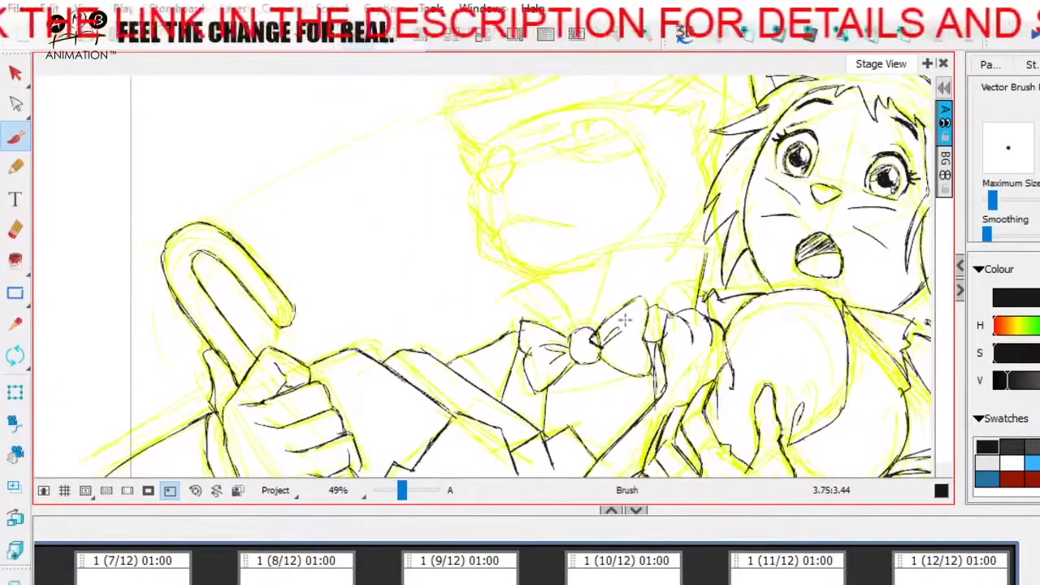
# - Ink the front edge and the curved top edge of the tall collar rising behind the bow tie
pyautogui.moveTo(594, 331); pyautogui.dragTo(615, 252)
pyautogui.press('space')
pyautogui.moveTo(621, 260)
pyautogui.mouseDown()
pyautogui.moveTo(620, 306)
pyautogui.moveTo(657, 287)
pyautogui.moveTo(707, 313)
pyautogui.moveTo(621, 281)
pyautogui.mouseUp()
pyautogui.press('space')
pyautogui.click(16, 231)
pyautogui.press('space')
pyautogui.click(16, 137)
pyautogui.moveTo(552, 290); pyautogui.dragTo(545, 320)
pyautogui.scroll(-1, 582, 213)
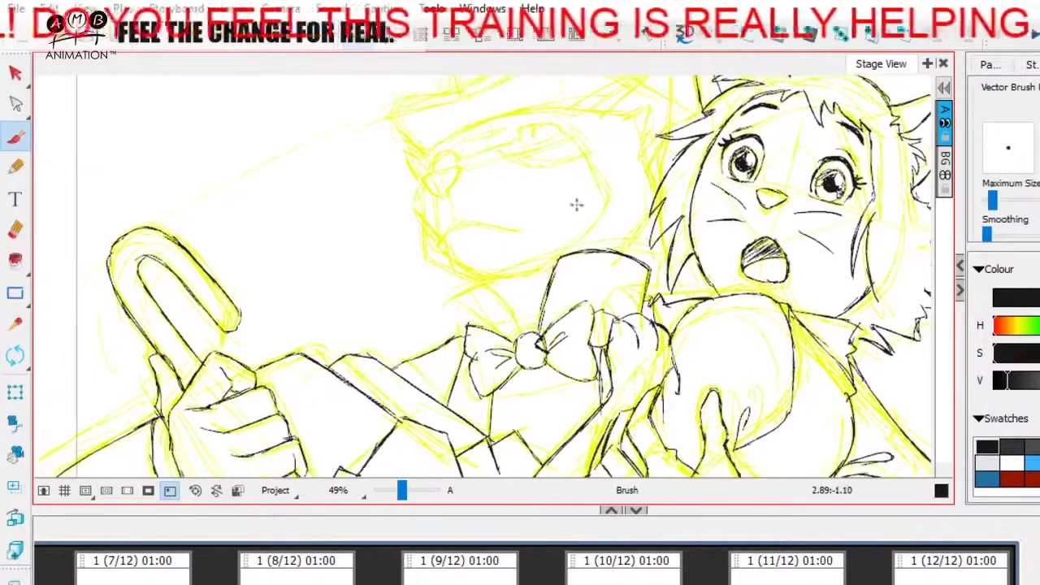
pyautogui.moveTo(572, 253)
pyautogui.mouseDown()
pyautogui.moveTo(437, 326)
pyautogui.moveTo(642, 263)
pyautogui.mouseUp()
pyautogui.hotkey('ctrl', 'z')
pyautogui.hotkey('ctrl', 'z')
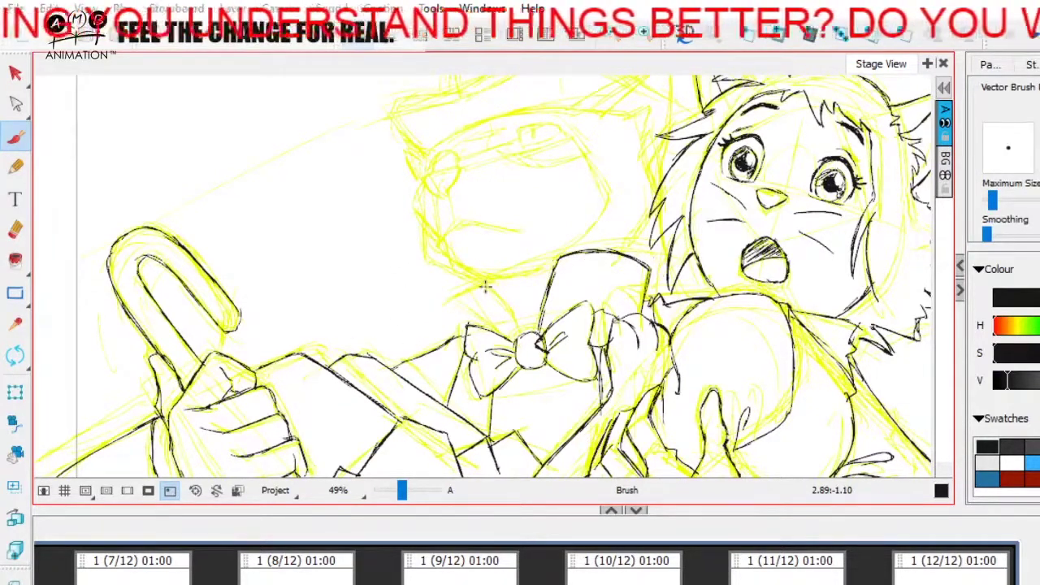
# - Ink the pointed collar wing on the far side of the bow tie and the short line under the chin
pyautogui.moveTo(498, 308)
pyautogui.mouseDown()
pyautogui.moveTo(450, 305)
pyautogui.moveTo(455, 330)
pyautogui.moveTo(480, 327)
pyautogui.mouseUp()
pyautogui.moveTo(434, 295); pyautogui.dragTo(471, 341)
pyautogui.moveTo(522, 310); pyautogui.dragTo(523, 323)
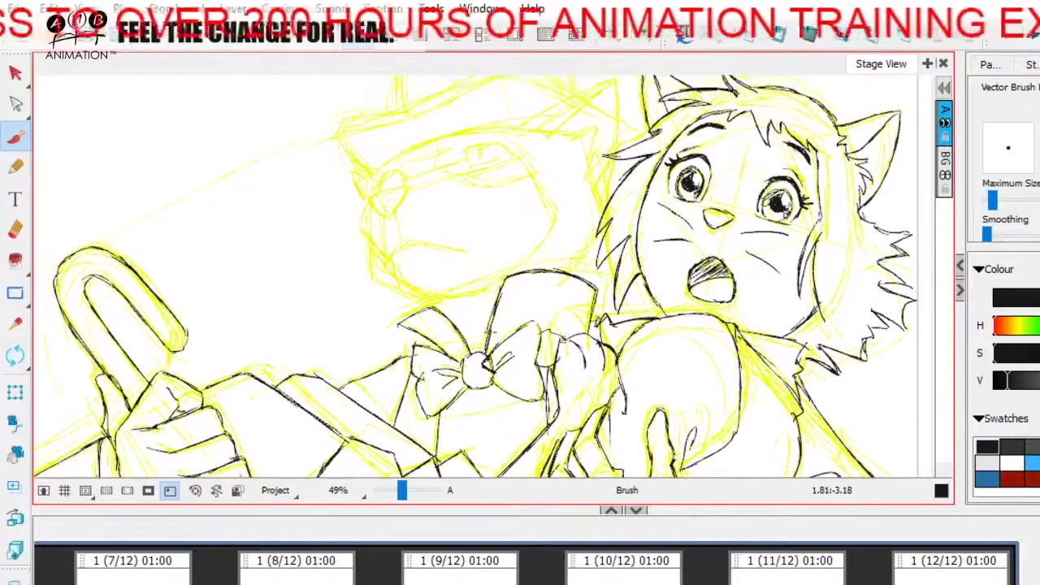
pyautogui.moveTo(513, 276); pyautogui.dragTo(530, 334)
pyautogui.moveTo(403, 492); pyautogui.dragTo(402, 496)
pyautogui.moveTo(499, 338); pyautogui.dragTo(450, 352)
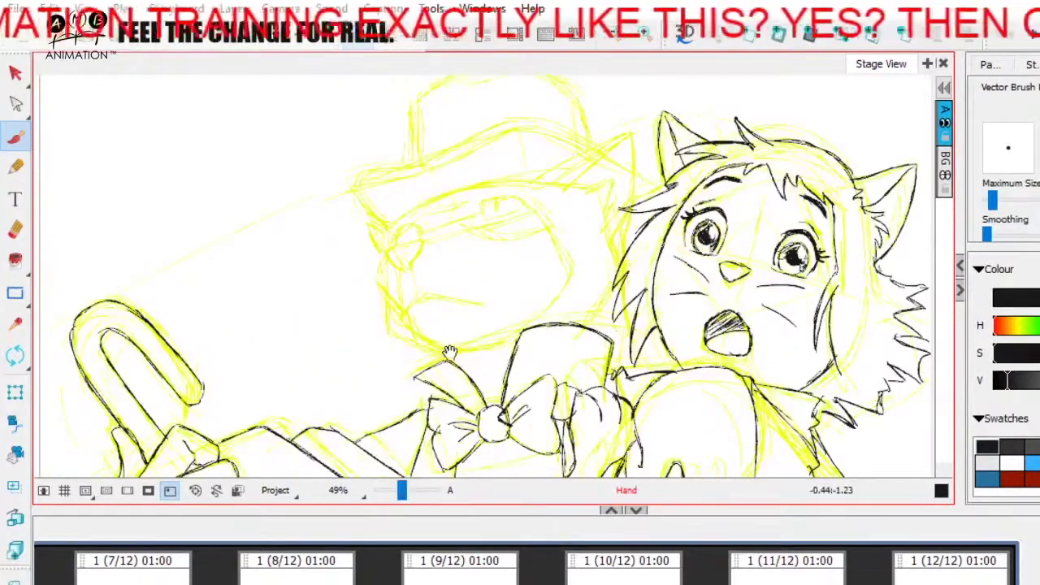
pyautogui.moveTo(378, 361)
pyautogui.mouseDown()
pyautogui.moveTo(410, 378)
pyautogui.moveTo(410, 390)
pyautogui.mouseUp()
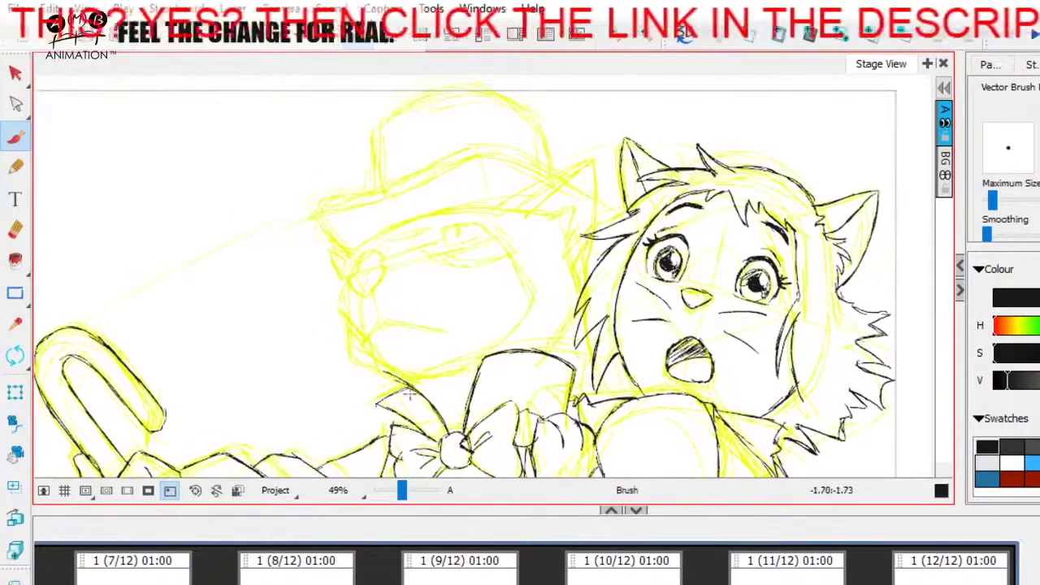
# - Ink the outline of the hat-wearing character's narrow eye beneath the hat brim
pyautogui.moveTo(493, 364); pyautogui.dragTo(511, 387)
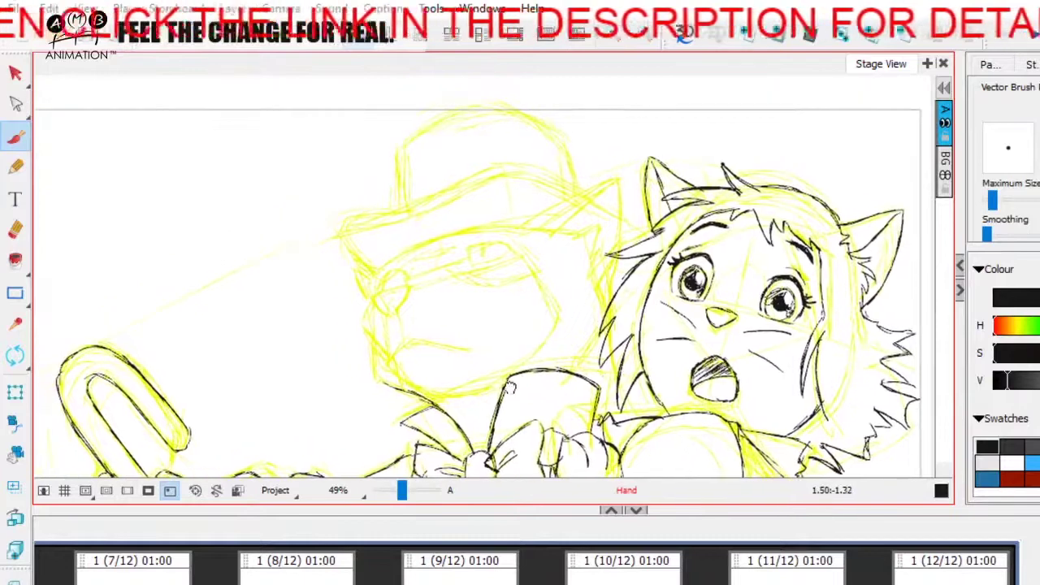
pyautogui.moveTo(402, 491); pyautogui.dragTo(405, 491)
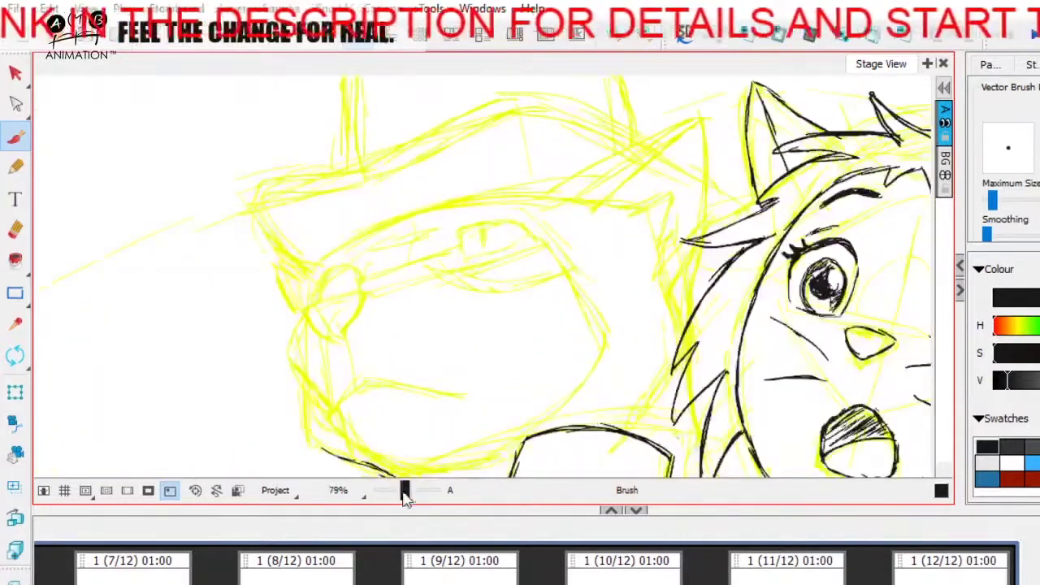
pyautogui.moveTo(520, 349); pyautogui.dragTo(490, 375)
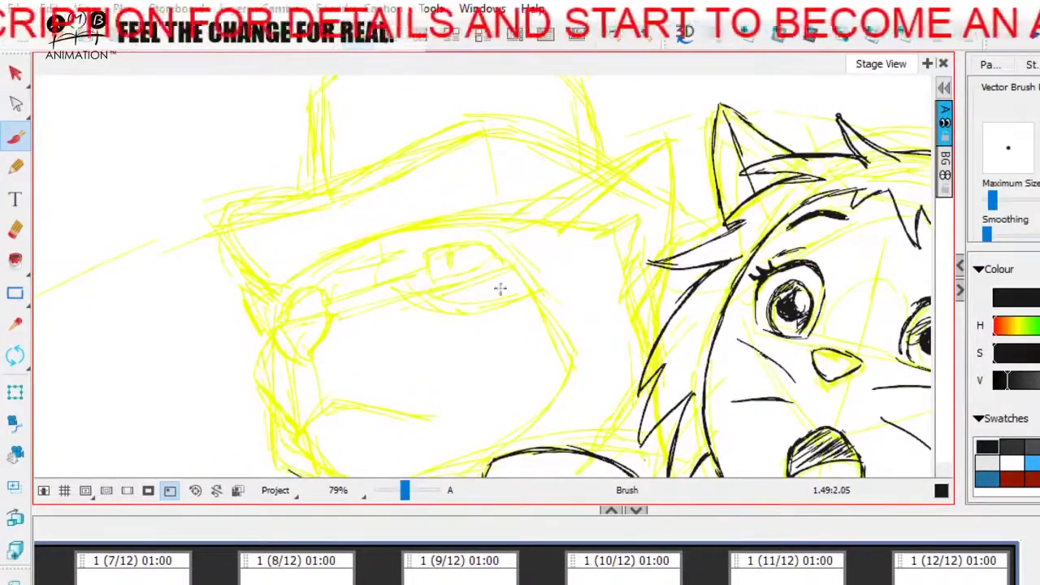
pyautogui.moveTo(425, 253); pyautogui.dragTo(488, 244)
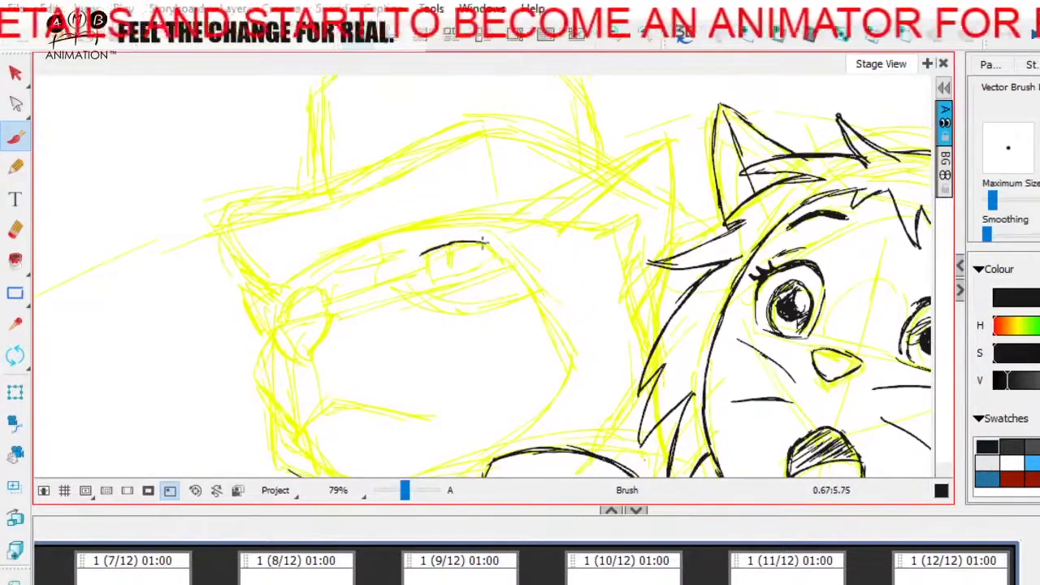
pyautogui.moveTo(424, 252)
pyautogui.mouseDown()
pyautogui.moveTo(499, 250)
pyautogui.moveTo(465, 241)
pyautogui.moveTo(426, 269)
pyautogui.mouseUp()
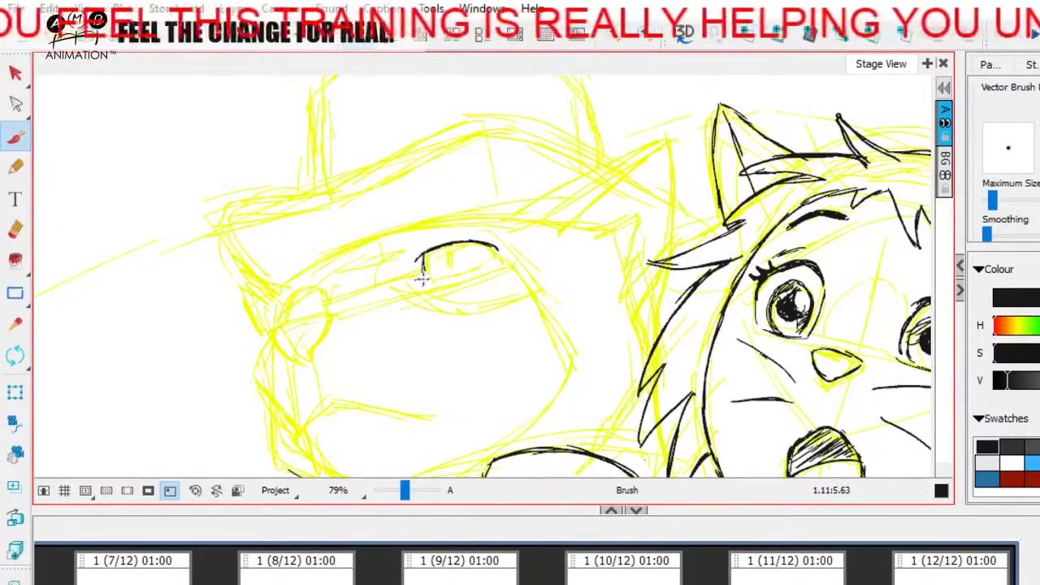
pyautogui.moveTo(417, 279)
pyautogui.mouseDown()
pyautogui.moveTo(425, 265)
pyautogui.moveTo(457, 271)
pyautogui.moveTo(498, 250)
pyautogui.mouseUp()
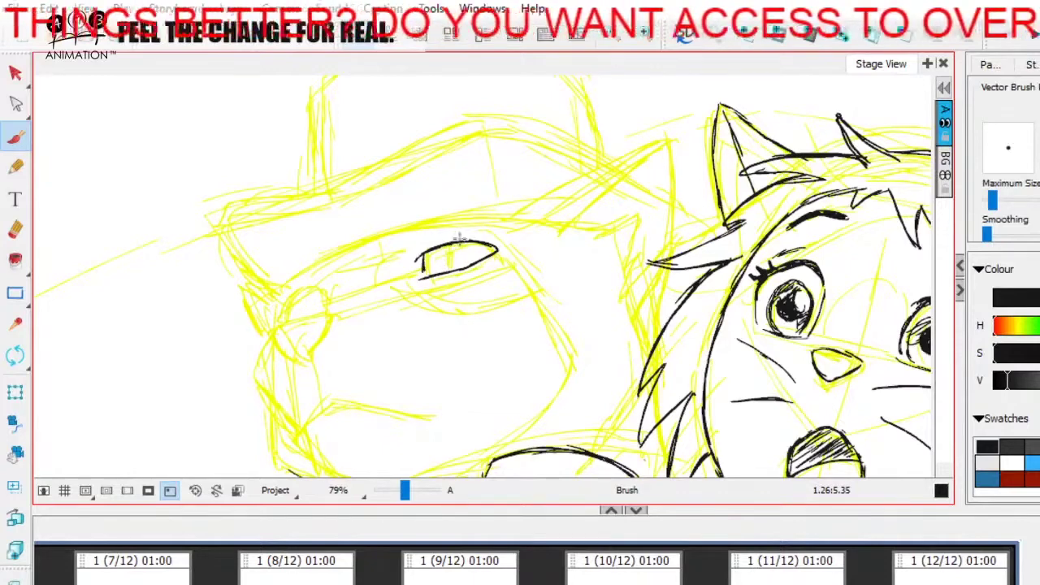
# - Draw and fill in the slim vertical pupil inside the hat-wearing character's eye
pyautogui.moveTo(446, 247); pyautogui.dragTo(448, 257)
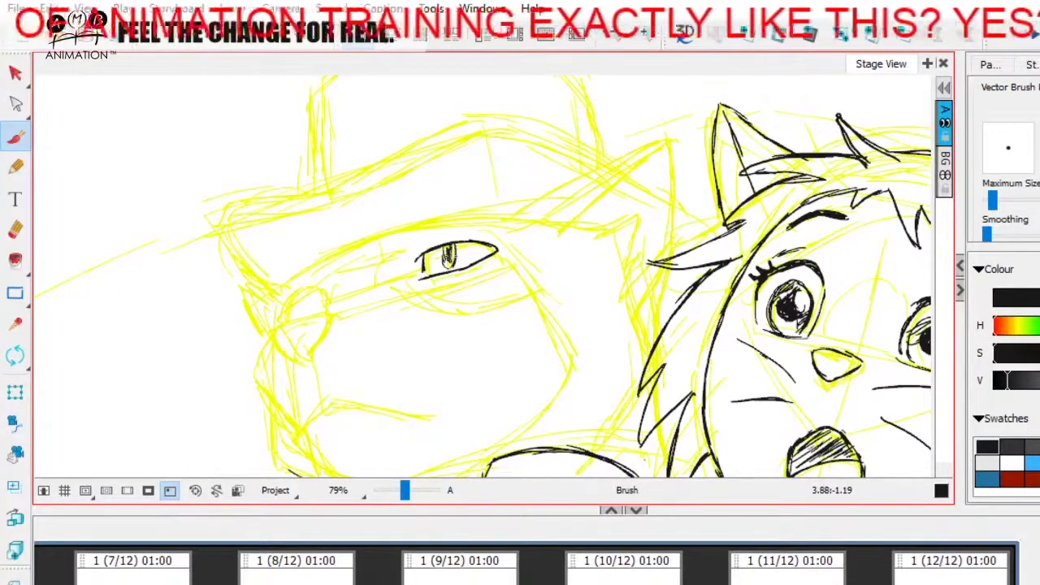
pyautogui.moveTo(447, 248); pyautogui.dragTo(449, 264)
pyautogui.moveTo(460, 309); pyautogui.dragTo(551, 288)
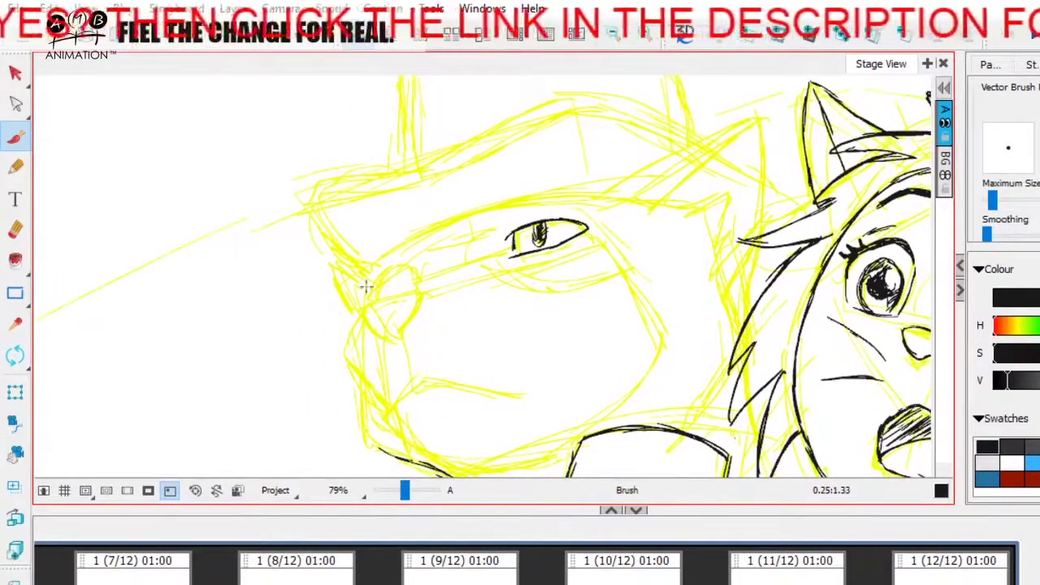
# - Ink the hat-wearing character's far eye with its dark pupil and add short hatching strokes along the brow between the eyes
pyautogui.moveTo(374, 282); pyautogui.dragTo(384, 279)
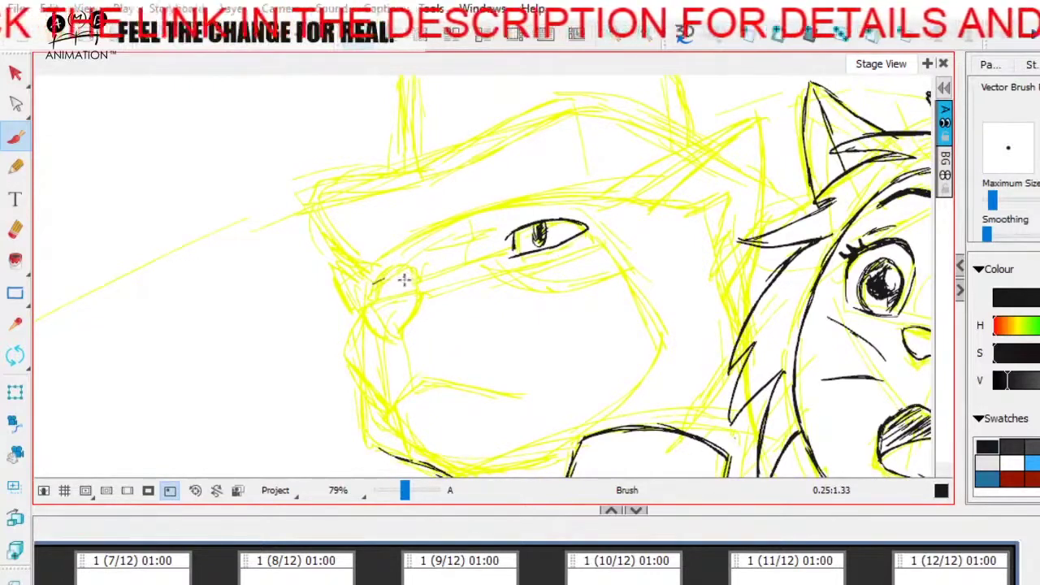
pyautogui.moveTo(376, 283); pyautogui.dragTo(408, 282)
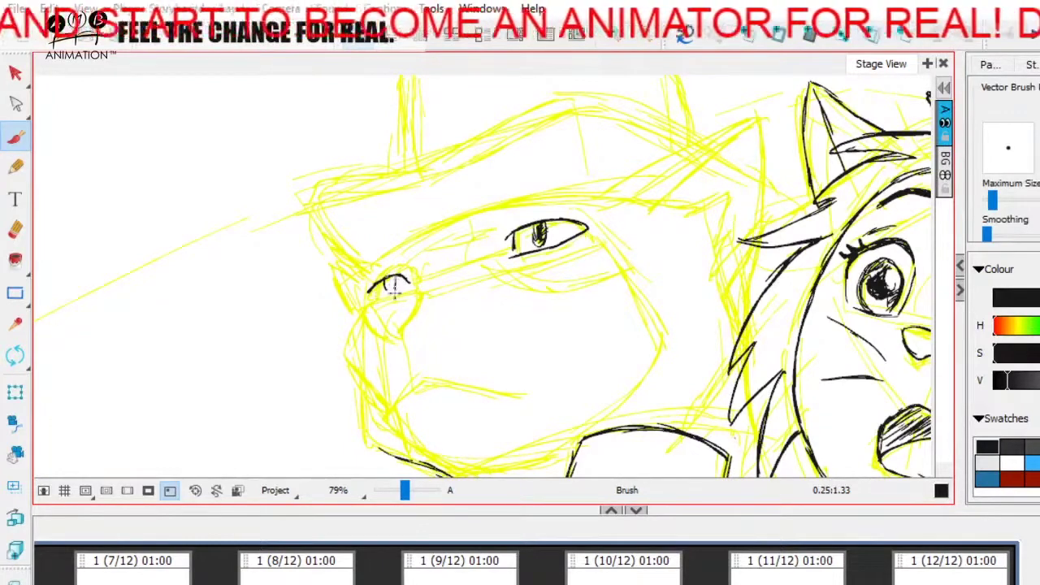
pyautogui.moveTo(391, 280); pyautogui.dragTo(392, 286)
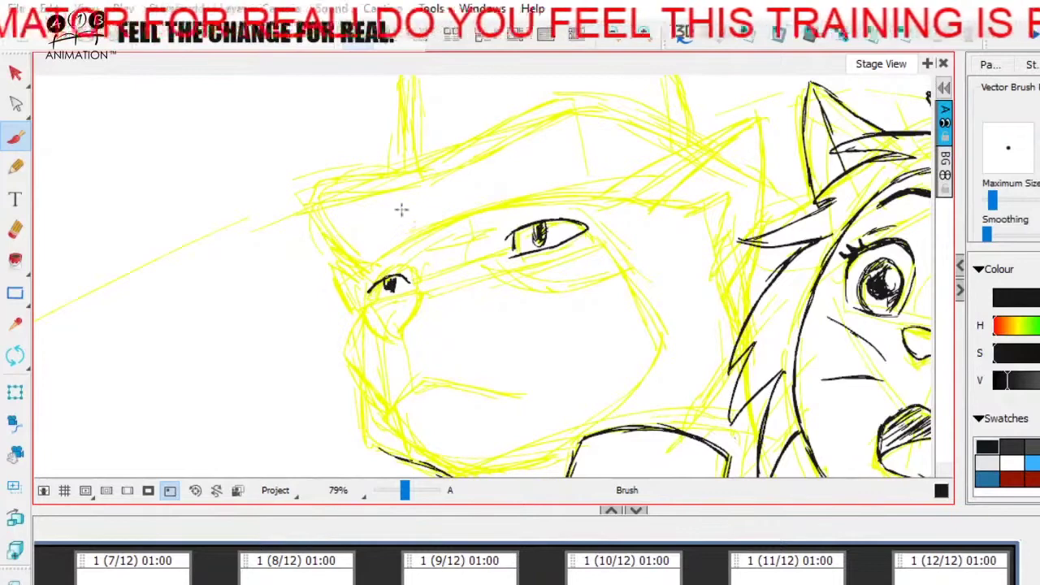
pyautogui.moveTo(418, 255)
pyautogui.mouseDown()
pyautogui.moveTo(481, 224)
pyautogui.moveTo(477, 238)
pyautogui.moveTo(503, 220)
pyautogui.mouseUp()
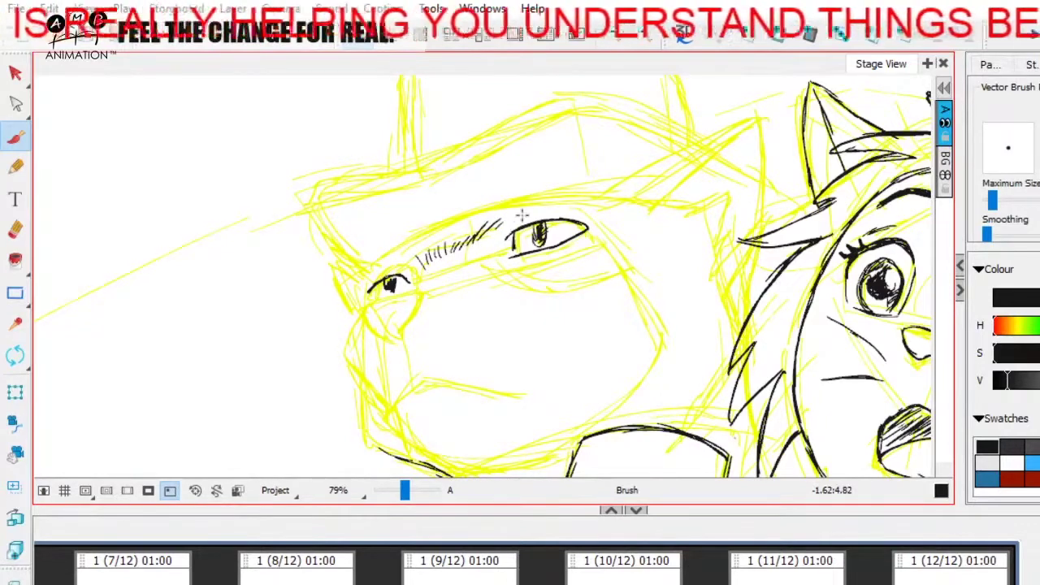
# - Ink the rounded triangular nose of the hat-wearing character directly beneath the far eye, with a heavy top edge
pyautogui.moveTo(560, 314)
pyautogui.mouseDown()
pyautogui.moveTo(560, 367)
pyautogui.moveTo(572, 336)
pyautogui.mouseUp()
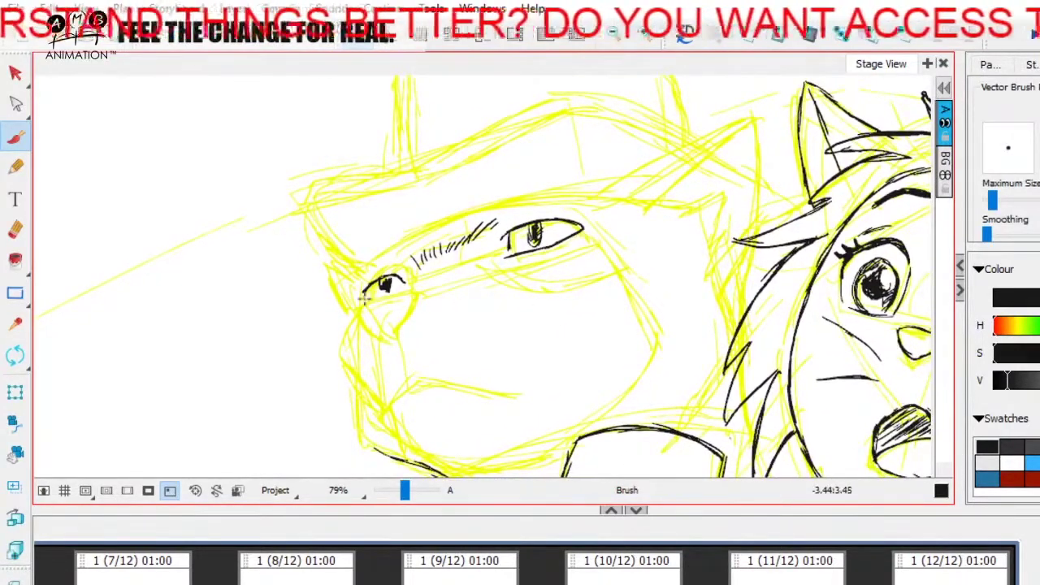
pyautogui.moveTo(355, 307); pyautogui.dragTo(406, 286)
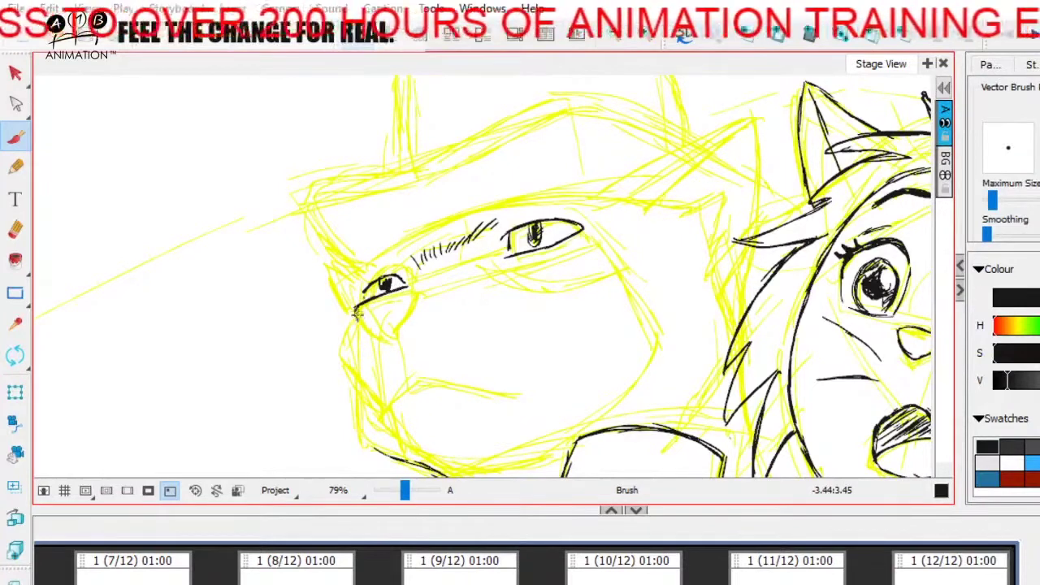
pyautogui.moveTo(366, 327)
pyautogui.mouseDown()
pyautogui.moveTo(379, 330)
pyautogui.moveTo(409, 286)
pyautogui.mouseUp()
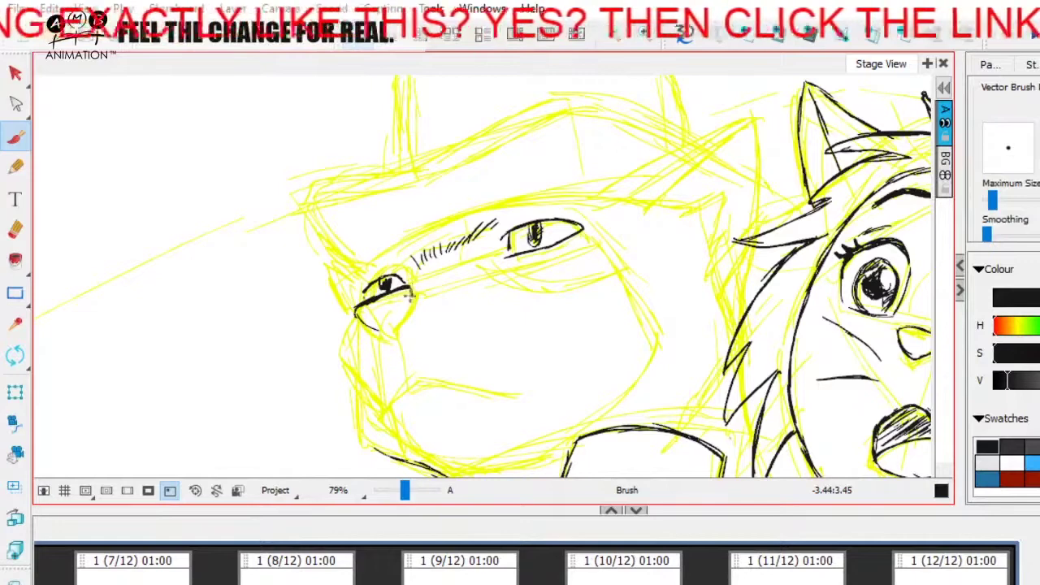
pyautogui.moveTo(408, 299)
pyautogui.mouseDown()
pyautogui.moveTo(391, 329)
pyautogui.moveTo(357, 315)
pyautogui.moveTo(393, 322)
pyautogui.mouseUp()
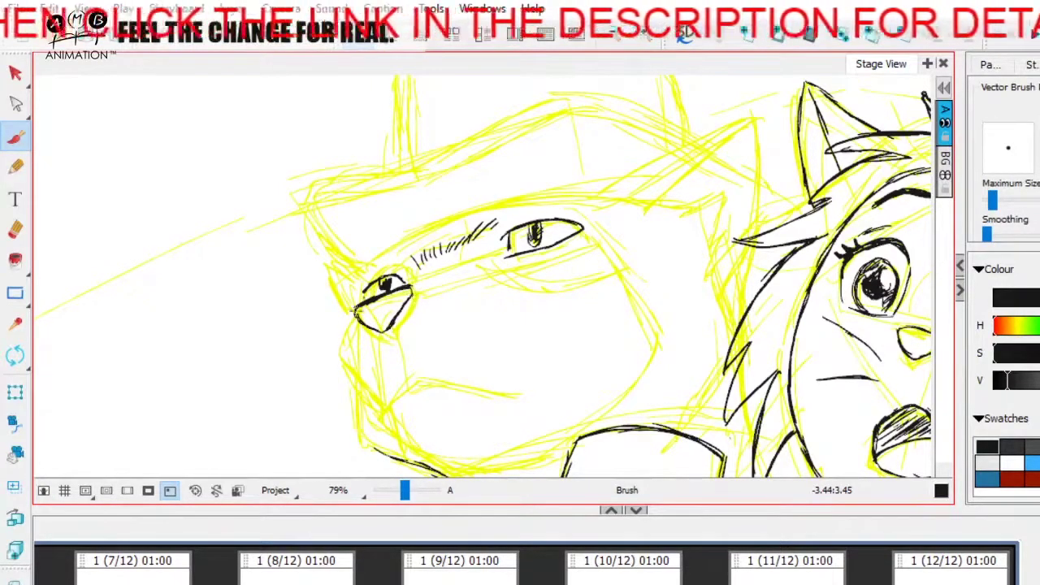
# - Ink the short muzzle line below the nose and the bridge line running from the nose up to the near eye
pyautogui.press('space')
pyautogui.moveTo(477, 321); pyautogui.dragTo(461, 320)
pyautogui.moveTo(542, 356); pyautogui.dragTo(529, 335)
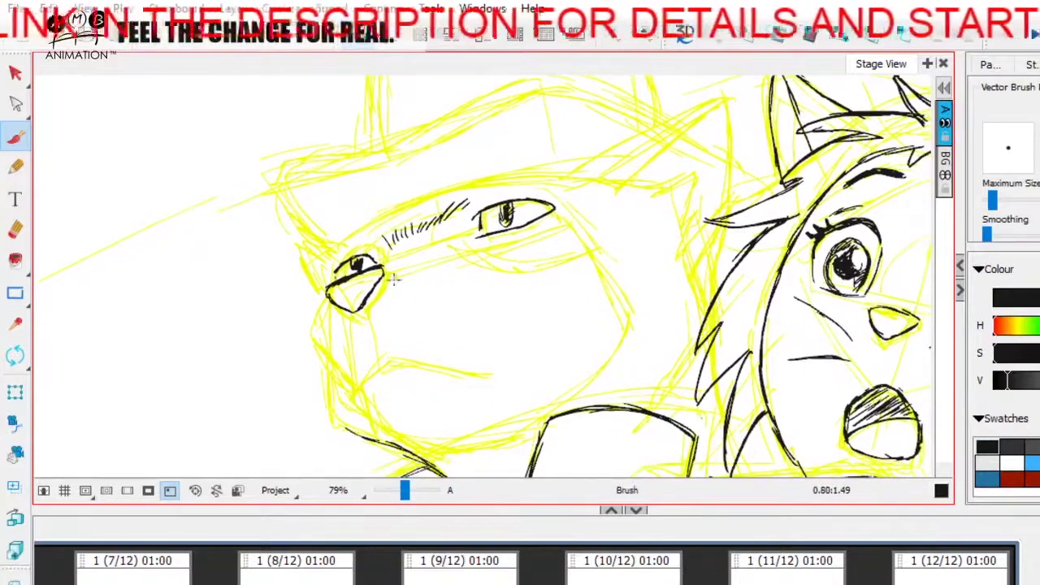
pyautogui.moveTo(330, 289)
pyautogui.mouseDown()
pyautogui.moveTo(324, 310)
pyautogui.moveTo(357, 332)
pyautogui.mouseUp()
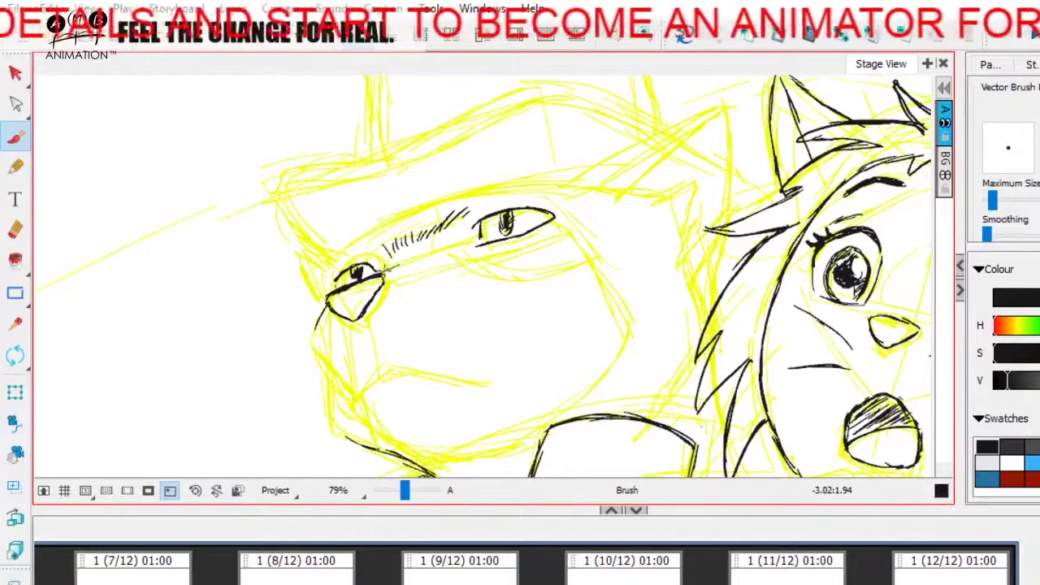
pyautogui.moveTo(389, 269); pyautogui.dragTo(451, 246)
pyautogui.moveTo(470, 242)
pyautogui.mouseDown()
pyautogui.moveTo(447, 257)
pyautogui.moveTo(465, 229)
pyautogui.mouseUp()
pyautogui.moveTo(439, 263); pyautogui.dragTo(462, 253)
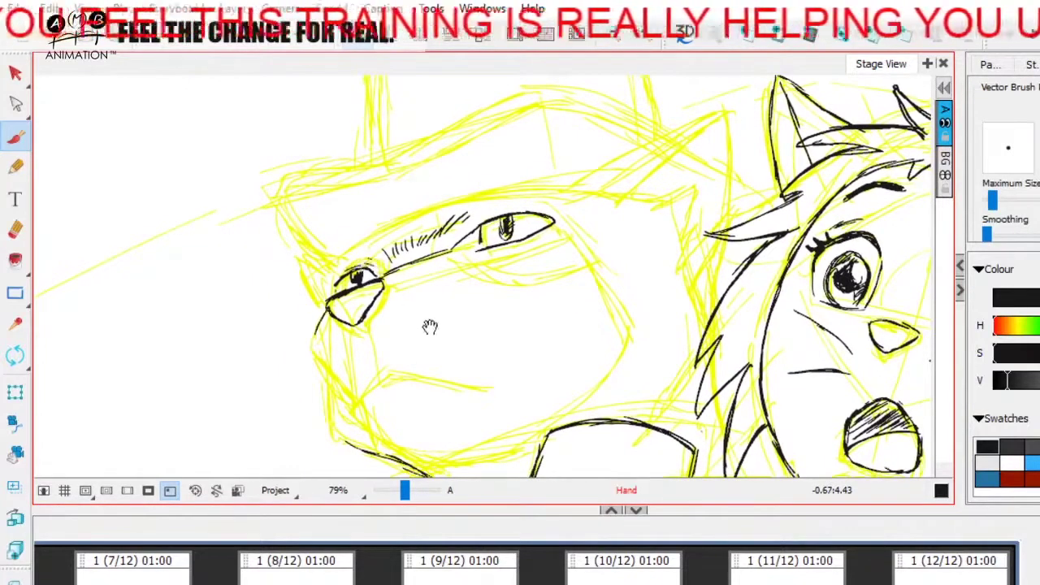
pyautogui.moveTo(441, 332); pyautogui.dragTo(401, 287)
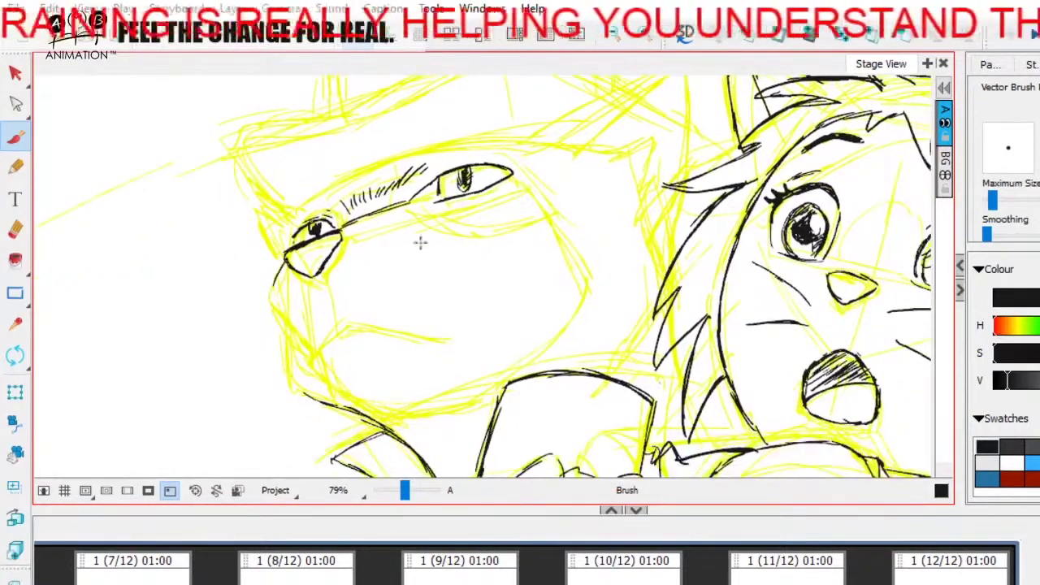
pyautogui.moveTo(508, 167)
pyautogui.mouseDown()
pyautogui.moveTo(541, 348)
pyautogui.moveTo(296, 390)
pyautogui.moveTo(276, 262)
pyautogui.mouseUp()
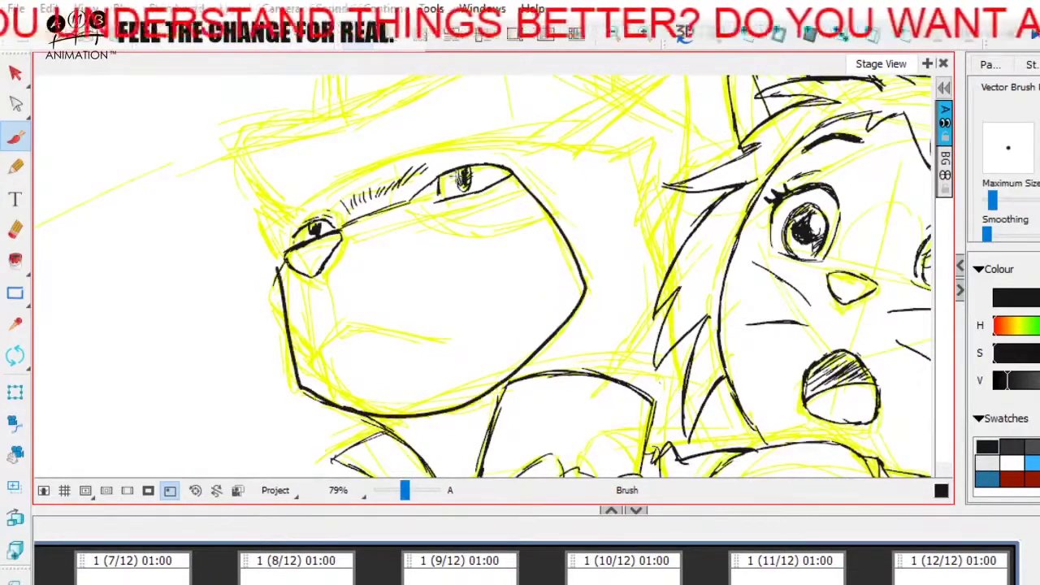
pyautogui.hotkey('ctrl', 'z')
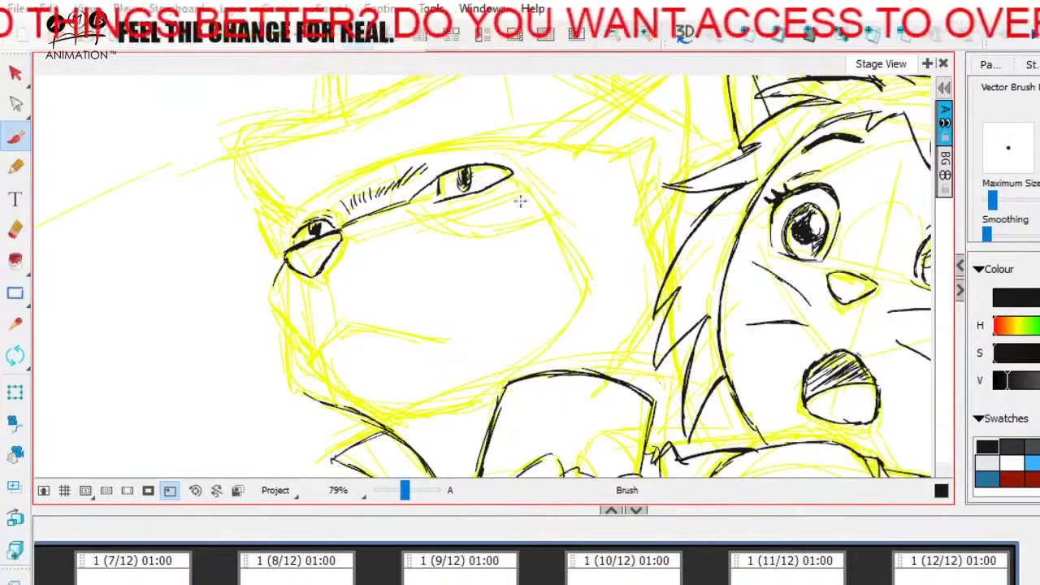
# - Ink the two fold lines beneath the near eye and the cheek contour curving down to the collar
pyautogui.moveTo(516, 174)
pyautogui.mouseDown()
pyautogui.moveTo(543, 199)
pyautogui.moveTo(418, 210)
pyautogui.moveTo(445, 233)
pyautogui.moveTo(544, 233)
pyautogui.moveTo(505, 233)
pyautogui.moveTo(519, 232)
pyautogui.moveTo(564, 317)
pyautogui.moveTo(378, 395)
pyautogui.moveTo(301, 410)
pyautogui.moveTo(265, 351)
pyautogui.moveTo(425, 343)
pyautogui.moveTo(465, 316)
pyautogui.moveTo(462, 236)
pyautogui.moveTo(515, 210)
pyautogui.moveTo(561, 313)
pyautogui.moveTo(395, 376)
pyautogui.moveTo(275, 338)
pyautogui.moveTo(378, 323)
pyautogui.moveTo(399, 333)
pyautogui.moveTo(439, 293)
pyautogui.mouseUp()
pyautogui.moveTo(467, 299)
pyautogui.mouseDown()
pyautogui.moveTo(326, 319)
pyautogui.moveTo(303, 333)
pyautogui.moveTo(254, 345)
pyautogui.mouseUp()
pyautogui.hotkey('ctrl', 'z')
pyautogui.hotkey('ctrl', 'z')
pyautogui.hotkey('ctrl', 'z')
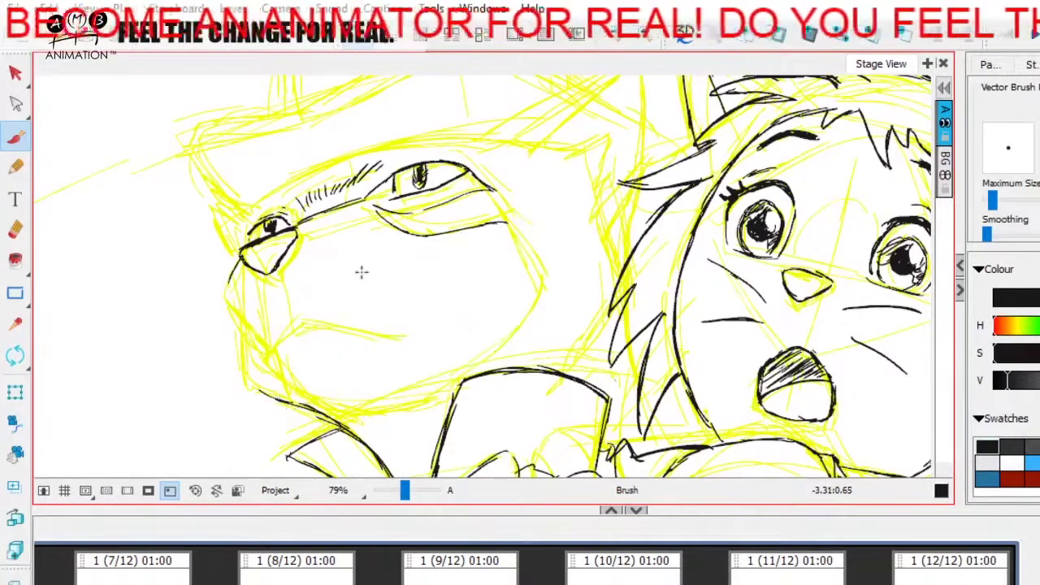
pyautogui.moveTo(511, 221)
pyautogui.mouseDown()
pyautogui.moveTo(543, 266)
pyautogui.moveTo(532, 259)
pyautogui.moveTo(520, 323)
pyautogui.moveTo(529, 345)
pyautogui.moveTo(508, 359)
pyautogui.moveTo(534, 359)
pyautogui.moveTo(553, 390)
pyautogui.mouseUp()
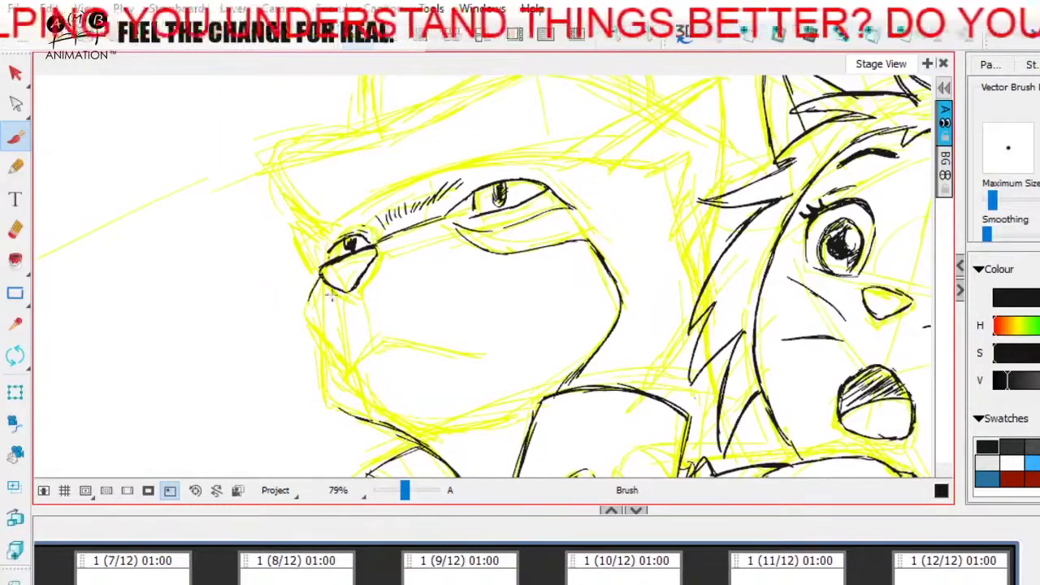
# - Ink the front edge of the muzzle down to the lip and the mouth line running back across the cheek
pyautogui.moveTo(309, 297); pyautogui.dragTo(339, 353)
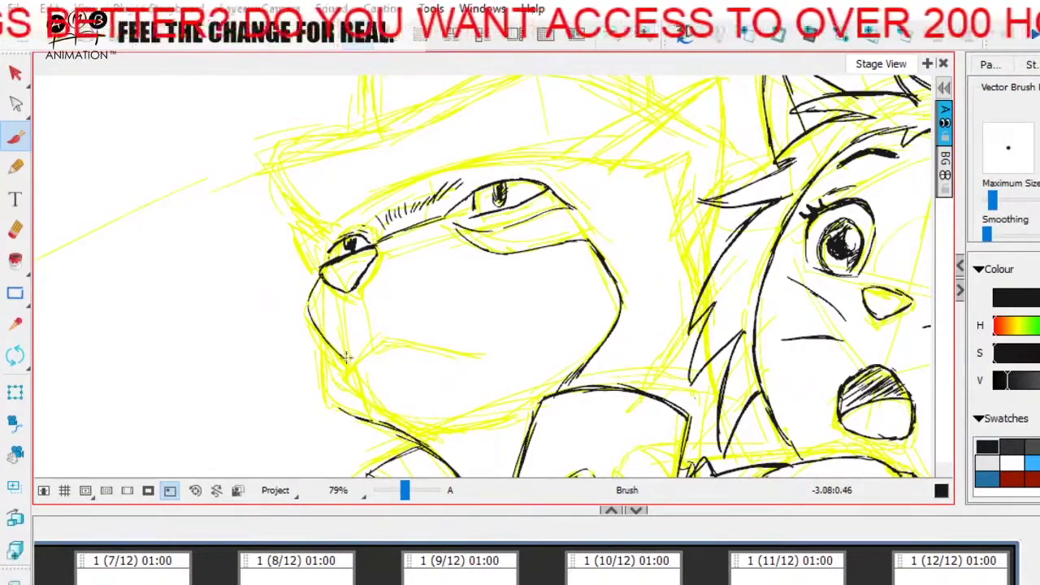
pyautogui.moveTo(350, 364); pyautogui.dragTo(378, 329)
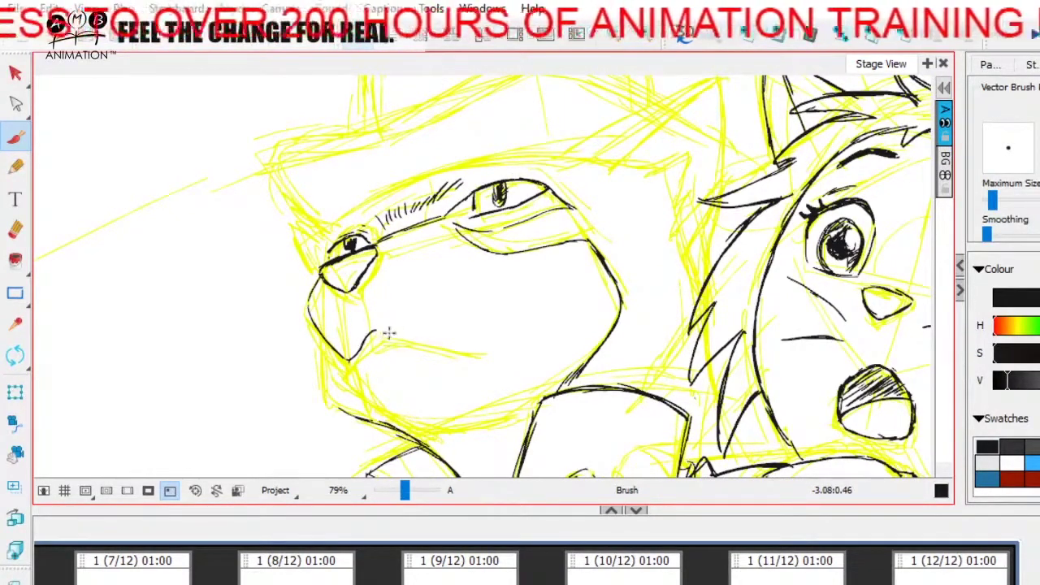
pyautogui.moveTo(369, 327); pyautogui.dragTo(425, 338)
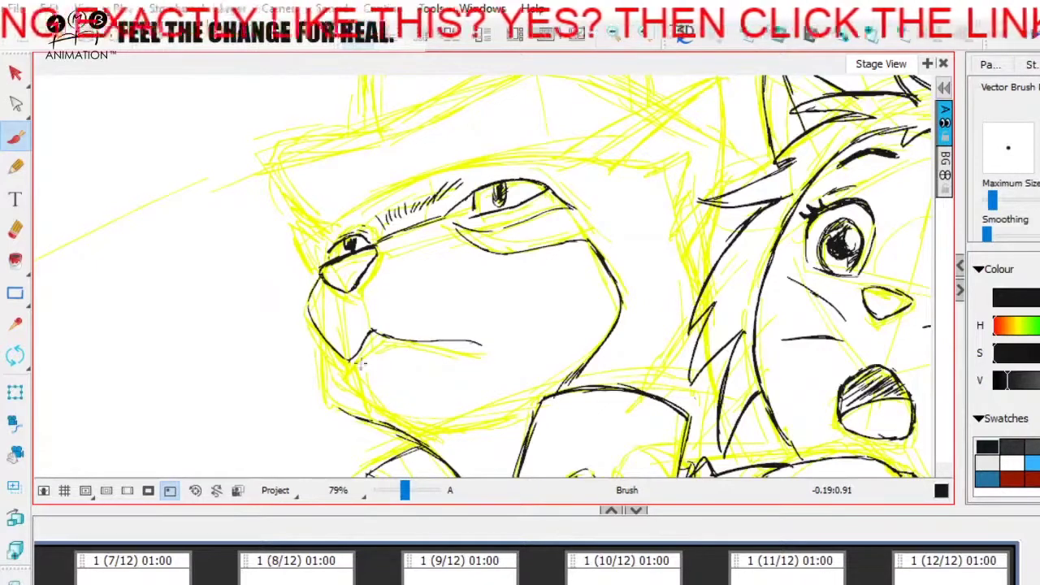
pyautogui.moveTo(347, 368); pyautogui.dragTo(478, 340)
pyautogui.hotkey('ctrl', 'z')
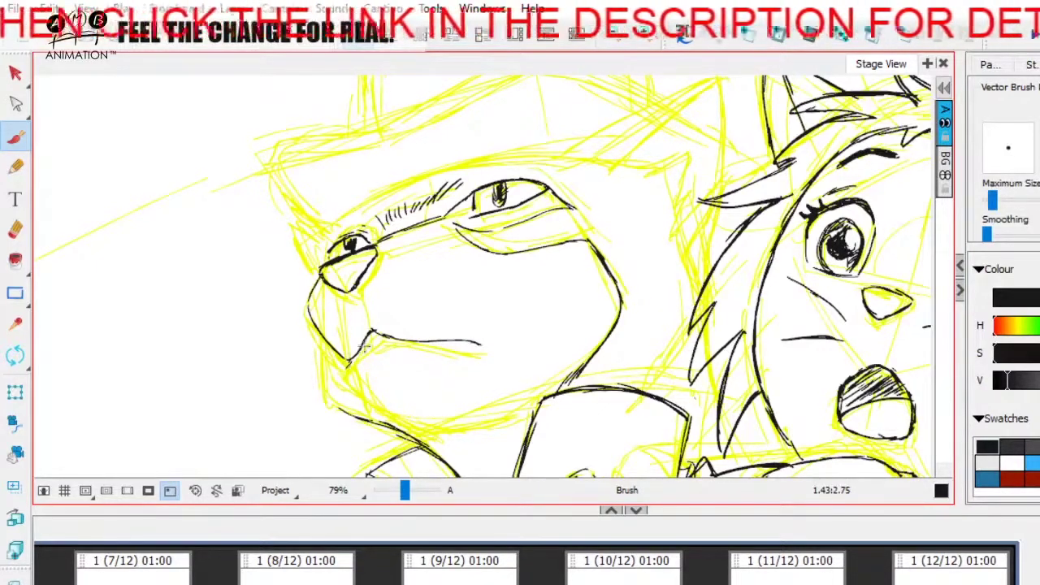
pyautogui.moveTo(382, 335); pyautogui.dragTo(442, 342)
# - Ink the chin below the mouth, the underside of the jaw and the outer contour of the far cheek
pyautogui.press('space')
pyautogui.moveTo(537, 343)
pyautogui.mouseDown()
pyautogui.moveTo(542, 308)
pyautogui.moveTo(531, 287)
pyautogui.mouseUp()
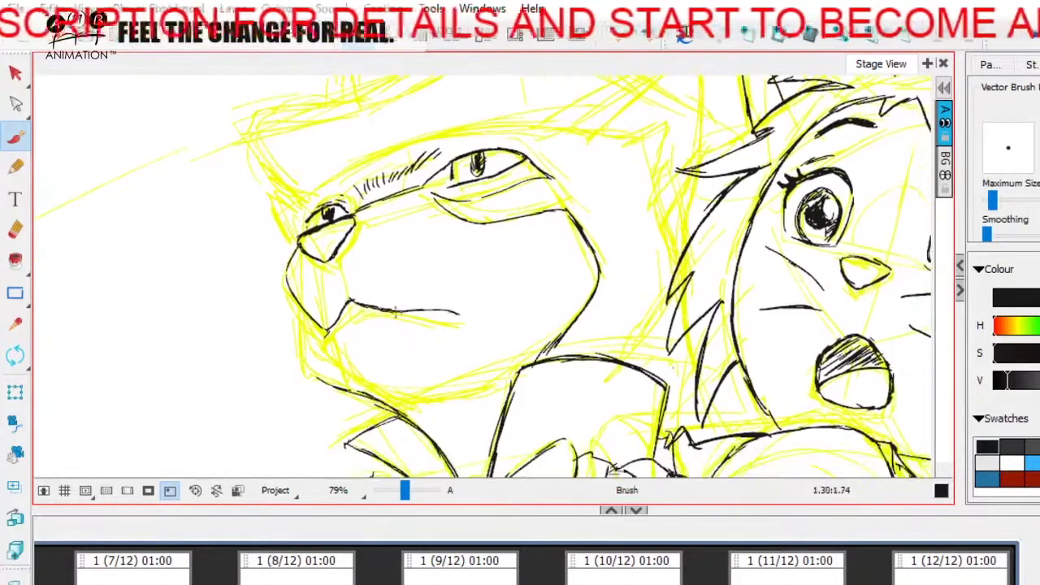
pyautogui.moveTo(327, 331)
pyautogui.mouseDown()
pyautogui.moveTo(337, 362)
pyautogui.moveTo(354, 370)
pyautogui.mouseUp()
pyautogui.press('space')
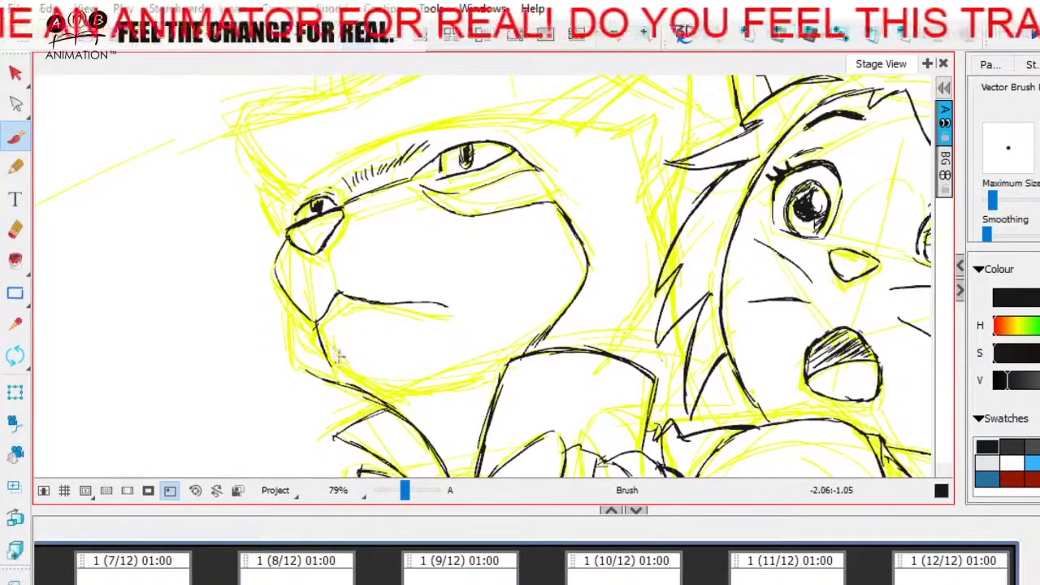
pyautogui.moveTo(328, 366); pyautogui.dragTo(367, 383)
pyautogui.press('space')
pyautogui.moveTo(366, 384); pyautogui.dragTo(365, 380)
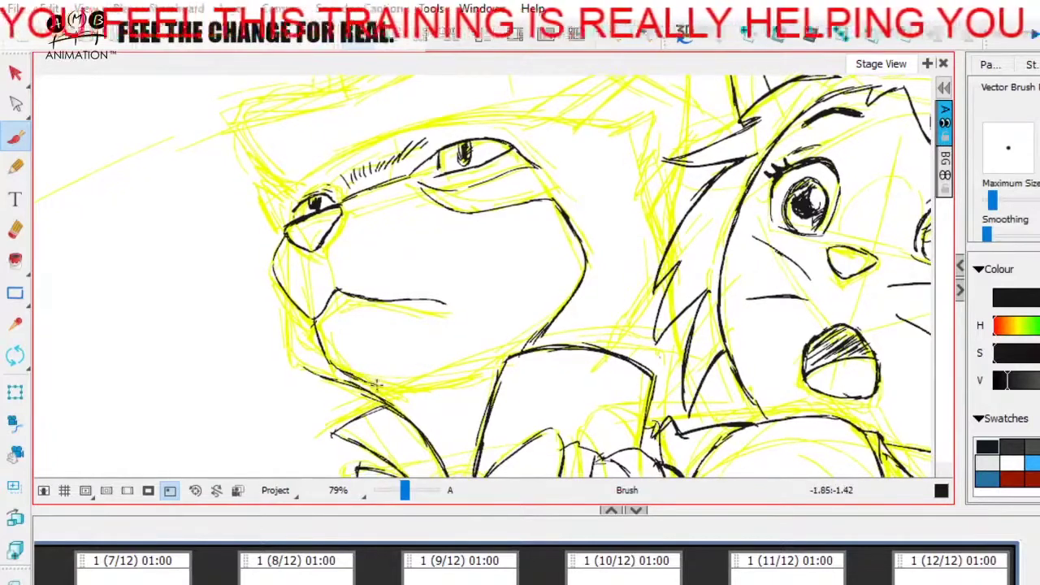
pyautogui.press('space')
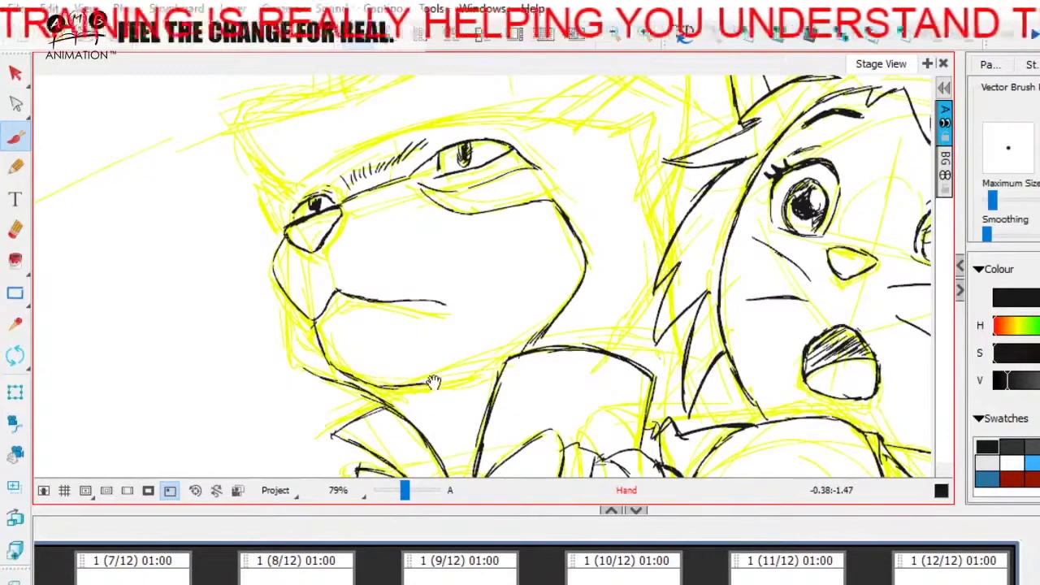
pyautogui.press('space')
pyautogui.moveTo(418, 361); pyautogui.dragTo(490, 355)
pyautogui.moveTo(608, 356)
pyautogui.mouseDown()
pyautogui.moveTo(577, 420)
pyautogui.moveTo(555, 356)
pyautogui.mouseUp()
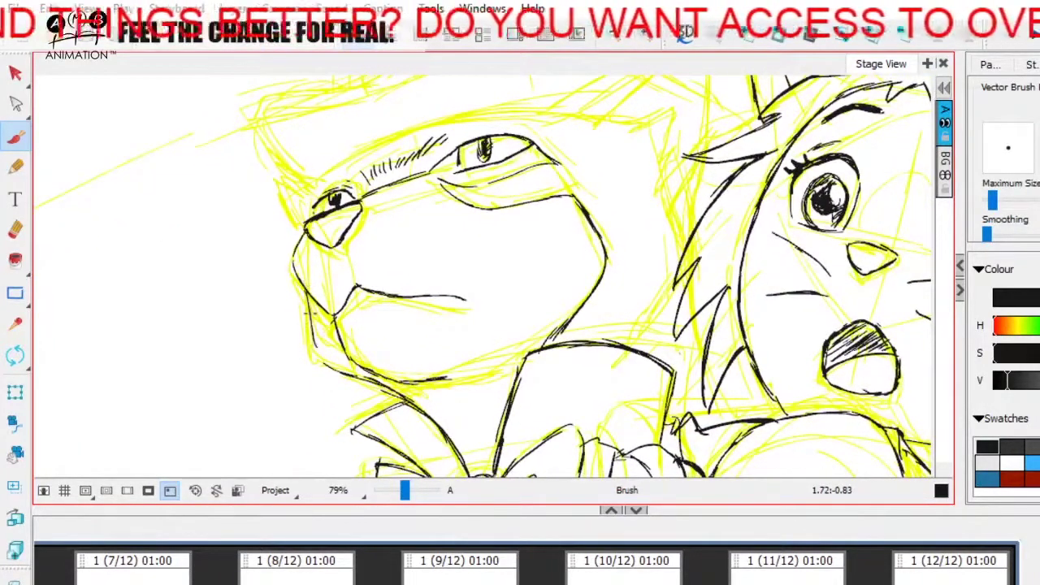
# - Ink the curved lower edge of the hat brim from above the far eye to past the near eye
pyautogui.press('space')
pyautogui.moveTo(441, 356); pyautogui.dragTo(414, 413)
pyautogui.moveTo(405, 493); pyautogui.dragTo(397, 491)
pyautogui.press('space')
pyautogui.moveTo(498, 384); pyautogui.dragTo(460, 357)
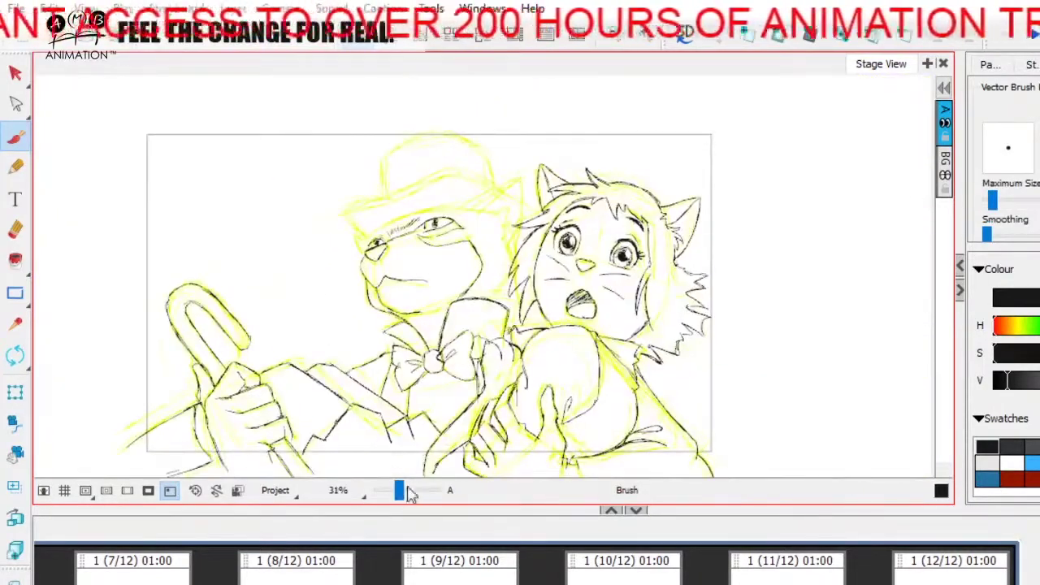
pyautogui.moveTo(399, 493); pyautogui.dragTo(402, 495)
pyautogui.press('space')
pyautogui.moveTo(397, 371)
pyautogui.mouseDown()
pyautogui.moveTo(467, 443)
pyautogui.moveTo(427, 403)
pyautogui.mouseUp()
pyautogui.press('space')
pyautogui.moveTo(488, 376); pyautogui.dragTo(463, 383)
pyautogui.moveTo(544, 383)
pyautogui.mouseDown()
pyautogui.moveTo(530, 384)
pyautogui.moveTo(557, 379)
pyautogui.mouseUp()
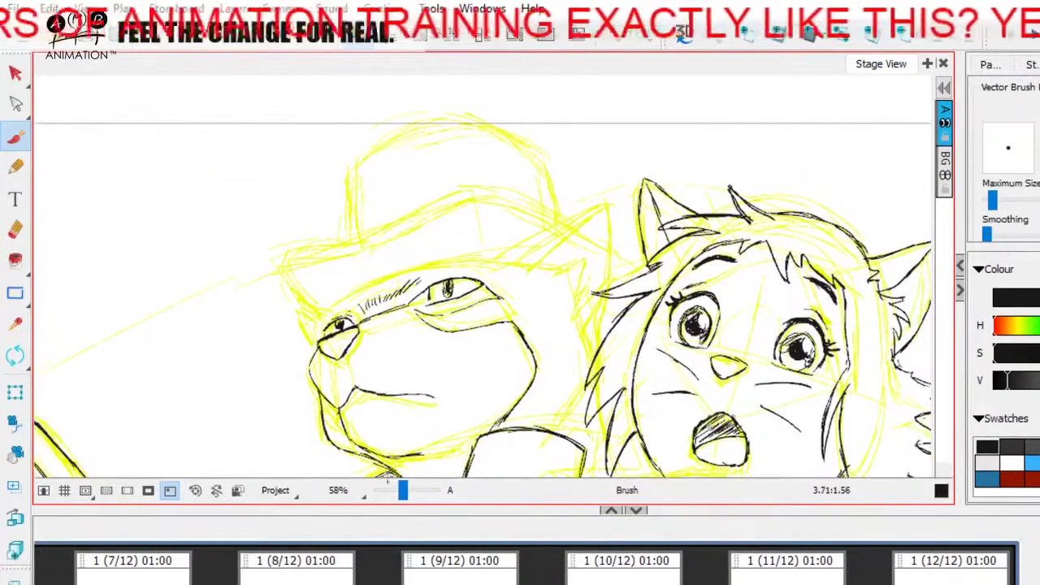
pyautogui.moveTo(407, 494); pyautogui.dragTo(408, 493)
pyautogui.press('space')
pyautogui.moveTo(469, 390); pyautogui.dragTo(504, 410)
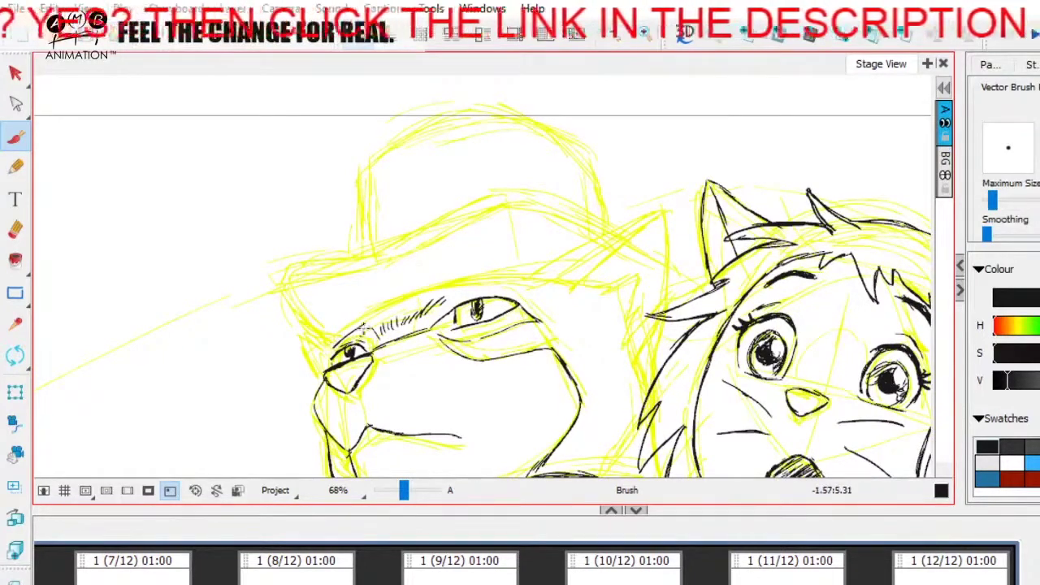
pyautogui.moveTo(355, 329); pyautogui.dragTo(460, 290)
pyautogui.moveTo(376, 315)
pyautogui.mouseDown()
pyautogui.moveTo(446, 297)
pyautogui.moveTo(386, 305)
pyautogui.moveTo(423, 296)
pyautogui.moveTo(410, 307)
pyautogui.moveTo(465, 283)
pyautogui.moveTo(411, 297)
pyautogui.moveTo(512, 283)
pyautogui.moveTo(496, 280)
pyautogui.moveTo(604, 291)
pyautogui.moveTo(572, 247)
pyautogui.mouseUp()
# - Ink the small pointed tuft on the far side of the face beside the far eye
pyautogui.press('space')
pyautogui.press('space')
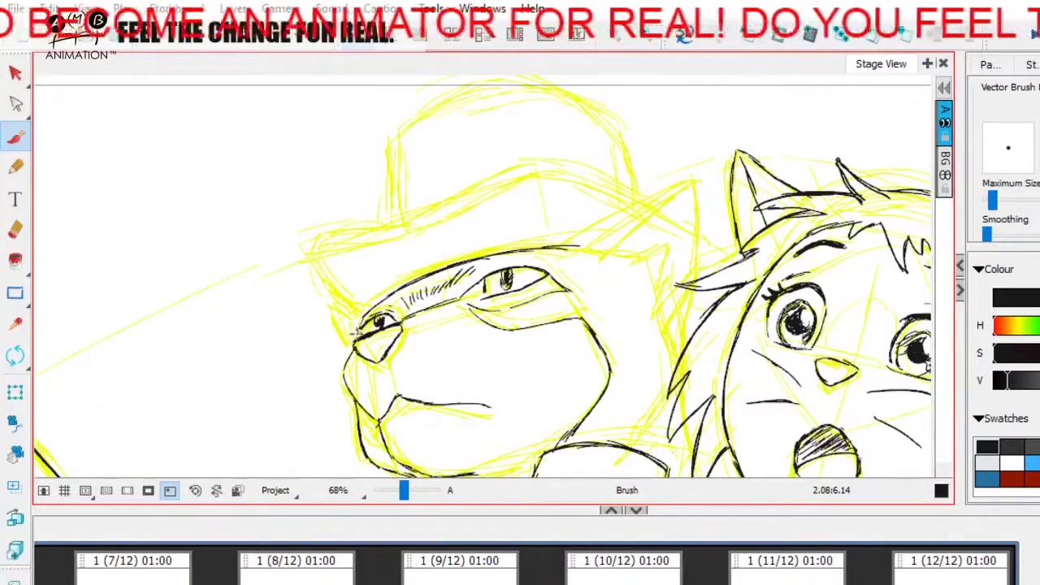
pyautogui.moveTo(361, 323); pyautogui.dragTo(329, 312)
pyautogui.moveTo(329, 312); pyautogui.dragTo(348, 349)
# - Ink the hat-wearing character's near ear from the brim up to its pointed tip and down its back edge
pyautogui.press('space')
pyautogui.moveTo(478, 336); pyautogui.dragTo(358, 356)
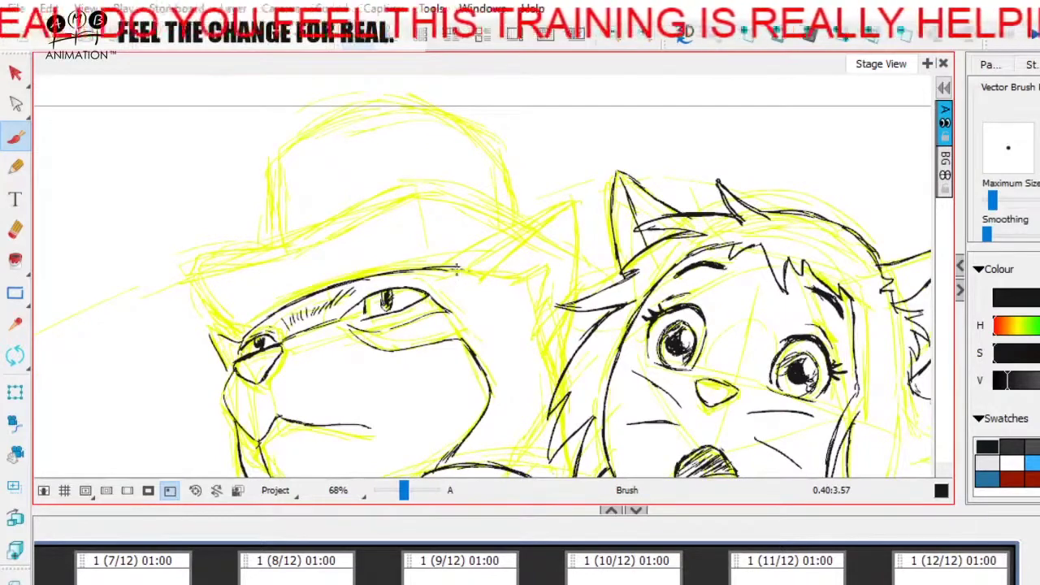
pyautogui.moveTo(445, 277); pyautogui.dragTo(490, 242)
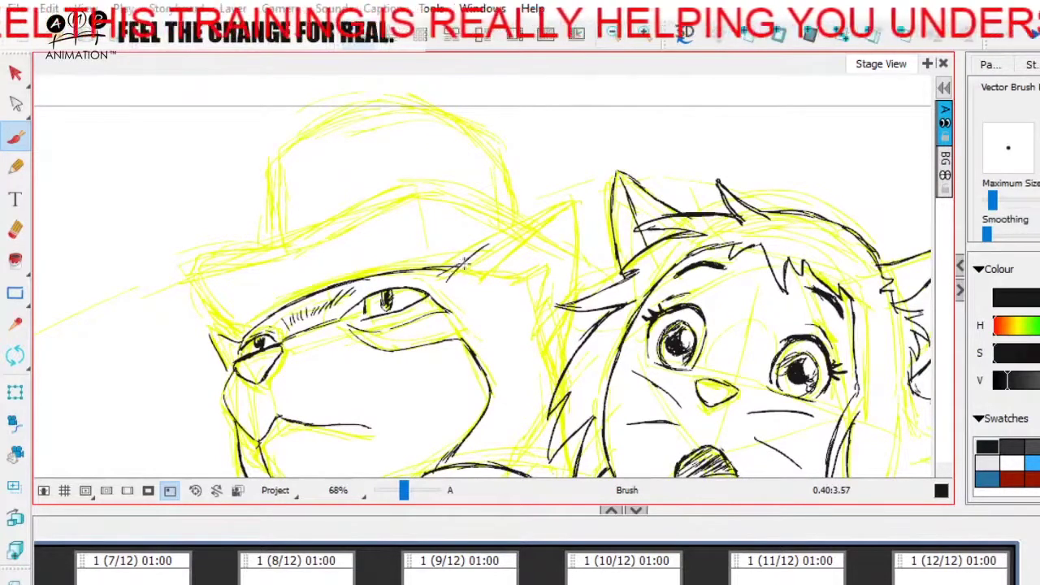
pyautogui.moveTo(447, 275); pyautogui.dragTo(566, 205)
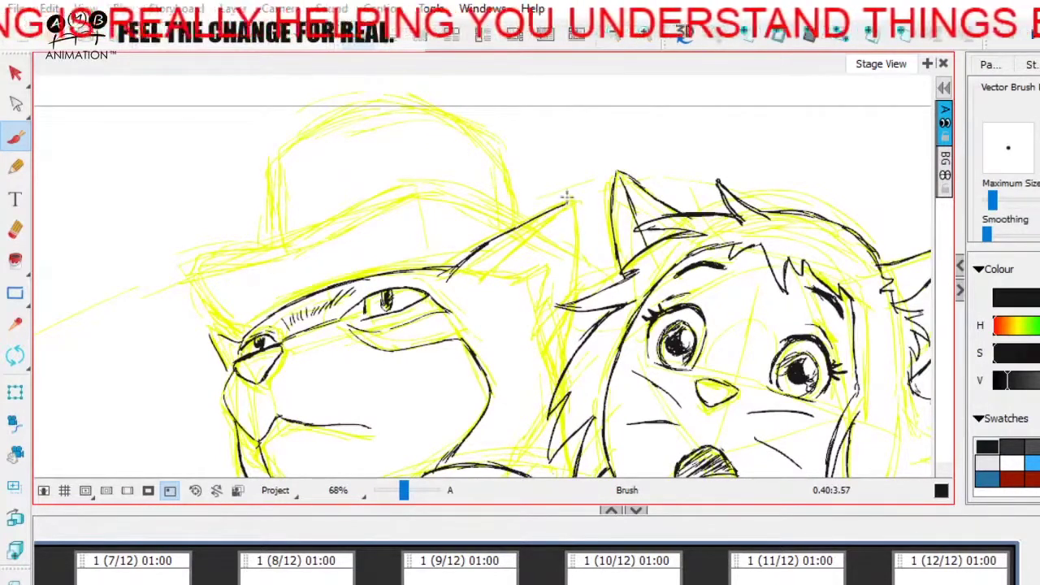
pyautogui.moveTo(573, 198)
pyautogui.mouseDown()
pyautogui.moveTo(582, 291)
pyautogui.moveTo(556, 362)
pyautogui.mouseUp()
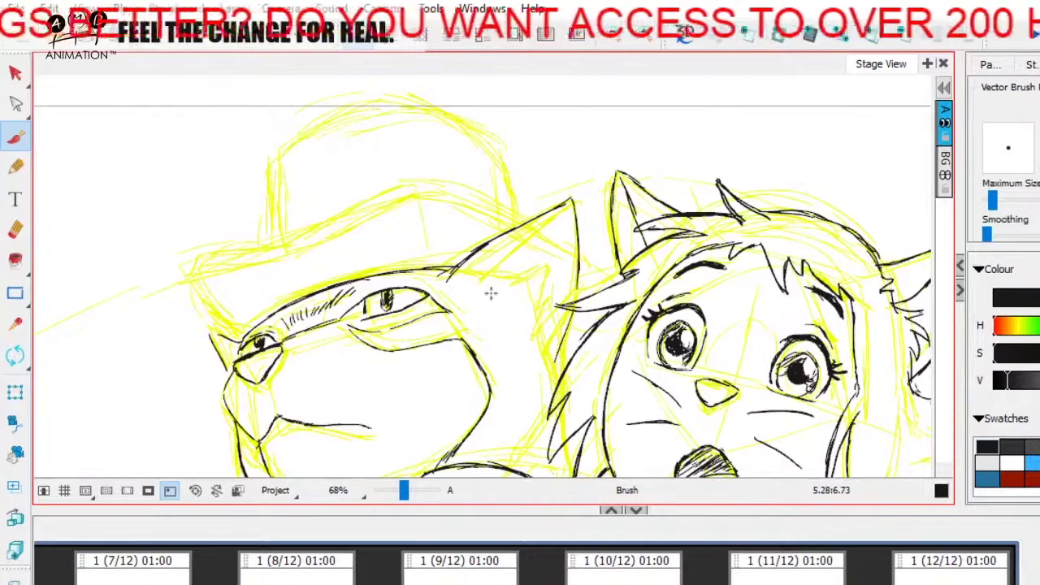
# - Ink the inner fold line of the hat-wearing character's near ear, from near its tip down to its base
pyautogui.moveTo(485, 286)
pyautogui.mouseDown()
pyautogui.moveTo(571, 203)
pyautogui.moveTo(499, 278)
pyautogui.moveTo(538, 268)
pyautogui.mouseUp()
pyautogui.press('space')
pyautogui.moveTo(539, 272); pyautogui.dragTo(547, 398)
pyautogui.moveTo(483, 268)
pyautogui.mouseDown()
pyautogui.moveTo(548, 255)
pyautogui.moveTo(538, 357)
pyautogui.mouseUp()
pyautogui.hotkey('ctrl', 'z')
pyautogui.hotkey('ctrl', 'z')
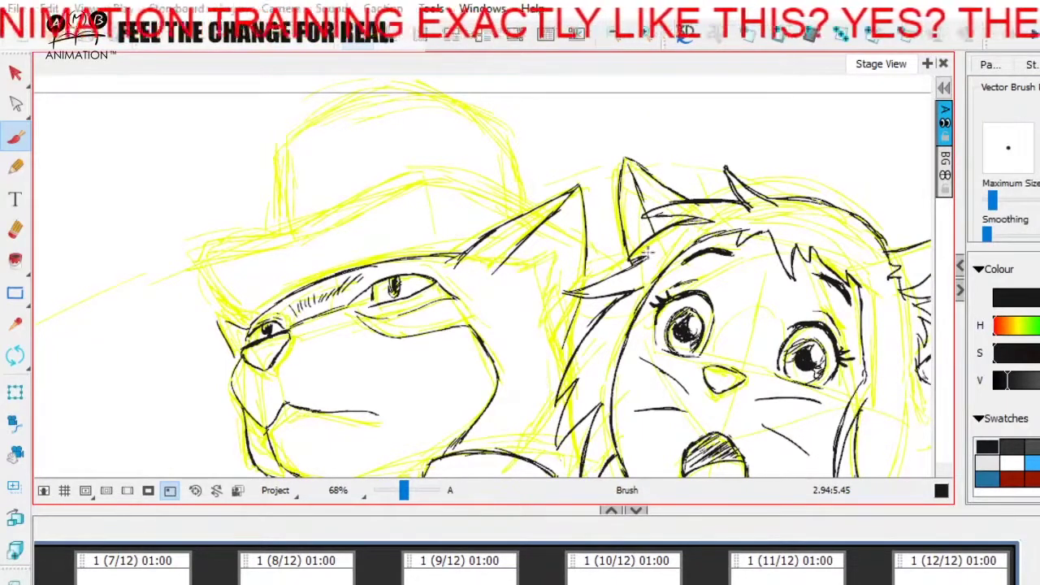
# - Ink jagged fur tufts across the base of the near ear and down the back of the hat-wearing character's cheek
pyautogui.moveTo(497, 261); pyautogui.dragTo(508, 265)
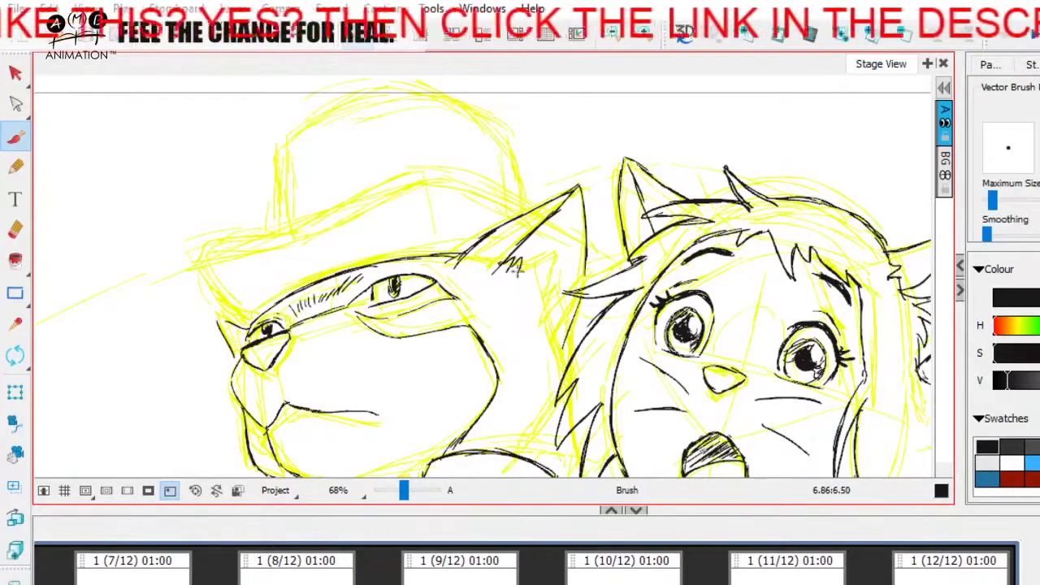
pyautogui.moveTo(522, 275)
pyautogui.mouseDown()
pyautogui.moveTo(559, 254)
pyautogui.moveTo(544, 279)
pyautogui.mouseUp()
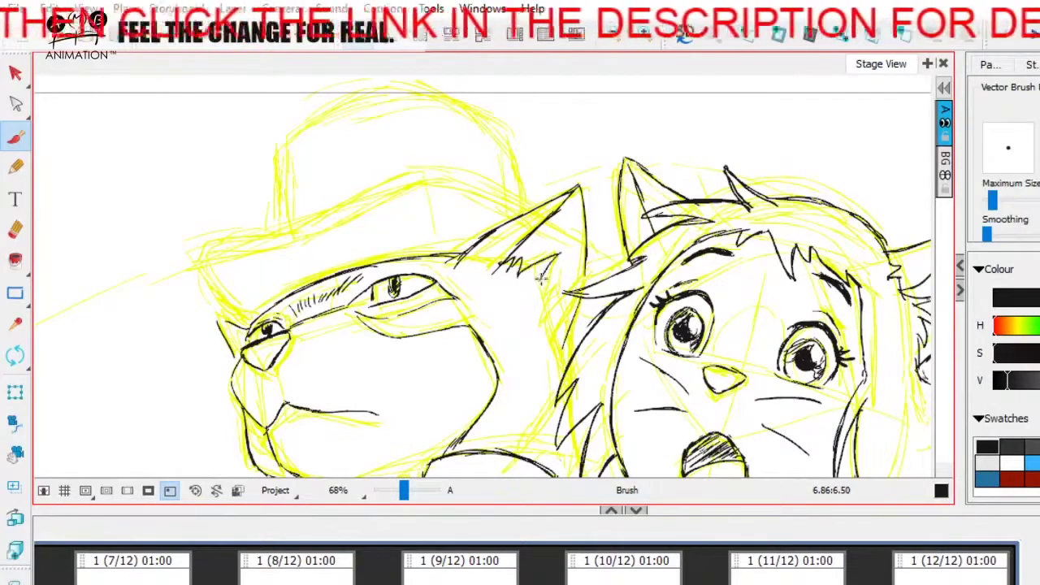
pyautogui.moveTo(538, 286)
pyautogui.mouseDown()
pyautogui.moveTo(552, 292)
pyautogui.moveTo(551, 279)
pyautogui.mouseUp()
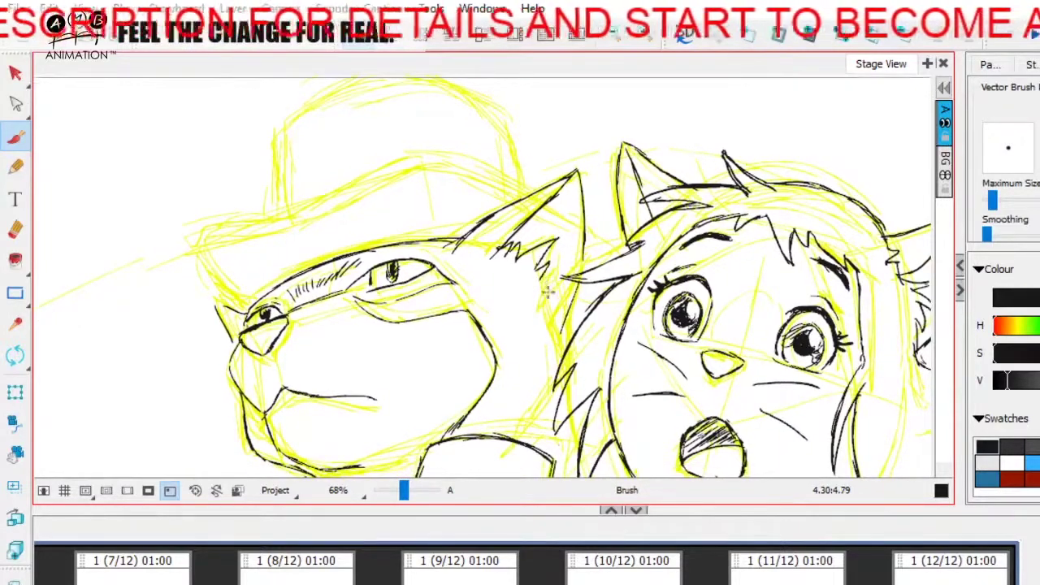
pyautogui.moveTo(538, 280); pyautogui.dragTo(556, 321)
pyautogui.scroll(1, 569, 284)
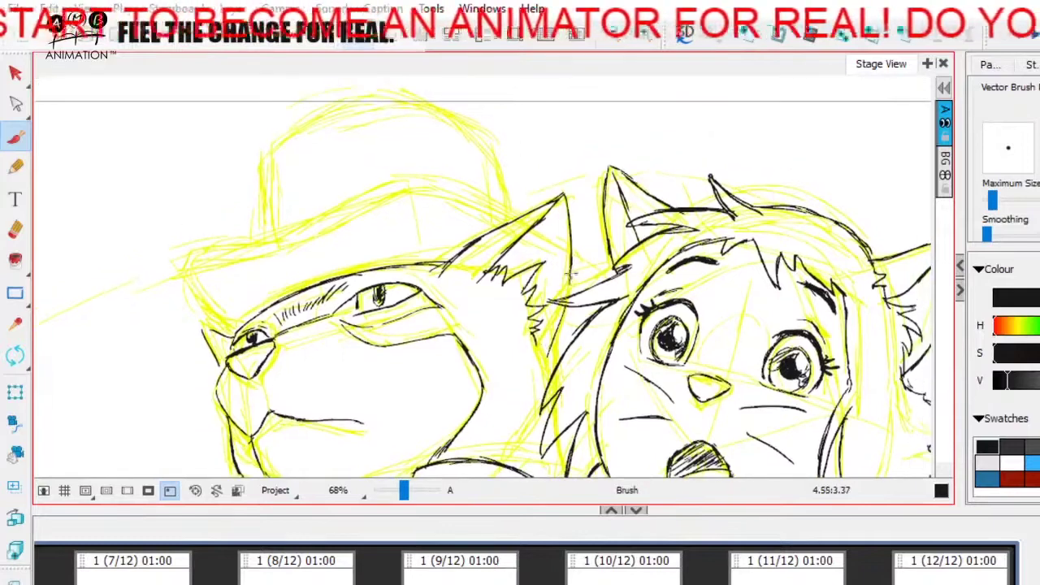
pyautogui.moveTo(545, 322); pyautogui.dragTo(536, 345)
# - Ink the back contour of the hat-wearing character's head from the cheek fur down to the collar
pyautogui.press('space')
pyautogui.moveTo(582, 294)
pyautogui.mouseDown()
pyautogui.moveTo(616, 227)
pyautogui.moveTo(571, 275)
pyautogui.moveTo(585, 293)
pyautogui.mouseUp()
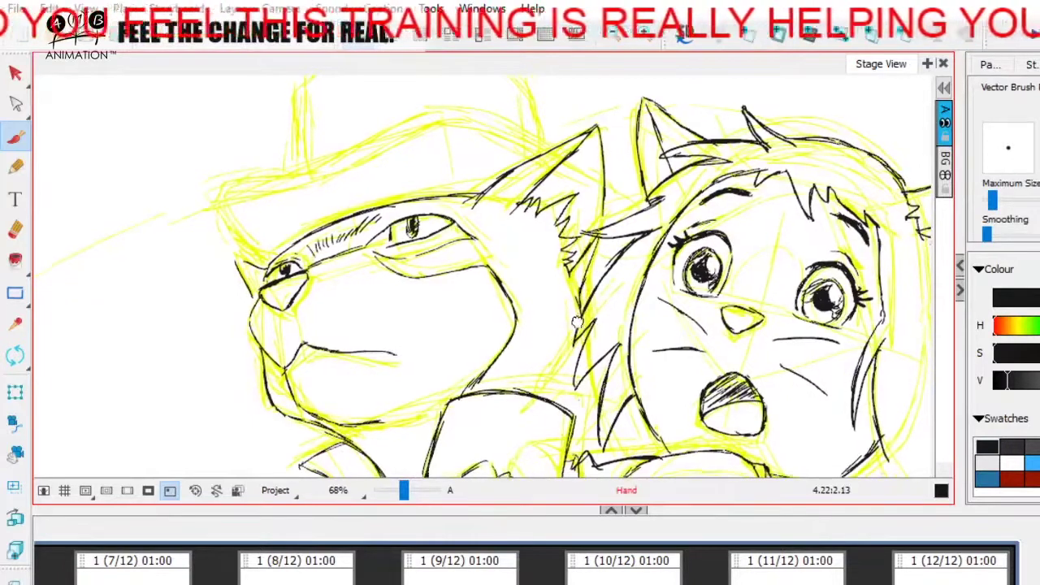
pyautogui.scroll(-1, 582, 313)
pyautogui.moveTo(580, 323)
pyautogui.mouseDown()
pyautogui.moveTo(539, 377)
pyautogui.moveTo(597, 337)
pyautogui.moveTo(599, 356)
pyautogui.mouseUp()
pyautogui.press('space')
pyautogui.moveTo(407, 498); pyautogui.dragTo(402, 497)
pyautogui.press('space')
pyautogui.moveTo(482, 349)
pyautogui.mouseDown()
pyautogui.moveTo(493, 327)
pyautogui.moveTo(484, 341)
pyautogui.moveTo(522, 333)
pyautogui.mouseUp()
pyautogui.press('space')
pyautogui.moveTo(400, 495); pyautogui.dragTo(404, 493)
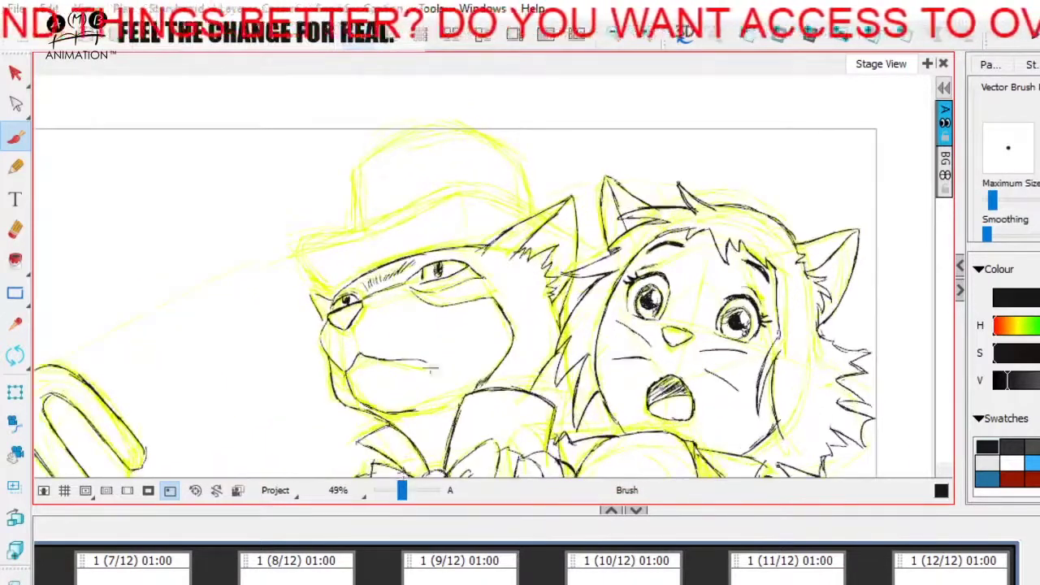
# - Try to block in the hat brim's outline with straight strokes from its front tip to behind the ear
pyautogui.press('space')
pyautogui.moveTo(430, 369); pyautogui.dragTo(480, 412)
pyautogui.moveTo(341, 299)
pyautogui.mouseDown()
pyautogui.moveTo(561, 238)
pyautogui.moveTo(333, 308)
pyautogui.moveTo(381, 321)
pyautogui.mouseUp()
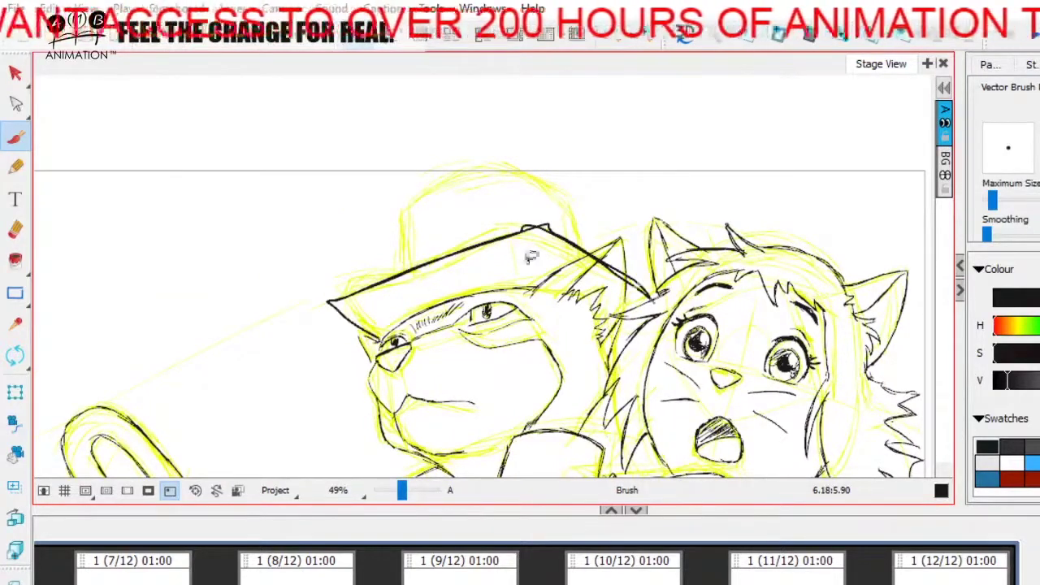
pyautogui.hotkey('ctrl', 'z')
# - Ink the front edge of the hat brim from its tip down to the far eye
pyautogui.moveTo(402, 491); pyautogui.dragTo(404, 491)
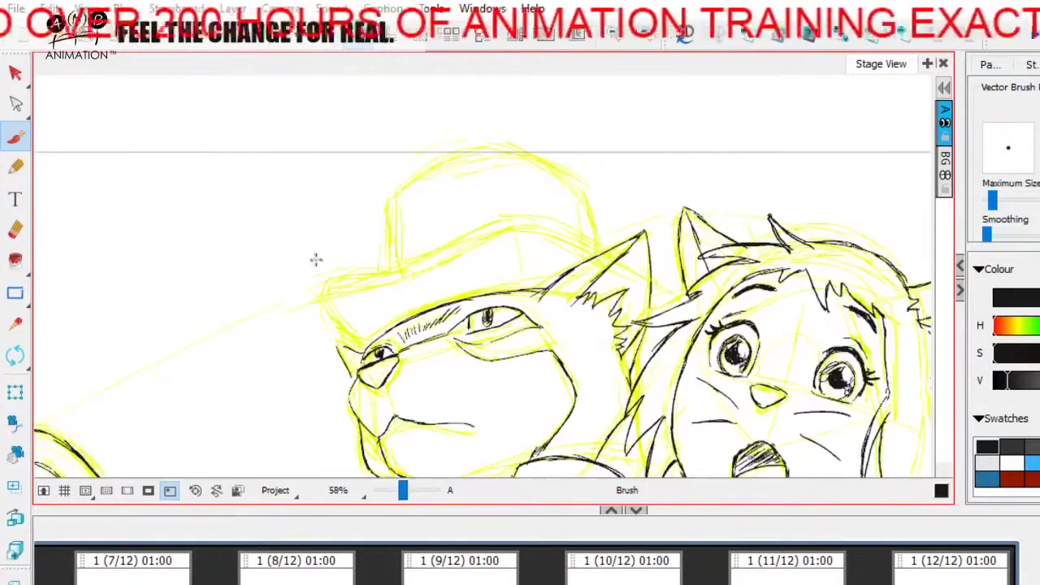
pyautogui.moveTo(327, 291); pyautogui.dragTo(364, 341)
pyautogui.moveTo(326, 293)
pyautogui.mouseDown()
pyautogui.moveTo(344, 338)
pyautogui.moveTo(365, 351)
pyautogui.mouseUp()
pyautogui.click(15, 230)
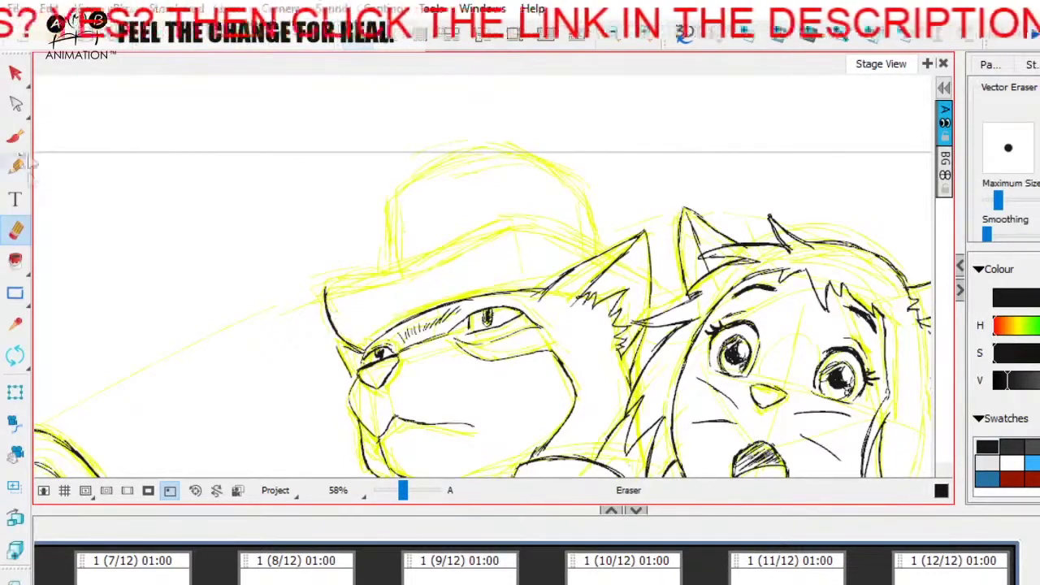
# - Ink the upper edge of the hat brim and a parallel rim line beneath it, continuing behind the near ear
pyautogui.click(14, 135)
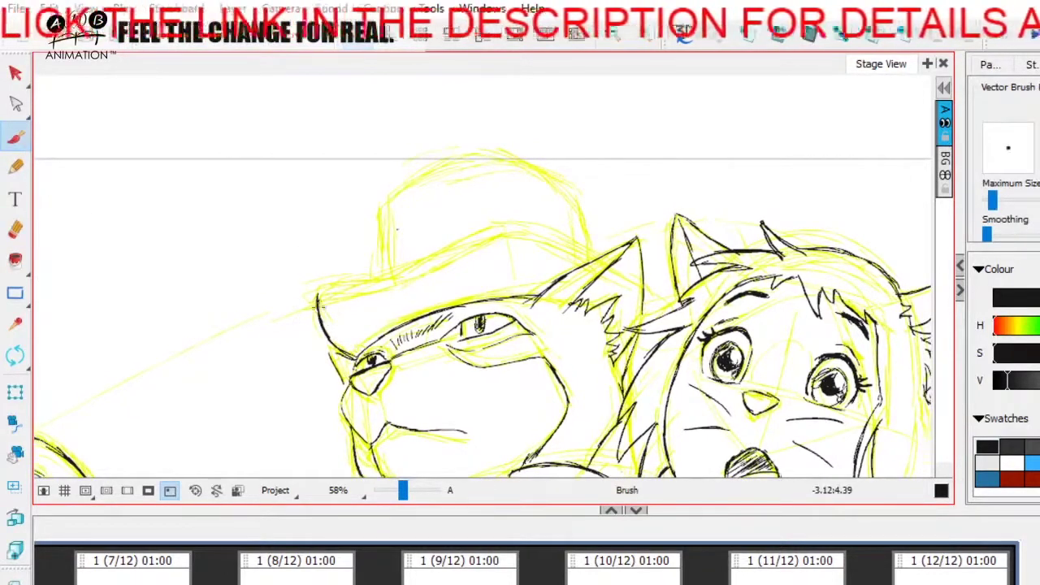
pyautogui.moveTo(319, 290)
pyautogui.mouseDown()
pyautogui.moveTo(404, 273)
pyautogui.moveTo(529, 225)
pyautogui.moveTo(573, 243)
pyautogui.mouseUp()
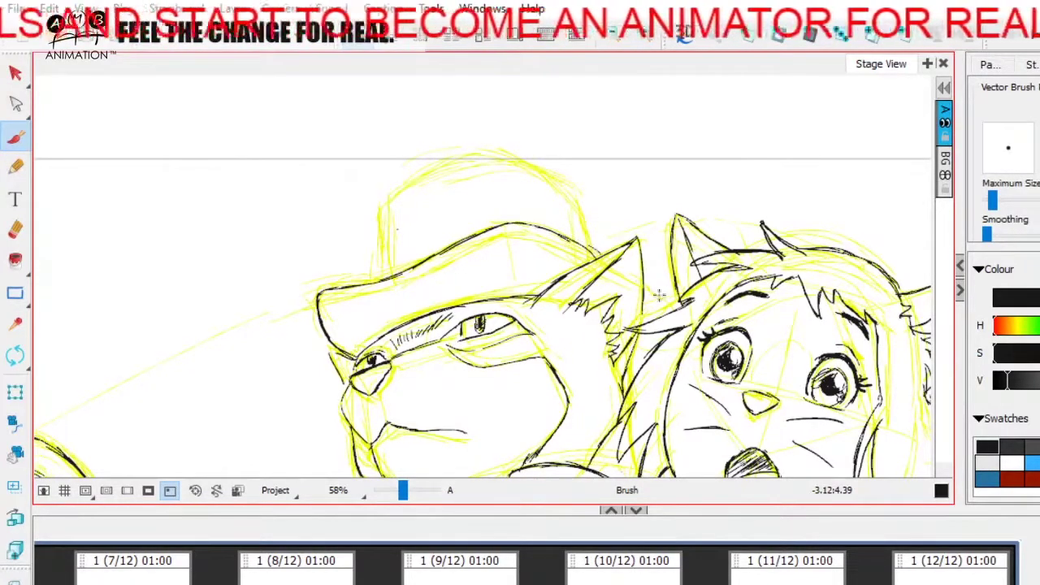
pyautogui.moveTo(323, 299)
pyautogui.mouseDown()
pyautogui.moveTo(419, 276)
pyautogui.moveTo(492, 237)
pyautogui.moveTo(535, 229)
pyautogui.moveTo(596, 267)
pyautogui.mouseUp()
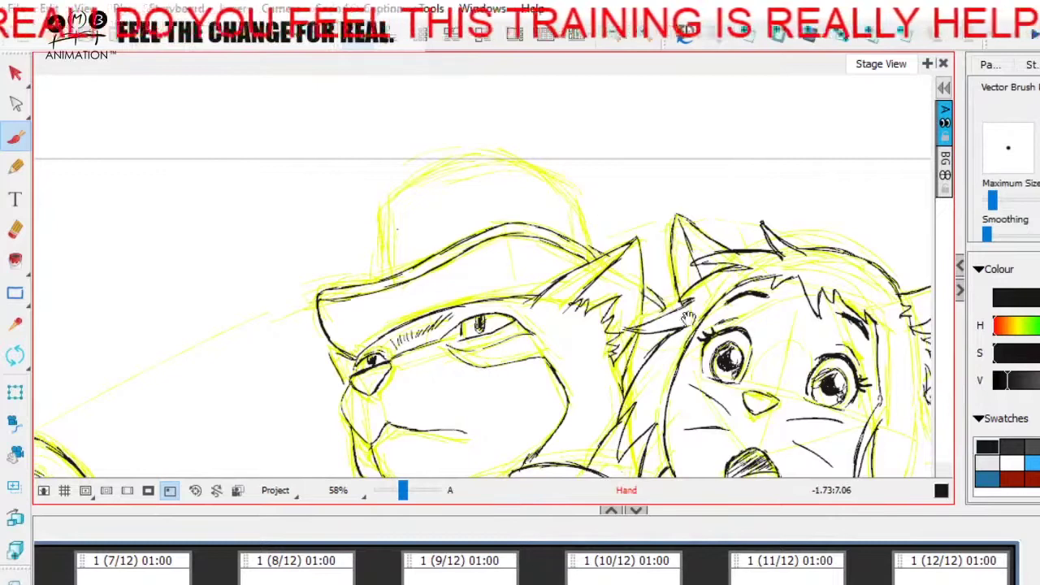
# - Ink the front side of the hat crown up from the brim and the first part of its rounded top
pyautogui.moveTo(674, 290); pyautogui.dragTo(670, 313)
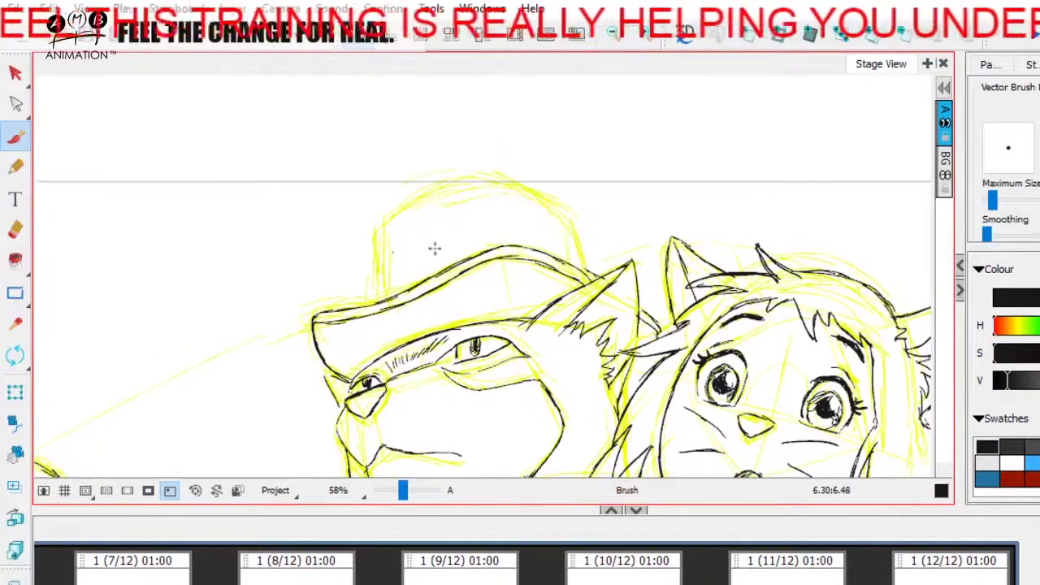
pyautogui.moveTo(374, 288); pyautogui.dragTo(374, 242)
pyautogui.scroll(1, 389, 217)
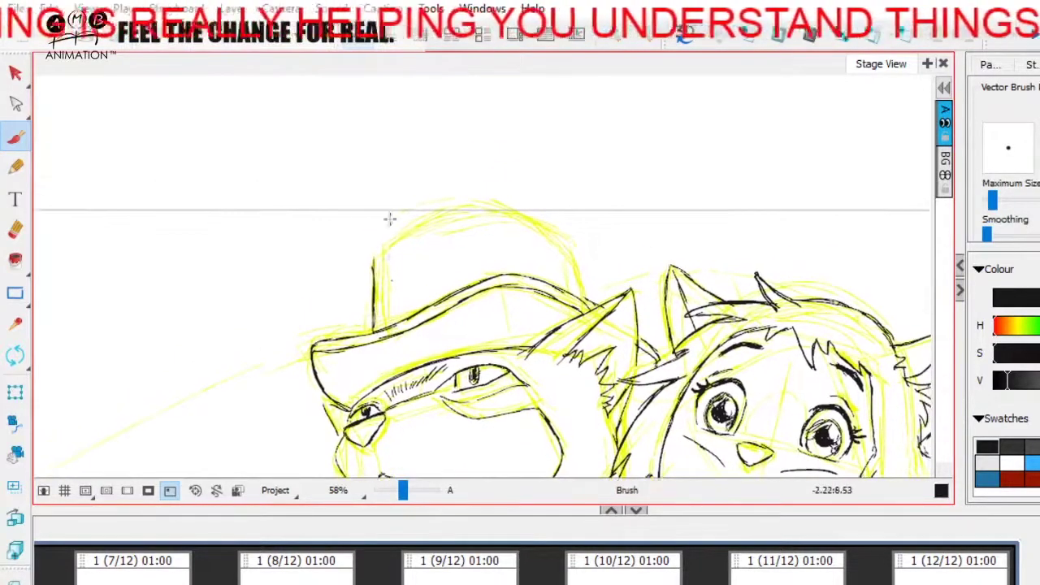
pyautogui.moveTo(374, 262)
pyautogui.mouseDown()
pyautogui.moveTo(456, 208)
pyautogui.moveTo(459, 259)
pyautogui.mouseUp()
# - Try vertical guide strokes through the hat crown and face, and undo them
pyautogui.moveTo(456, 327); pyautogui.dragTo(459, 461)
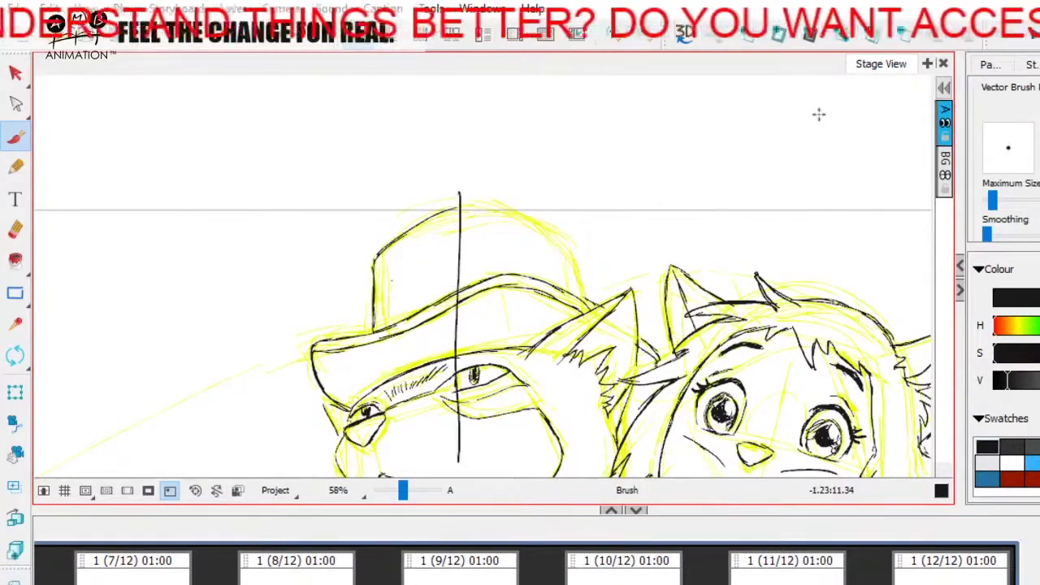
pyautogui.hotkey('ctrl', 'z')
pyautogui.moveTo(508, 192); pyautogui.dragTo(495, 416)
pyautogui.hotkey('ctrl', 'z')
# - Complete the hat crown by inking the rest of its rounded top and its back side down to the brim
pyautogui.moveTo(469, 205)
pyautogui.mouseDown()
pyautogui.moveTo(543, 224)
pyautogui.moveTo(578, 269)
pyautogui.moveTo(587, 304)
pyautogui.moveTo(560, 180)
pyautogui.mouseUp()
pyautogui.press('space')
pyautogui.moveTo(404, 492); pyautogui.dragTo(399, 496)
pyautogui.press('space')
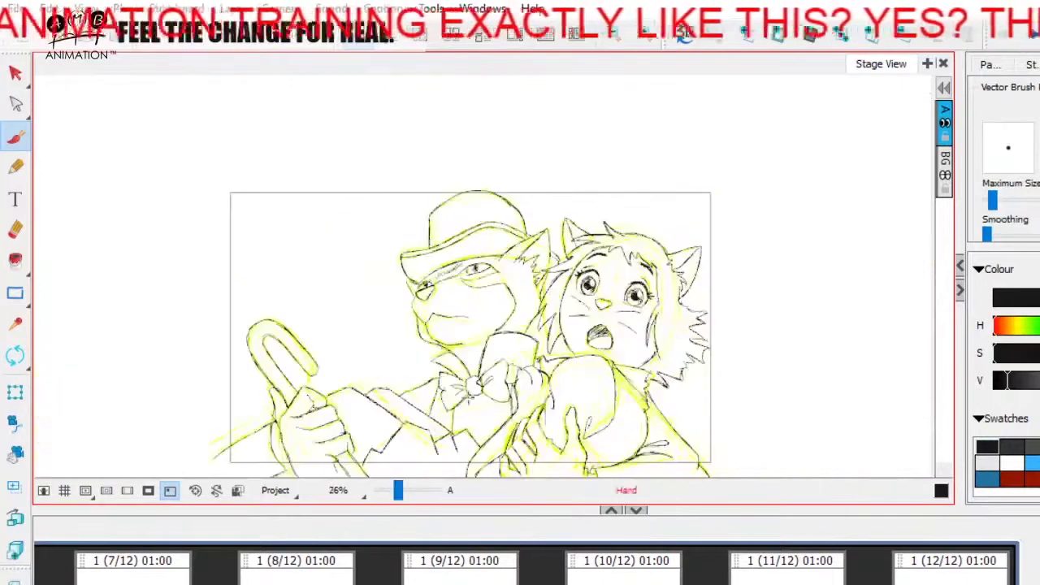
# - Select the yellow rough sketch beneath the inked lines and delete it
pyautogui.moveTo(592, 471); pyautogui.dragTo(544, 449)
pyautogui.click(17, 74)
pyautogui.click(473, 310)
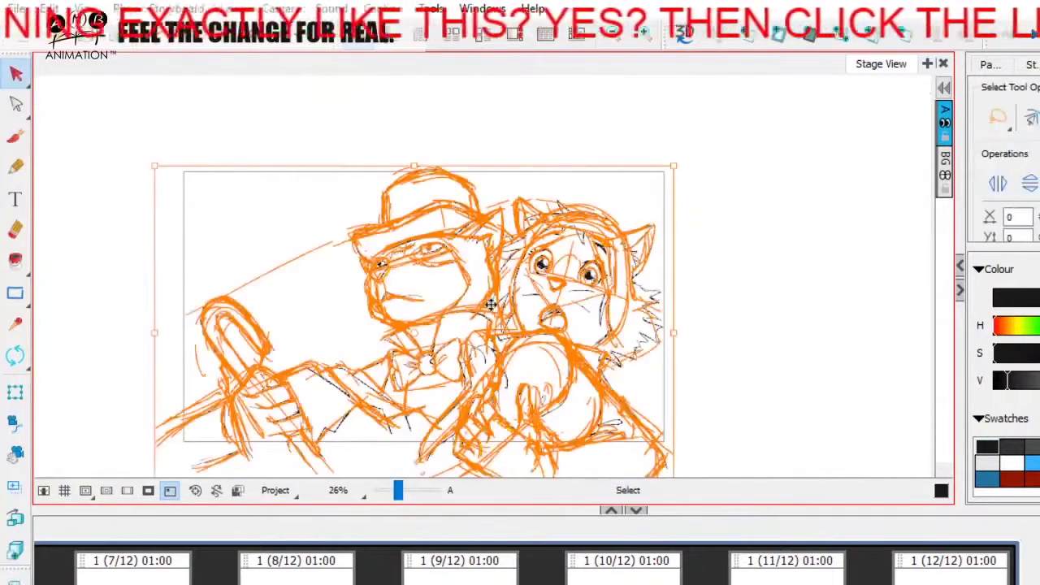
pyautogui.press('Delete')
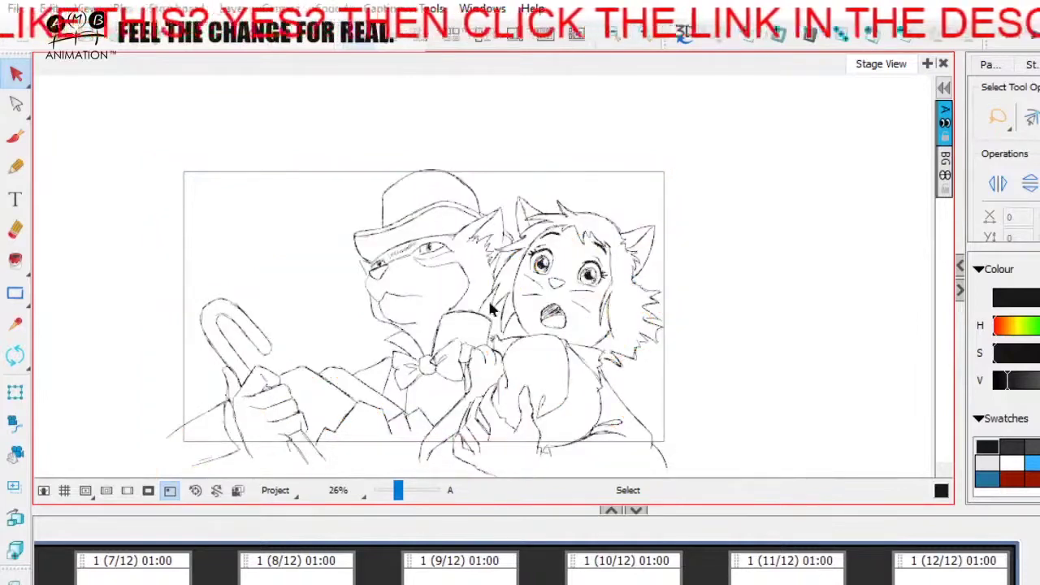
# - Examine the clean line drawing with the area outside the camera frame masked, and remove the mask again
pyautogui.moveTo(400, 492); pyautogui.dragTo(403, 496)
pyautogui.press('space')
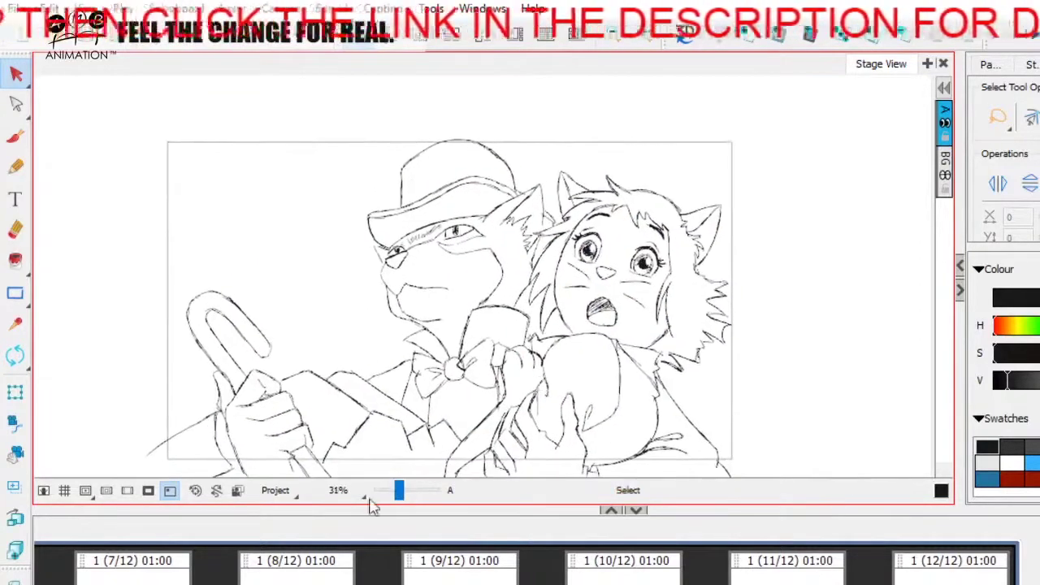
pyautogui.click(149, 491)
pyautogui.moveTo(540, 386); pyautogui.dragTo(538, 362)
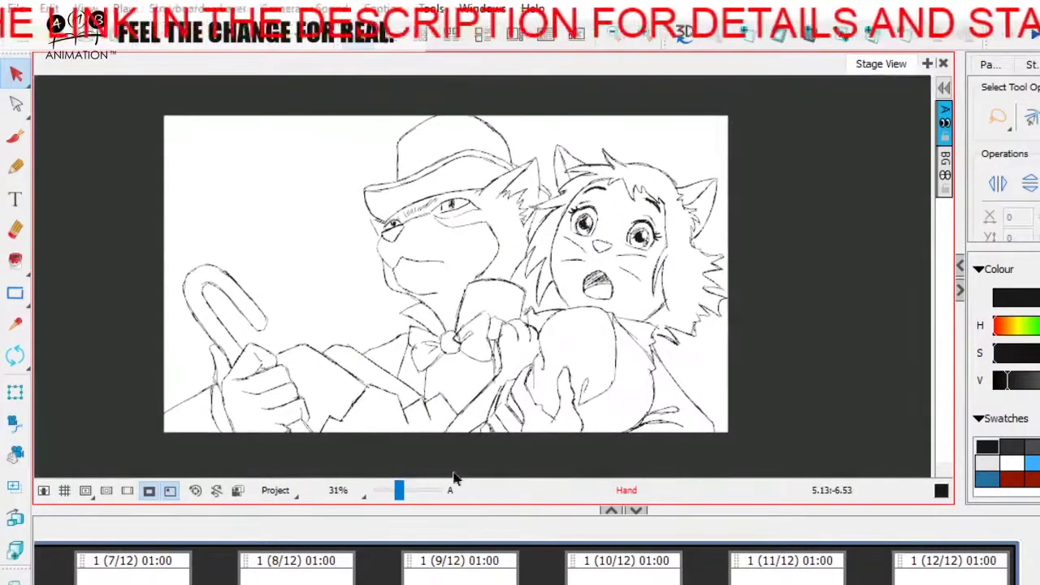
pyautogui.moveTo(399, 493); pyautogui.dragTo(402, 493)
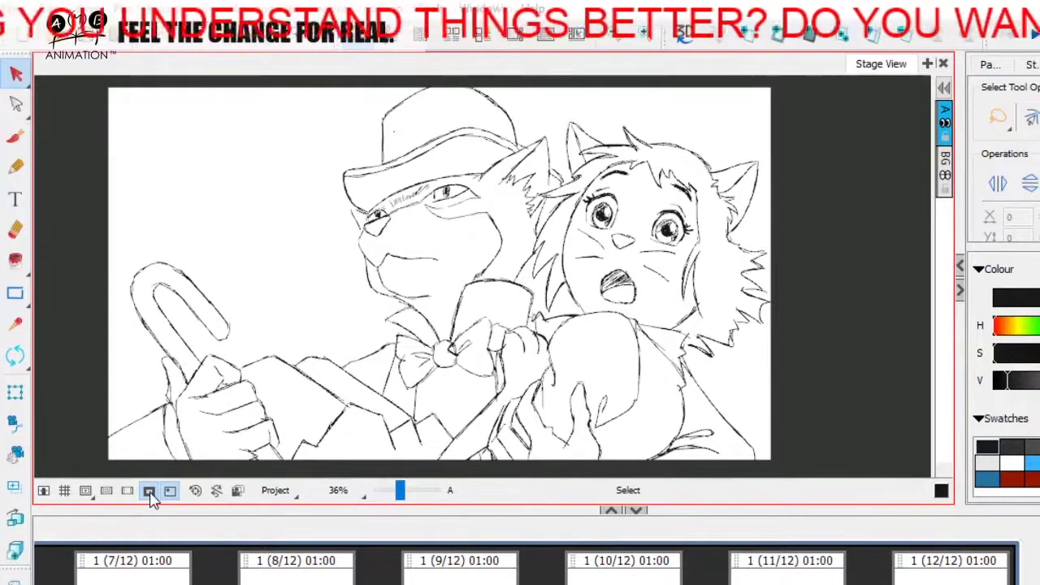
pyautogui.click(149, 492)
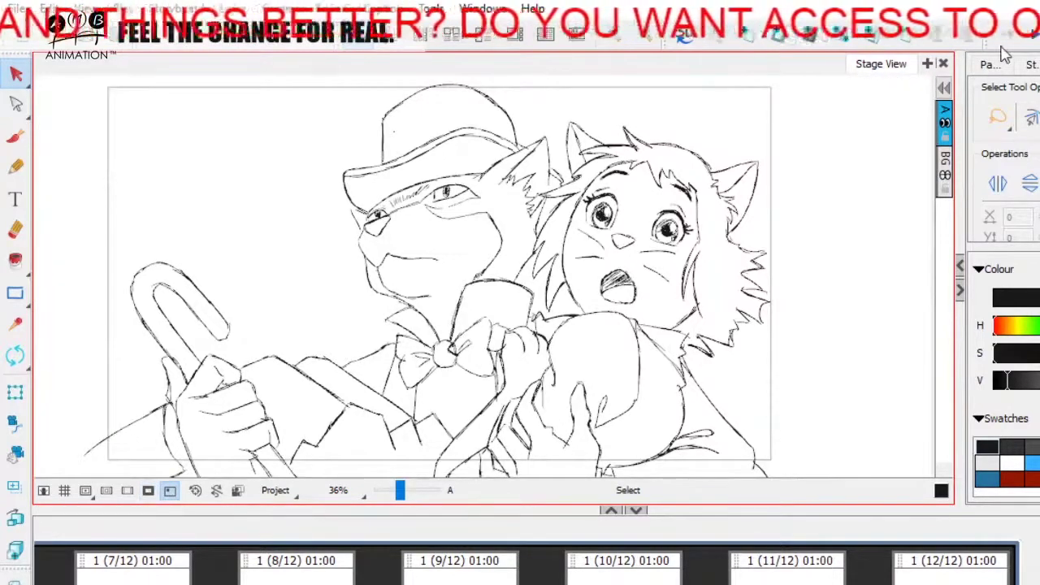